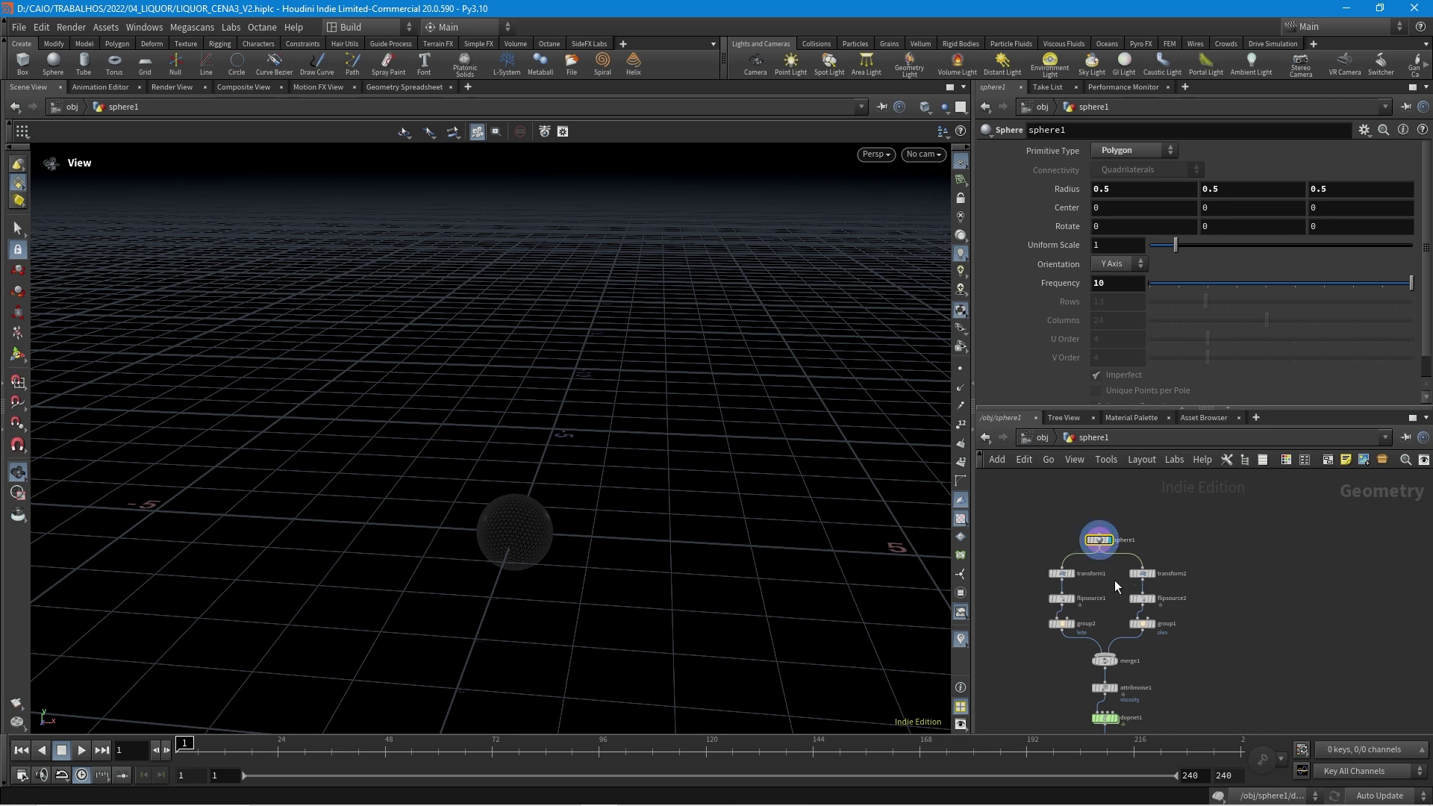
# Step: Examine the existing sphere network and check the voxel size expression on the flipsource2 node
pyautogui.scroll(3, 1110, 574)
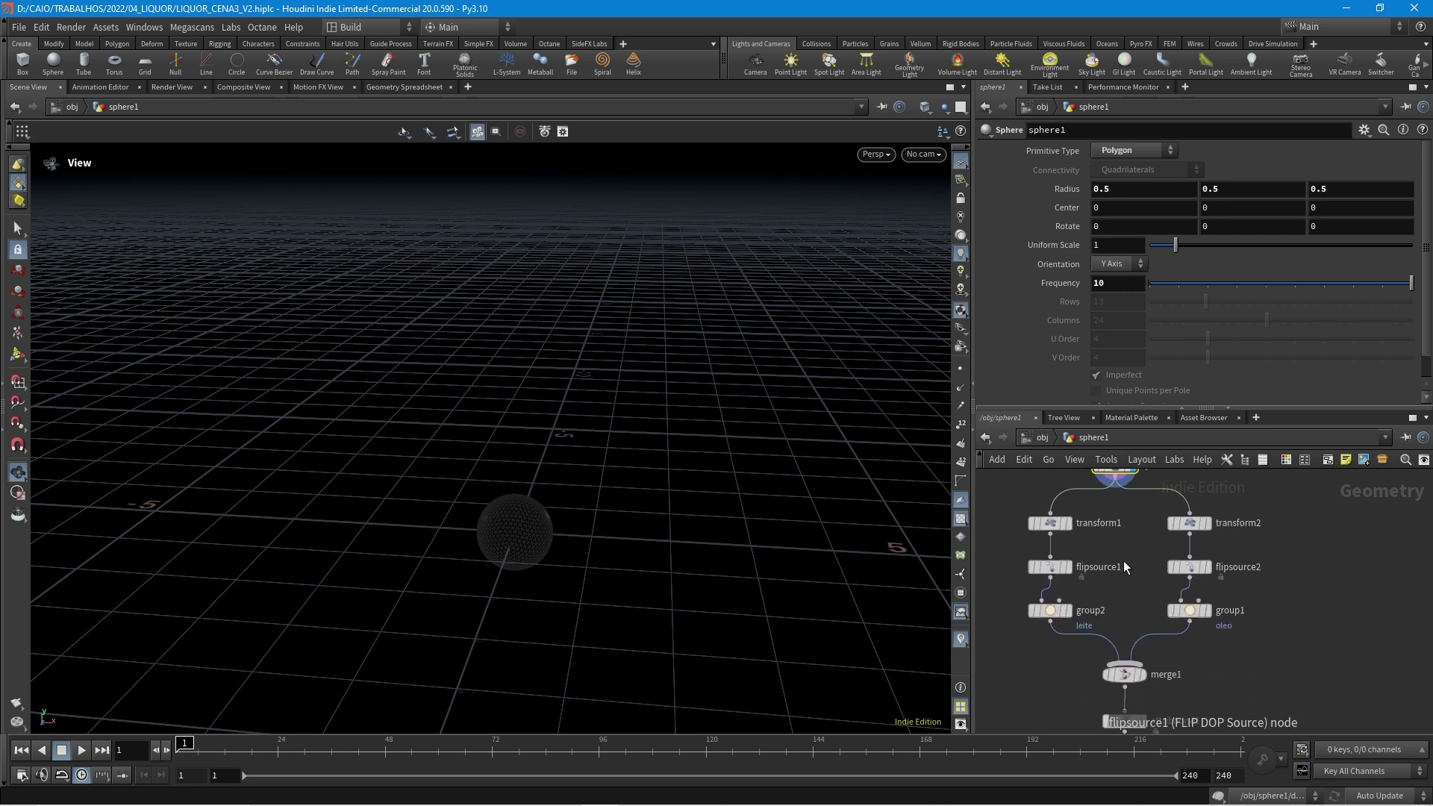
pyautogui.scroll(-4, 1088, 598)
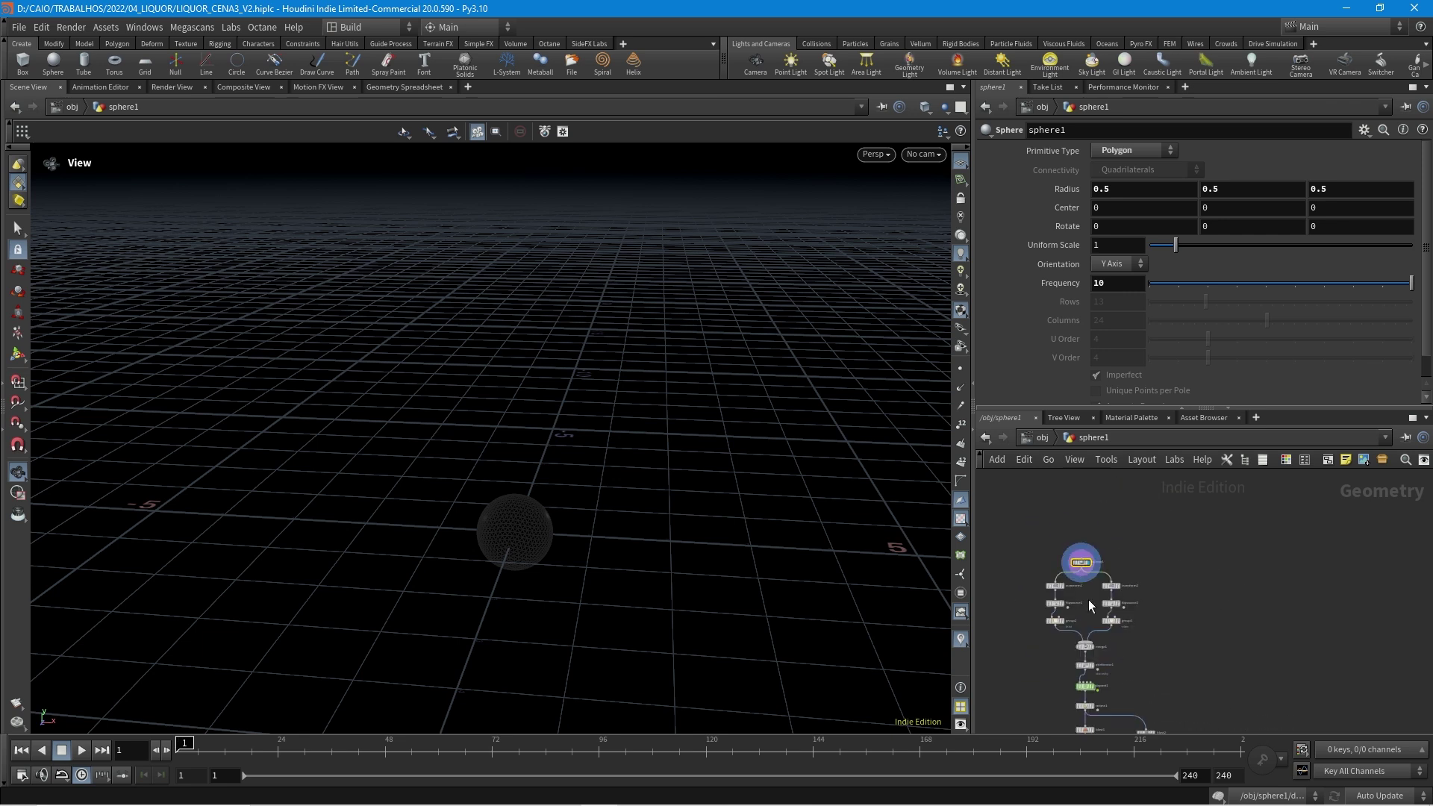
pyautogui.scroll(3, 1149, 567)
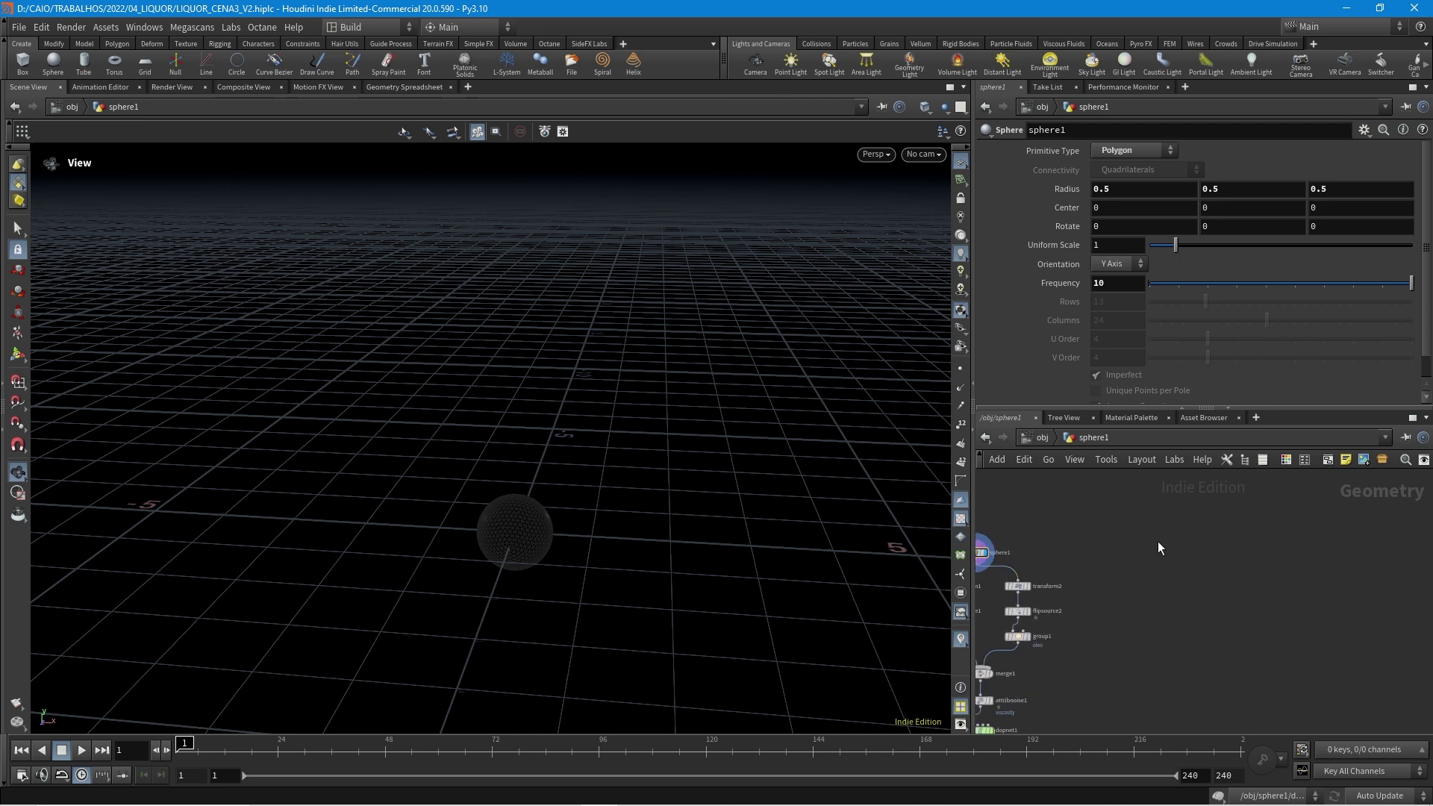
pyautogui.moveTo(1176, 586); pyautogui.dragTo(1246, 560, button='middle')
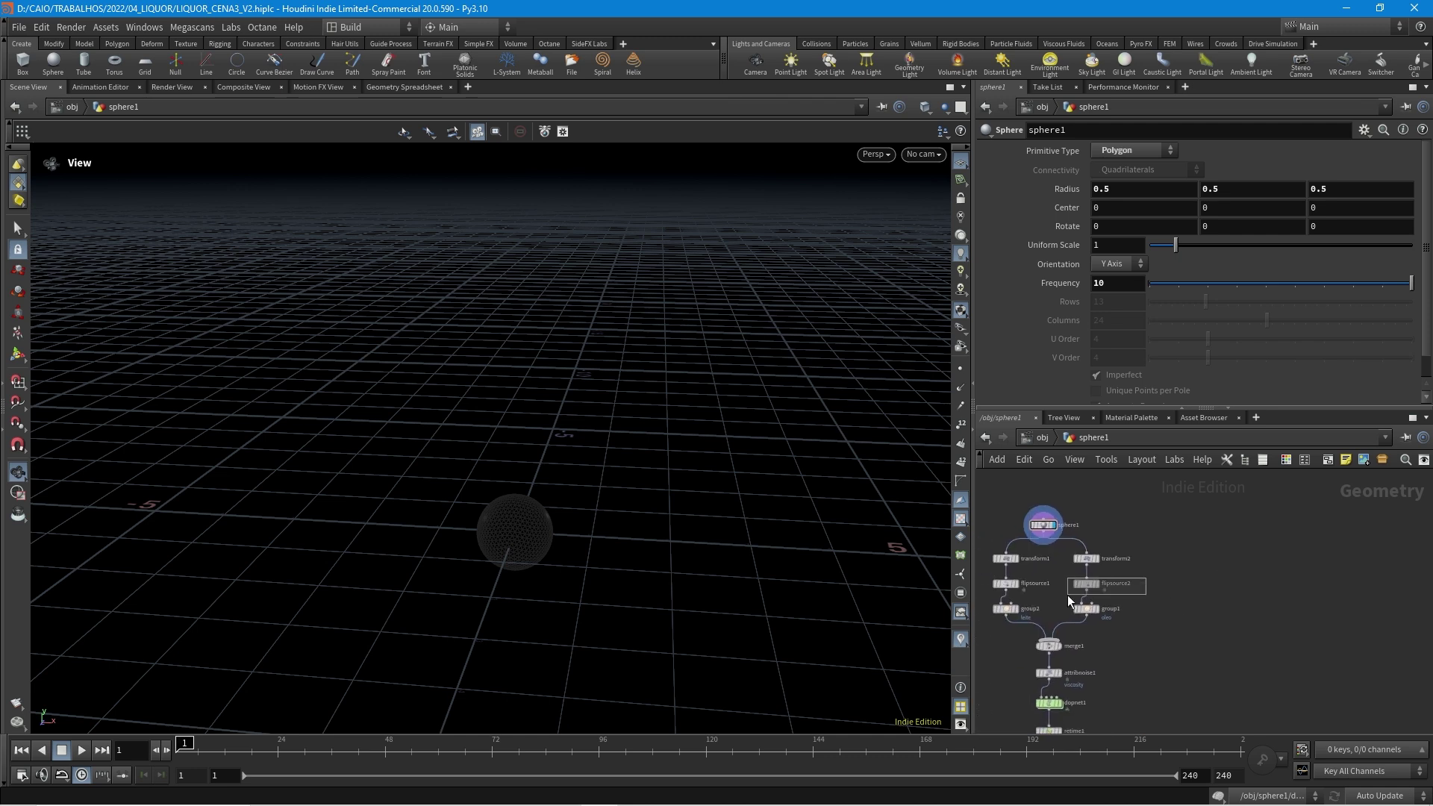
pyautogui.click(1086, 583)
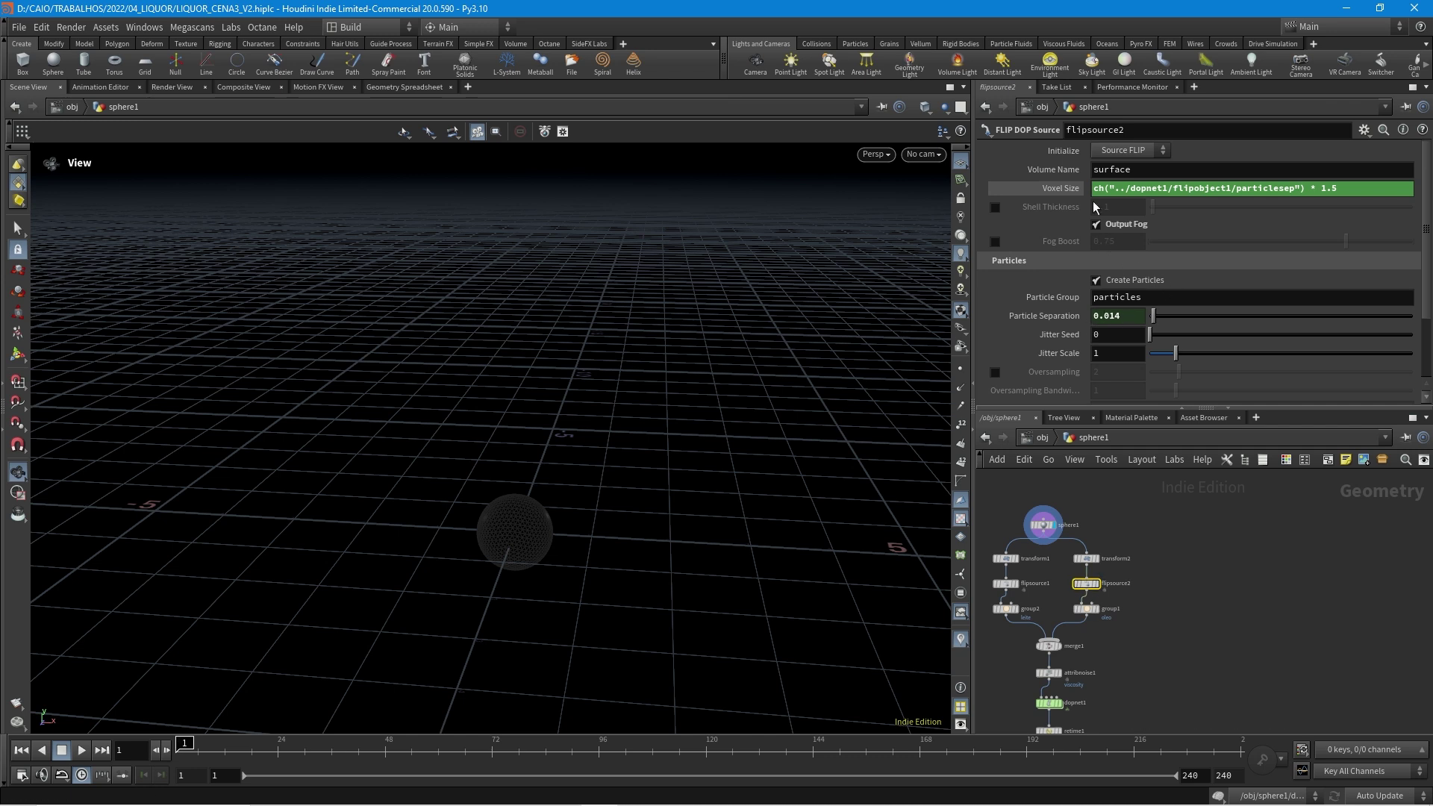
pyautogui.click(1037, 191)
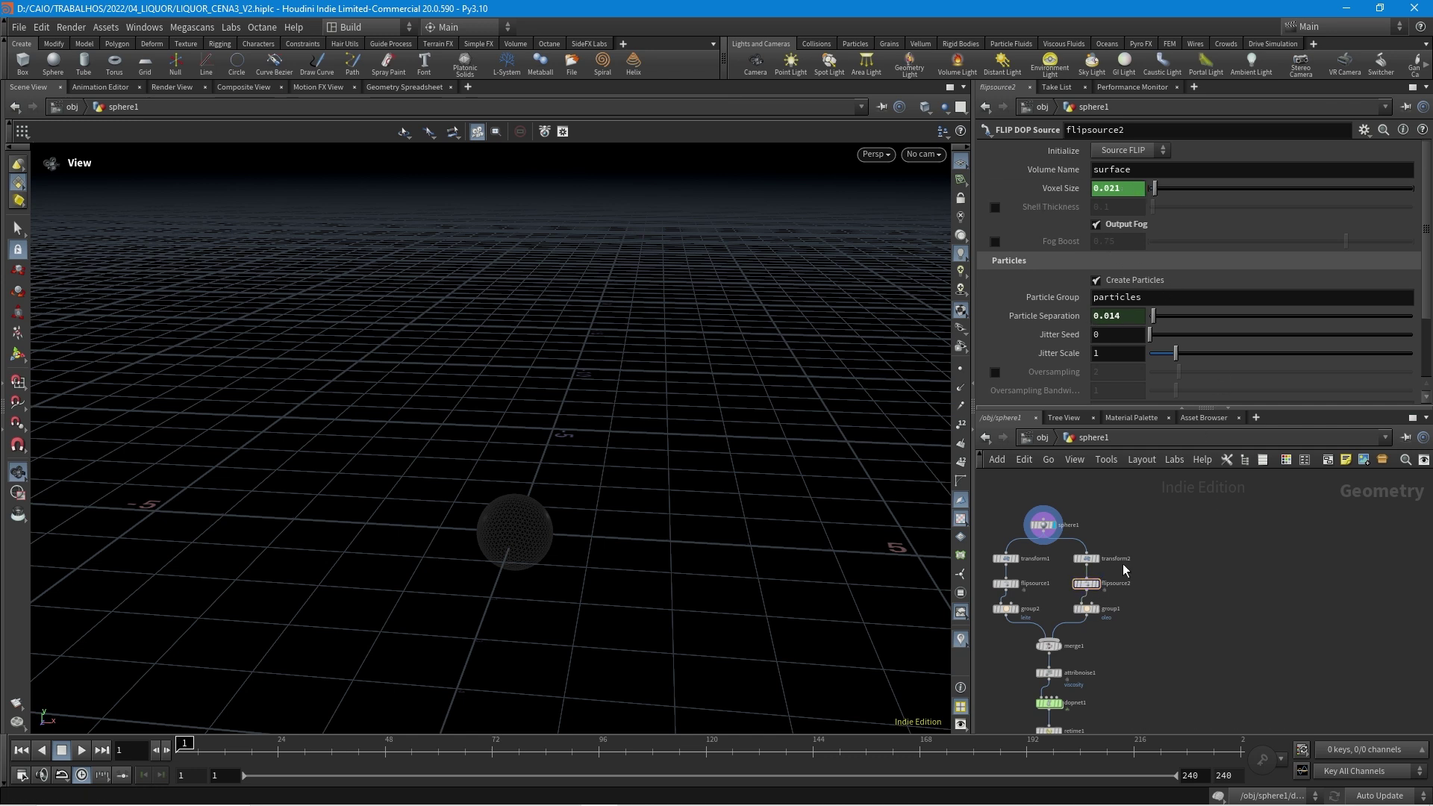
# Step: Add a new Sphere node beside the existing network and display it in the viewport
pyautogui.press('Tab')
pyautogui.write('spher')
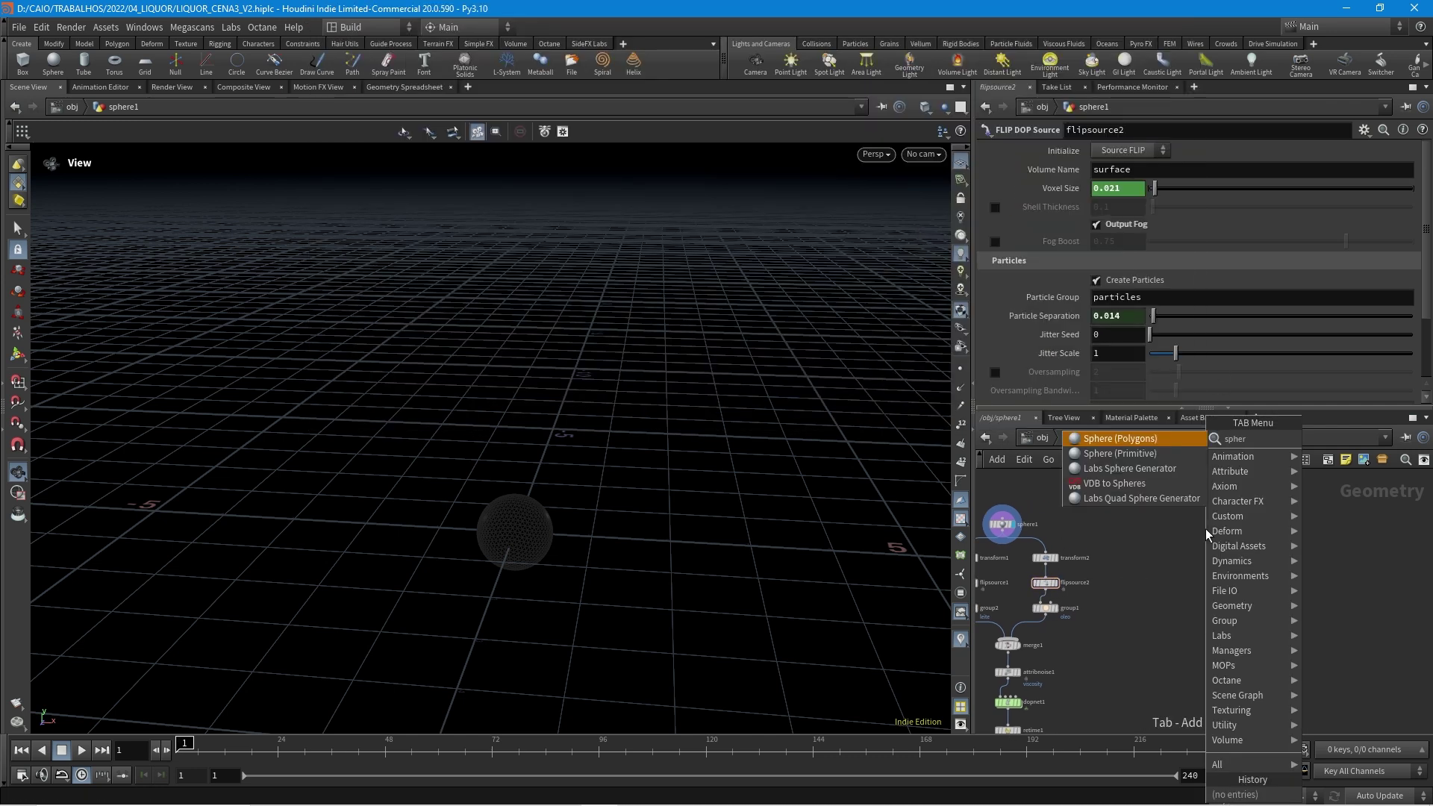
pyautogui.press('Return')
pyautogui.click(1207, 528)
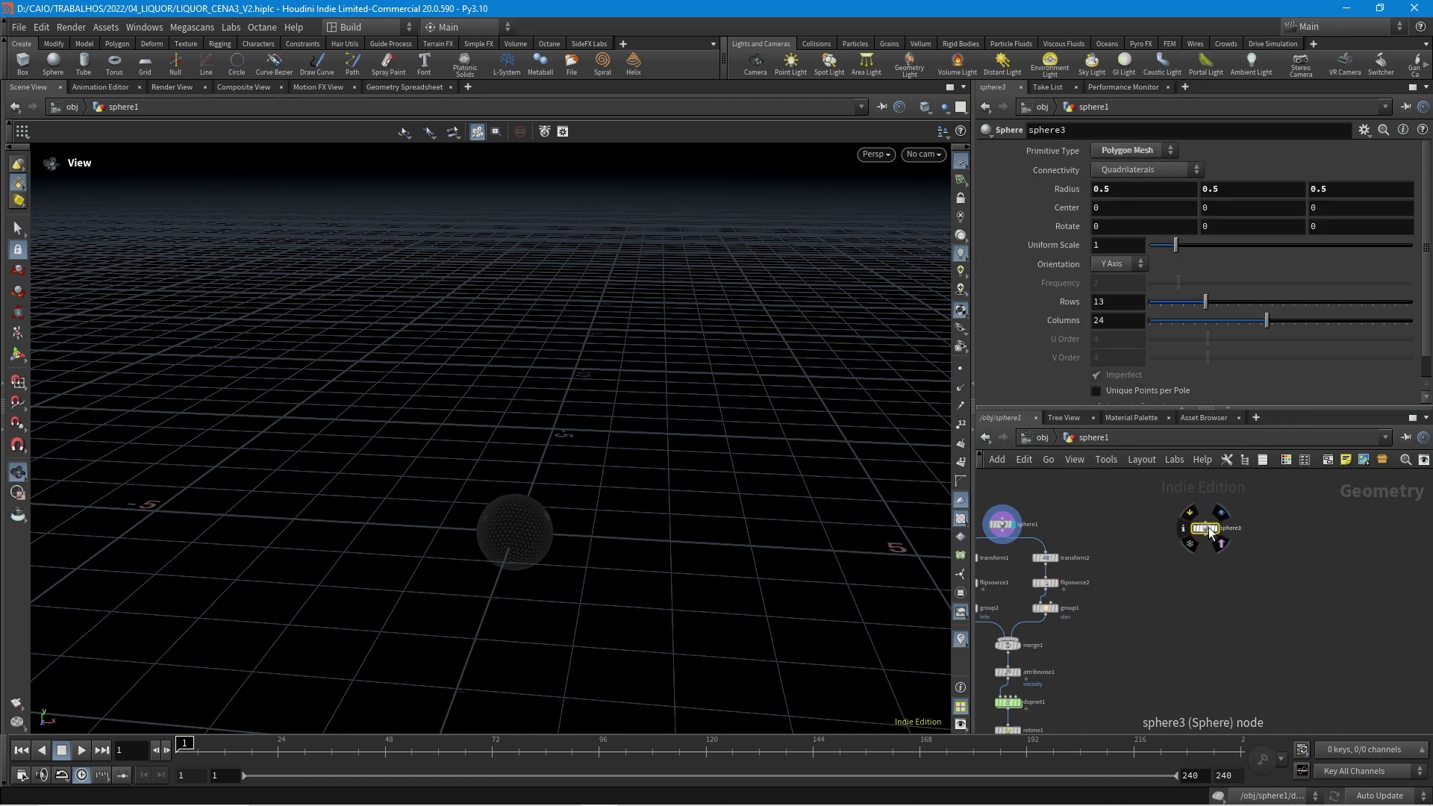
pyautogui.click(1231, 524)
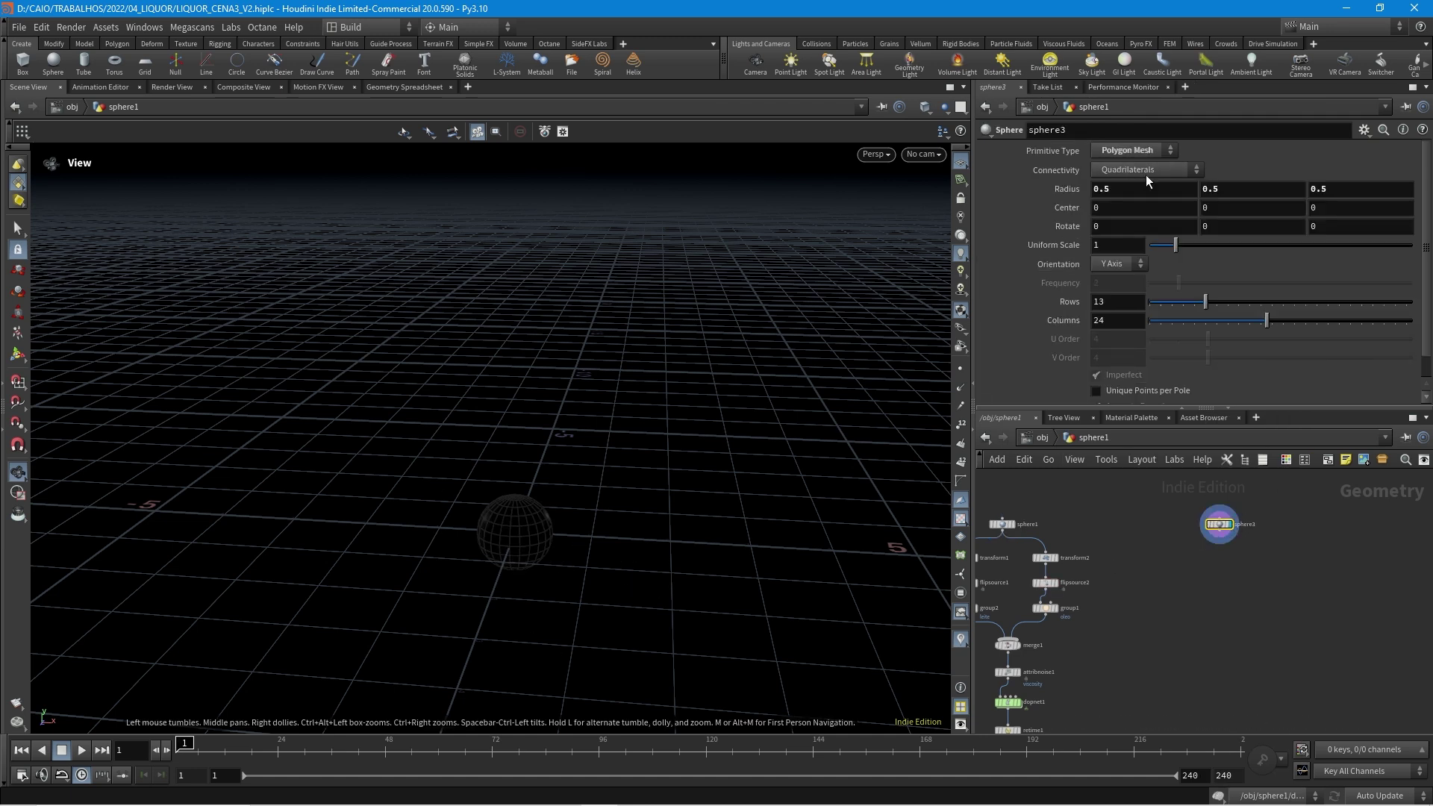
# Step: Set the new sphere's primitive type to Polygon and its frequency to 10
pyautogui.click(1132, 150)
pyautogui.click(1137, 168)
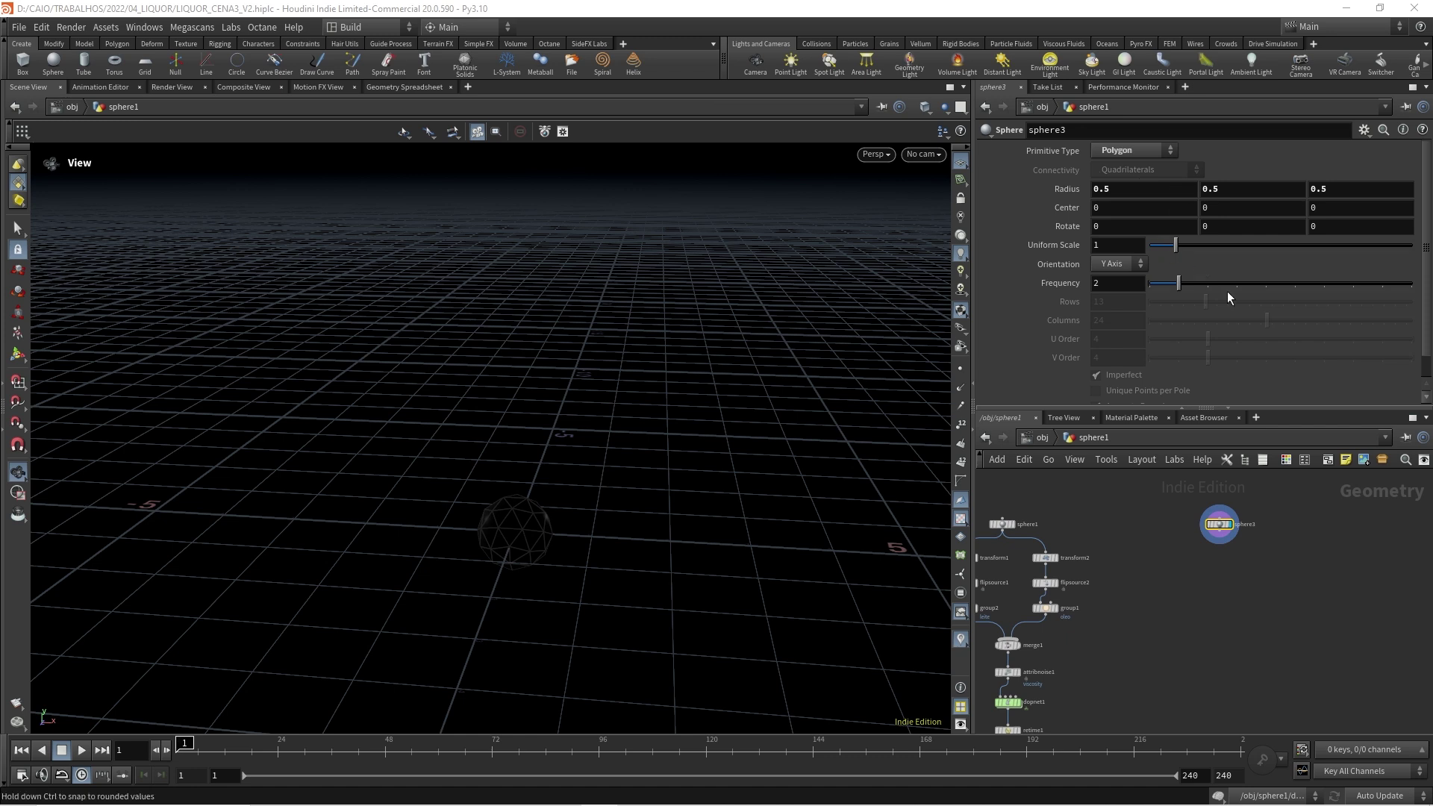
pyautogui.moveTo(1179, 283); pyautogui.dragTo(1411, 283)
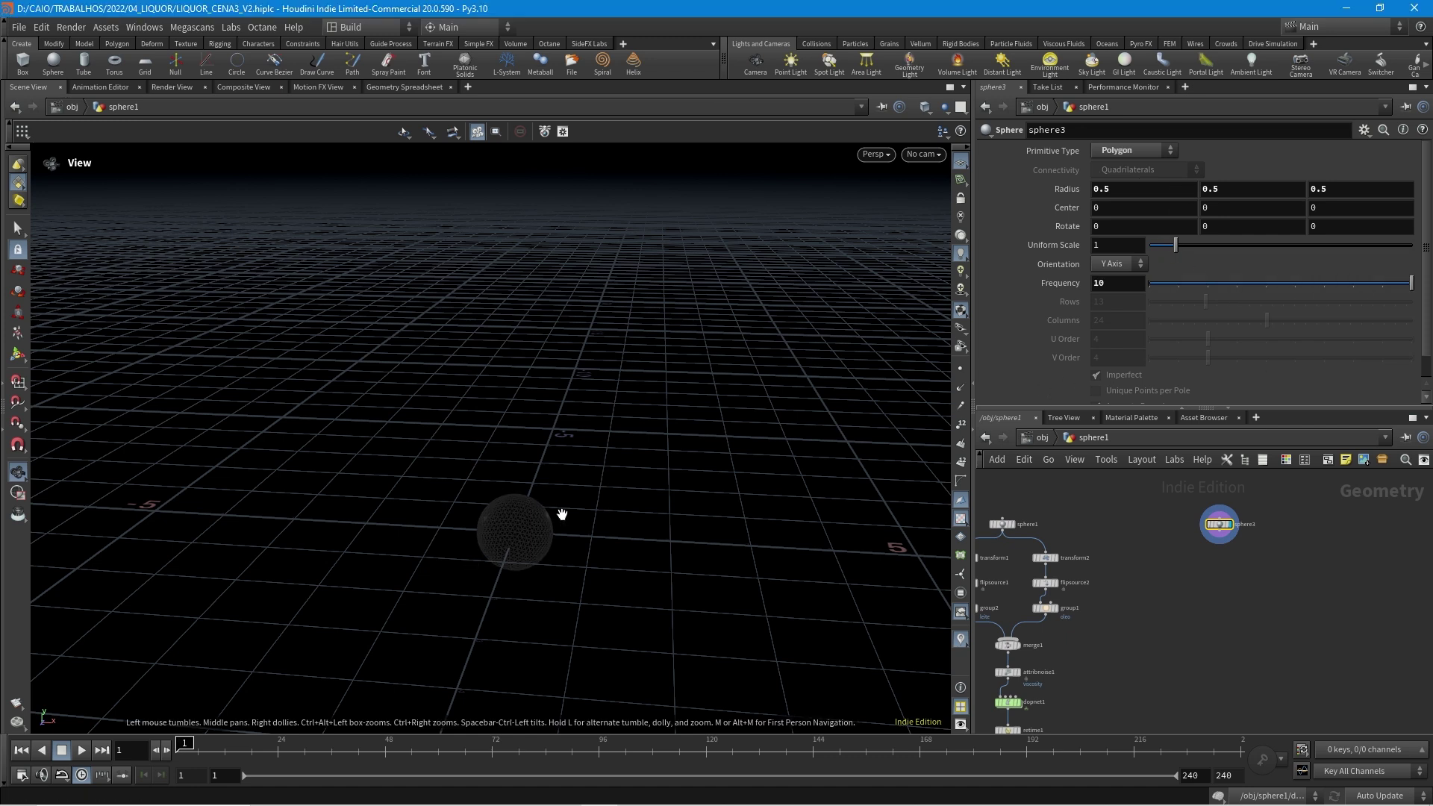
# Step: Connect a Transform node after the new sphere, display it and set its Y translation to 3
pyautogui.click(1220, 537)
pyautogui.press('Tab')
pyautogui.write('trans')
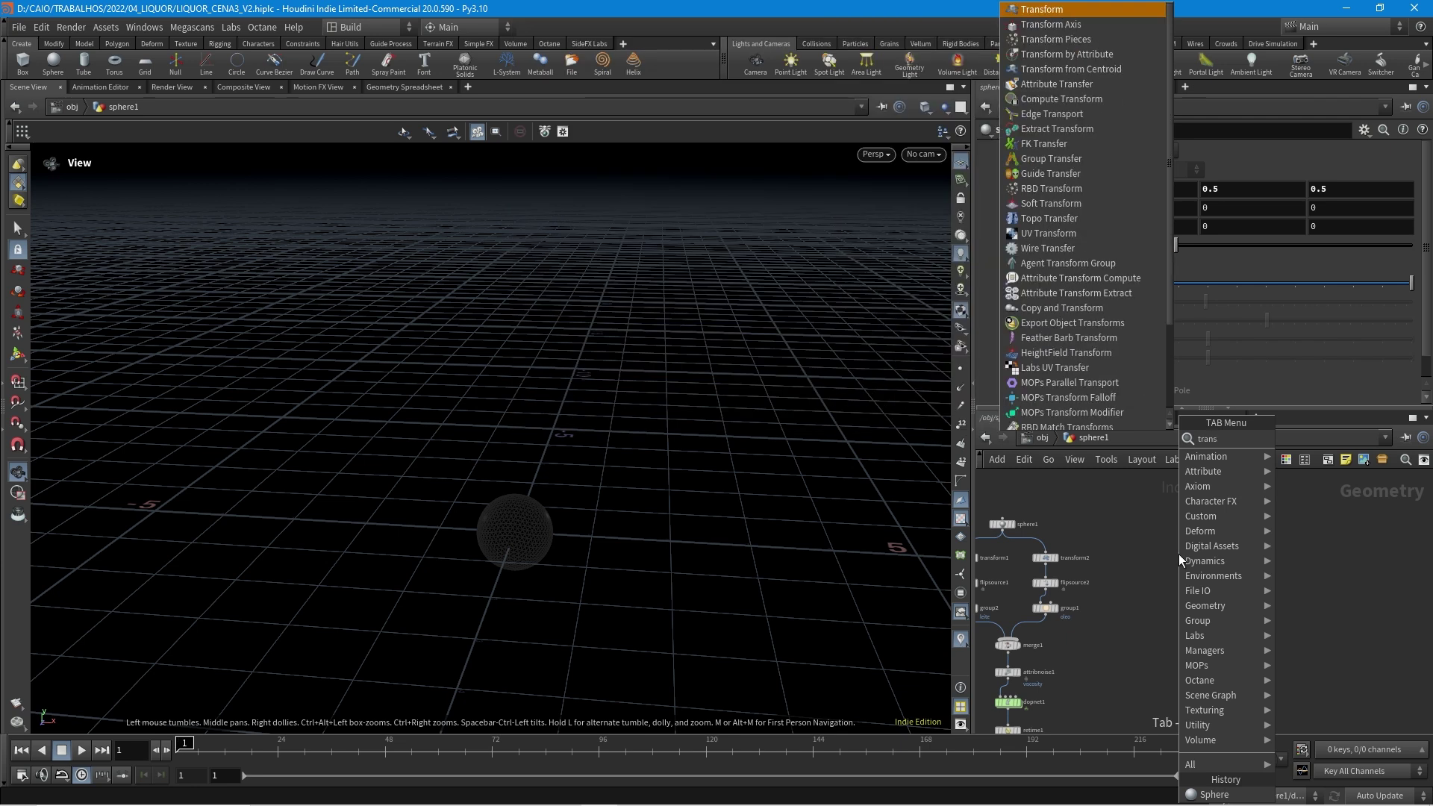
pyautogui.press('Return')
pyautogui.click(1179, 553)
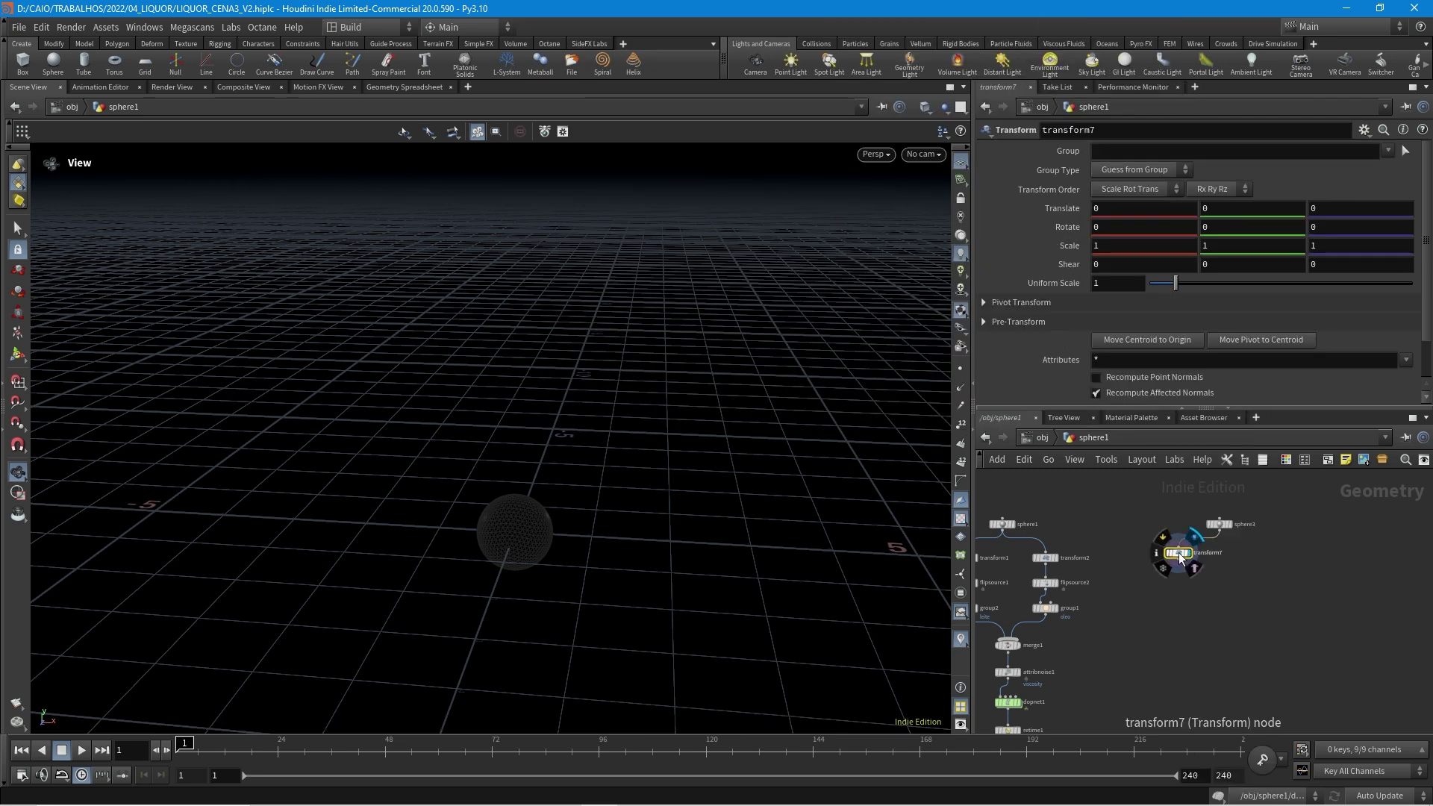
pyautogui.write('3')
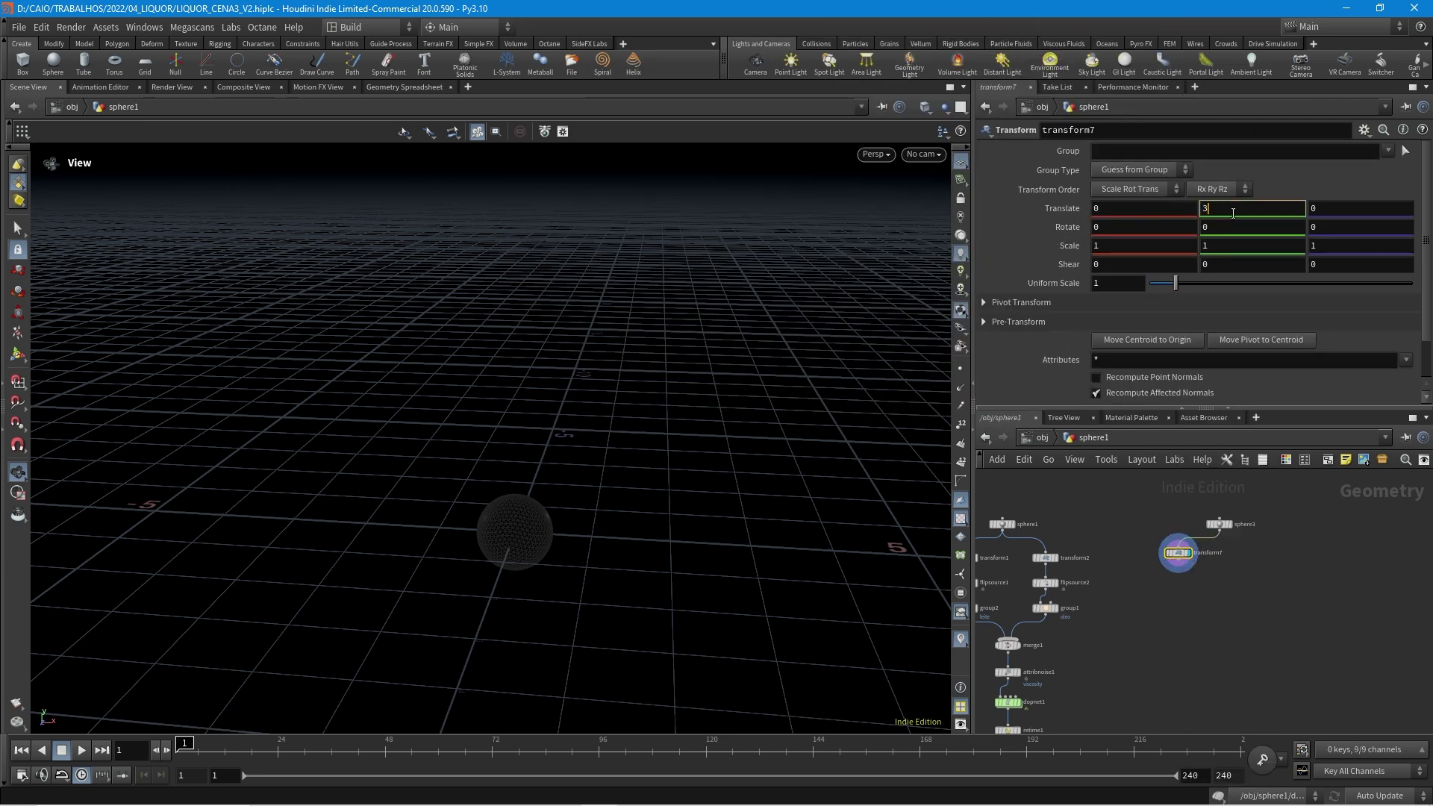
pyautogui.press('Return')
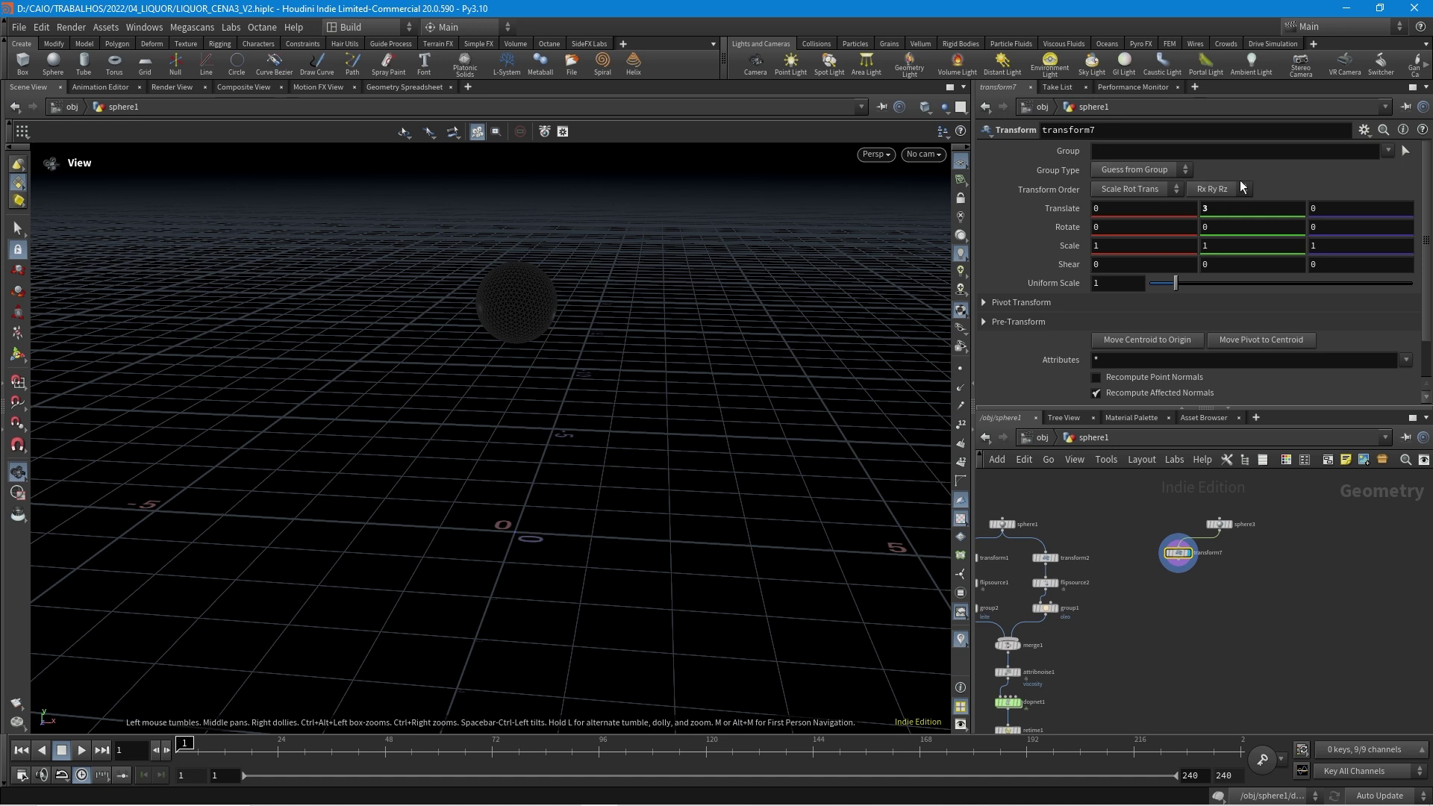
pyautogui.scroll(3, 1268, 552)
pyautogui.click(1217, 522)
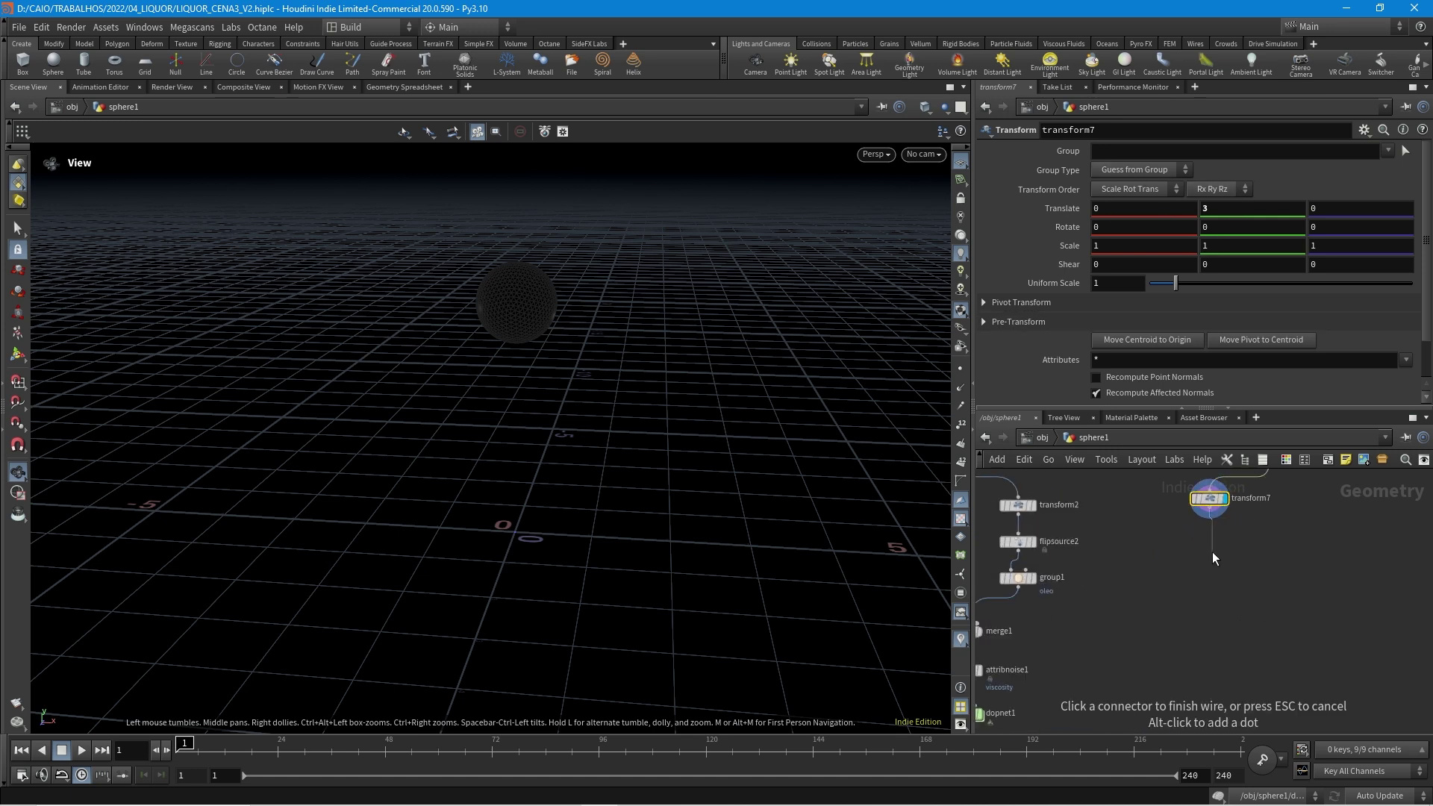
pyautogui.press('Tab')
pyautogui.write('flip sou')
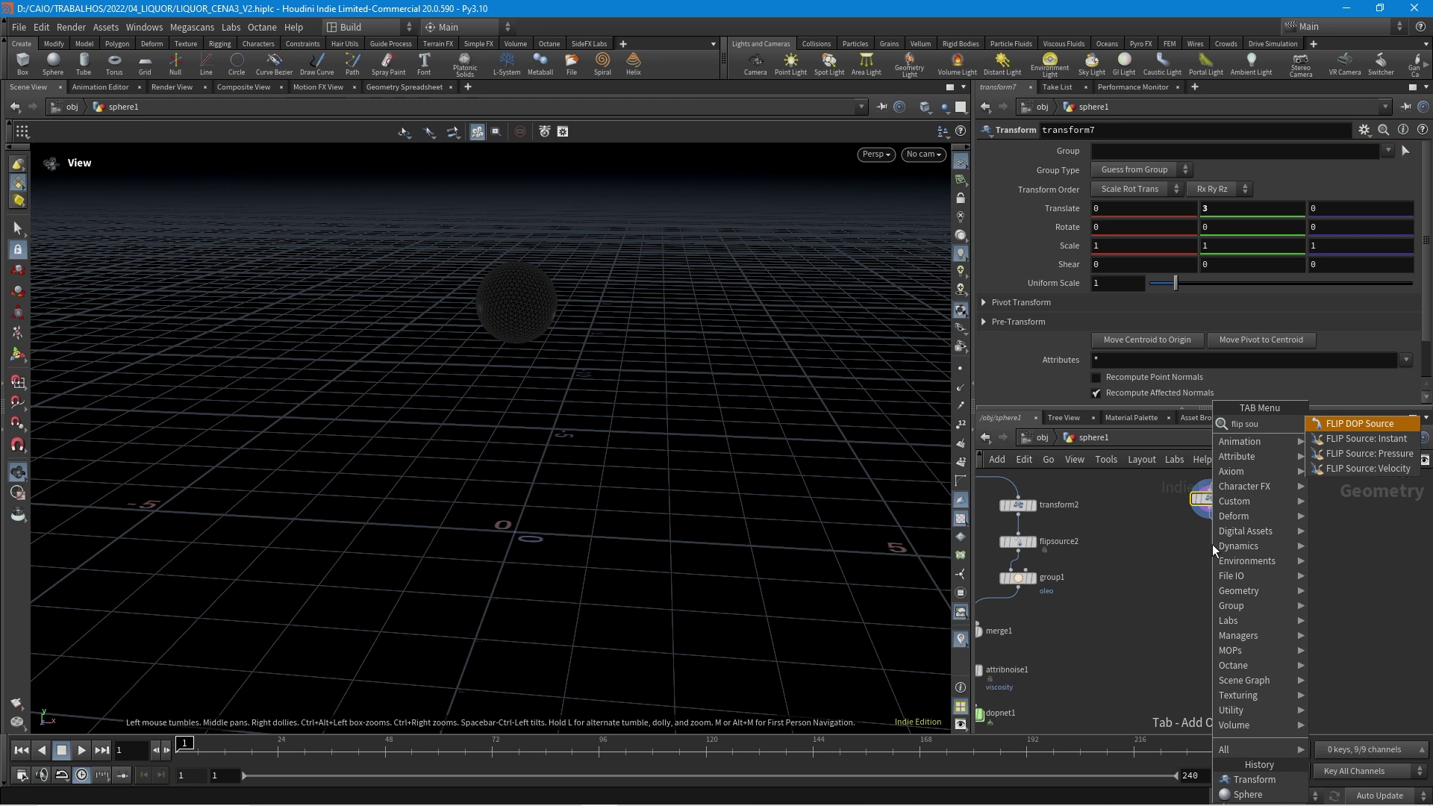
pyautogui.press('Escape')
# Step: Duplicate the flipsource2 node and connect the copy below the new sphere's transform
pyautogui.moveTo(1184, 571); pyautogui.dragTo(1315, 602, button='middle')
pyautogui.keyDown('alt'); pyautogui.moveTo(1060, 571); pyautogui.dragTo(1341, 576); pyautogui.keyUp('alt')
pyautogui.click(1341, 546)
pyautogui.click(1340, 565)
pyautogui.moveTo(1341, 565); pyautogui.dragTo(1183, 595, button='middle')
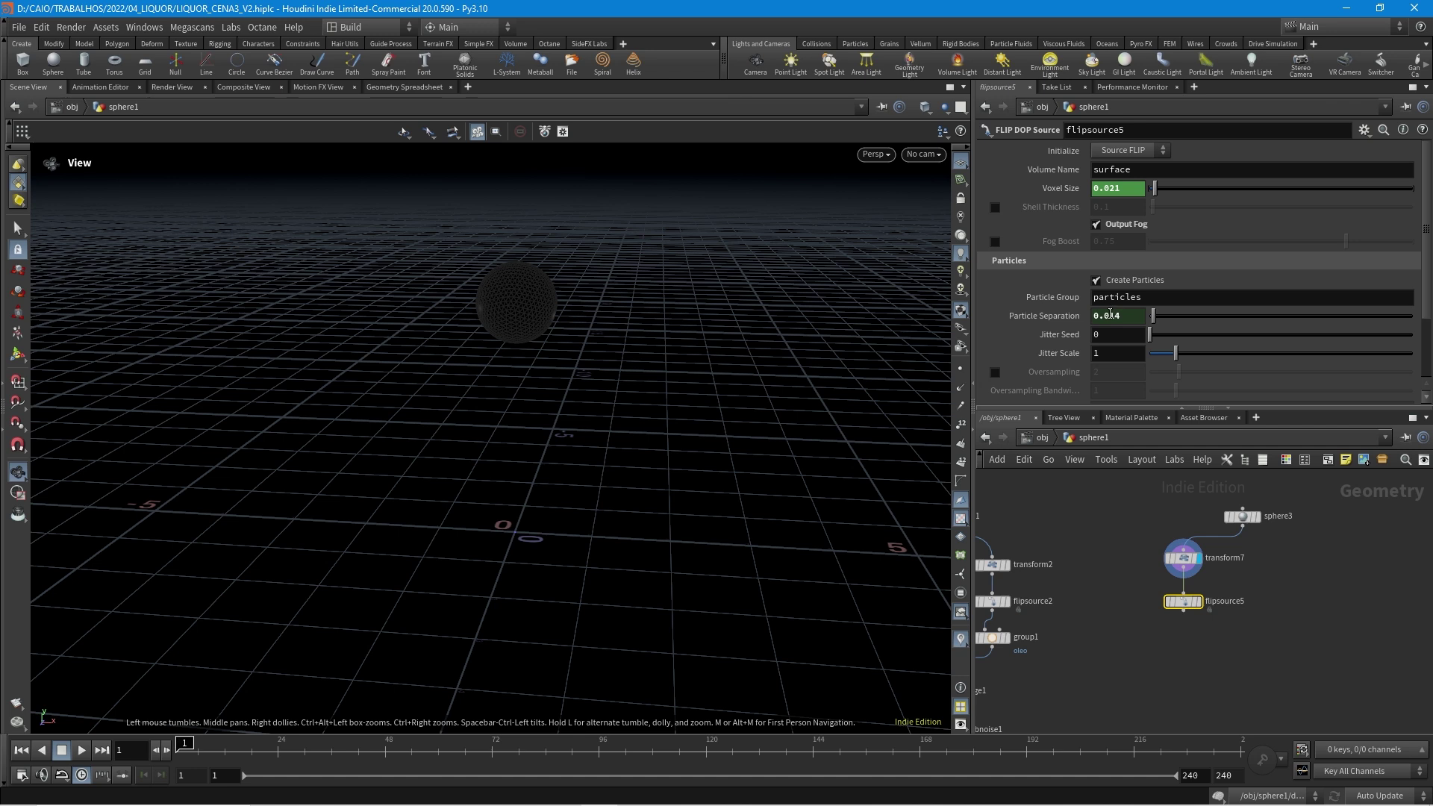
# Step: Copy the Particle Separation parameter from flipobject1 inside dopnet1 and return to the sphere1 network
pyautogui.moveTo(1110, 624); pyautogui.dragTo(1288, 476, button='middle')
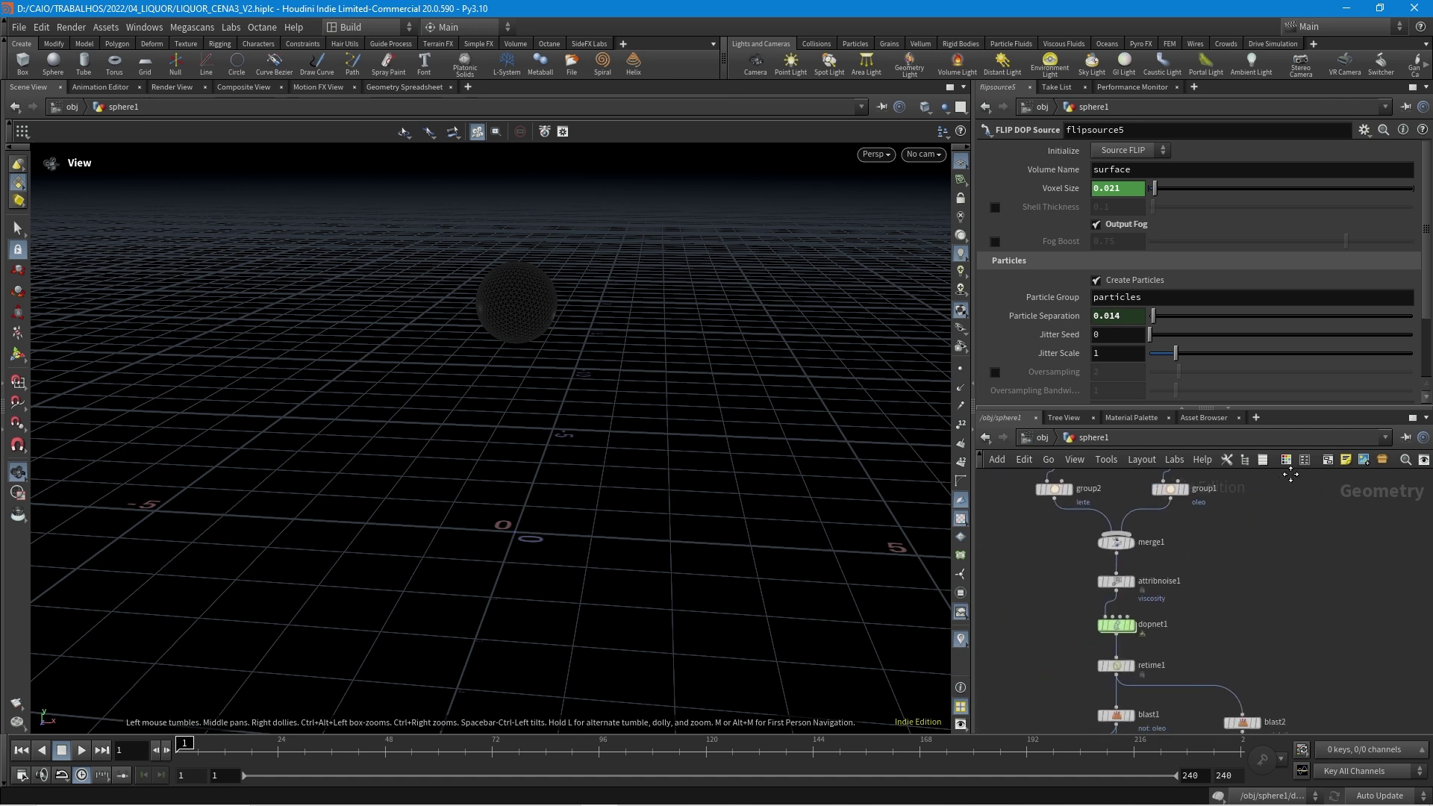
pyautogui.doubleClick(1117, 626)
pyautogui.click(1137, 577)
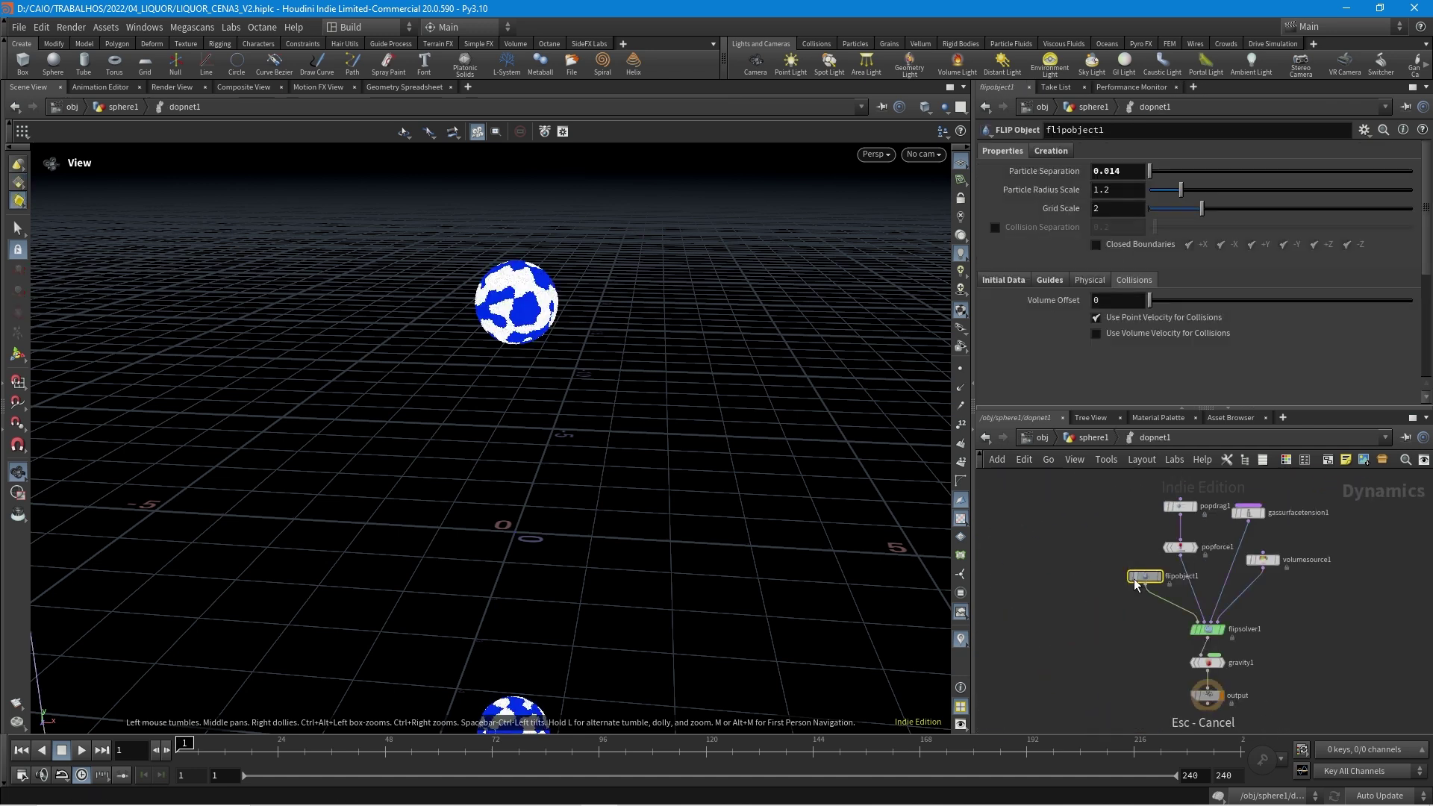
pyautogui.rightClick(1117, 171)
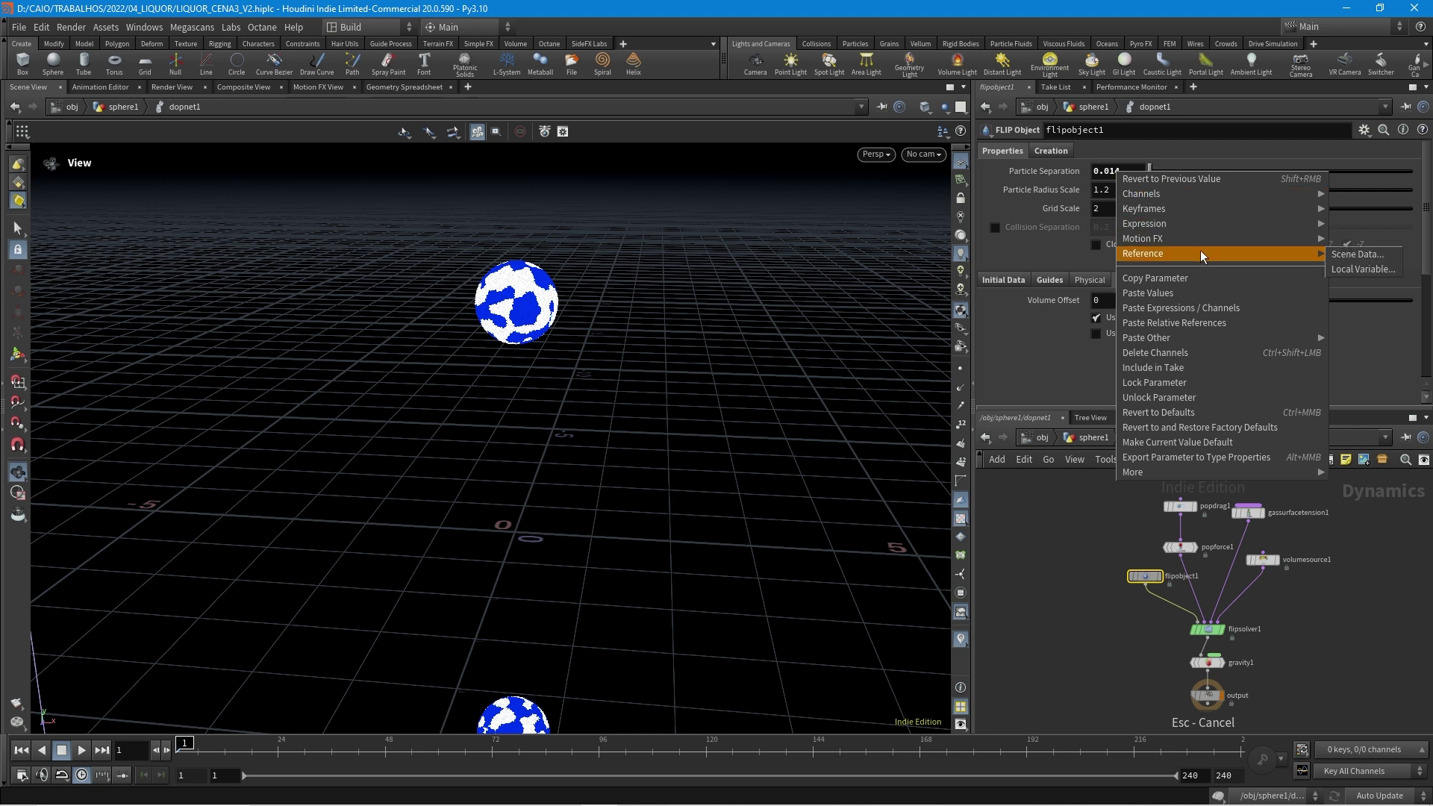
pyautogui.click(1071, 434)
pyautogui.click(1073, 438)
# Step: Paste the relative reference into the new FLIP source's Particle Separation and display that node in the viewport
pyautogui.moveTo(1241, 554); pyautogui.dragTo(1146, 690, button='middle')
pyautogui.click(1271, 590)
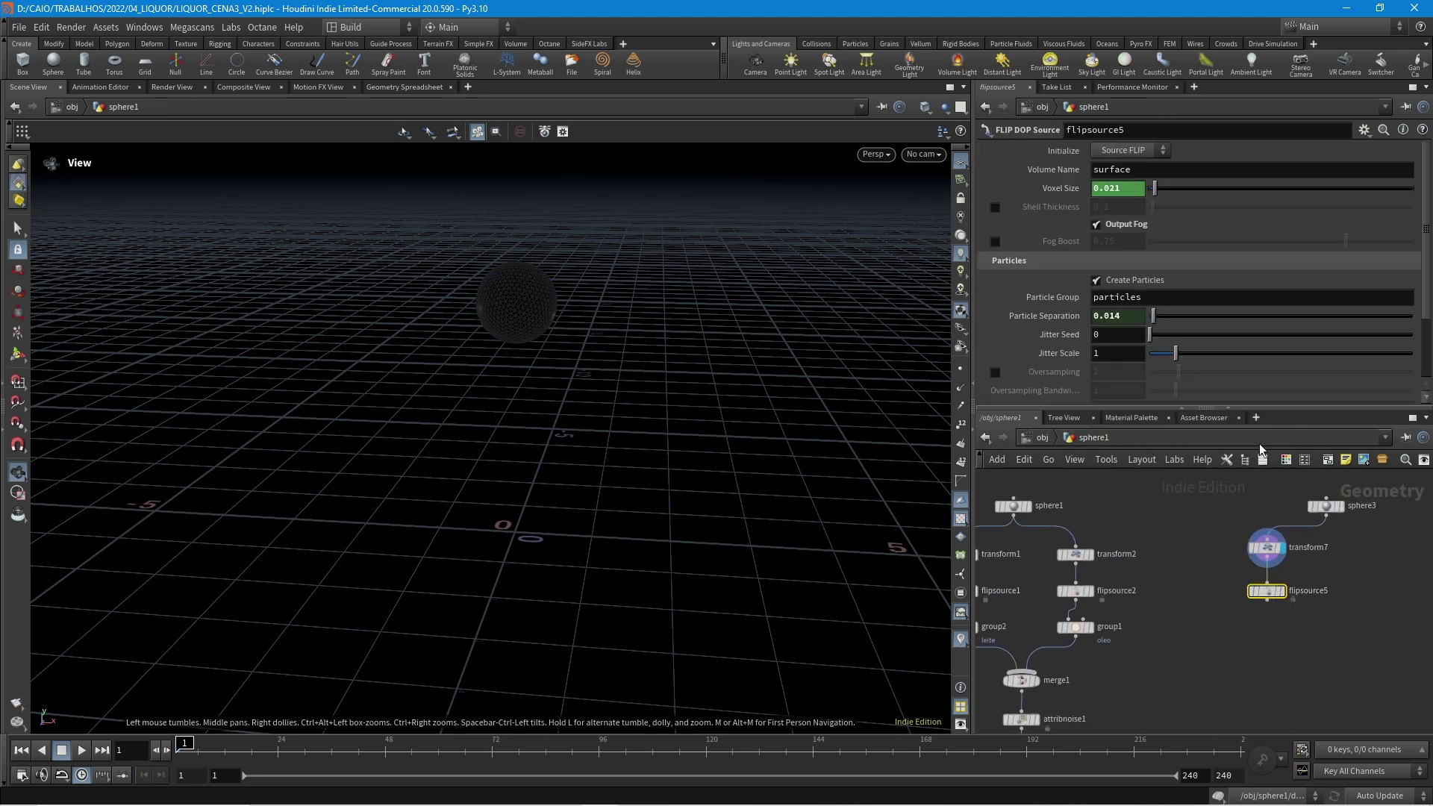
pyautogui.rightClick(1114, 318)
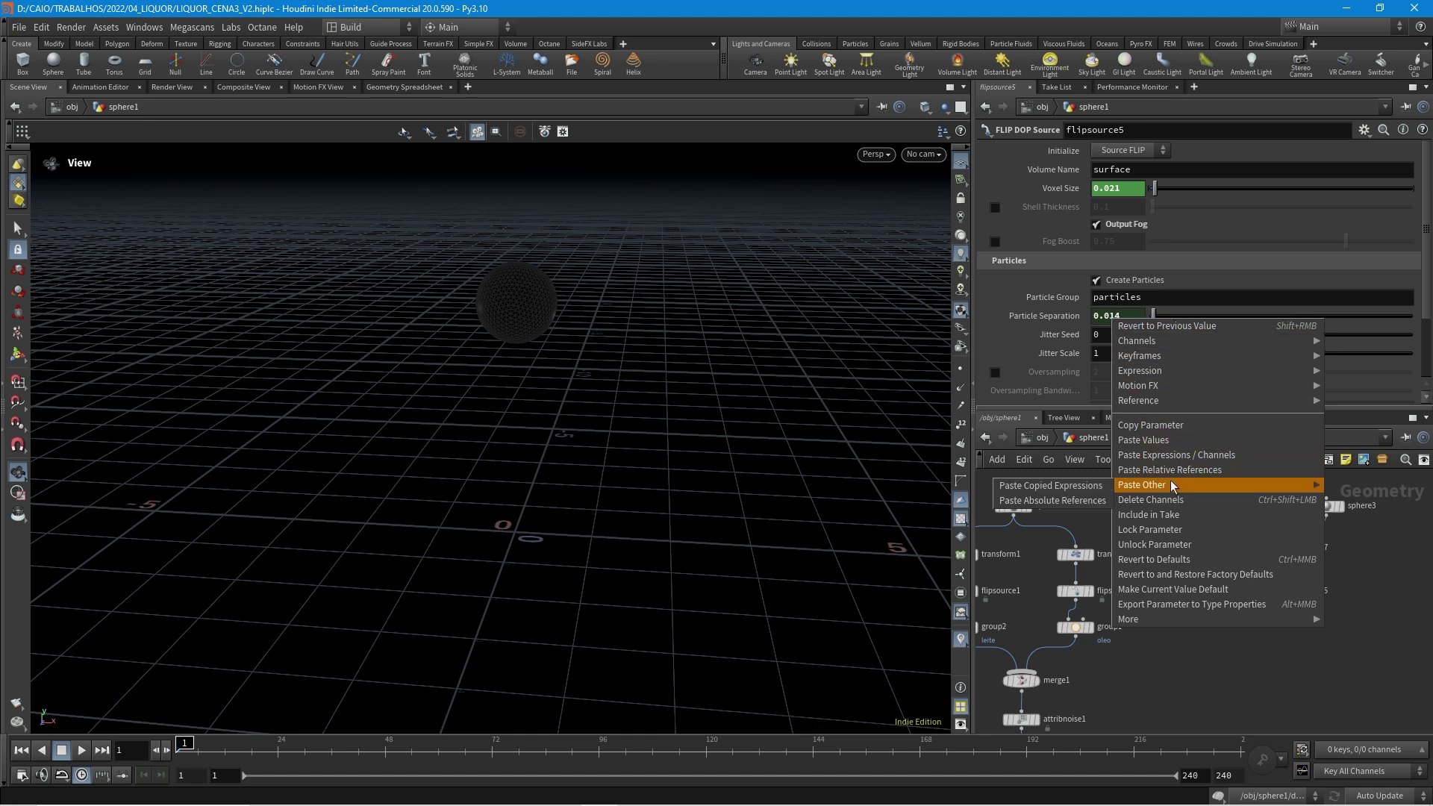
pyautogui.click(1194, 469)
pyautogui.moveTo(1336, 554); pyautogui.dragTo(1278, 552, button='middle')
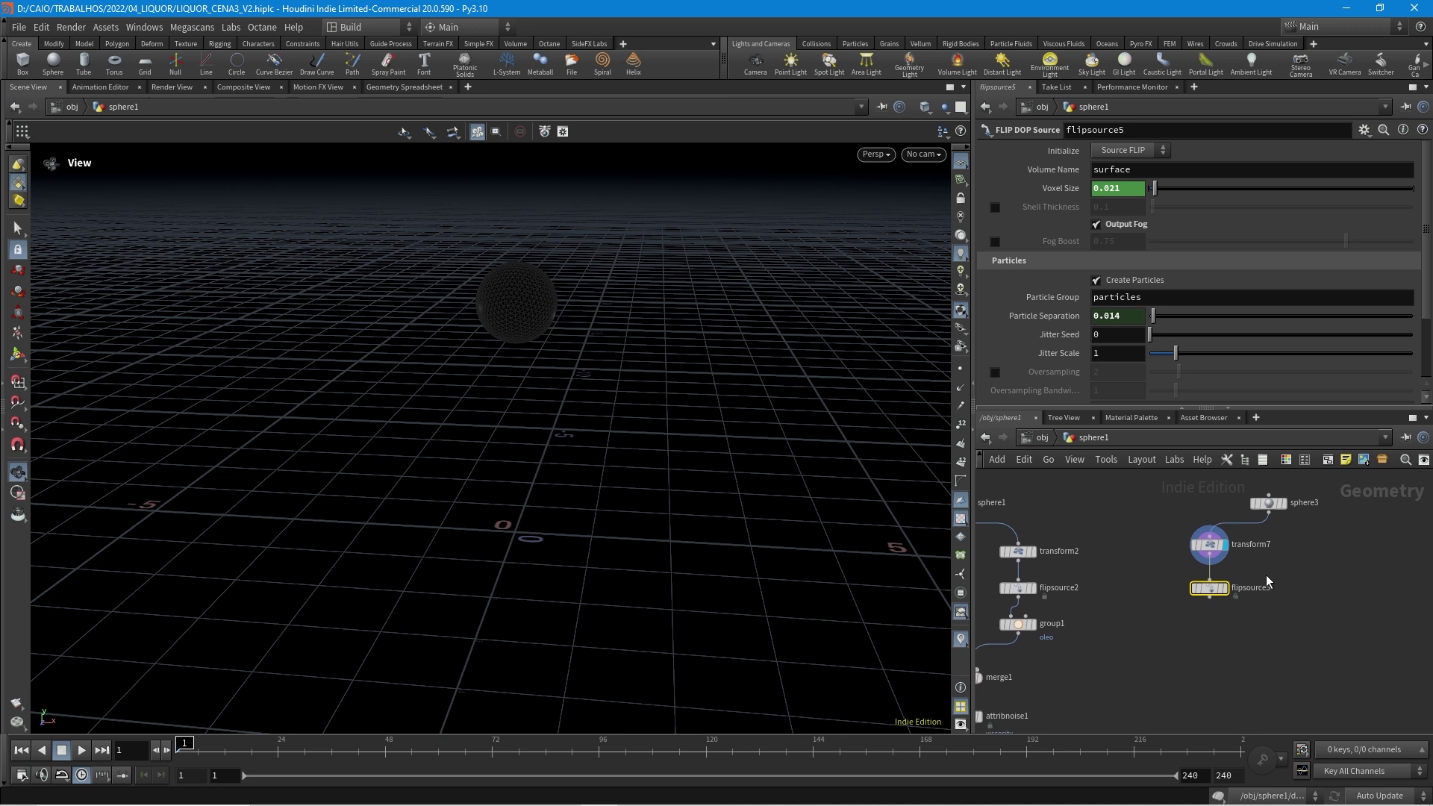
pyautogui.click(1216, 589)
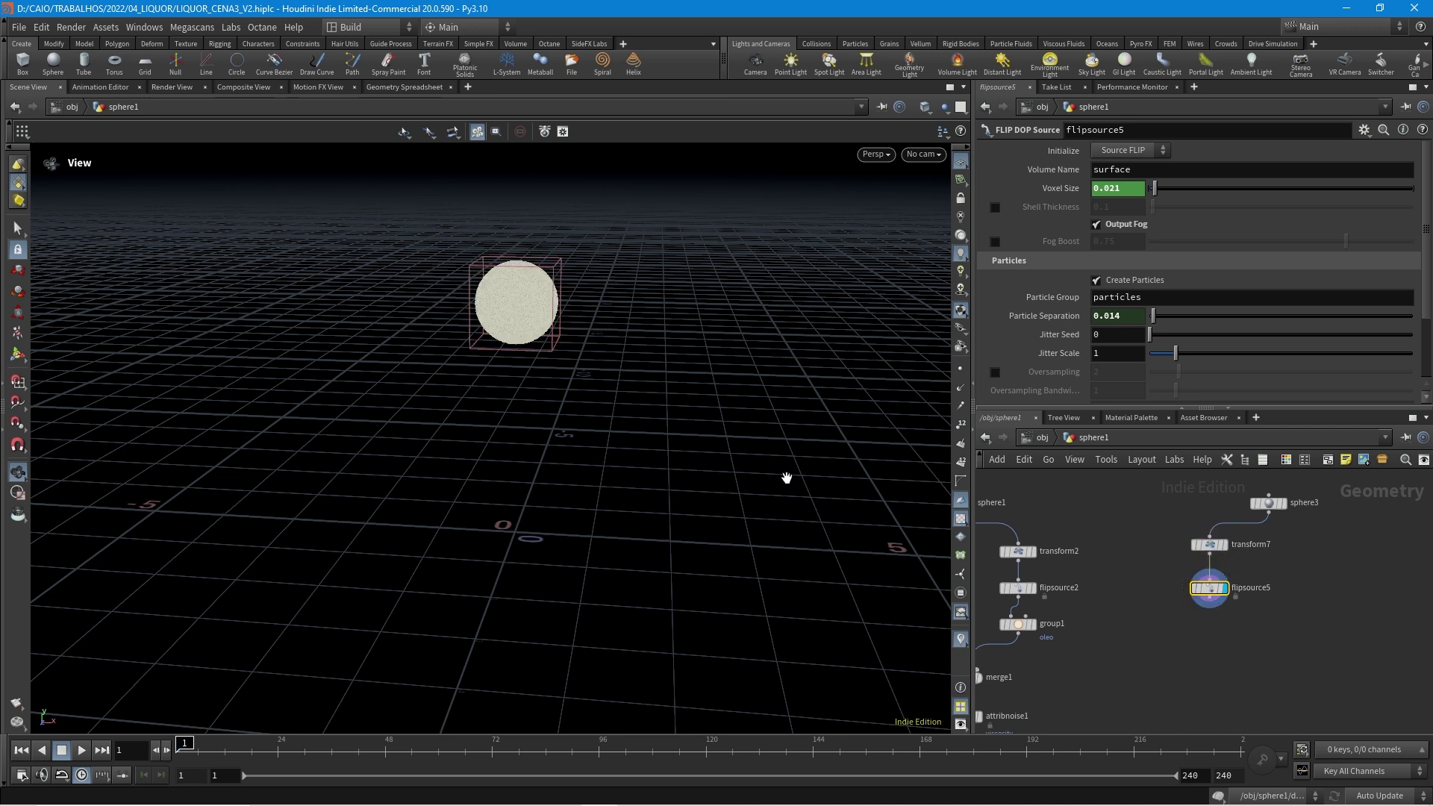
# Step: Add a Group node below the new FLIP source and display it
pyautogui.moveTo(1328, 591); pyautogui.dragTo(1266, 554, button='middle')
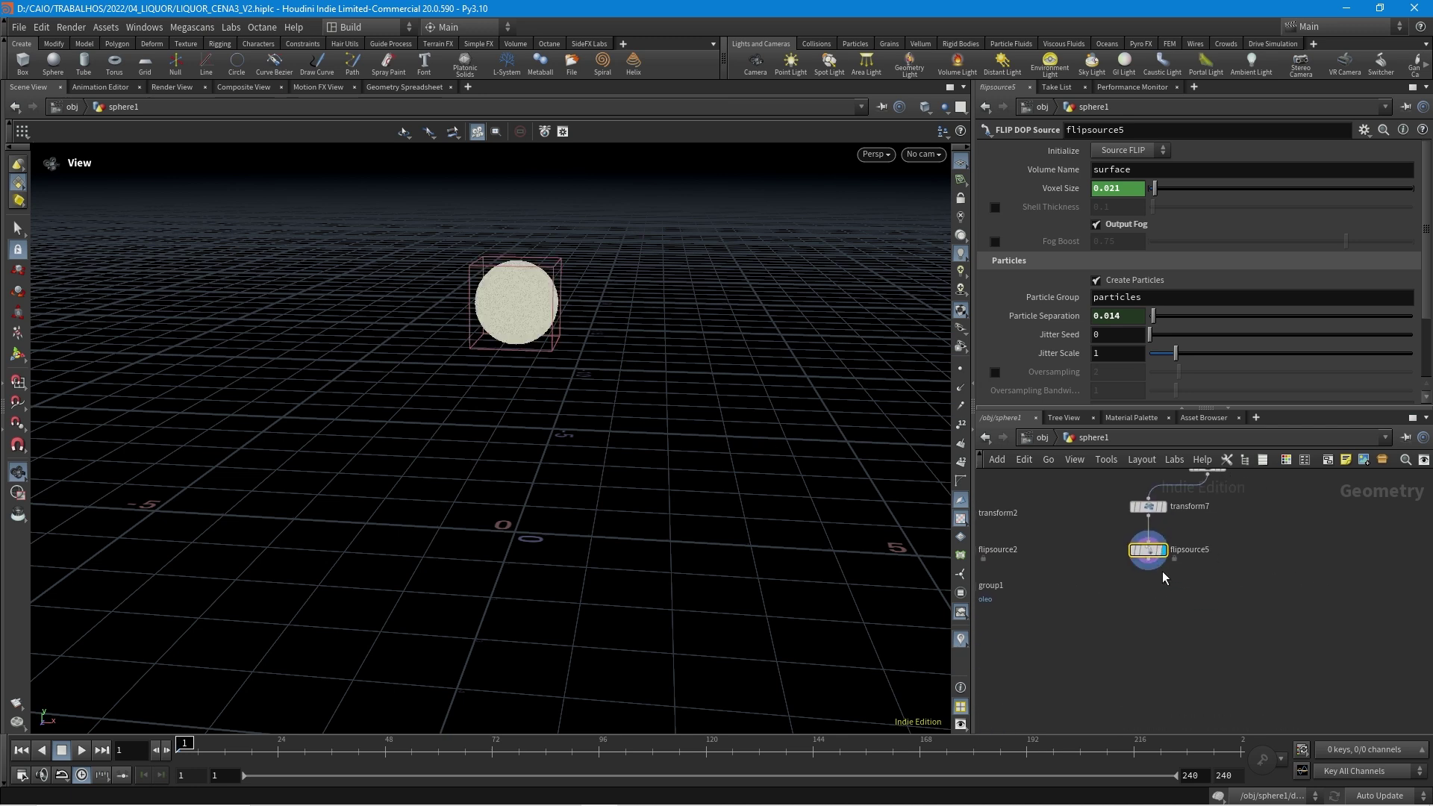
pyautogui.press('Tab')
pyautogui.write('group')
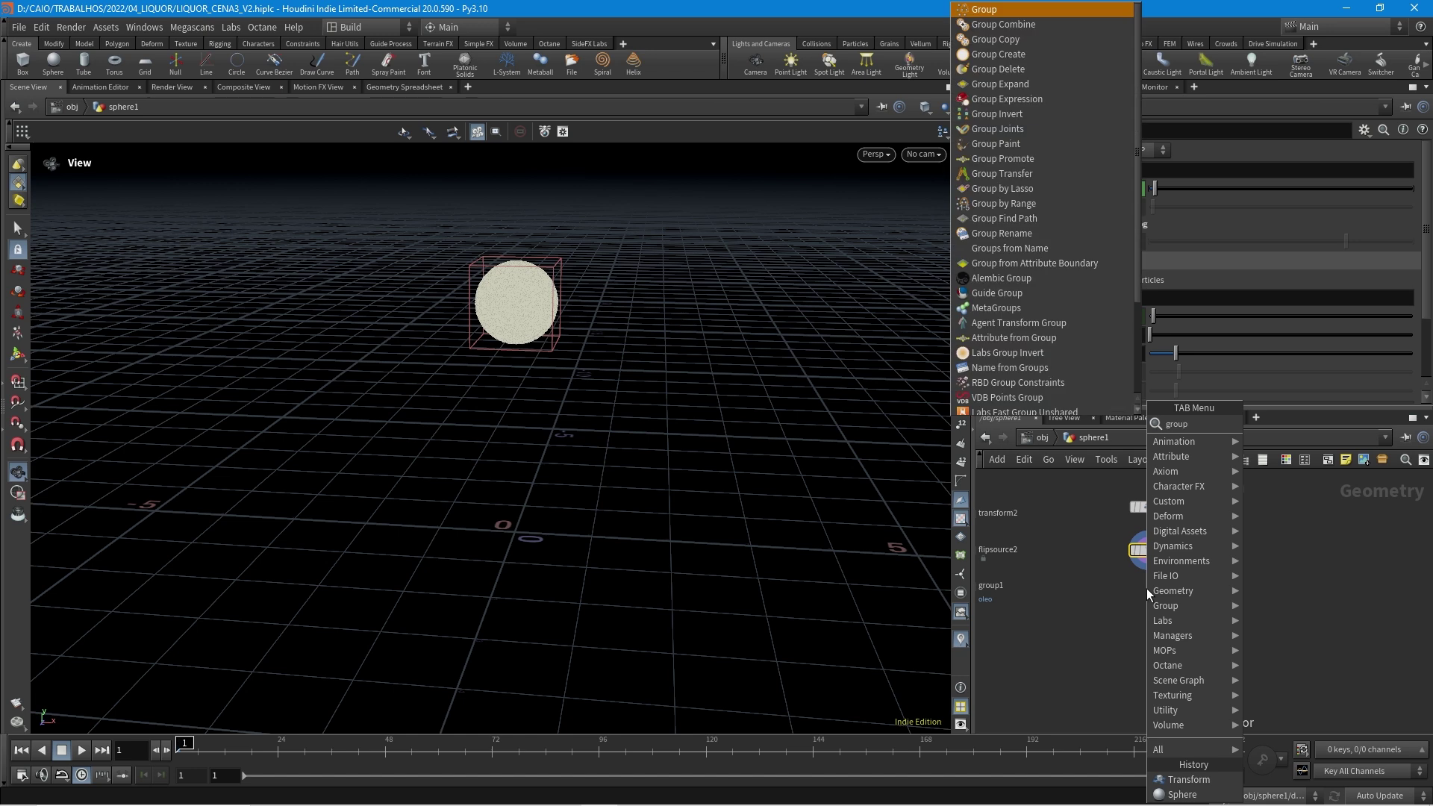
pyautogui.press('Return')
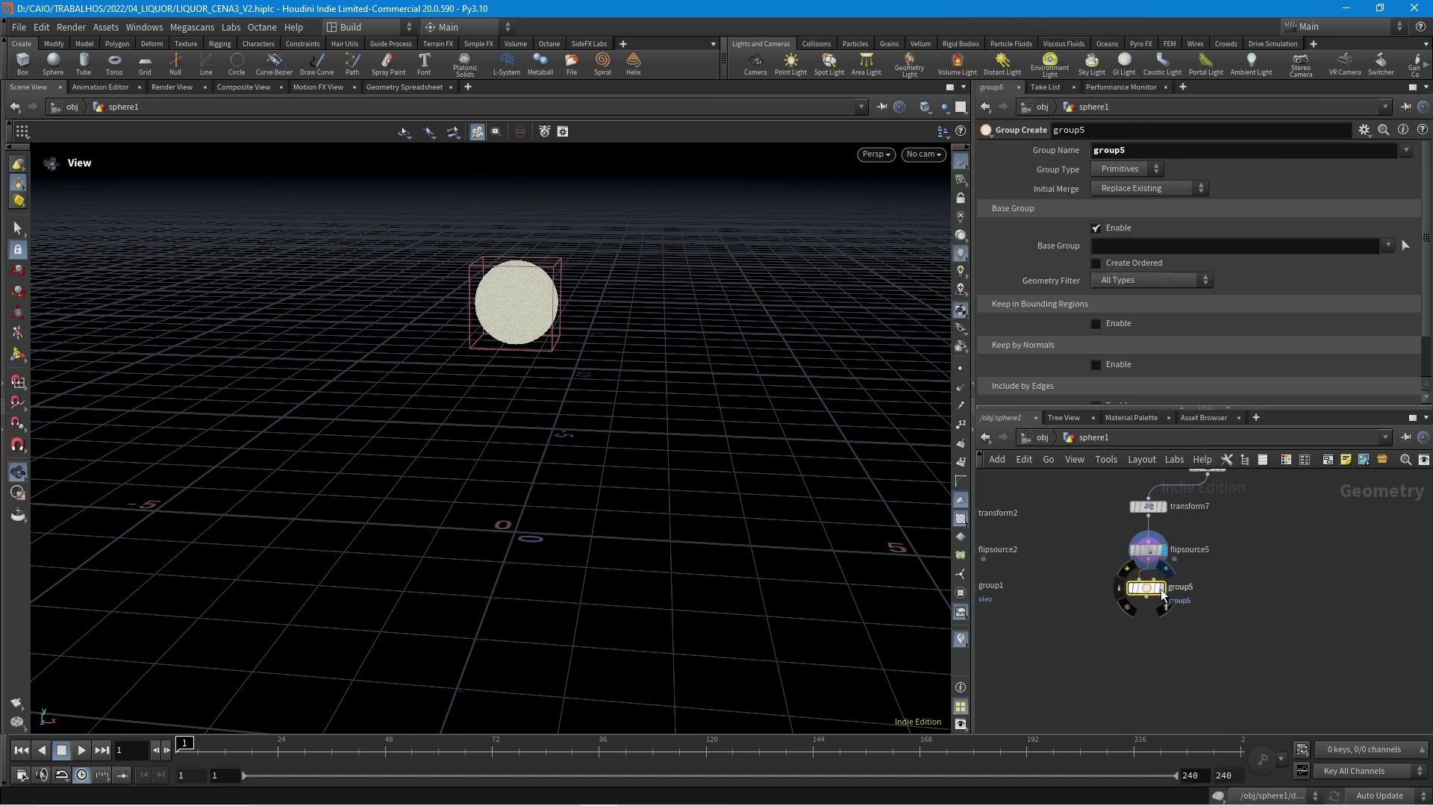
pyautogui.click(1143, 595)
# Step: Name the new group liquid1 and set its group type to Points
pyautogui.click(1136, 153)
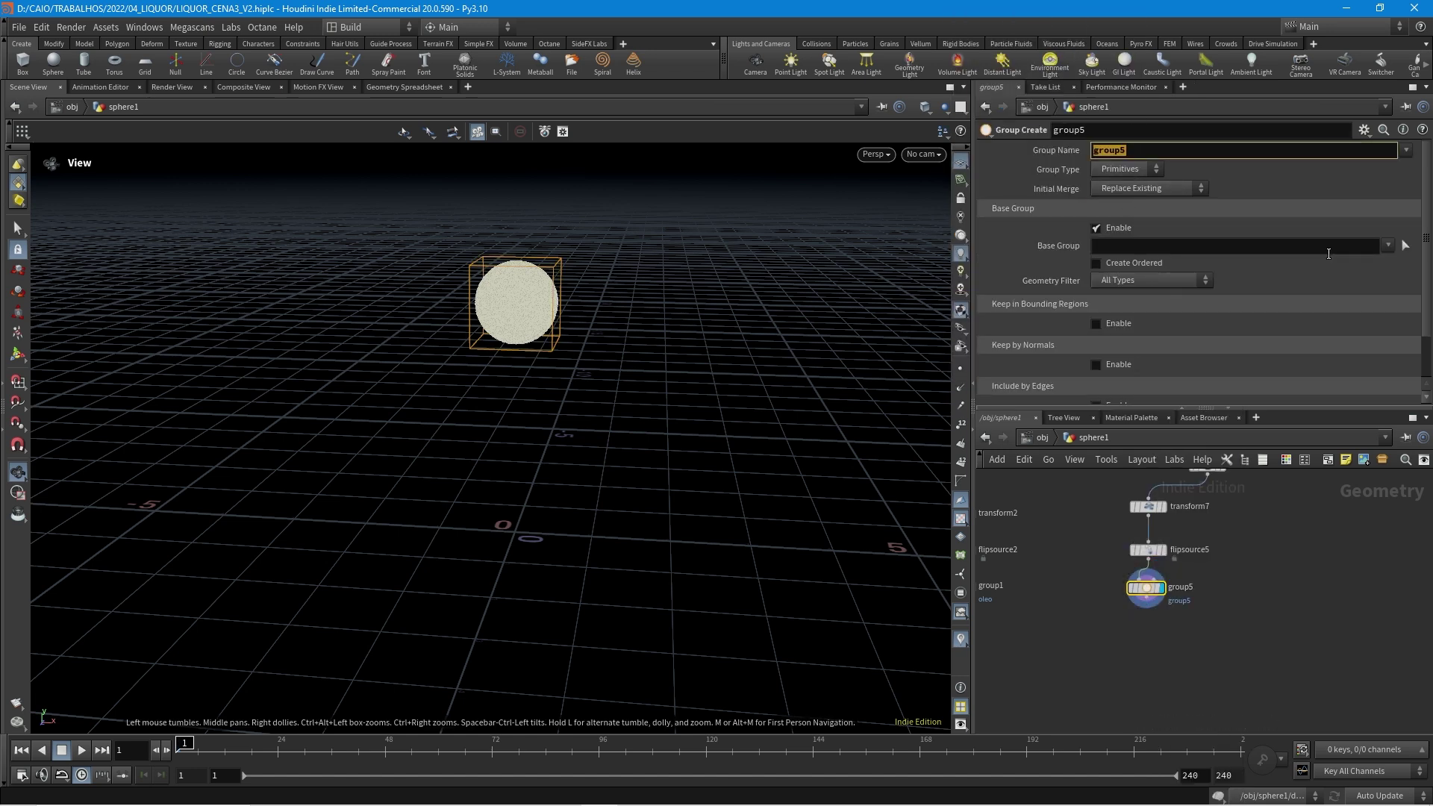
pyautogui.write('liquid1')
pyautogui.press('Return')
pyautogui.click(1158, 168)
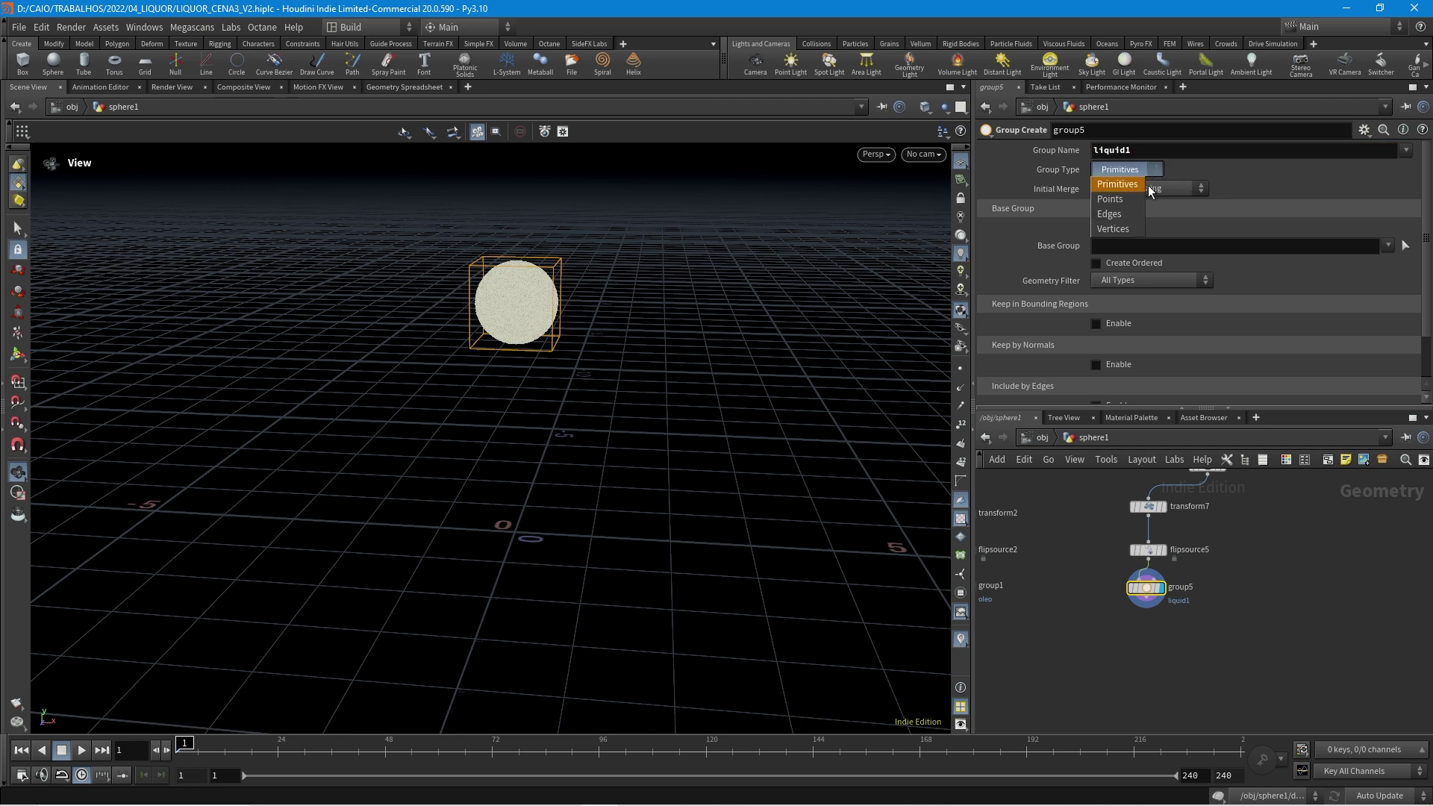
pyautogui.click(1139, 191)
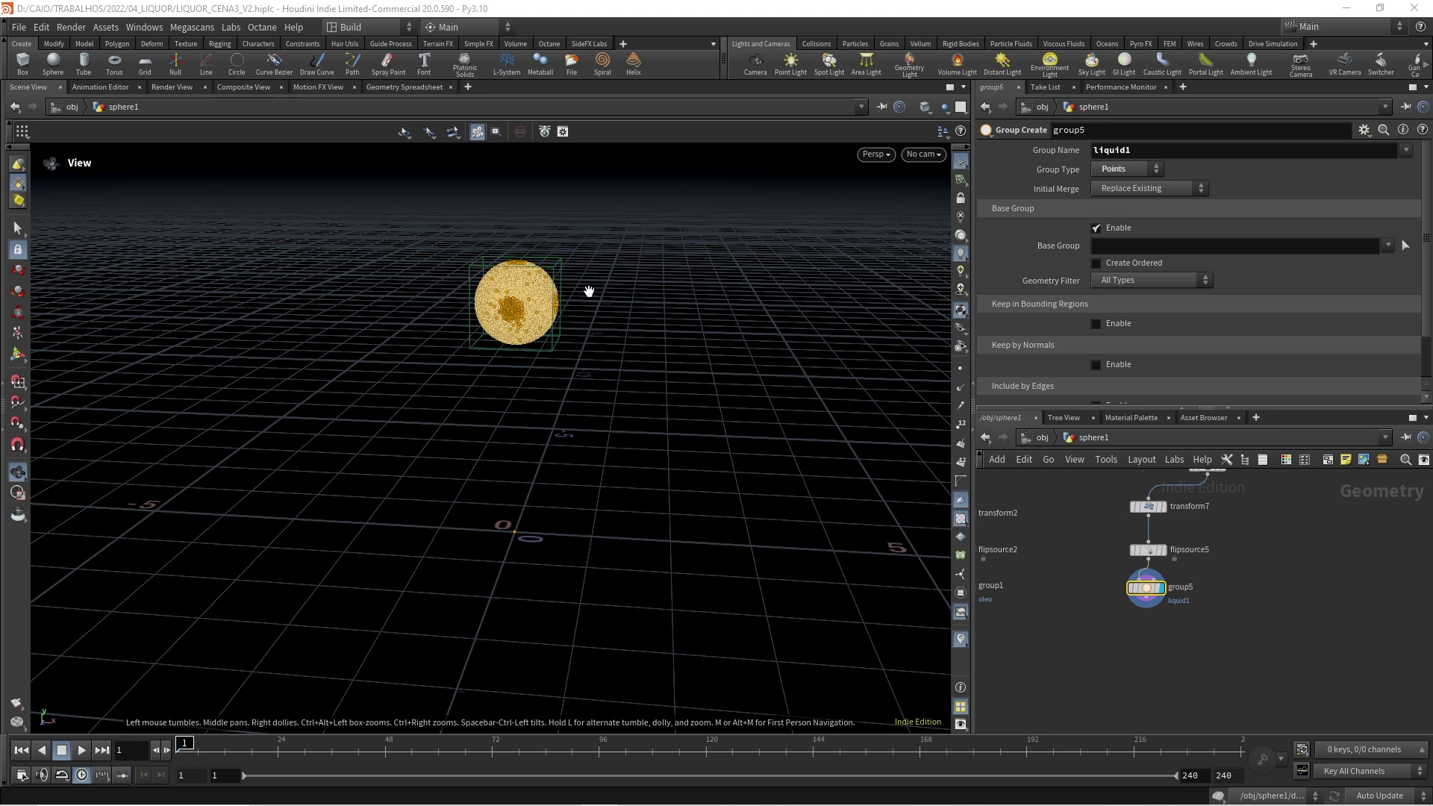
# Step: Duplicate the new transform, FLIP source and group nodes as a second branch fed by the same sphere
pyautogui.moveTo(512, 345); pyautogui.dragTo(537, 315)
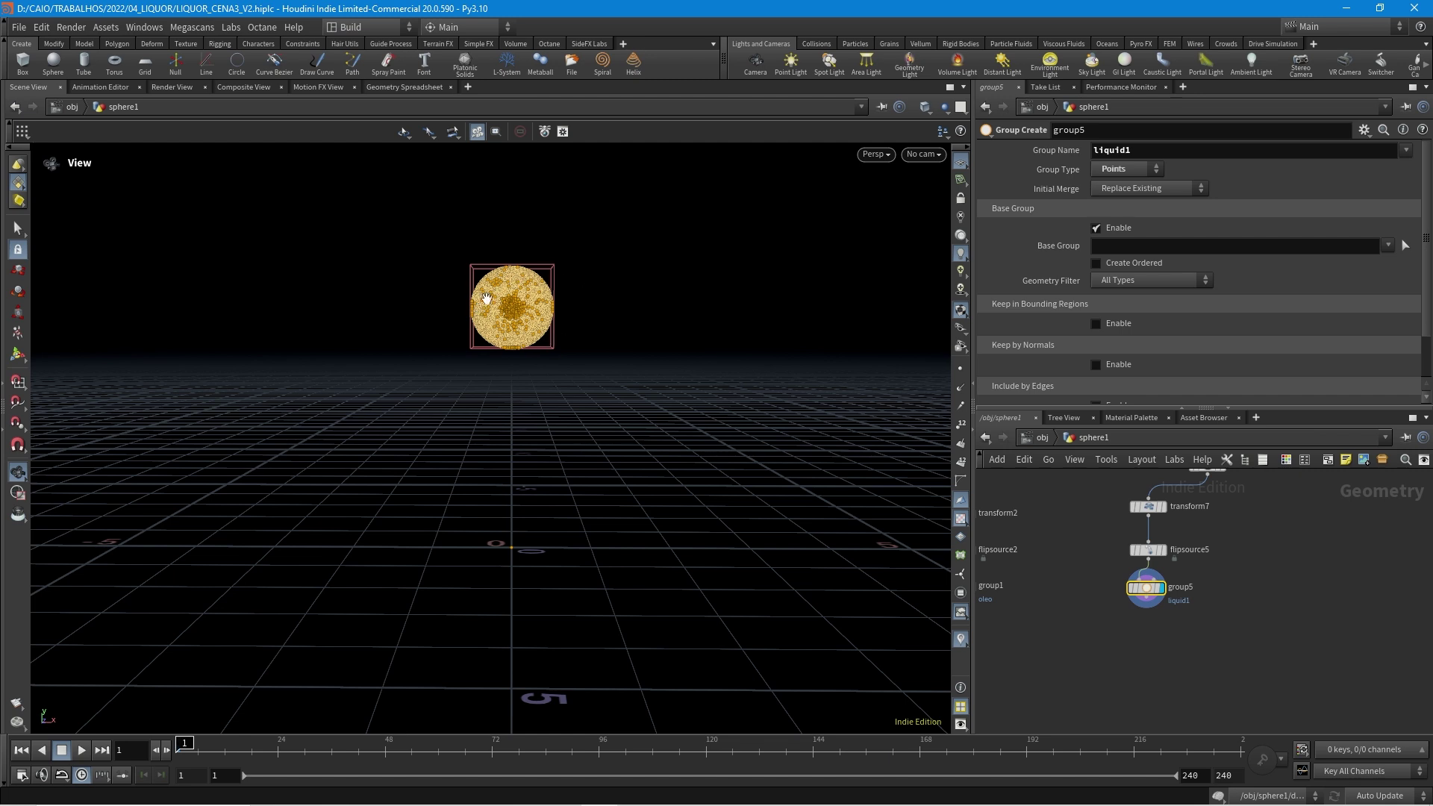
pyautogui.moveTo(1204, 589); pyautogui.dragTo(1169, 648, button='middle')
pyautogui.moveTo(1188, 553); pyautogui.dragTo(1251, 664)
pyautogui.press('f')
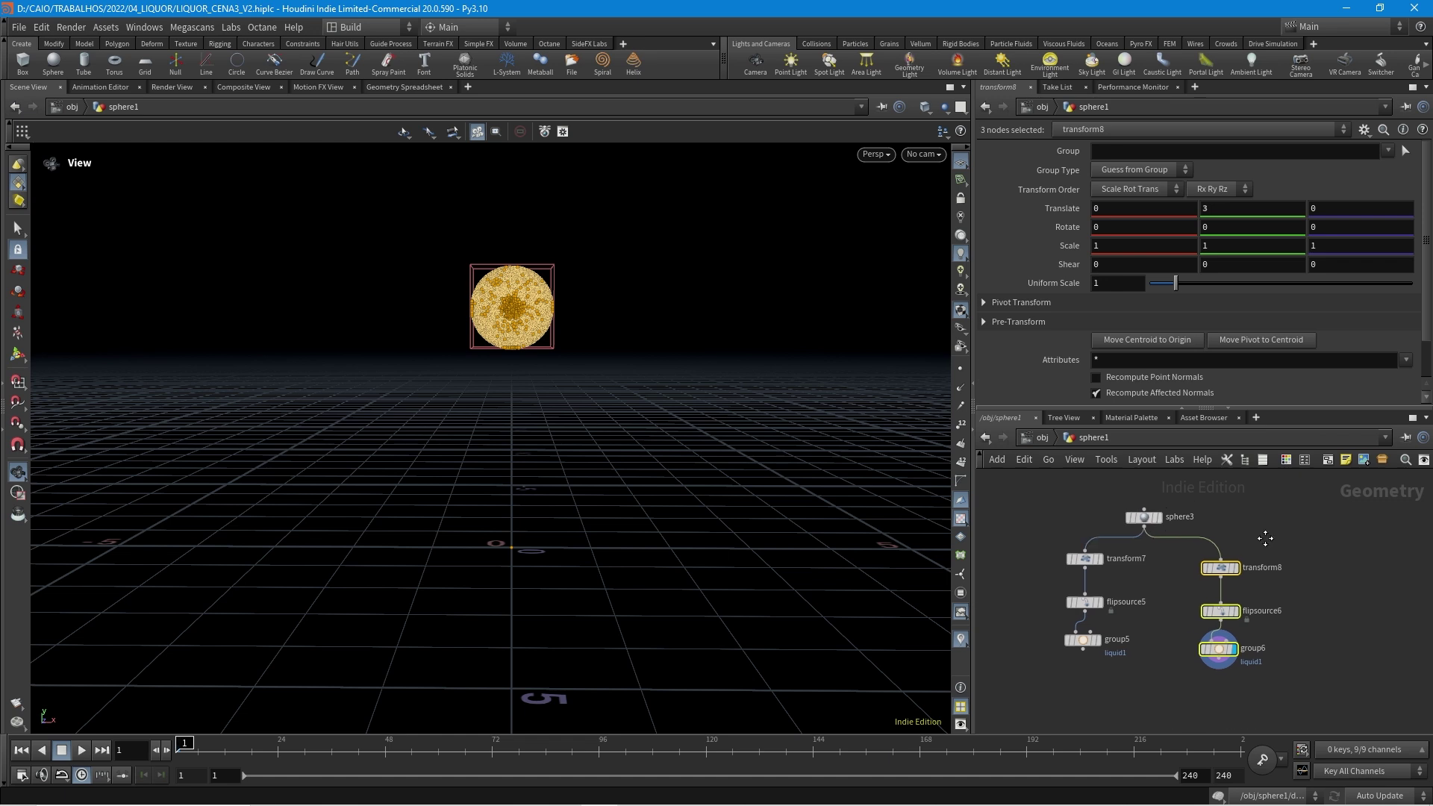
# Step: Set the duplicated branch's transform to a Y translate of -3
pyautogui.click(1215, 576)
pyautogui.click(1115, 542)
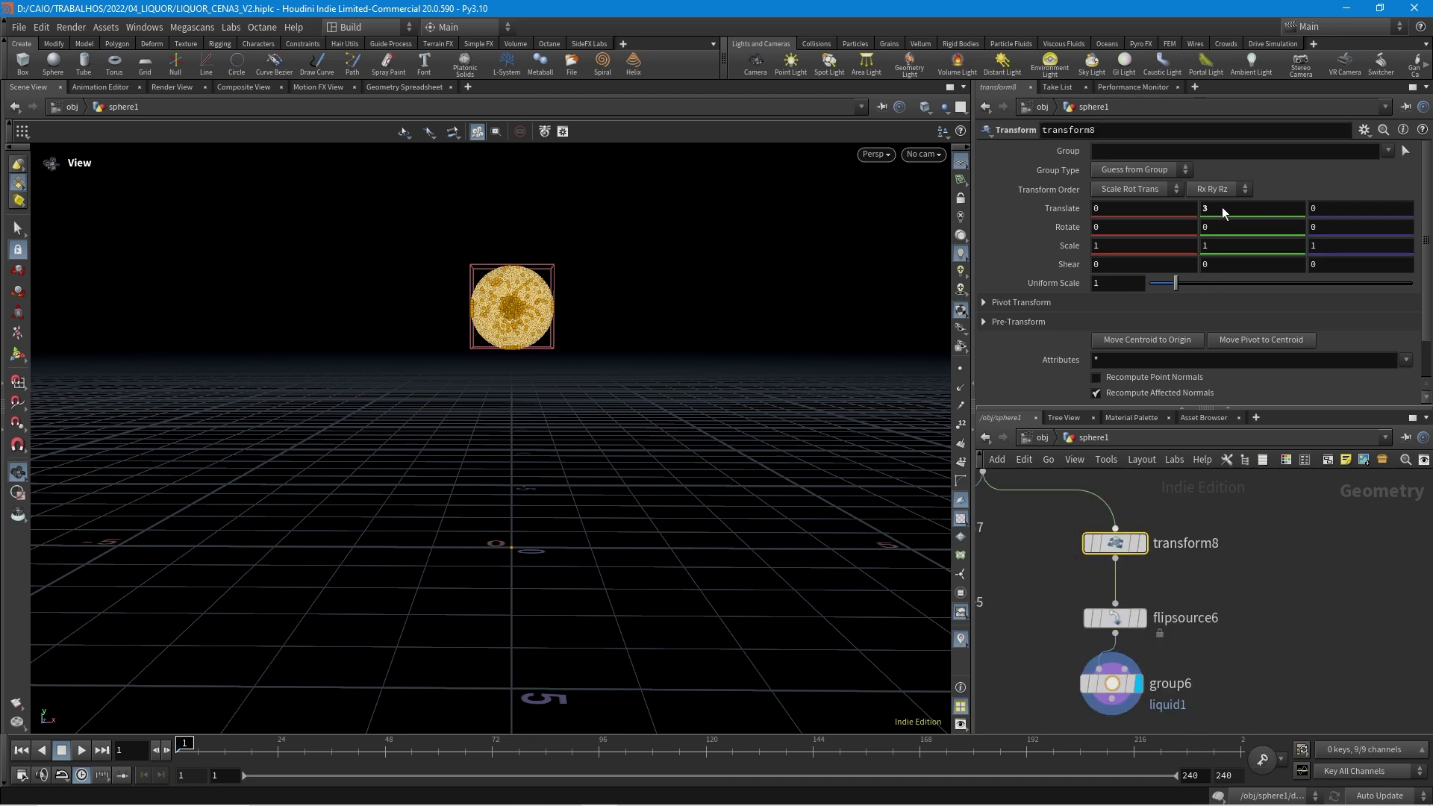
pyautogui.click(1201, 203)
pyautogui.write('-')
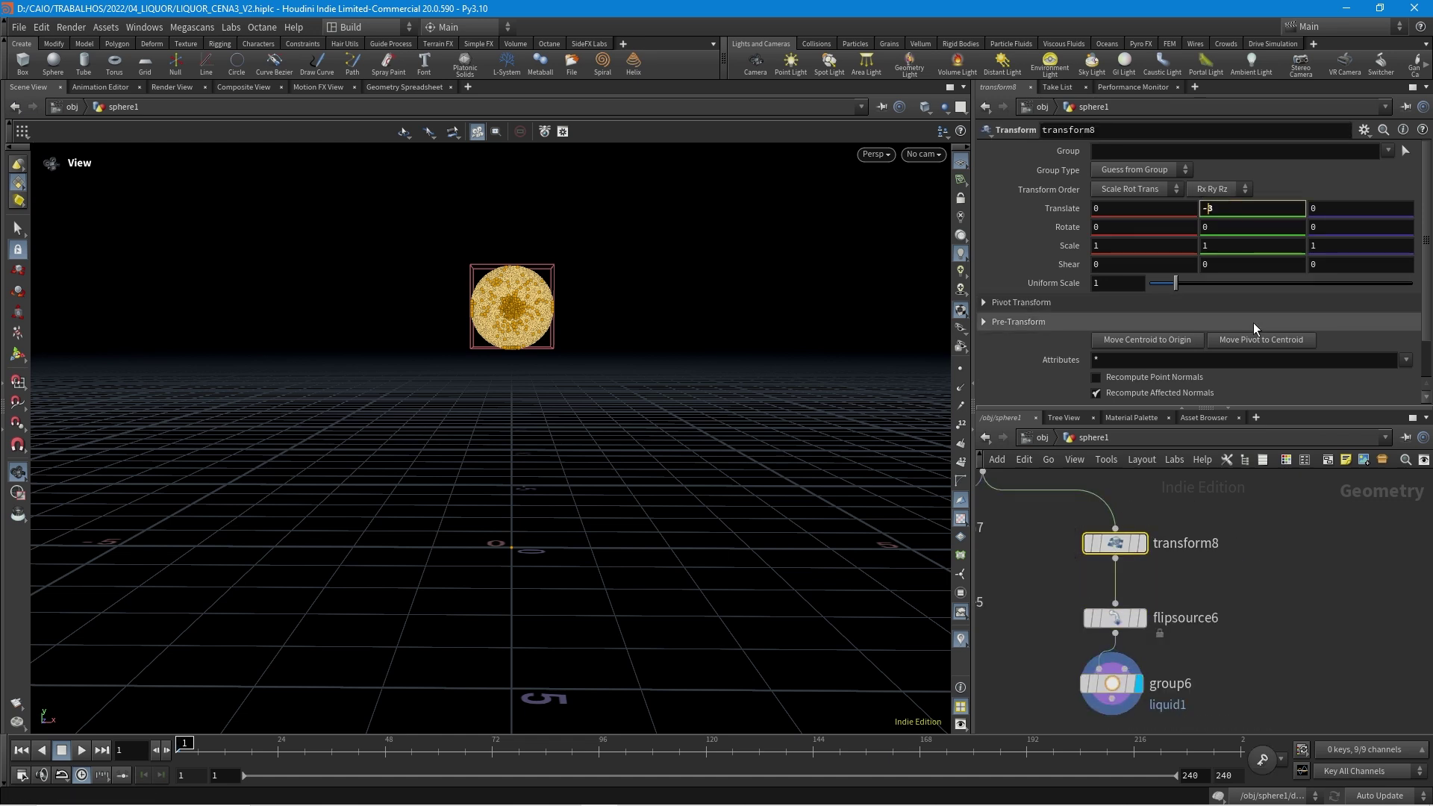
pyautogui.press('Return')
# Step: Rename the point group in the duplicated branch to liquid2
pyautogui.moveTo(1235, 561); pyautogui.dragTo(1300, 480, button='middle')
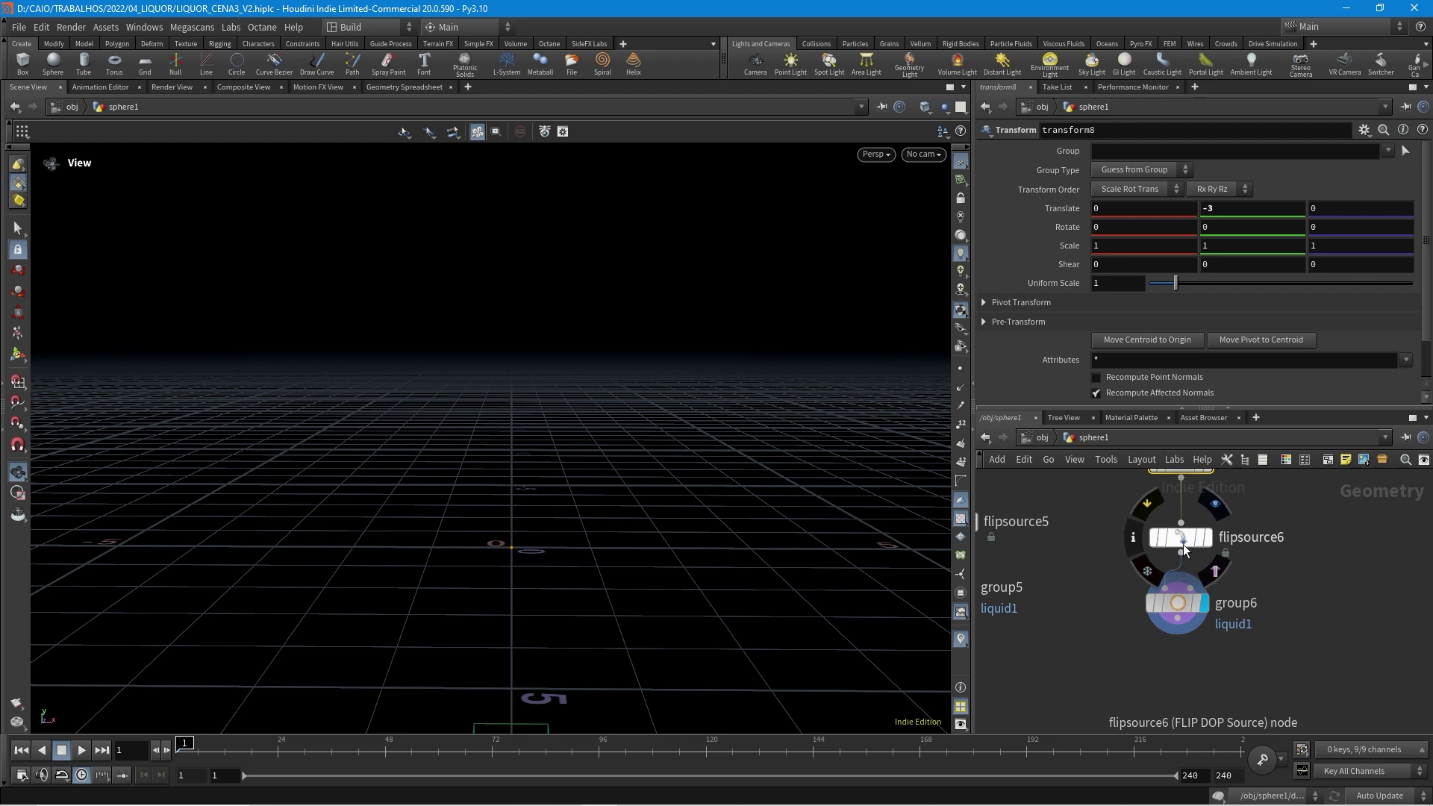
pyautogui.click(1189, 602)
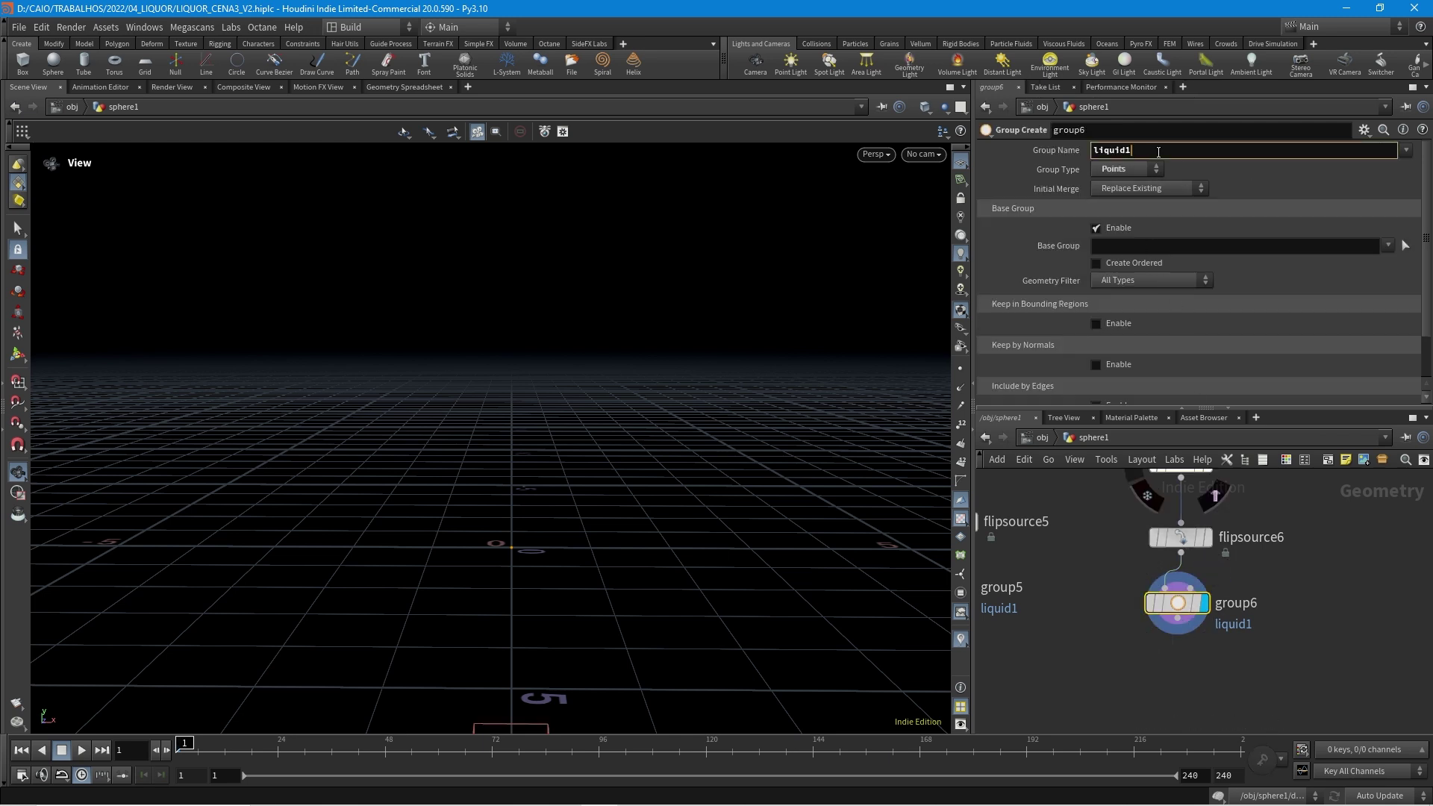
pyautogui.press('BackSpace')
pyautogui.write('2')
pyautogui.press('Return')
# Step: Merge the liquid1 and liquid2 group outputs in a new Merge node and frame both spheres in the viewport
pyautogui.moveTo(1186, 626); pyautogui.dragTo(1249, 578, button='middle')
pyautogui.click(1243, 573)
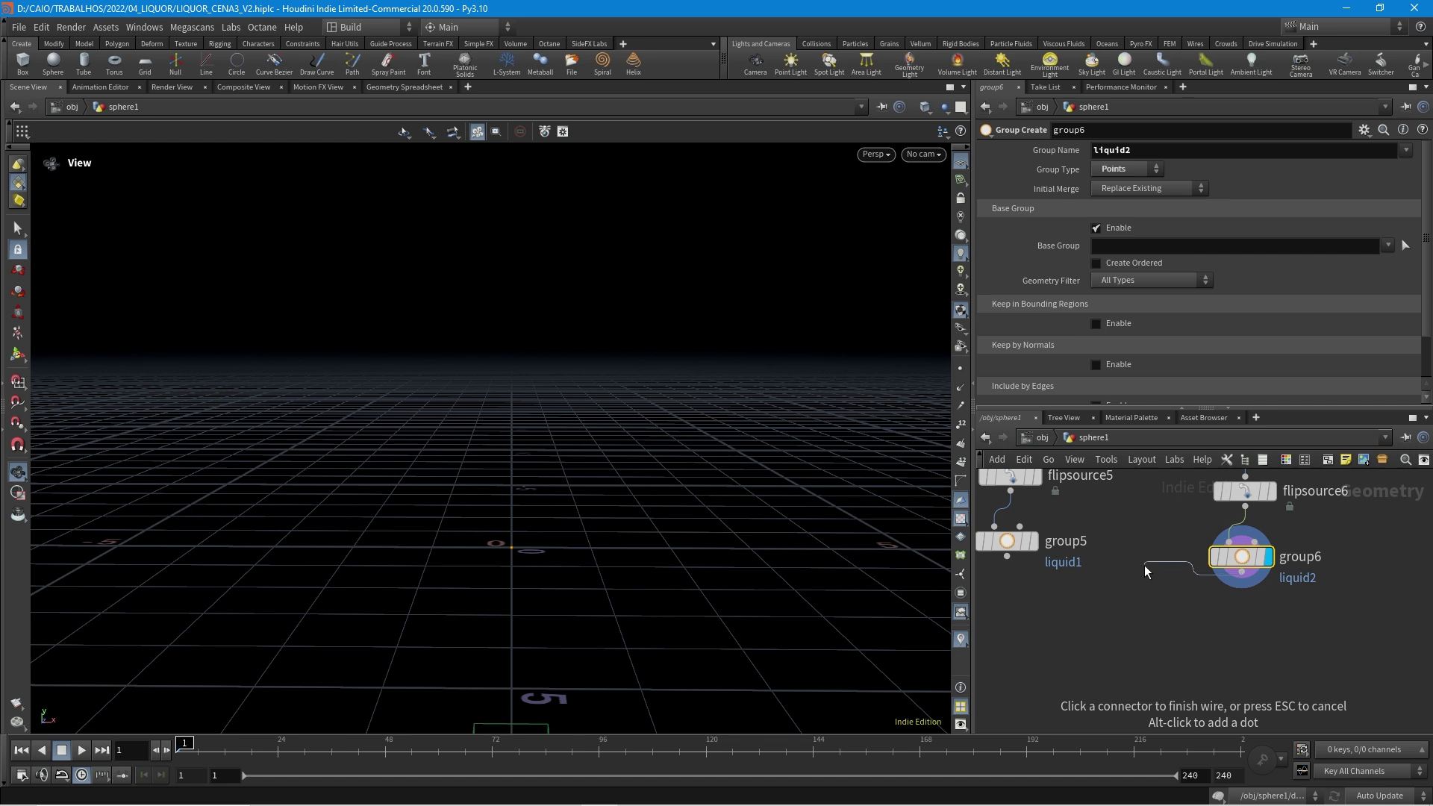
pyautogui.click(1006, 558)
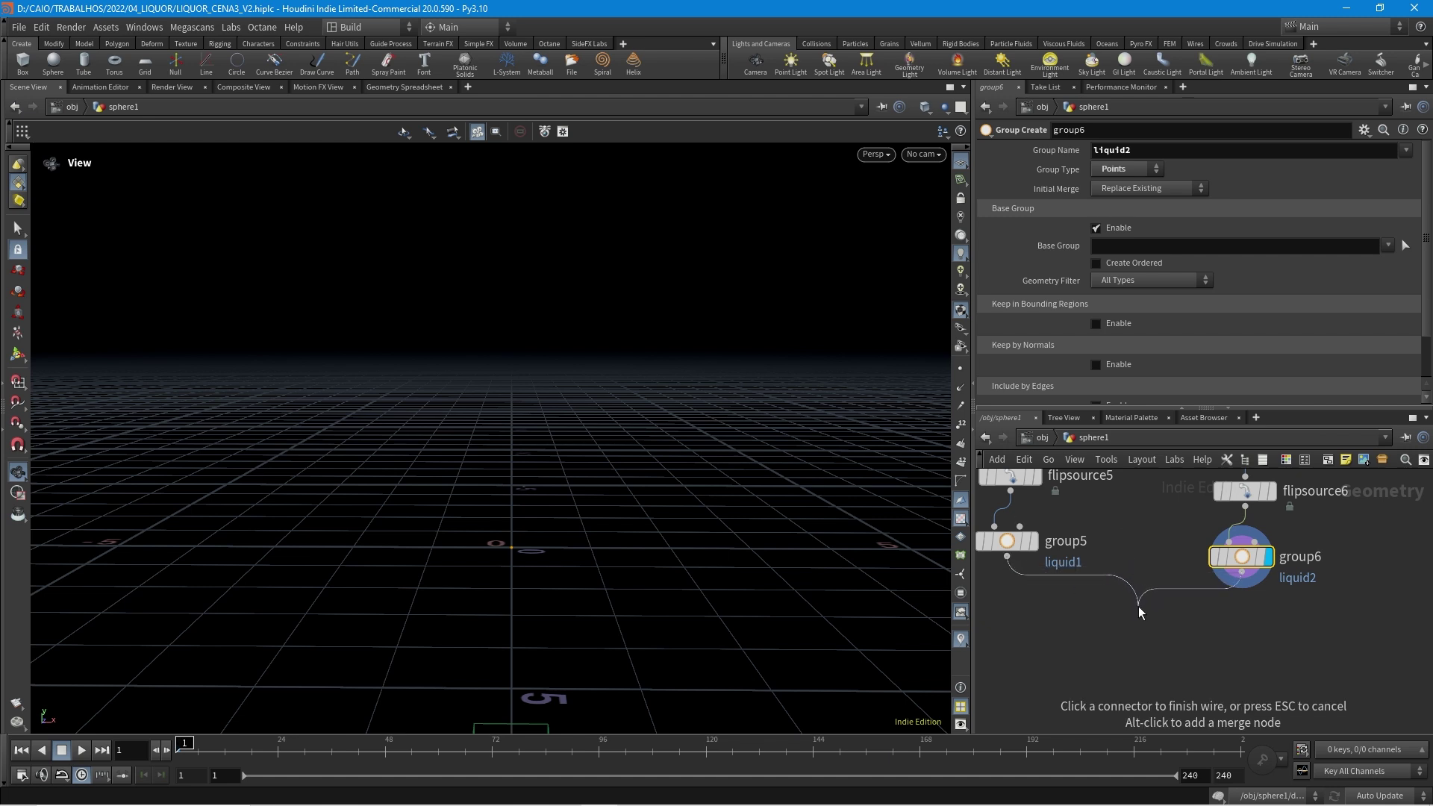
pyautogui.keyDown('alt'); pyautogui.click(1139, 606); pyautogui.keyUp('alt')
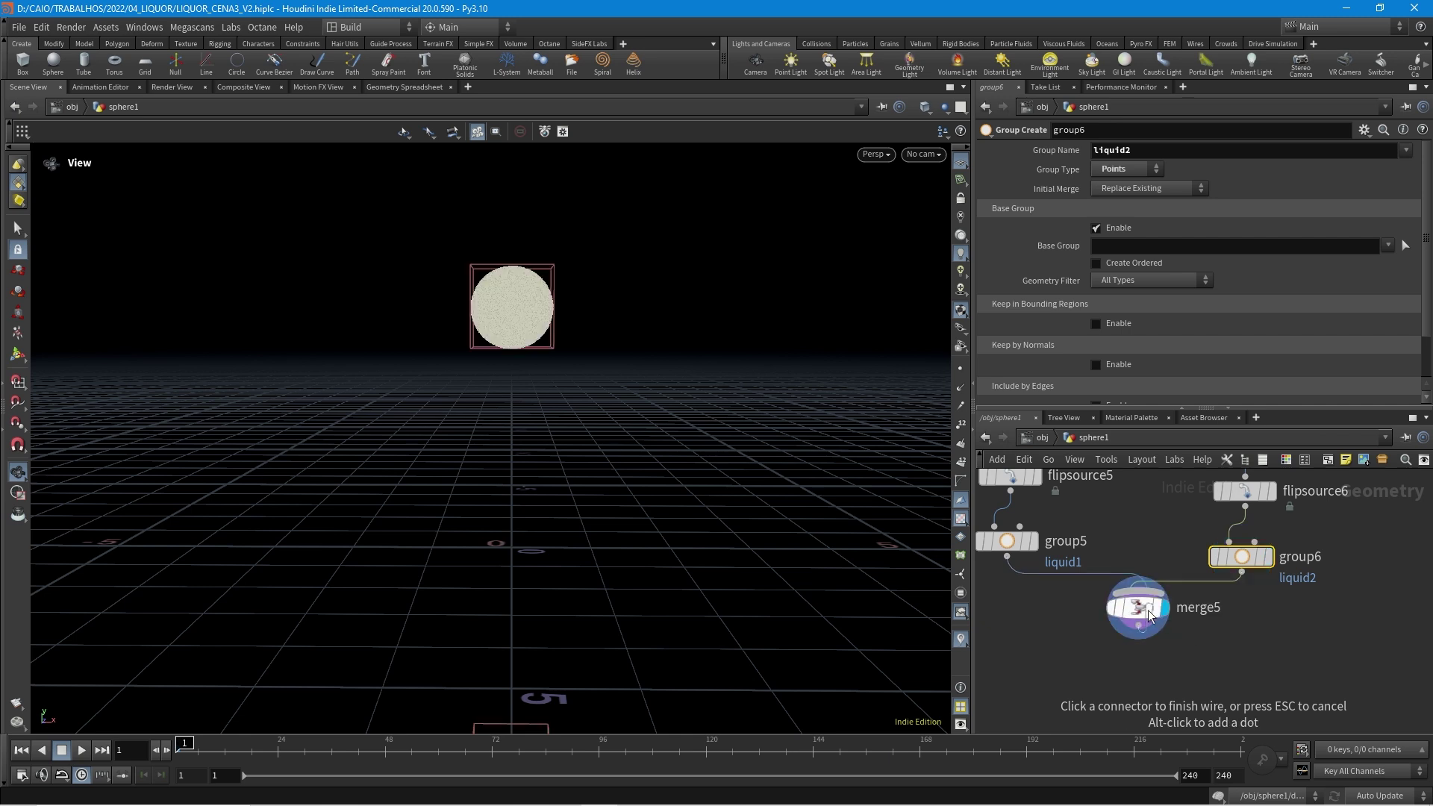
pyautogui.moveTo(573, 549); pyautogui.dragTo(722, 590)
pyautogui.moveTo(544, 590)
pyautogui.mouseDown()
pyautogui.moveTo(521, 600)
pyautogui.moveTo(523, 583)
pyautogui.mouseUp()
pyautogui.moveTo(524, 585); pyautogui.dragTo(500, 620, button='middle')
# Step: Duplicate dopnet1 below the new merge, wire the merge into its first input and display the copy
pyautogui.moveTo(1209, 630); pyautogui.dragTo(1249, 556, button='middle')
pyautogui.scroll(-5, 1230, 570)
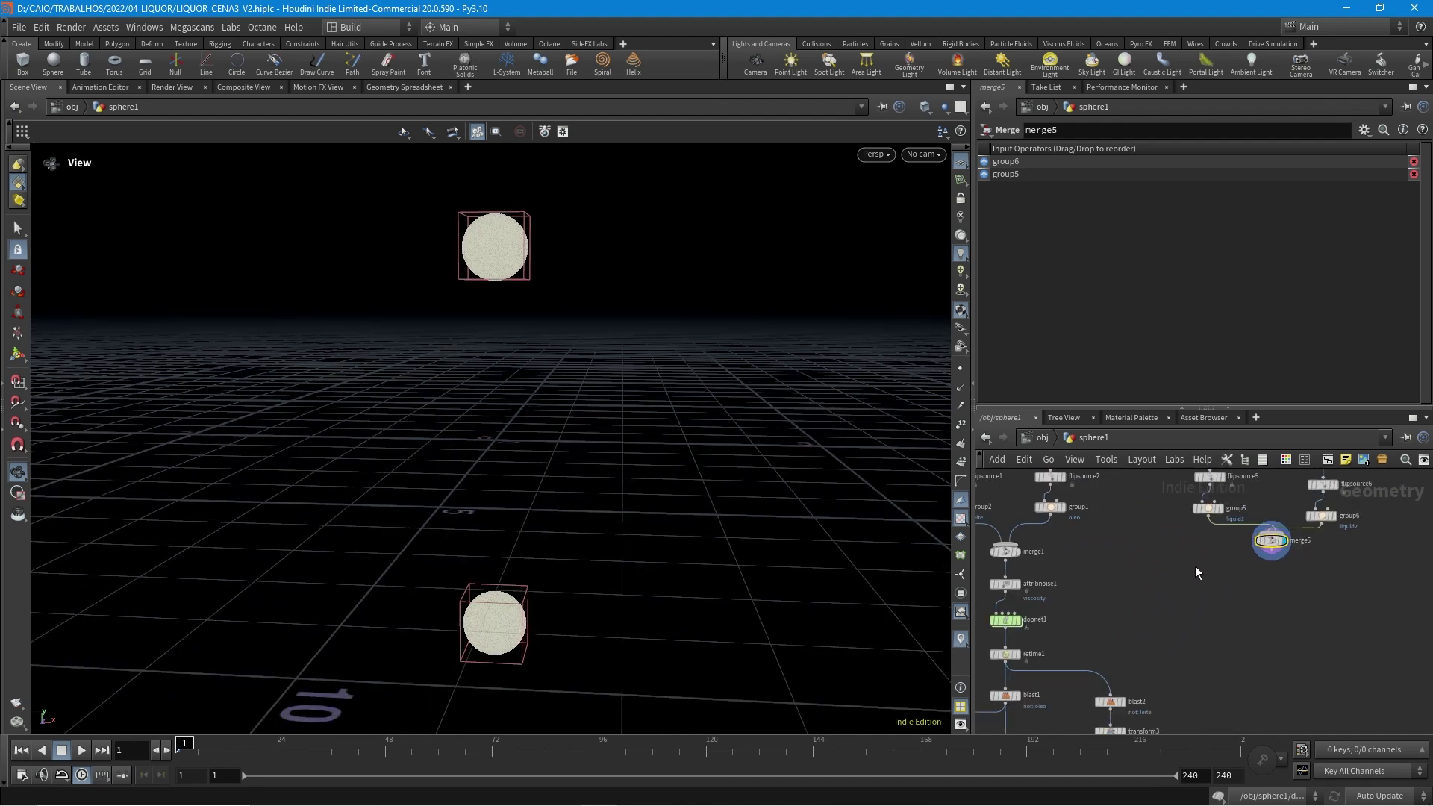
pyautogui.click(1041, 593)
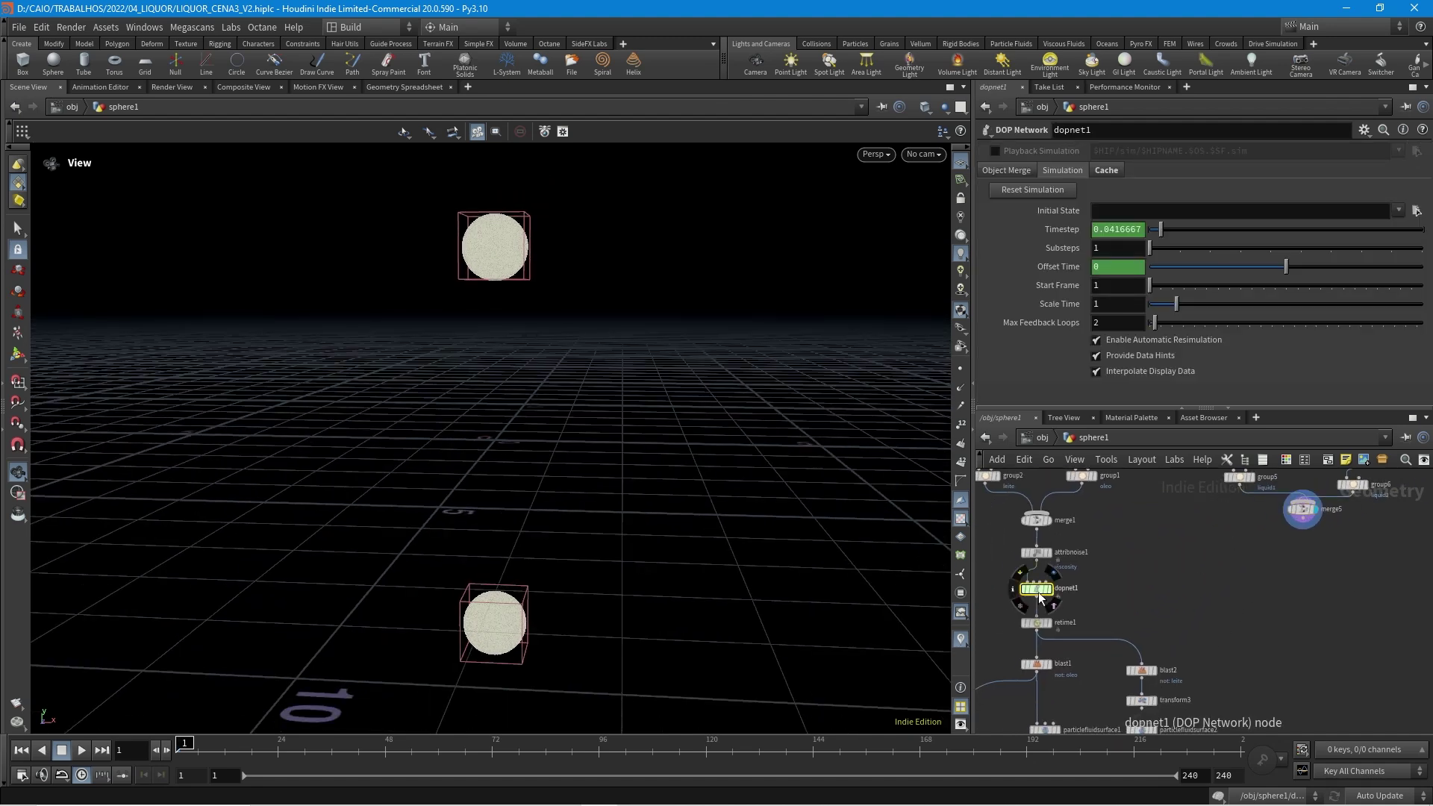
pyautogui.keyDown('alt'); pyautogui.moveTo(1037, 592); pyautogui.dragTo(1310, 579); pyautogui.keyUp('alt')
pyautogui.click(1304, 566)
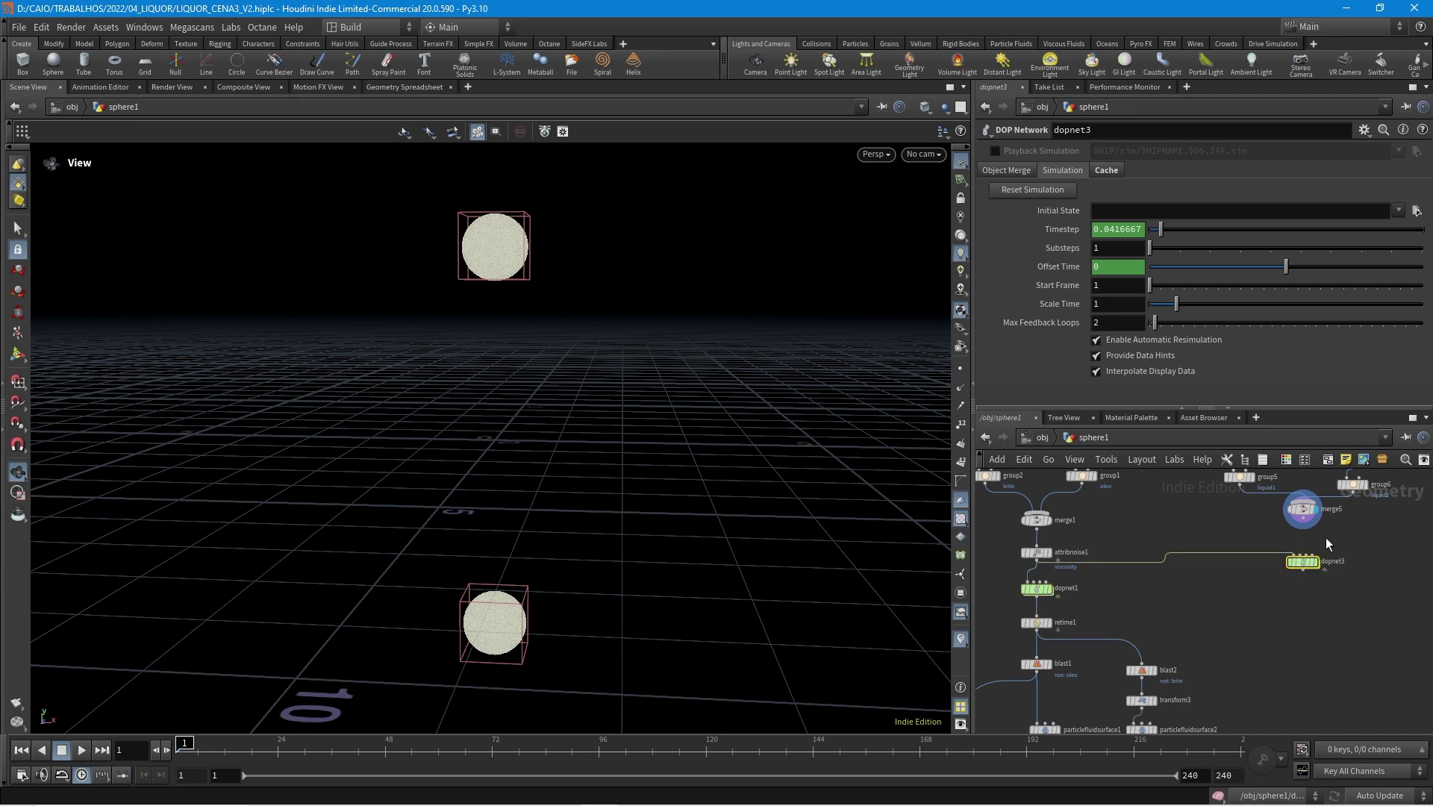
pyautogui.scroll(5, 1325, 538)
pyautogui.click(1272, 507)
pyautogui.click(1258, 572)
pyautogui.click(1275, 590)
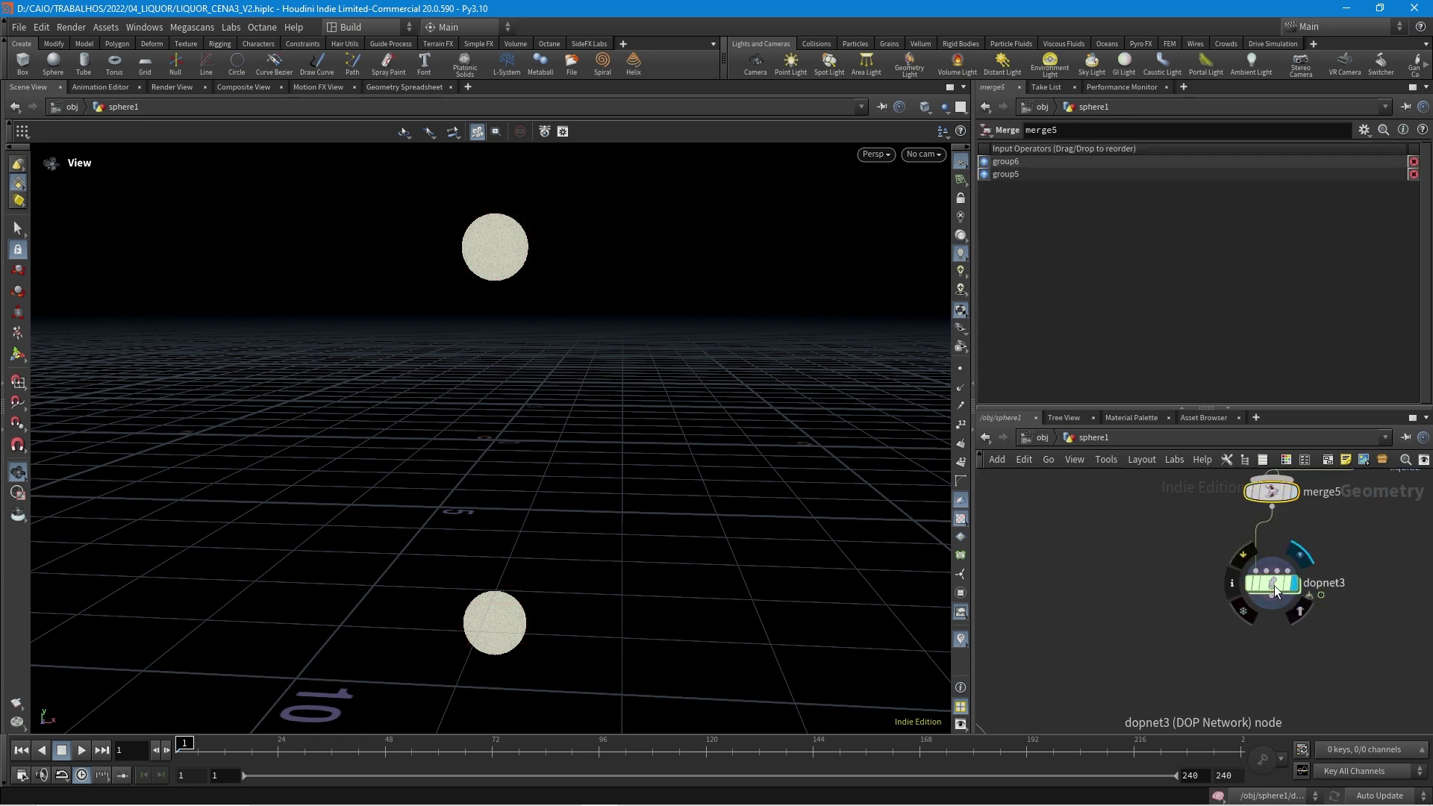
# Step: Open the duplicated DOP network and copy the FLIP object's Particle Separation parameter
pyautogui.moveTo(1374, 545); pyautogui.dragTo(1291, 595, button='middle')
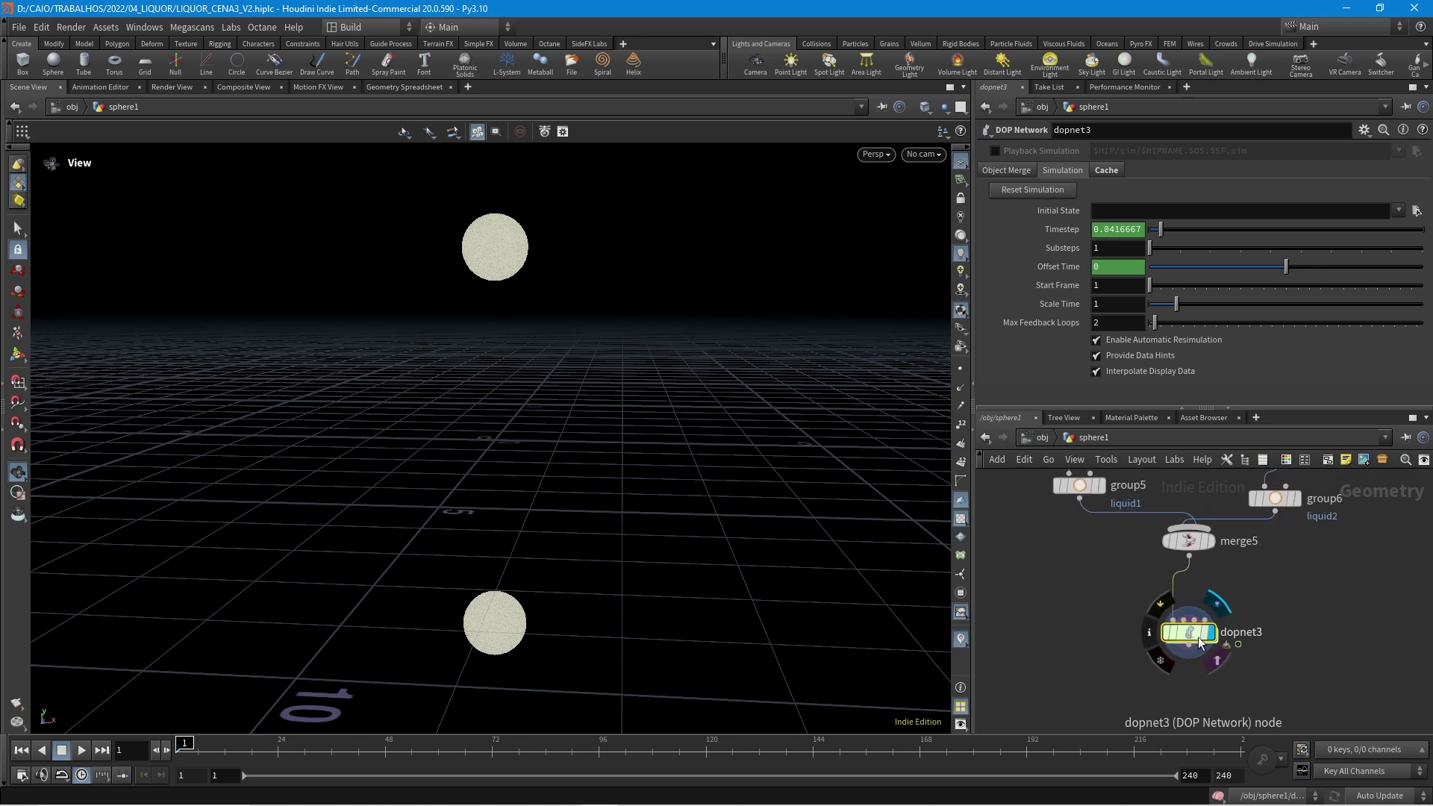
pyautogui.moveTo(1194, 643); pyautogui.dragTo(1196, 623)
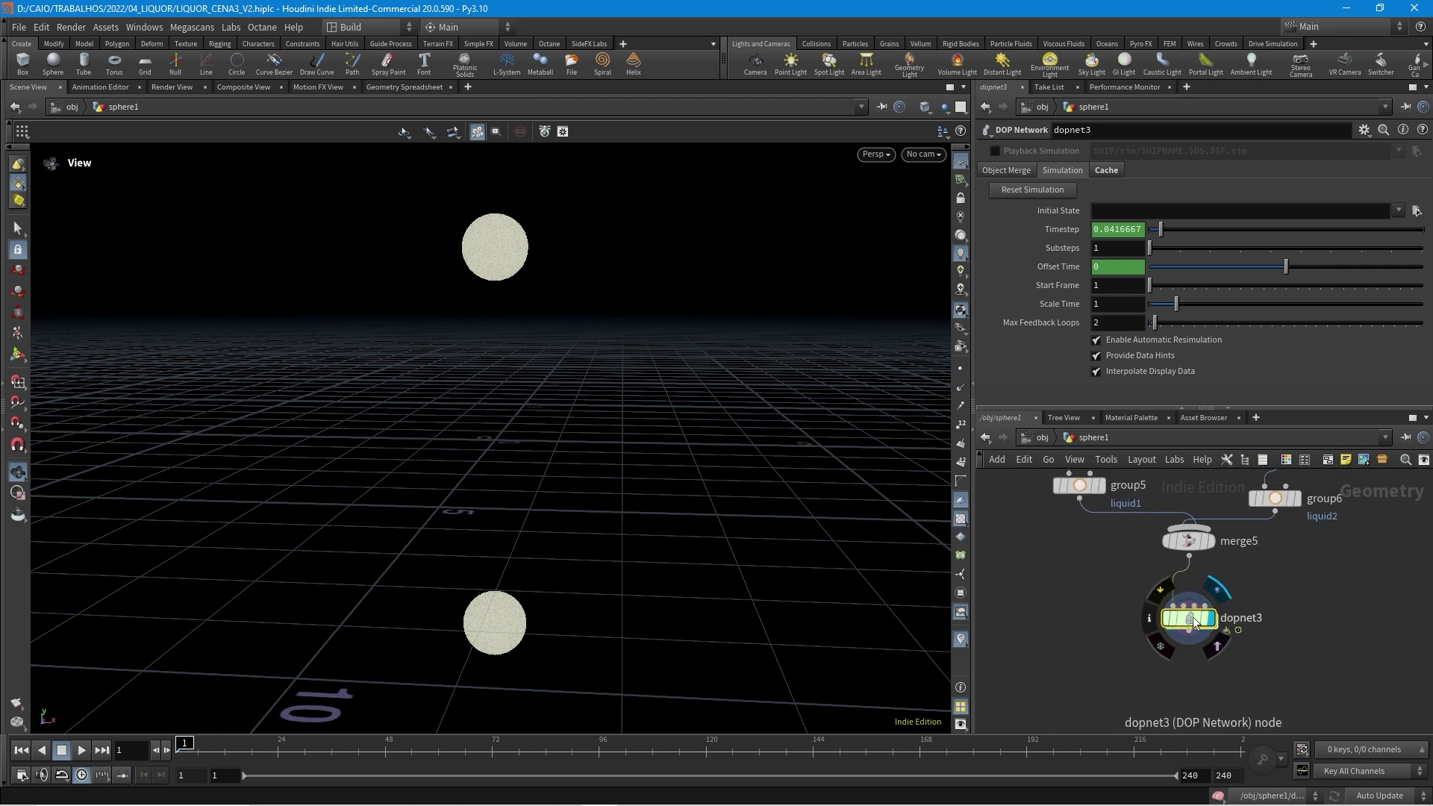
pyautogui.doubleClick(1196, 623)
pyautogui.moveTo(1283, 596); pyautogui.dragTo(1246, 606, button='middle')
pyautogui.scroll(3, 1225, 656)
pyautogui.click(1156, 602)
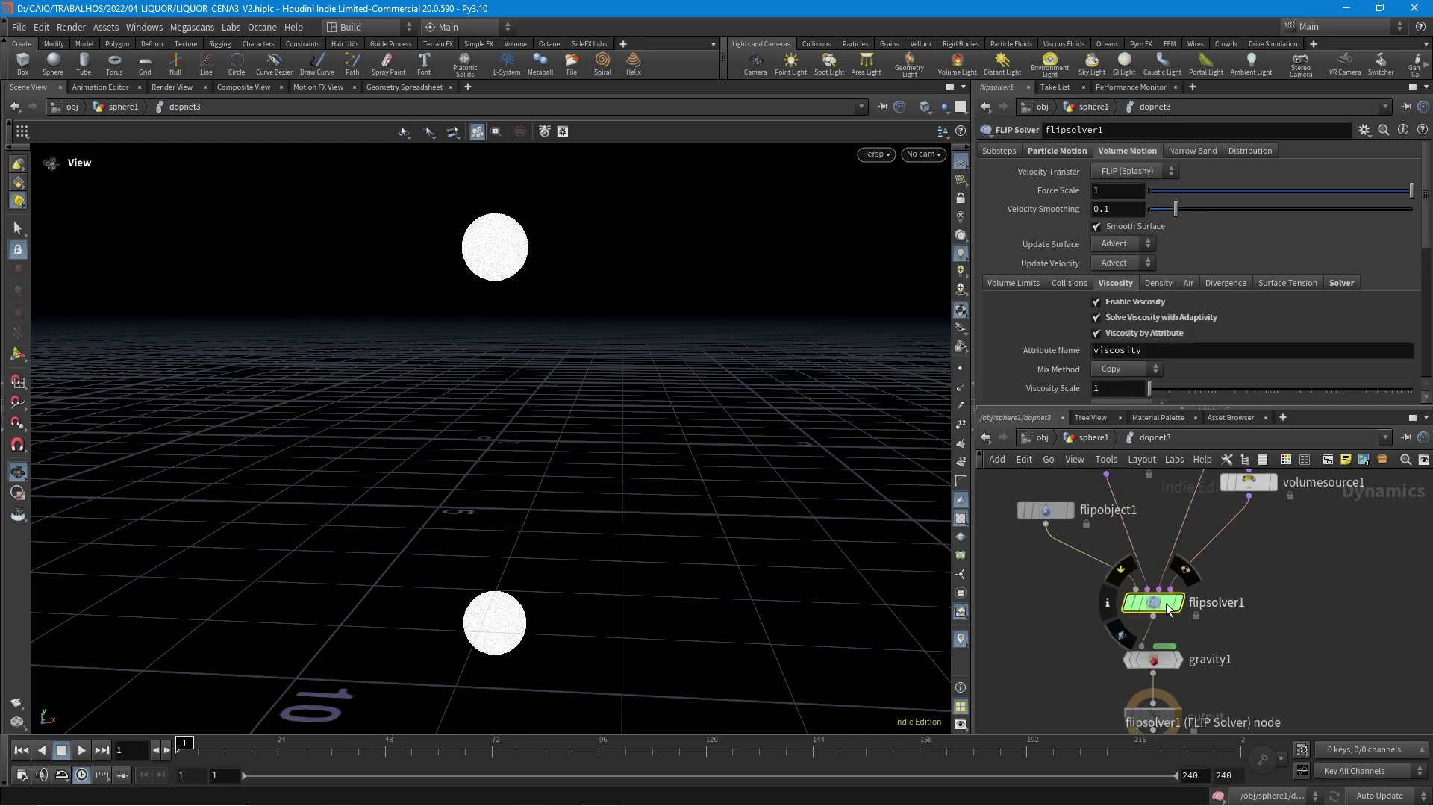
pyautogui.moveTo(1300, 570); pyautogui.dragTo(1284, 662, button='middle')
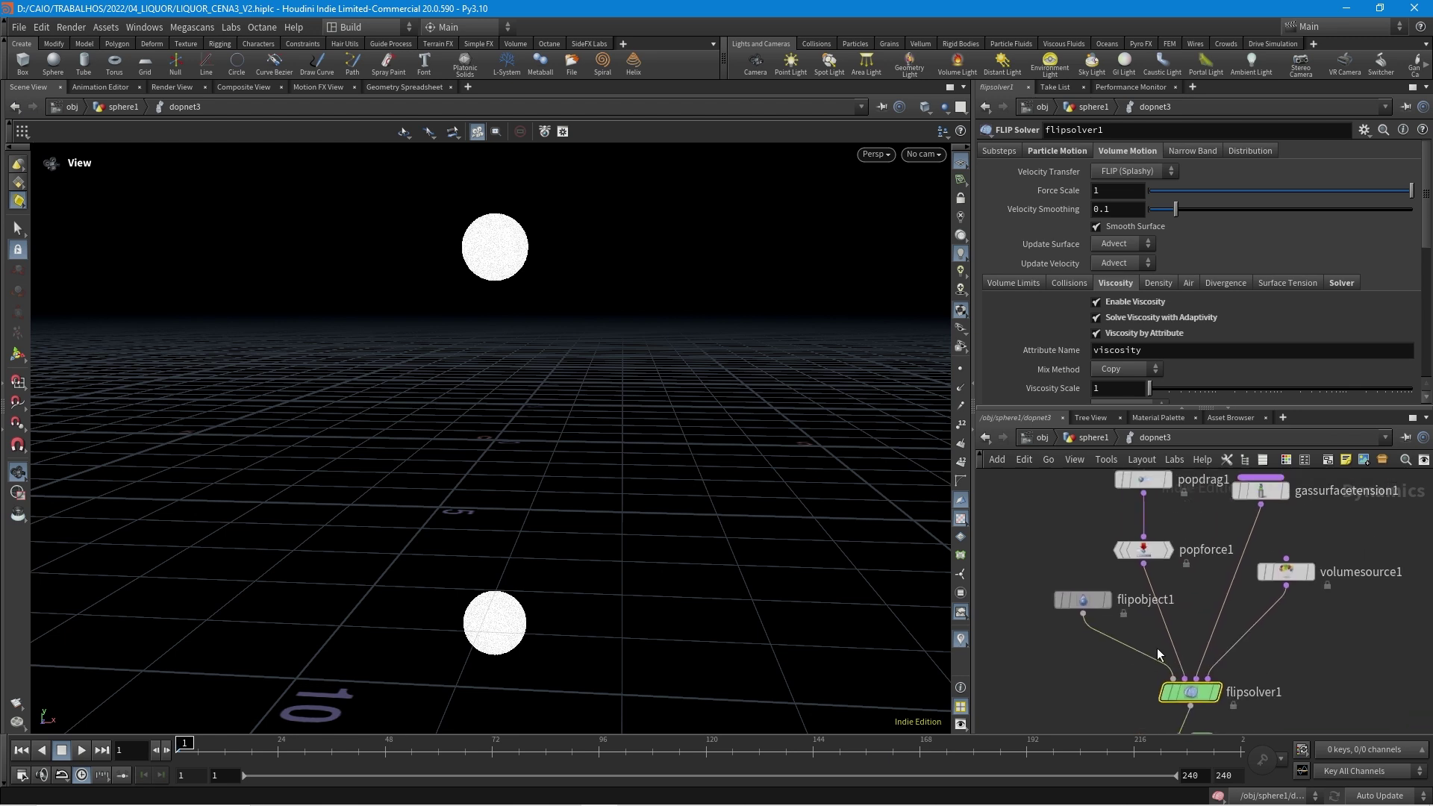
pyautogui.moveTo(1082, 600); pyautogui.dragTo(1010, 561)
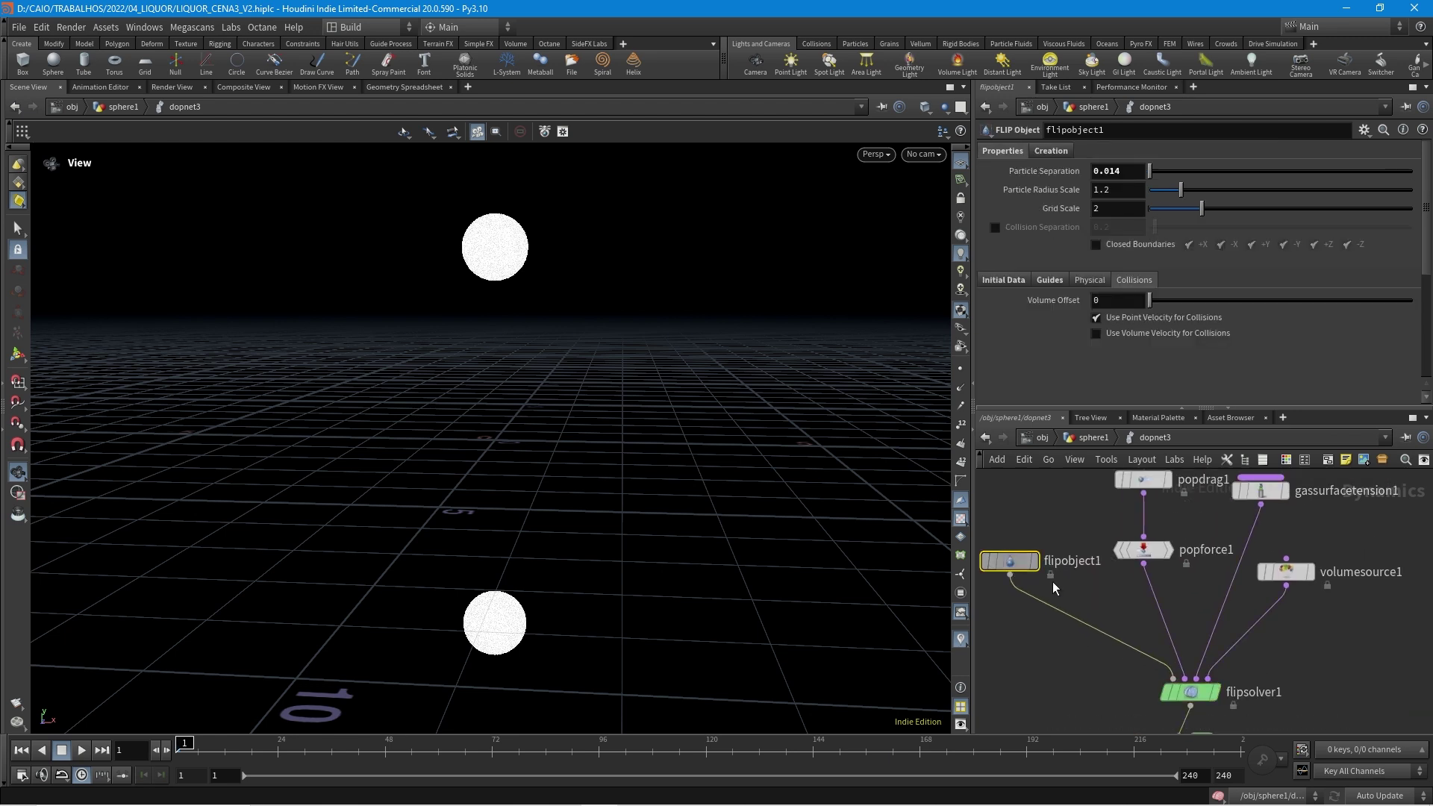
pyautogui.rightClick(1119, 170)
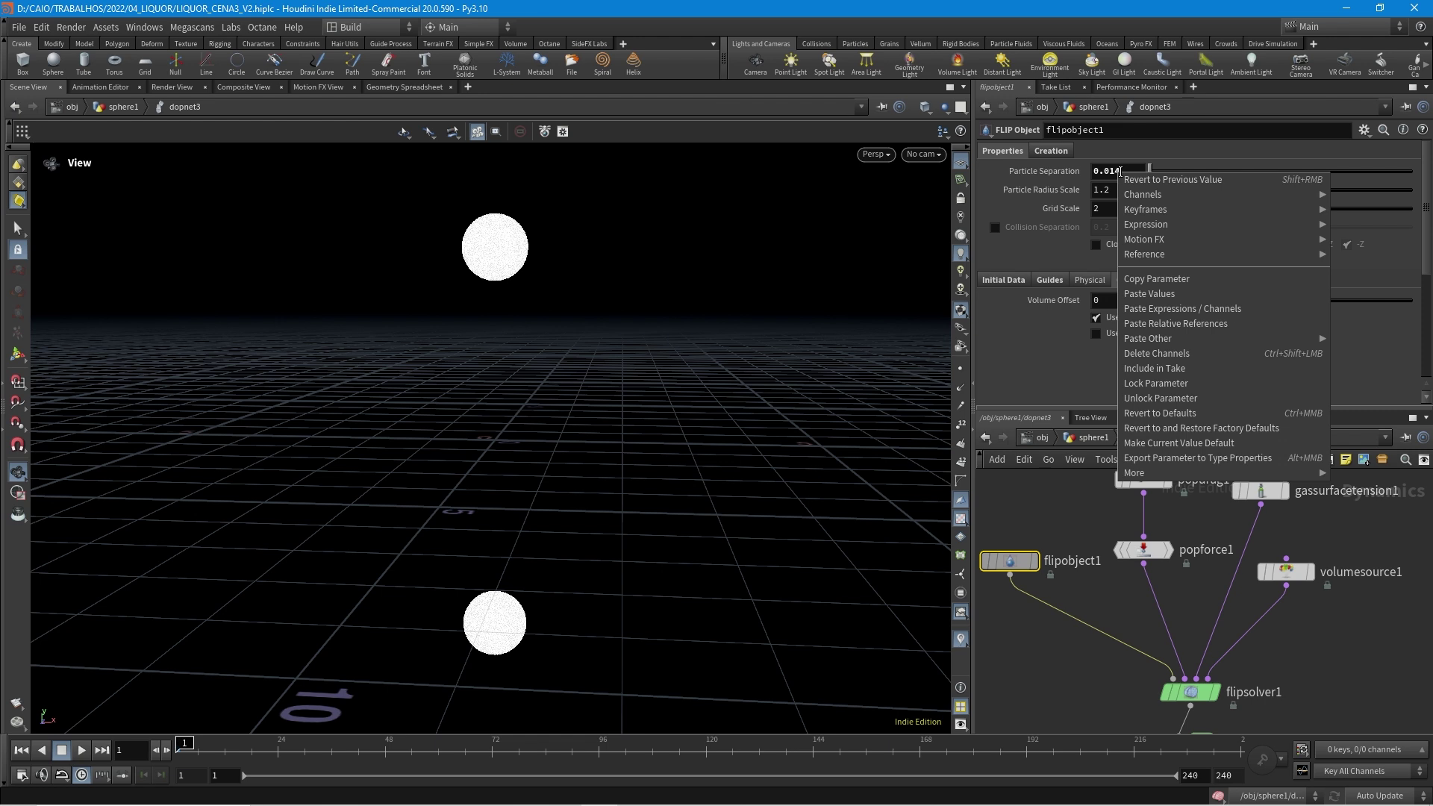
pyautogui.click(1155, 279)
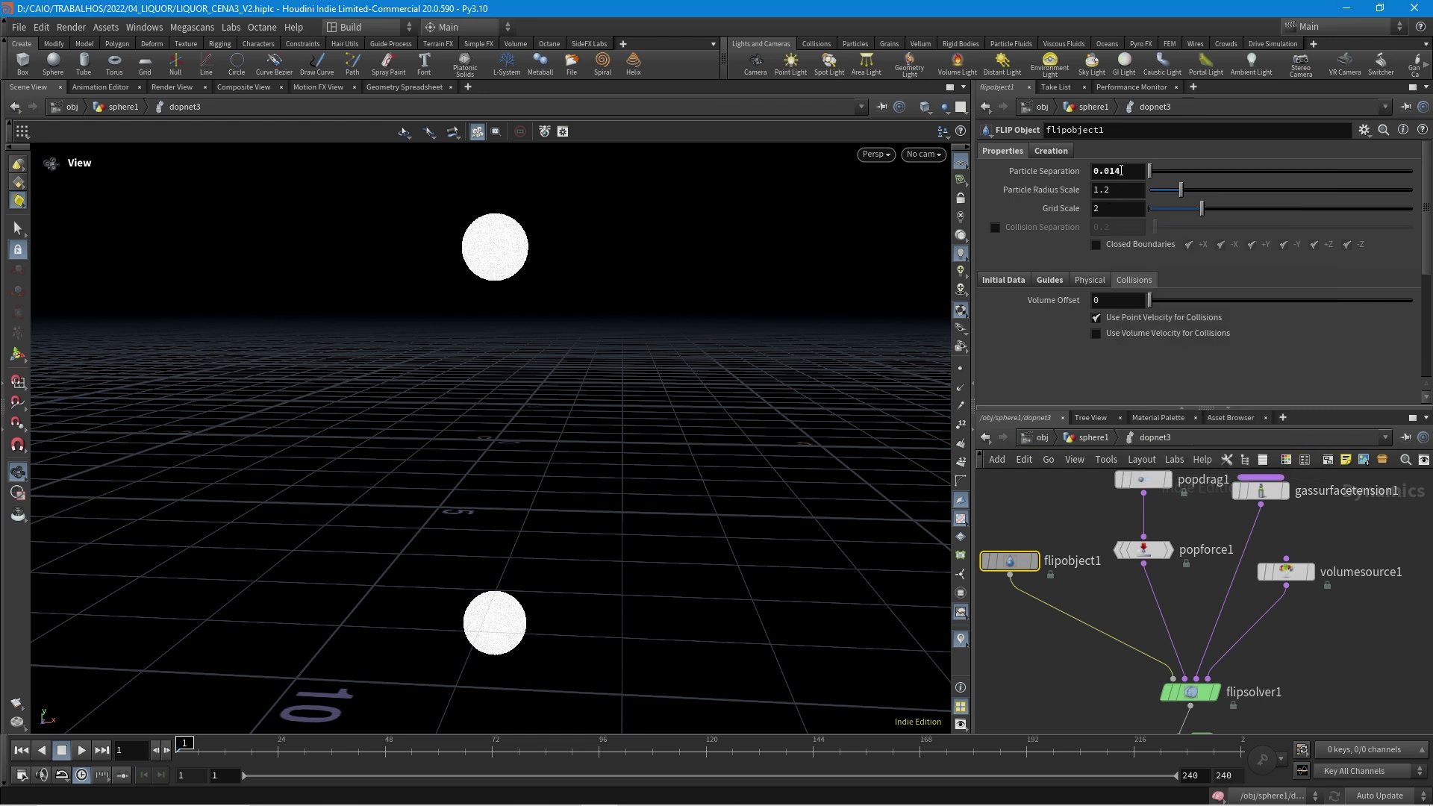
# Step: Paste the copied parameter as a relative reference into the Particle Separation of the liquid1 branch's FLIP source
pyautogui.click(1091, 437)
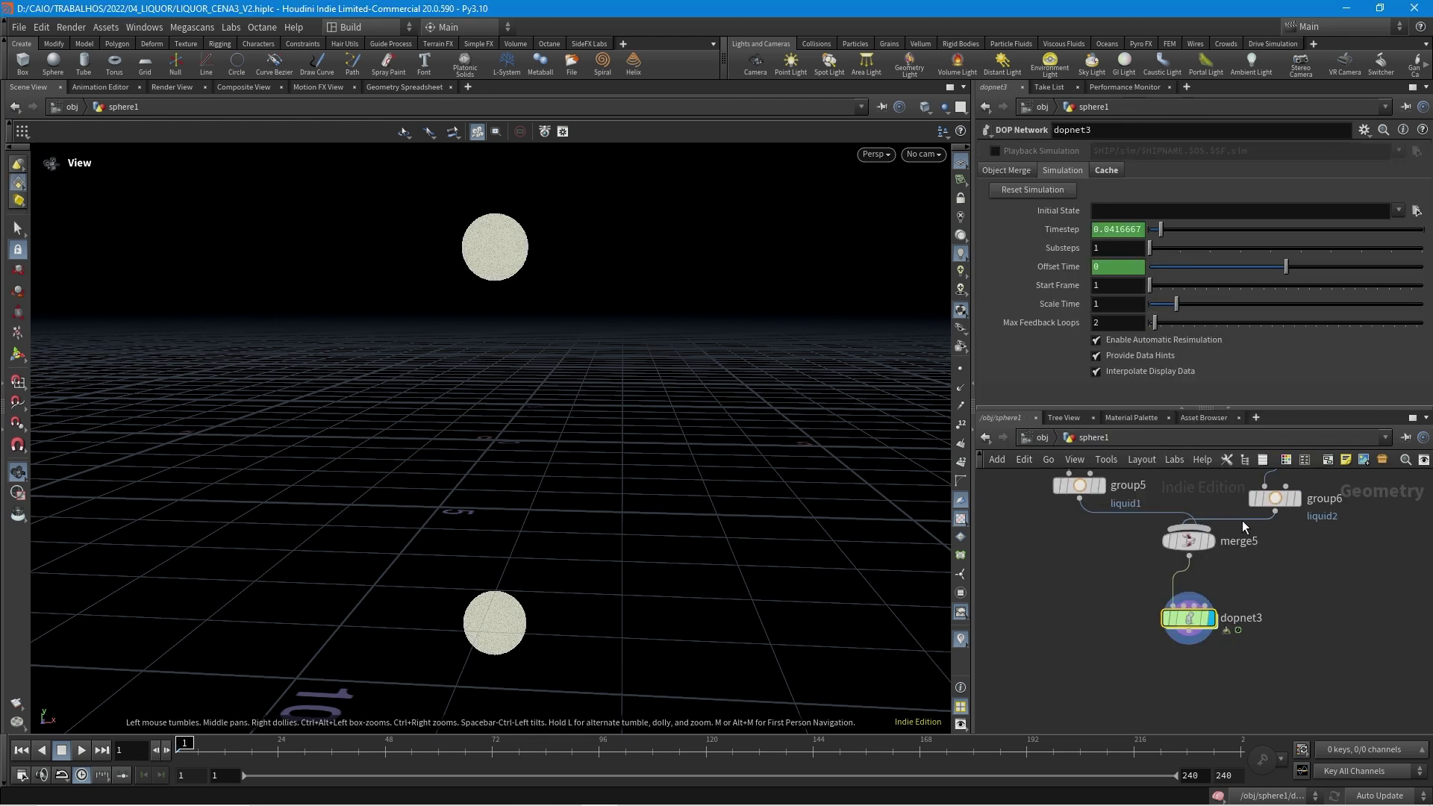
pyautogui.scroll(3, 1224, 597)
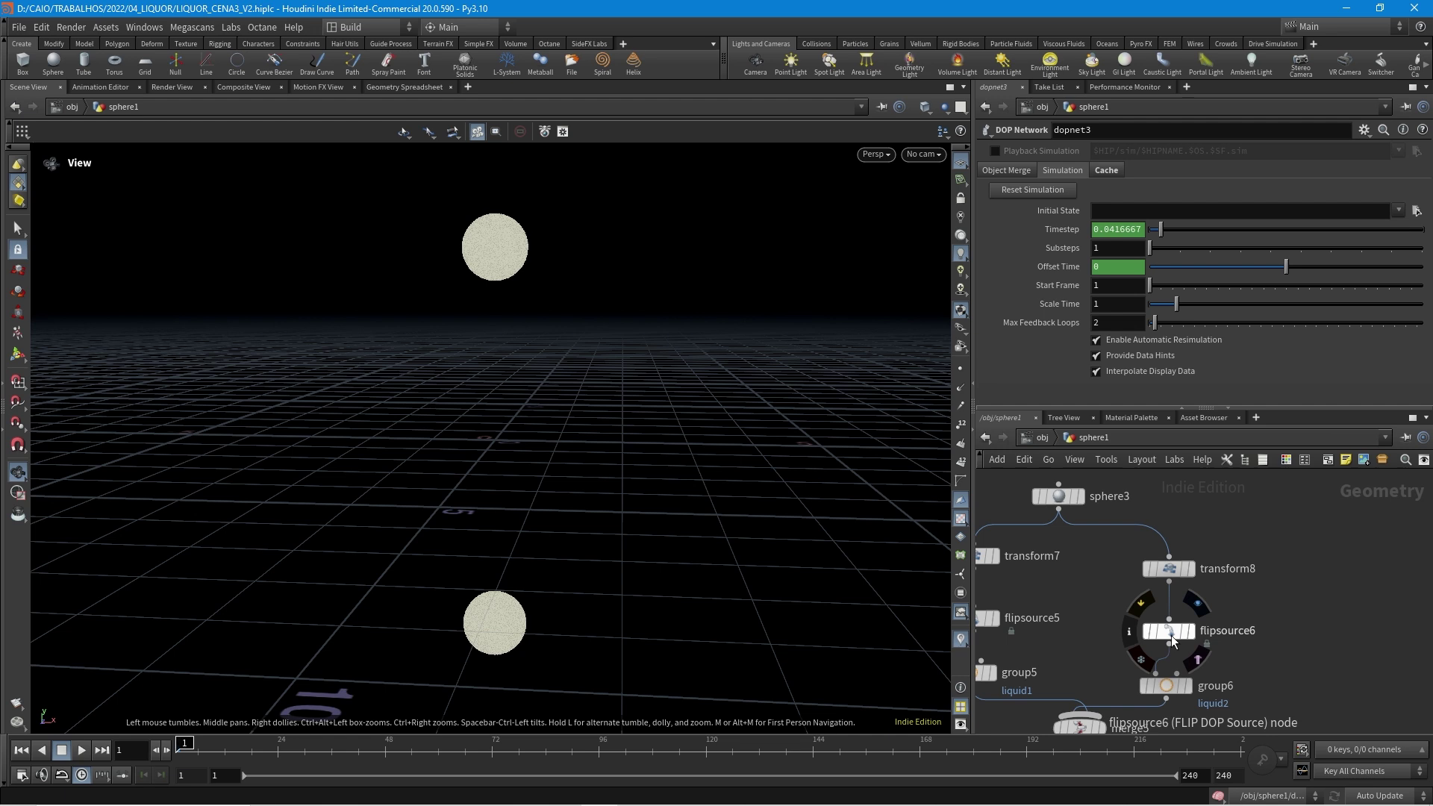
pyautogui.moveTo(1153, 634); pyautogui.dragTo(1183, 572, button='middle')
pyautogui.click(1061, 555)
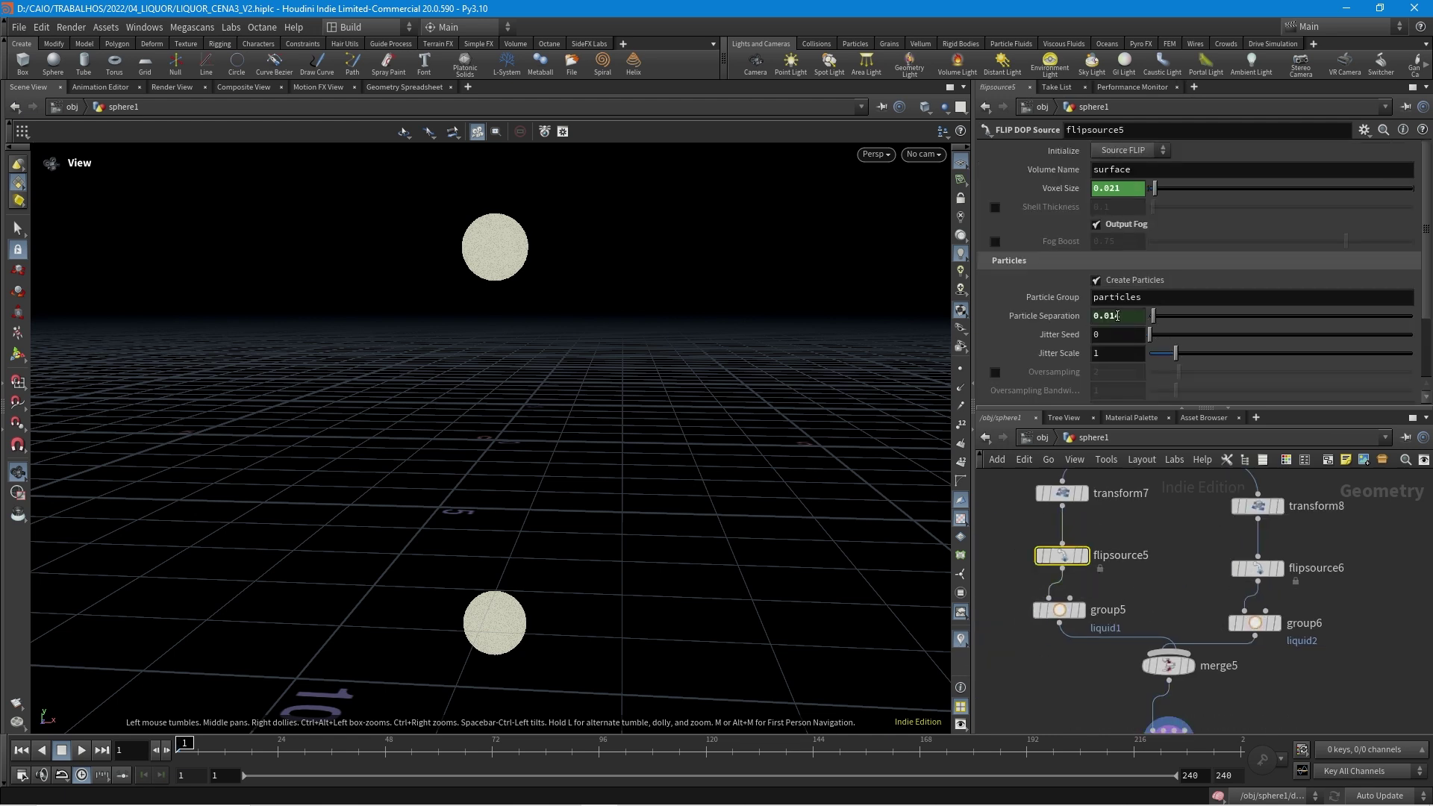
pyautogui.rightClick(1116, 316)
pyautogui.click(1189, 470)
pyautogui.click(1066, 317)
pyautogui.click(1066, 317)
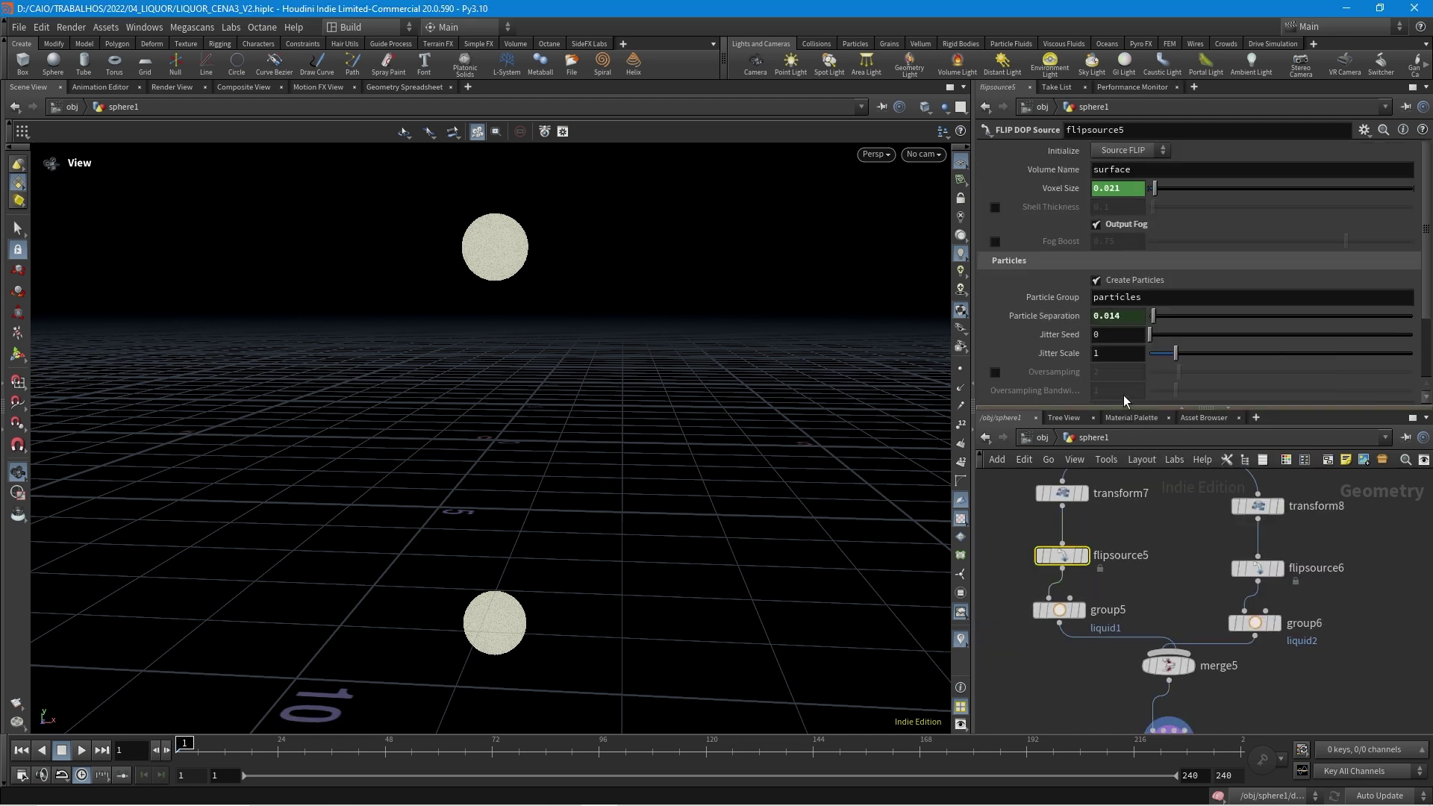
# Step: Set flipsource5's Voxel Size to the expression ch("../dopnet3/flipobject1/particlesep")*1.5
pyautogui.rightClick(1112, 188)
pyautogui.click(1169, 332)
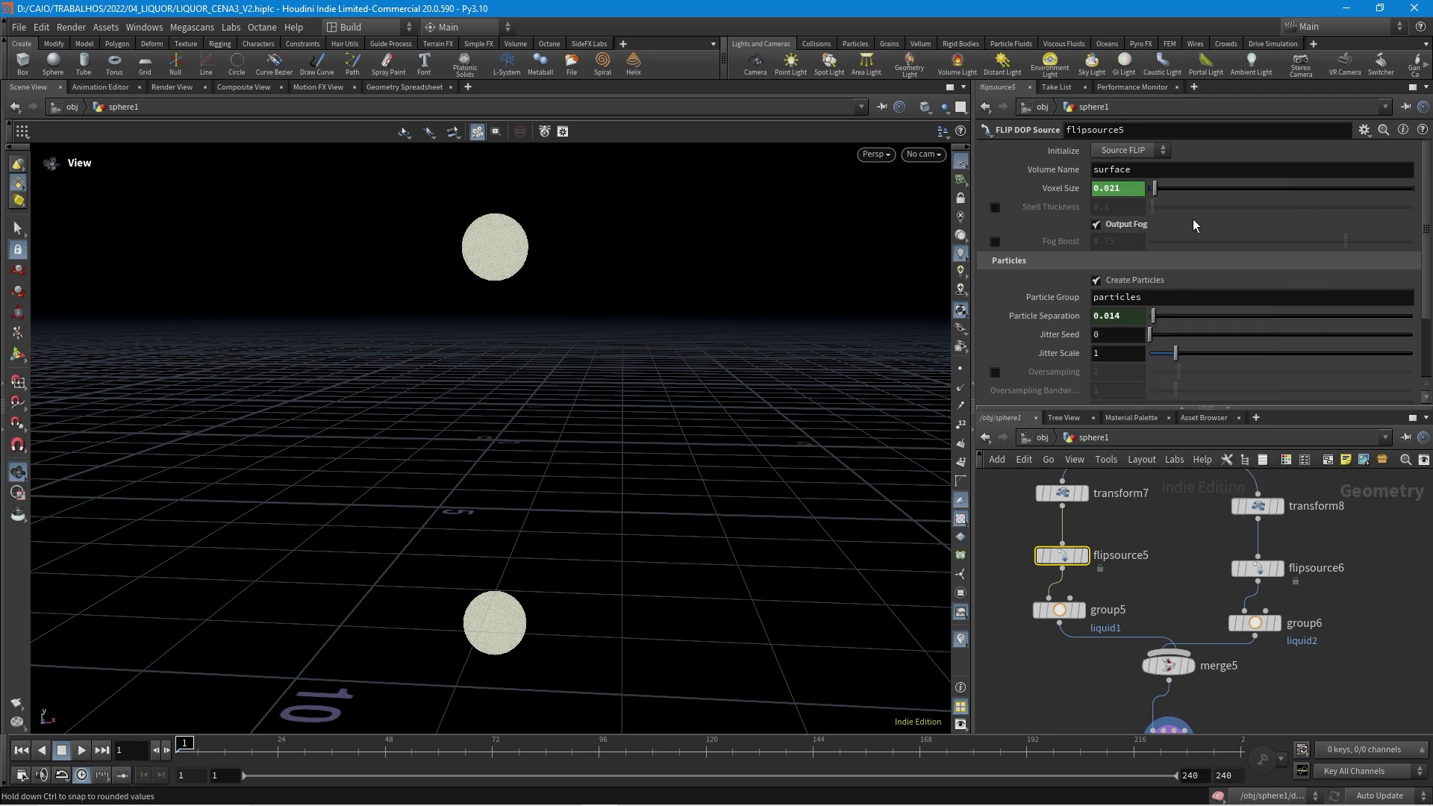
pyautogui.click(1322, 187)
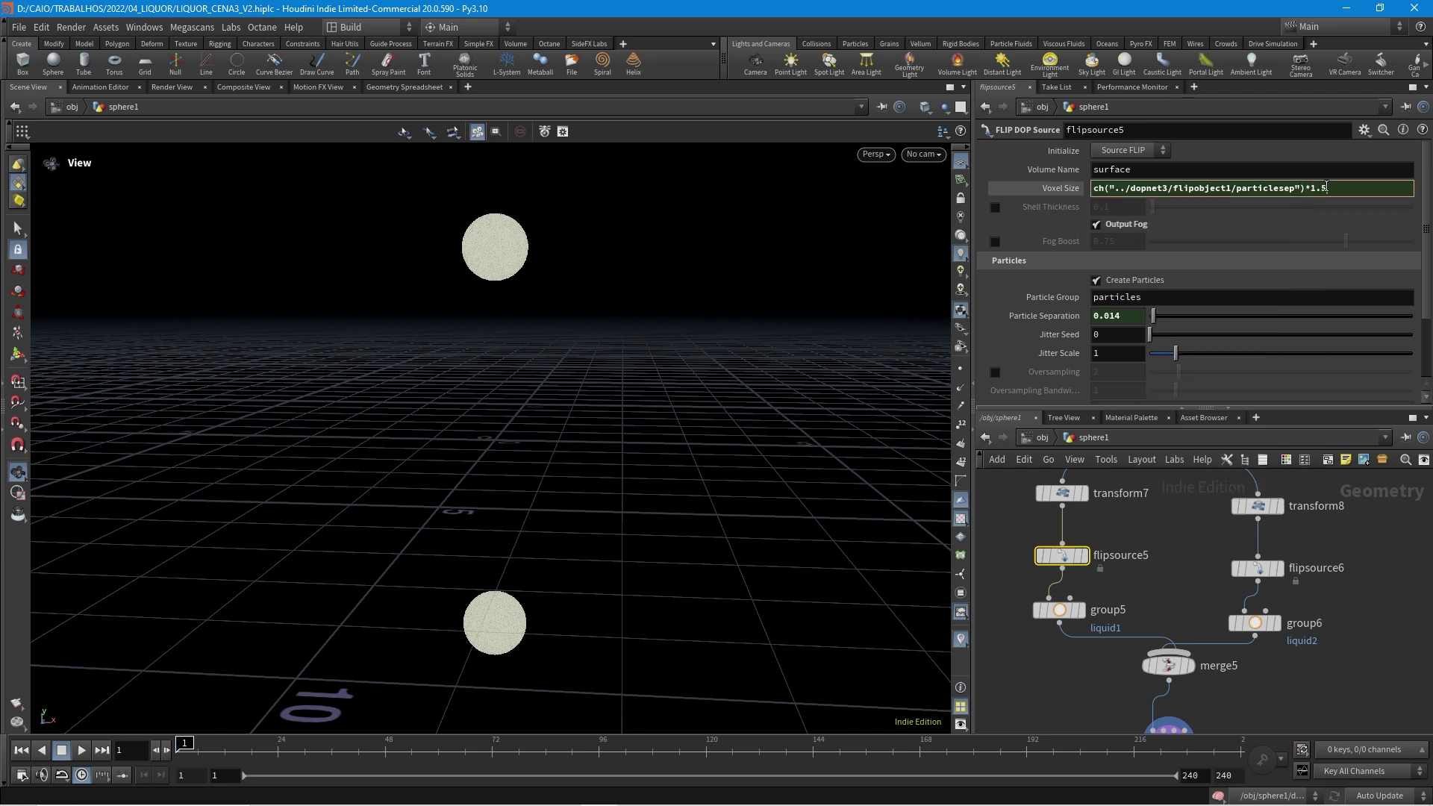
pyautogui.press('Return')
# Step: Replace the FLIP source in the liquid2 branch with a copy of flipsource5
pyautogui.moveTo(1266, 568)
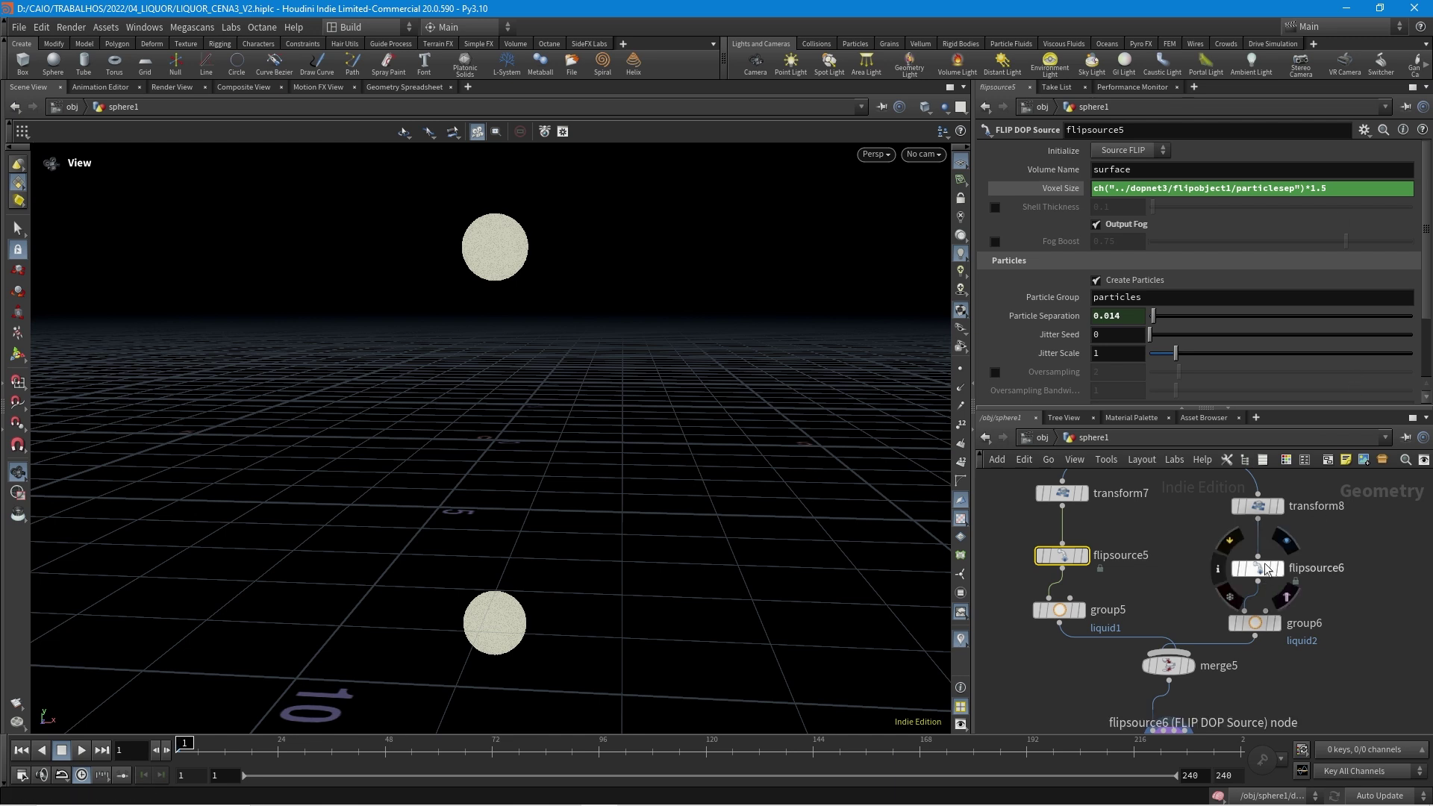
pyautogui.moveTo(1063, 566)
pyautogui.keyDown('alt'); pyautogui.moveTo(1060, 562); pyautogui.dragTo(1252, 574); pyautogui.keyUp('alt')
pyautogui.click(1268, 569)
pyautogui.press('Delete')
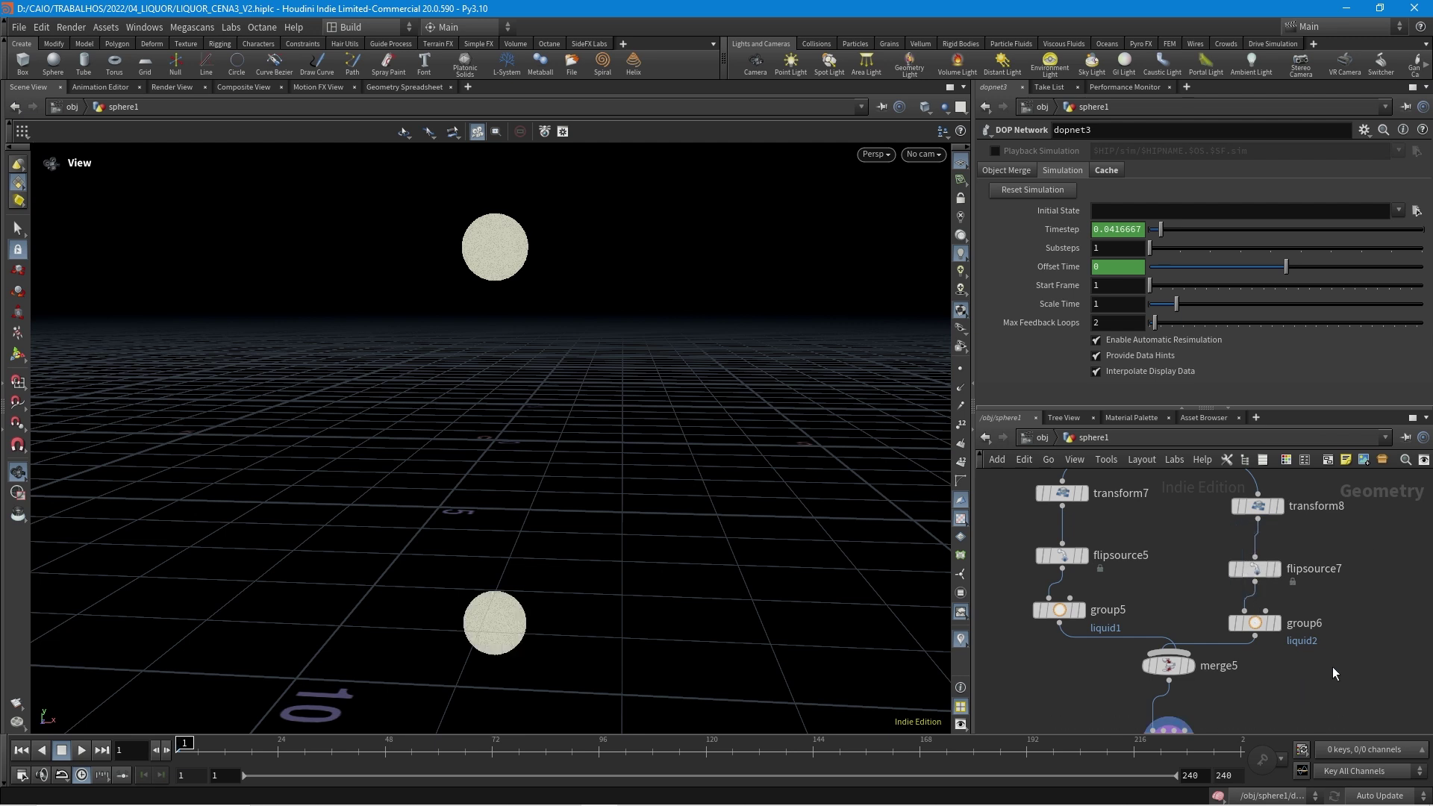
# Step: Reopen dopnet3 and initialize its Volume Source node as Source FLIP
pyautogui.moveTo(1274, 678); pyautogui.dragTo(1279, 506, button='middle')
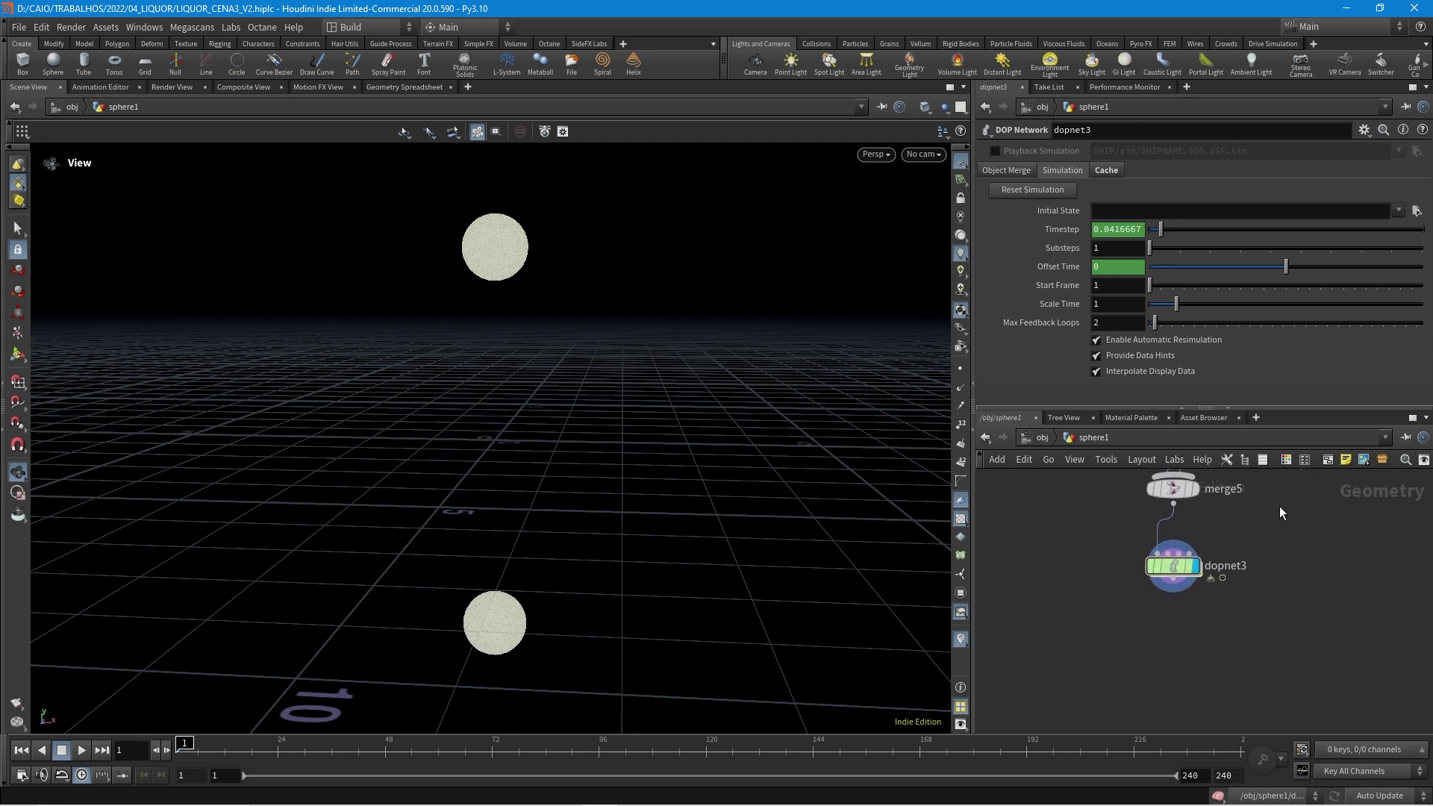
pyautogui.click(1173, 571)
pyautogui.doubleClick(1173, 570)
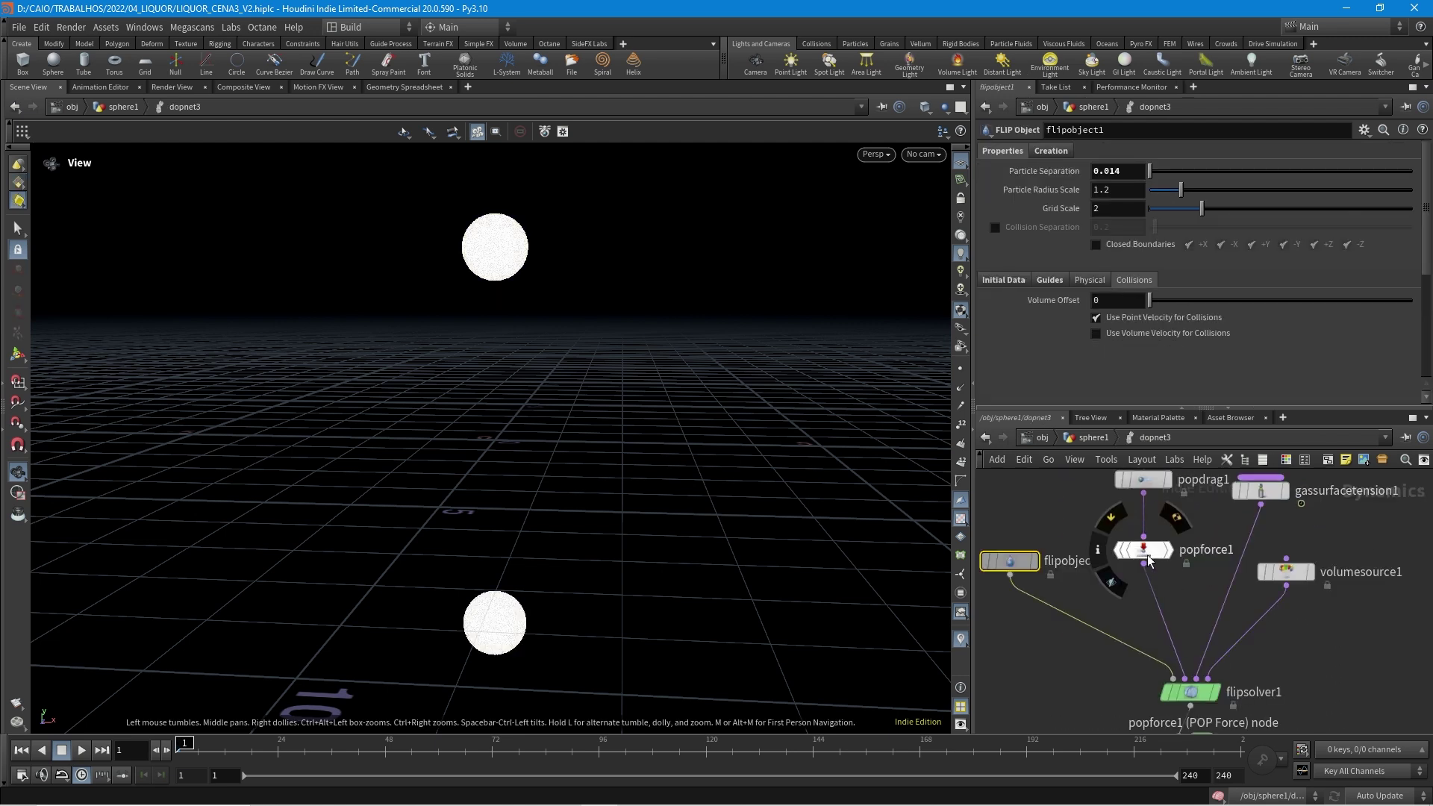
pyautogui.moveTo(1033, 493); pyautogui.dragTo(994, 488, button='middle')
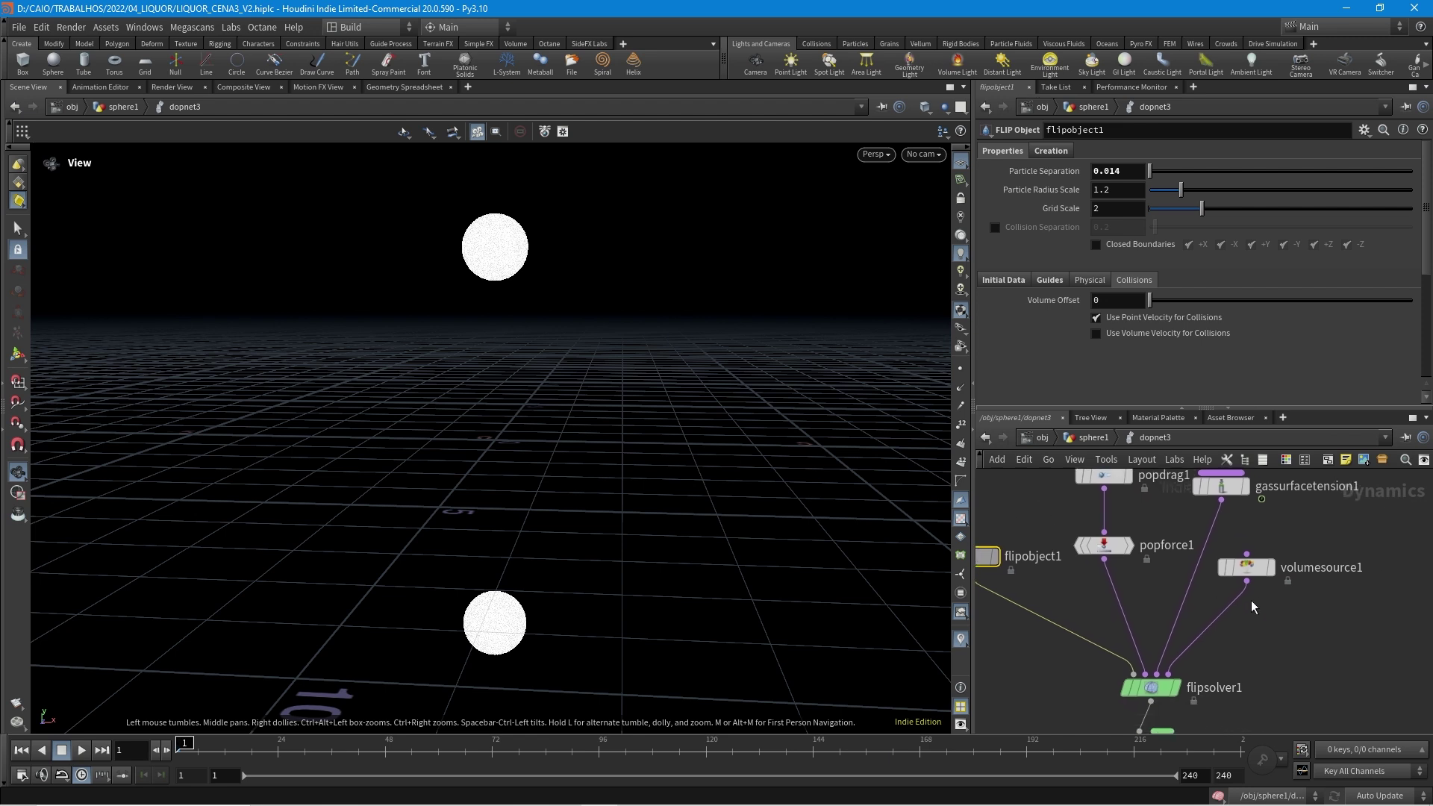
pyautogui.moveTo(1246, 569); pyautogui.dragTo(1320, 576)
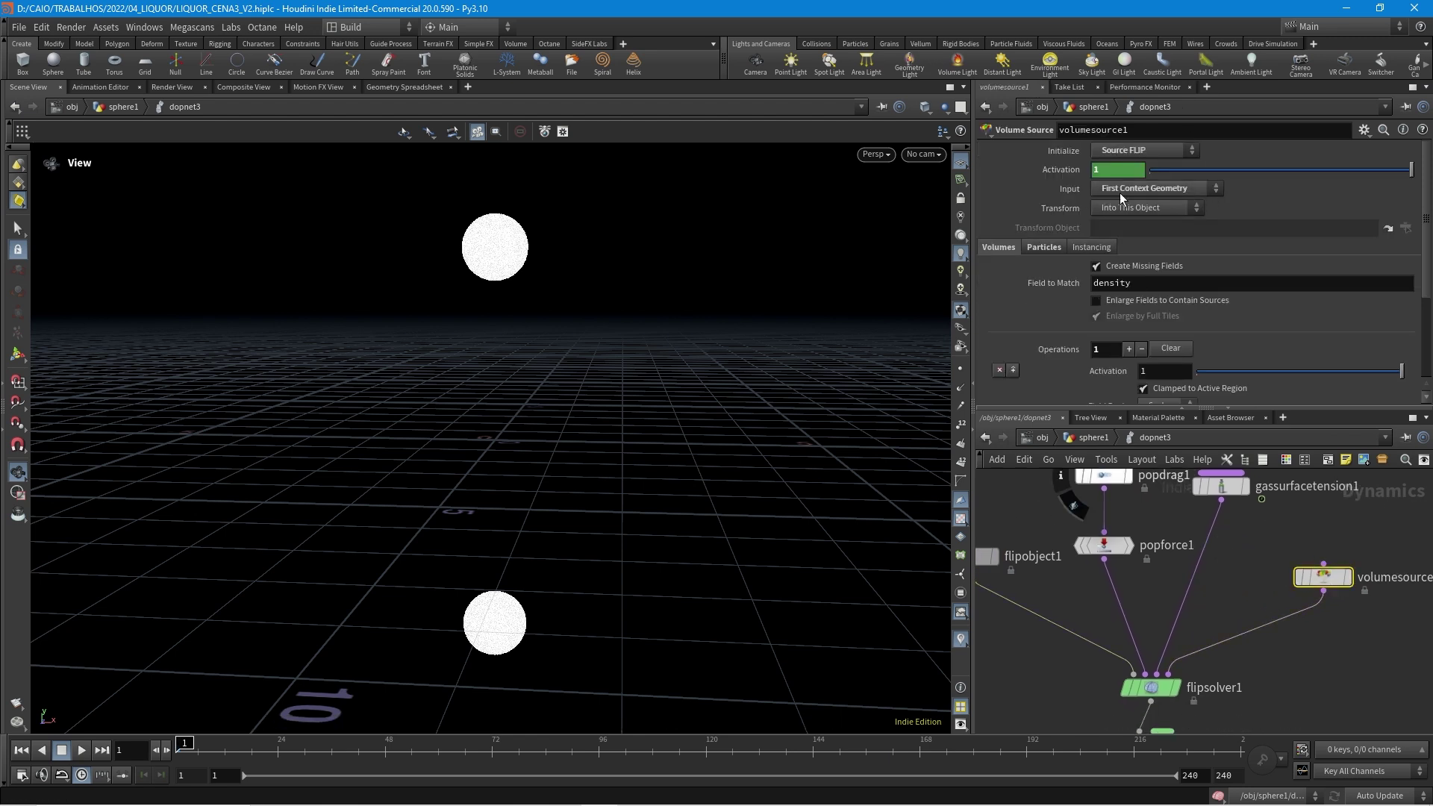
pyautogui.click(1146, 151)
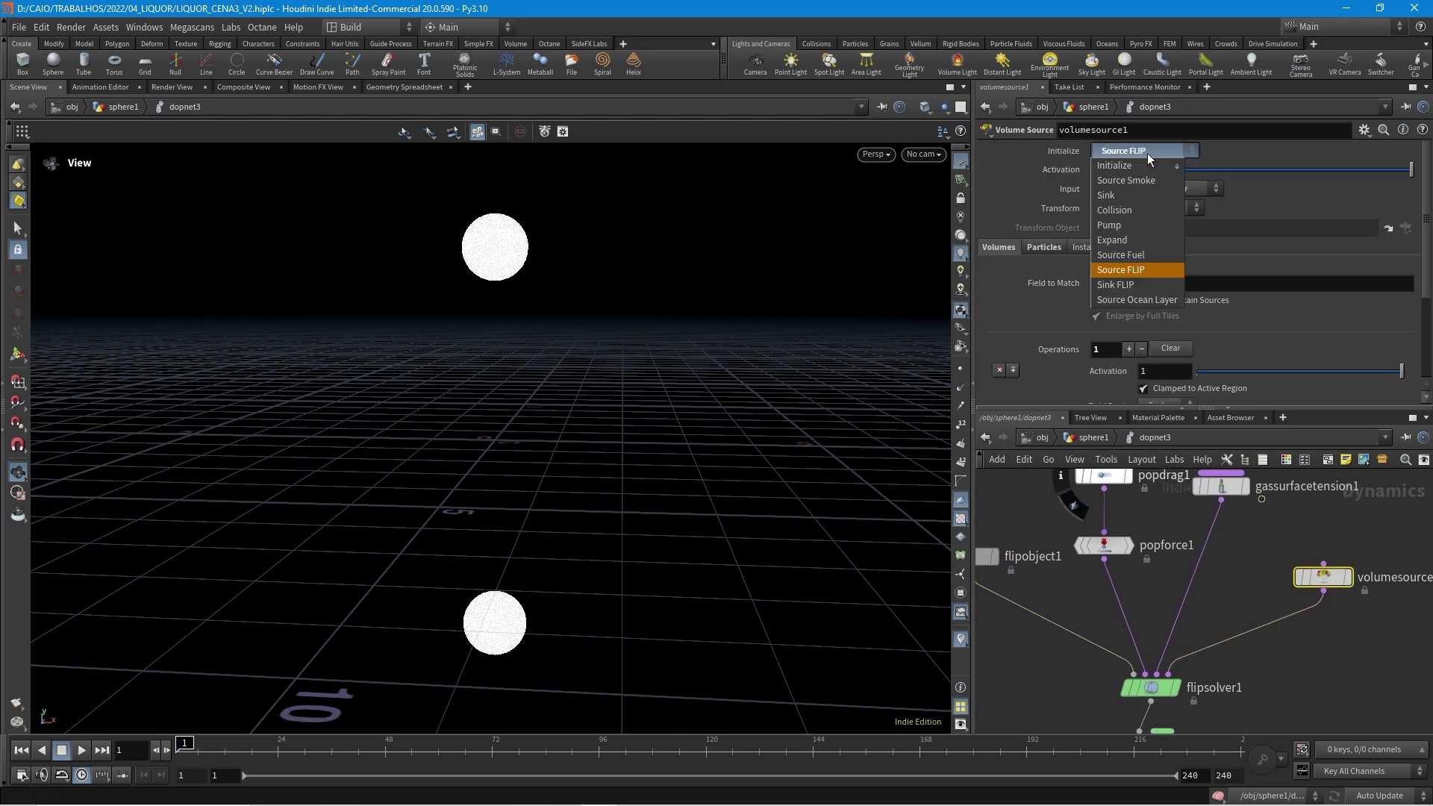
pyautogui.click(1144, 270)
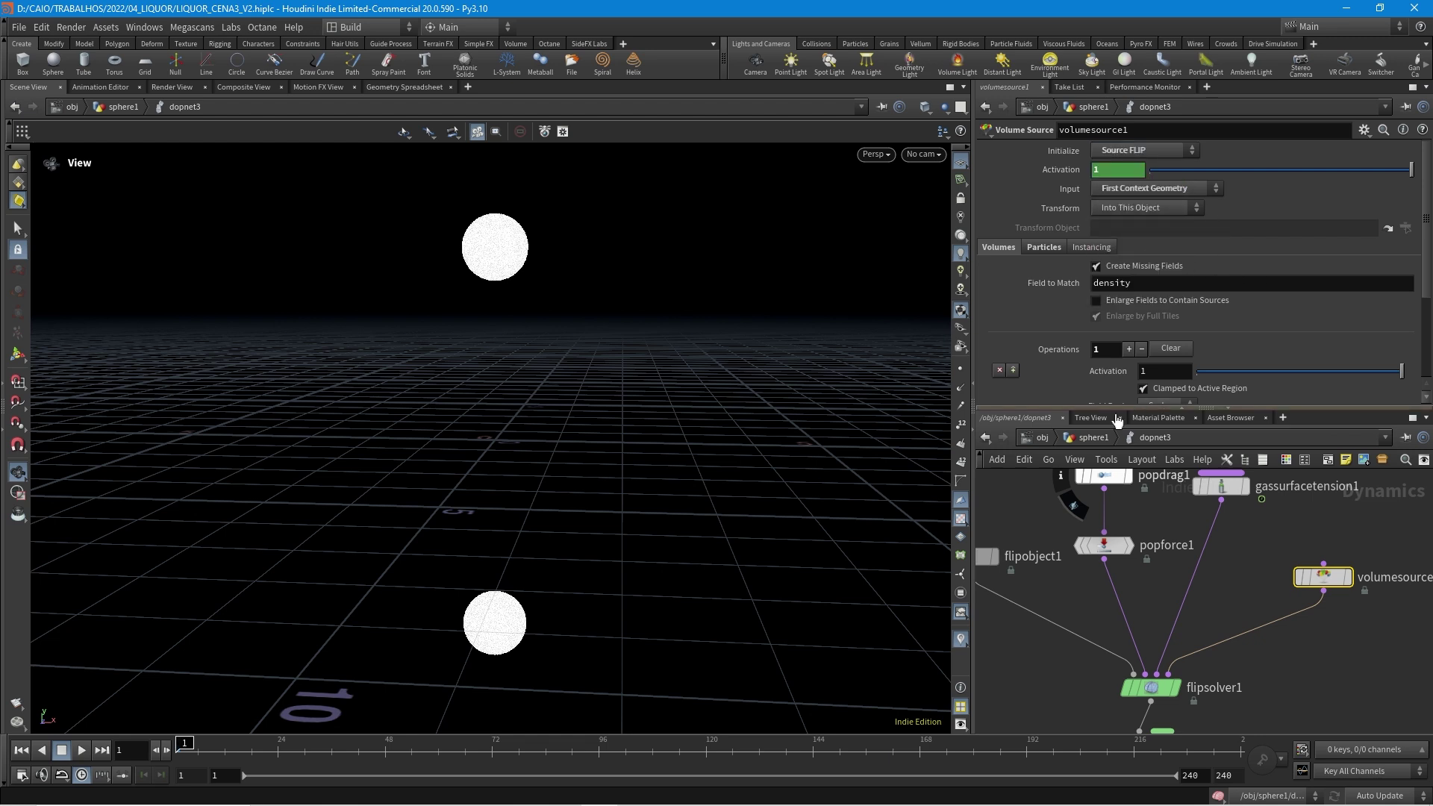
# Step: Check which input of dopnet3 the merge feeds, and reveal the expression behind the Volume Source's Activation
pyautogui.click(1094, 438)
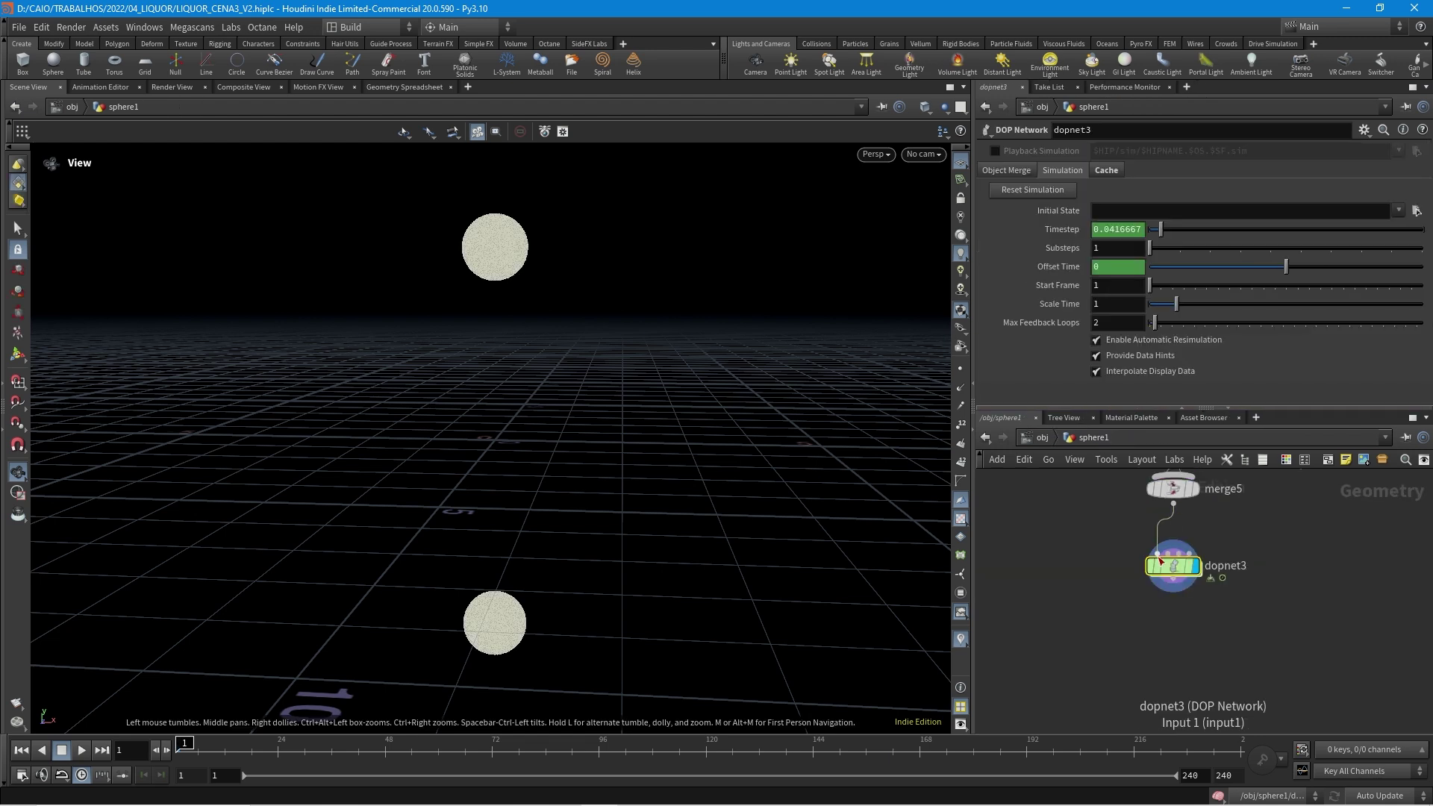
pyautogui.doubleClick(1186, 565)
pyautogui.moveTo(1324, 577); pyautogui.dragTo(1289, 568)
pyautogui.moveTo(1337, 597); pyautogui.dragTo(1296, 605, button='middle')
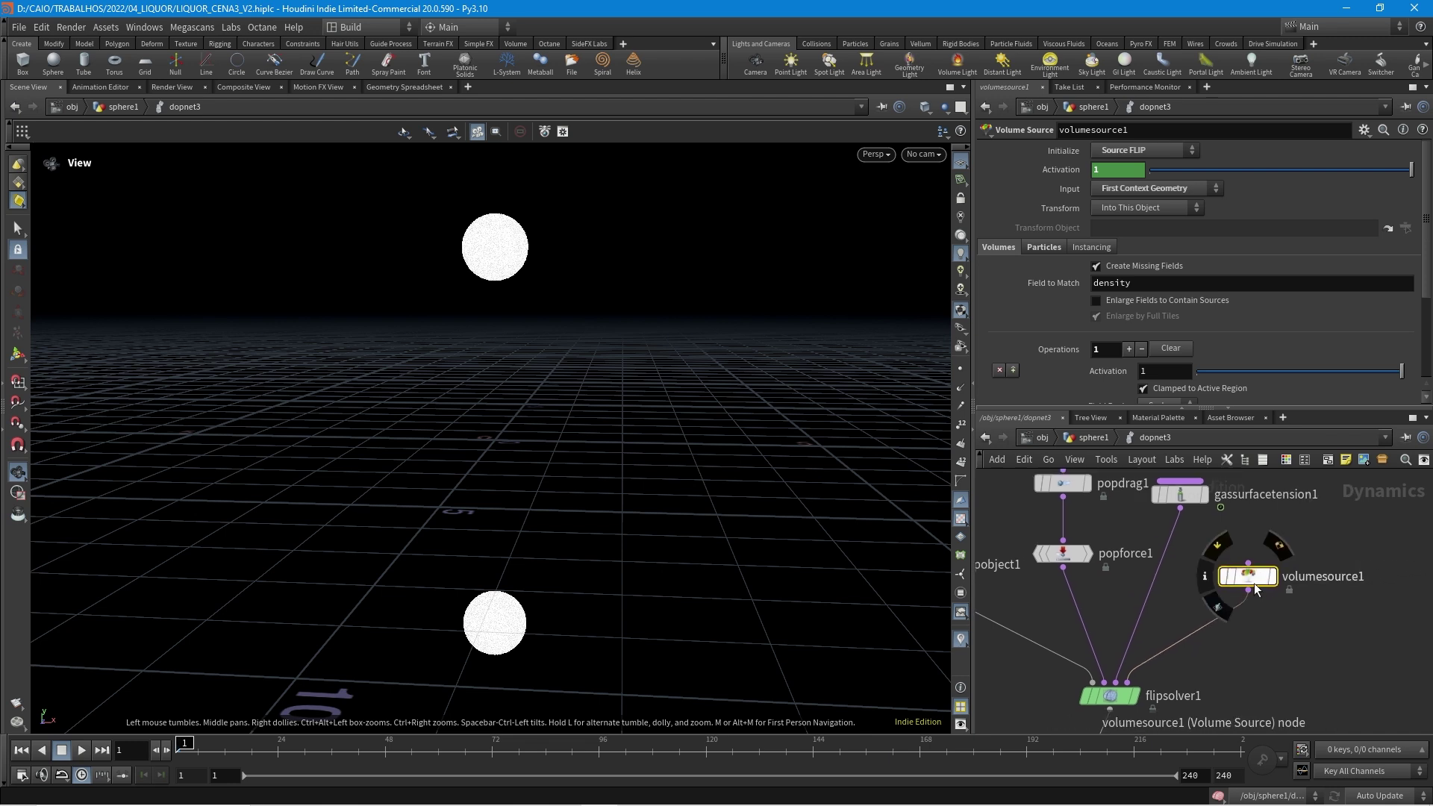
pyautogui.click(1064, 169)
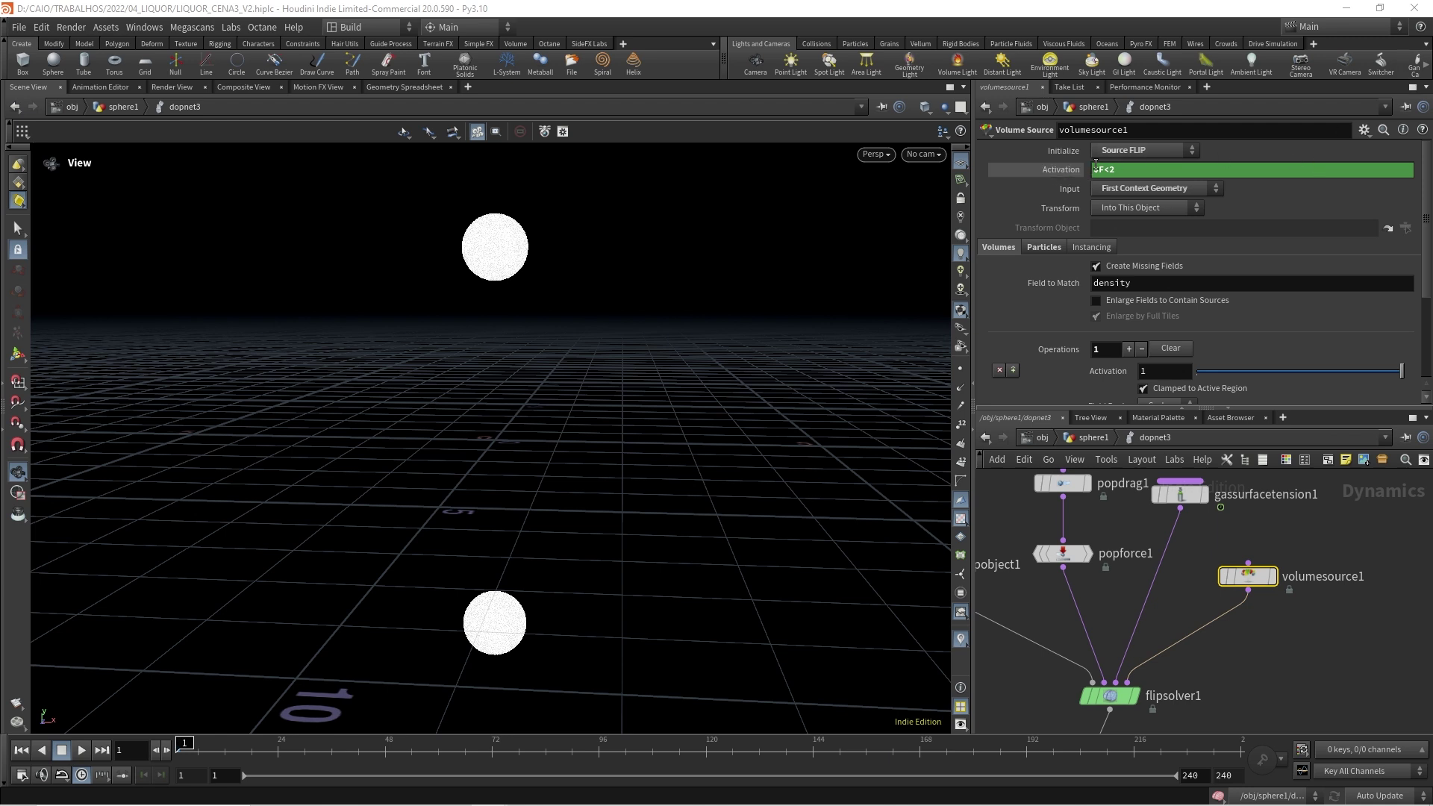
# Step: Check how the Volume Source's Activation expression evaluates at frames 1 and 2 with the simulation temporarily disabled
pyautogui.click(1096, 165)
pyautogui.doubleClick(1116, 169)
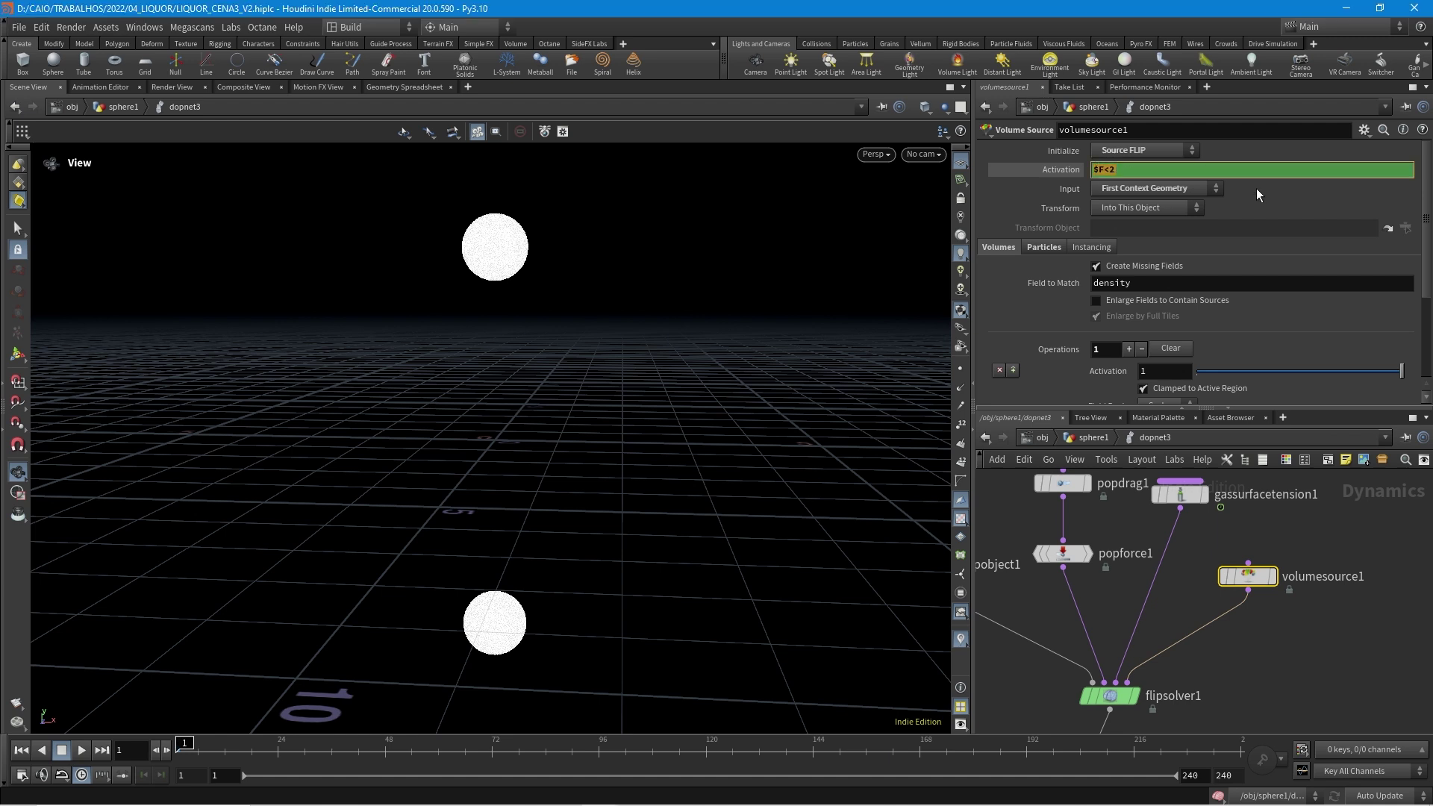
pyautogui.click(1117, 170)
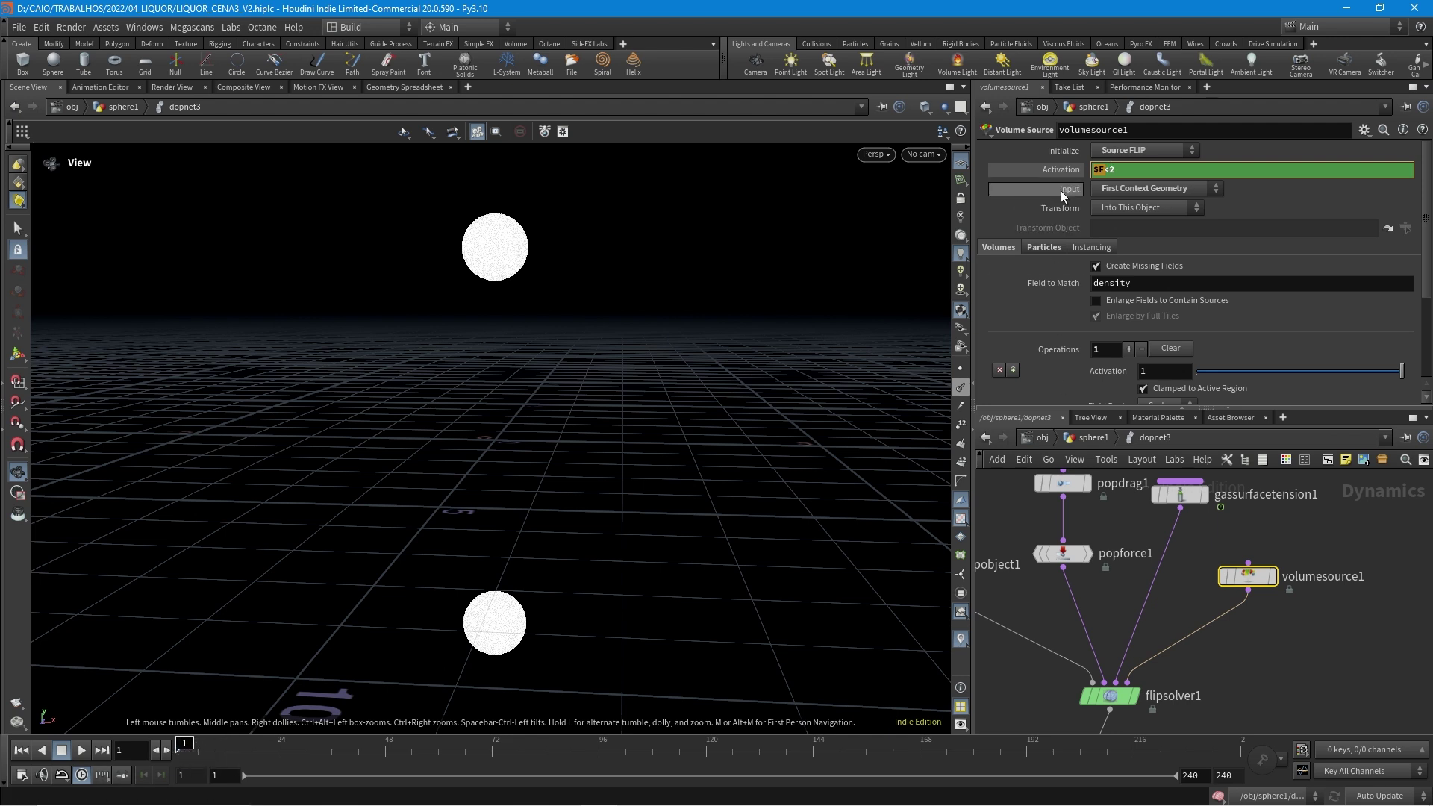
pyautogui.click(1053, 170)
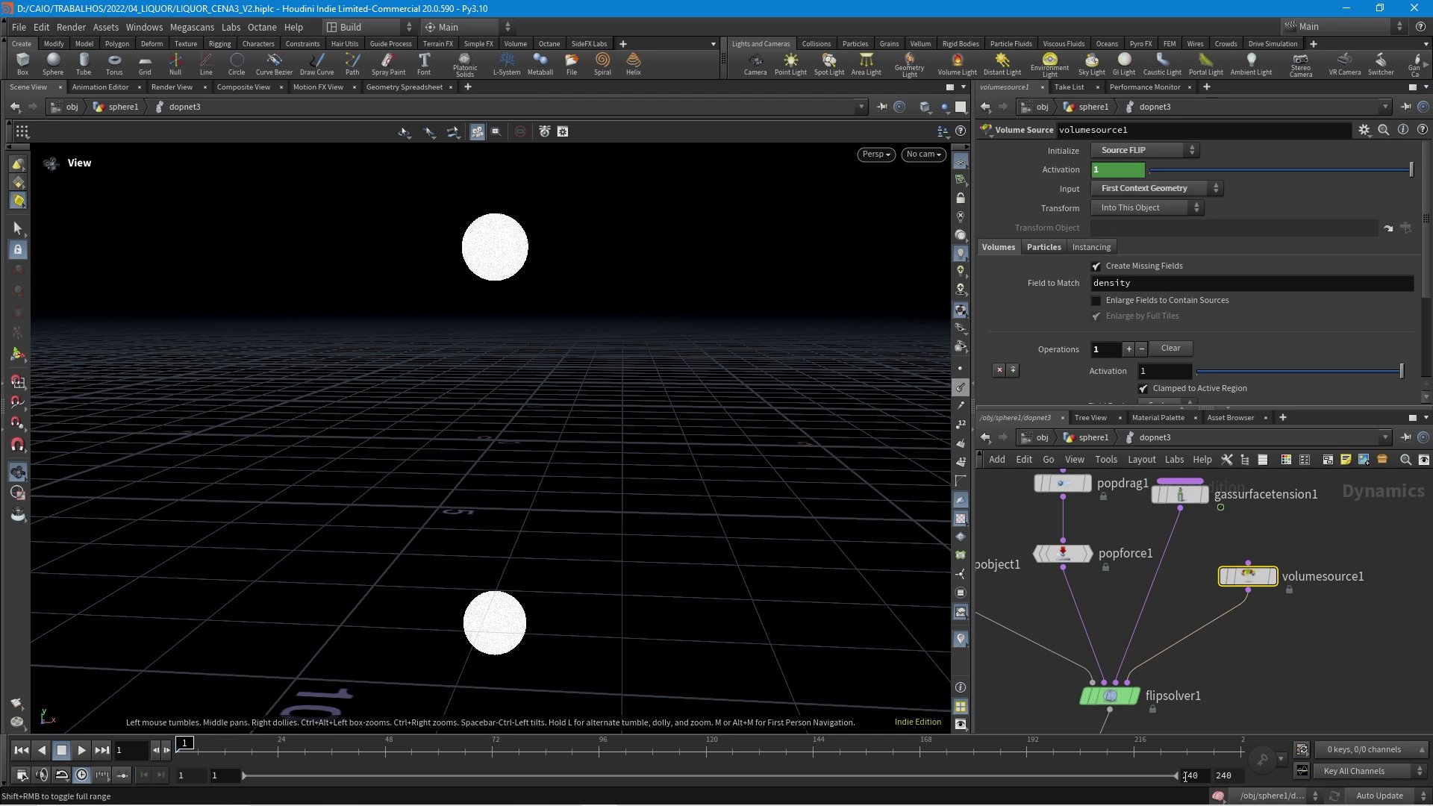
pyautogui.click(1218, 797)
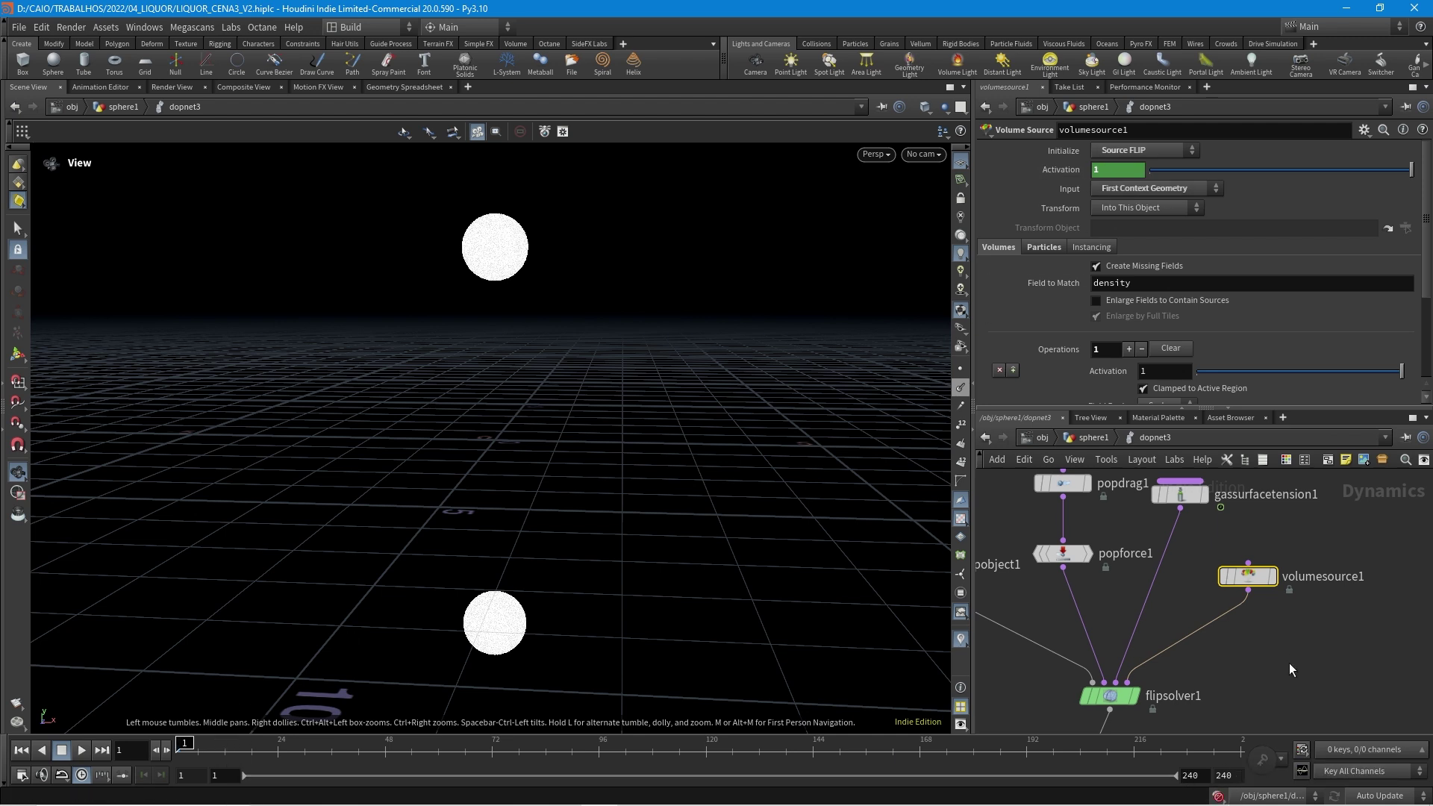
pyautogui.click(188, 748)
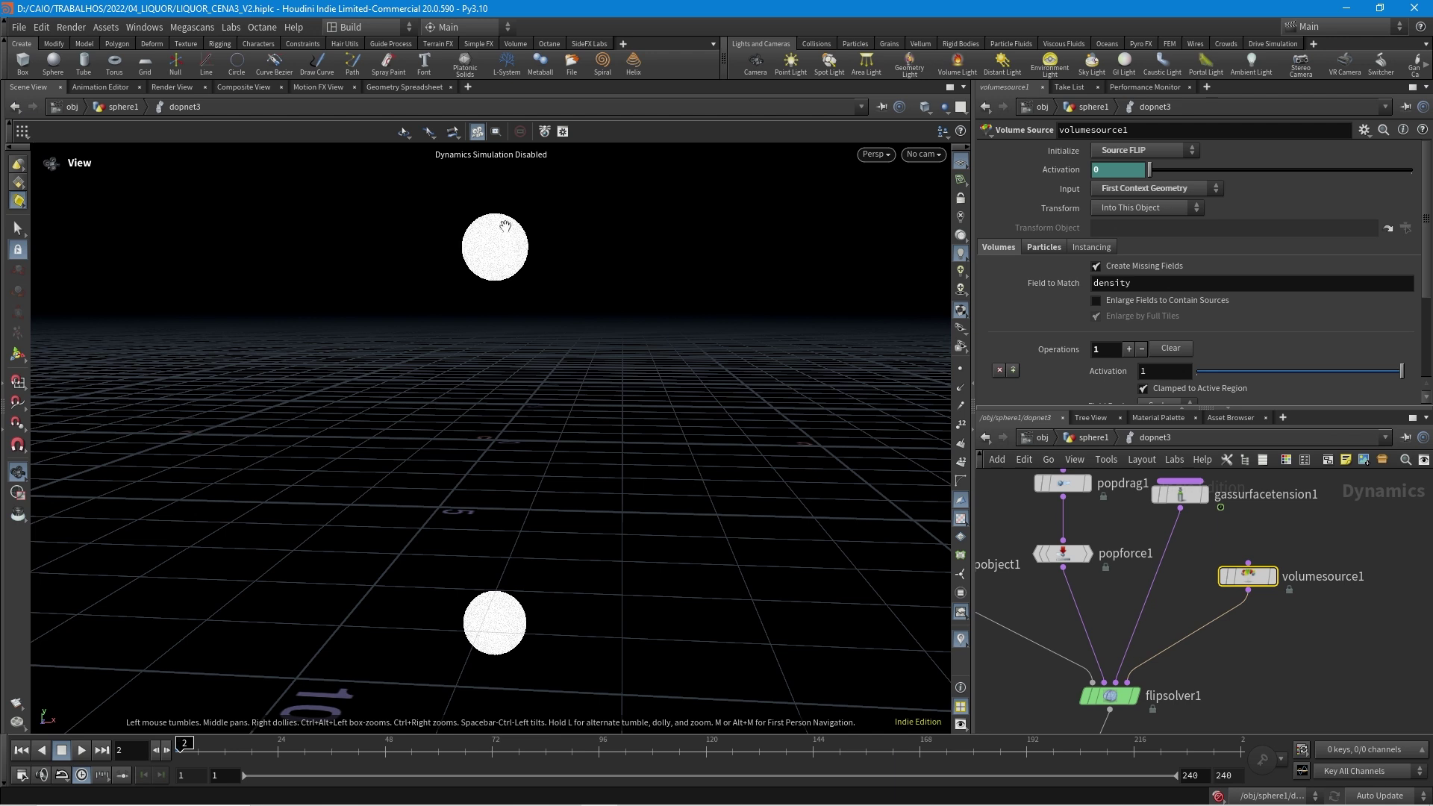
pyautogui.click(181, 748)
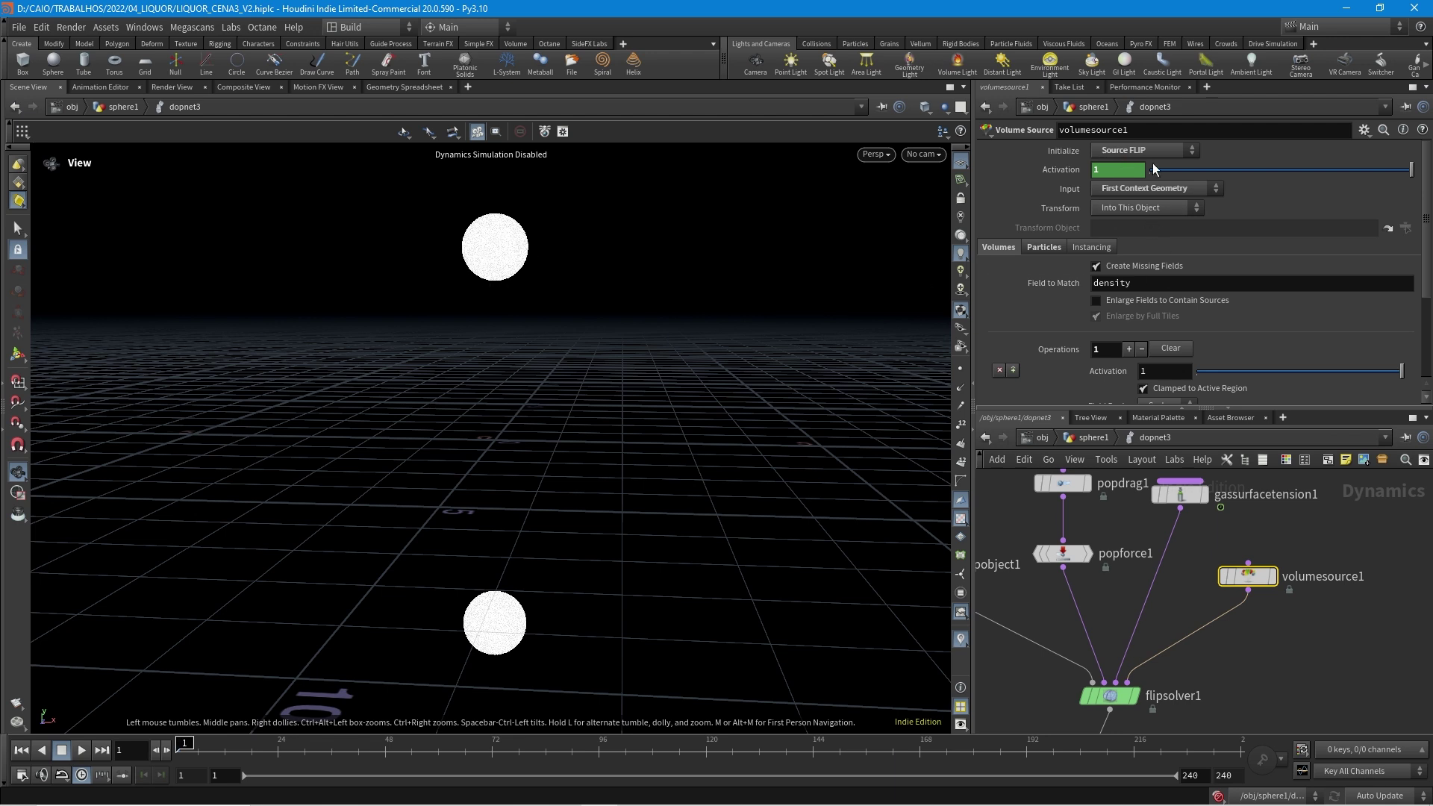
pyautogui.click(1218, 797)
# Step: Set popforce1's Group to liquid2 so that its upward force applies to that group
pyautogui.moveTo(1292, 659); pyautogui.dragTo(1315, 716, button='middle')
pyautogui.click(1082, 612)
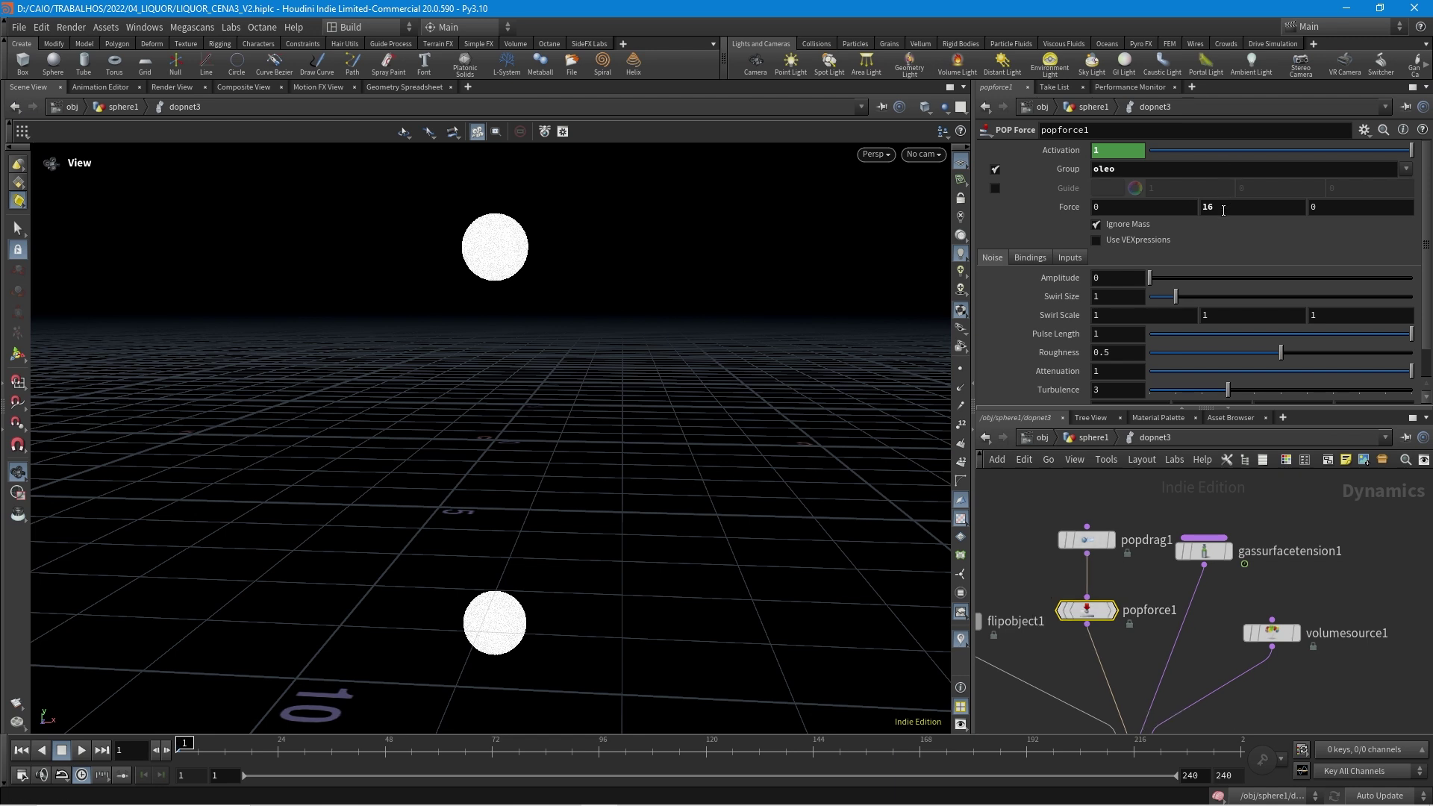
pyautogui.click(1221, 211)
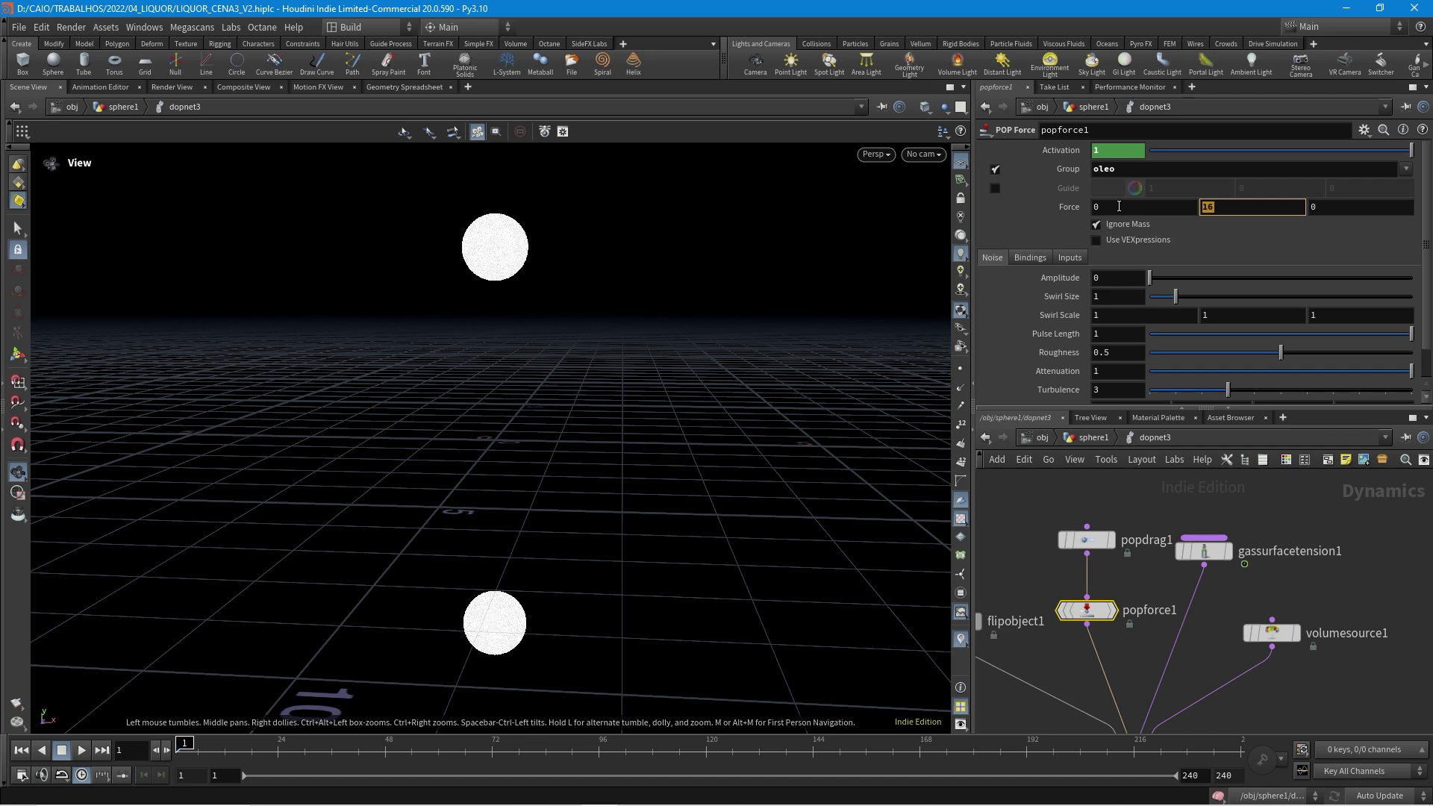
pyautogui.click(1125, 168)
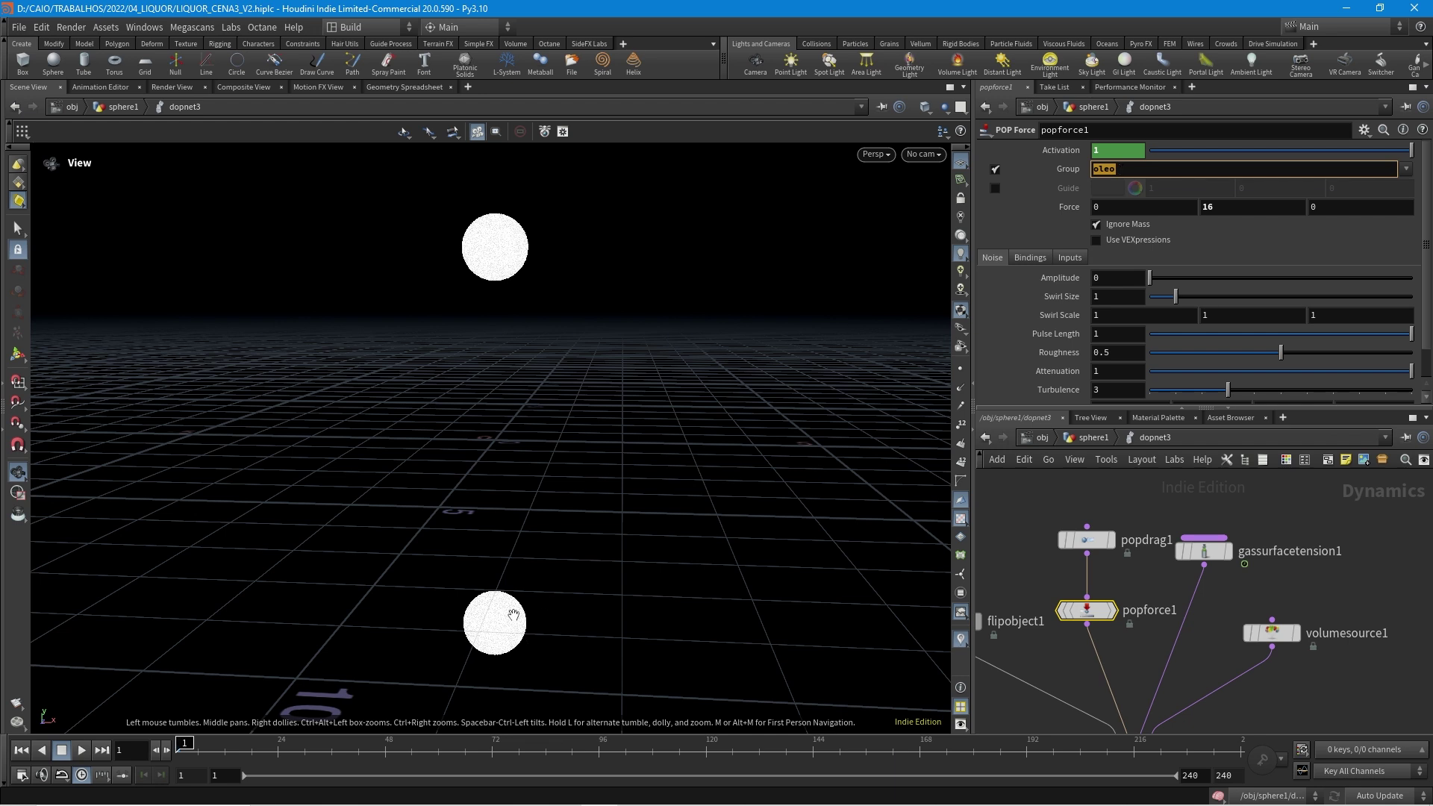
pyautogui.press('BackSpace')
pyautogui.write('liquid2')
pyautogui.press('Return')
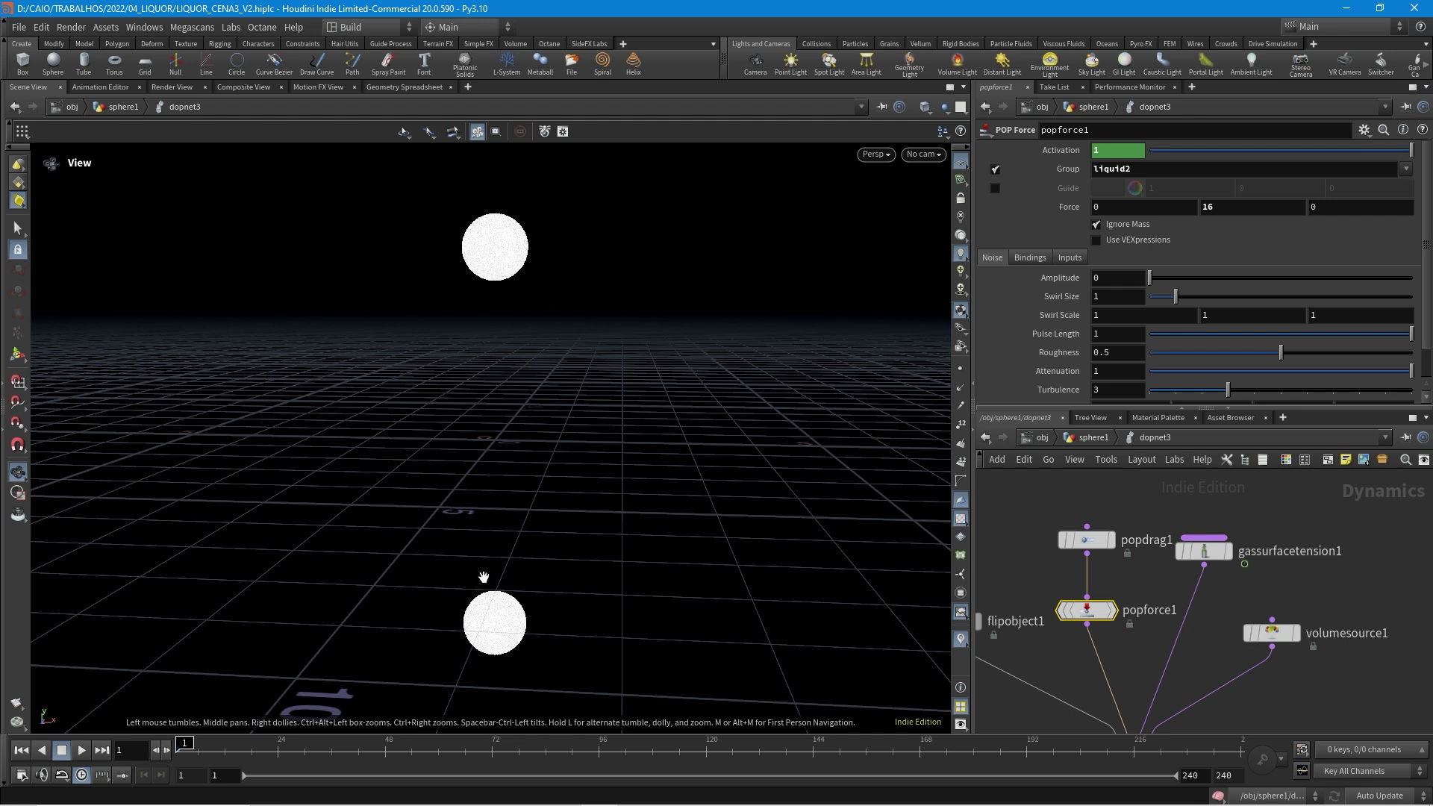
# Step: Examine the Activation expressions of gravity1 and popforce1 and the parameters of gassurfacetension1
pyautogui.moveTo(1189, 689); pyautogui.dragTo(1205, 469, button='middle')
pyautogui.click(1159, 586)
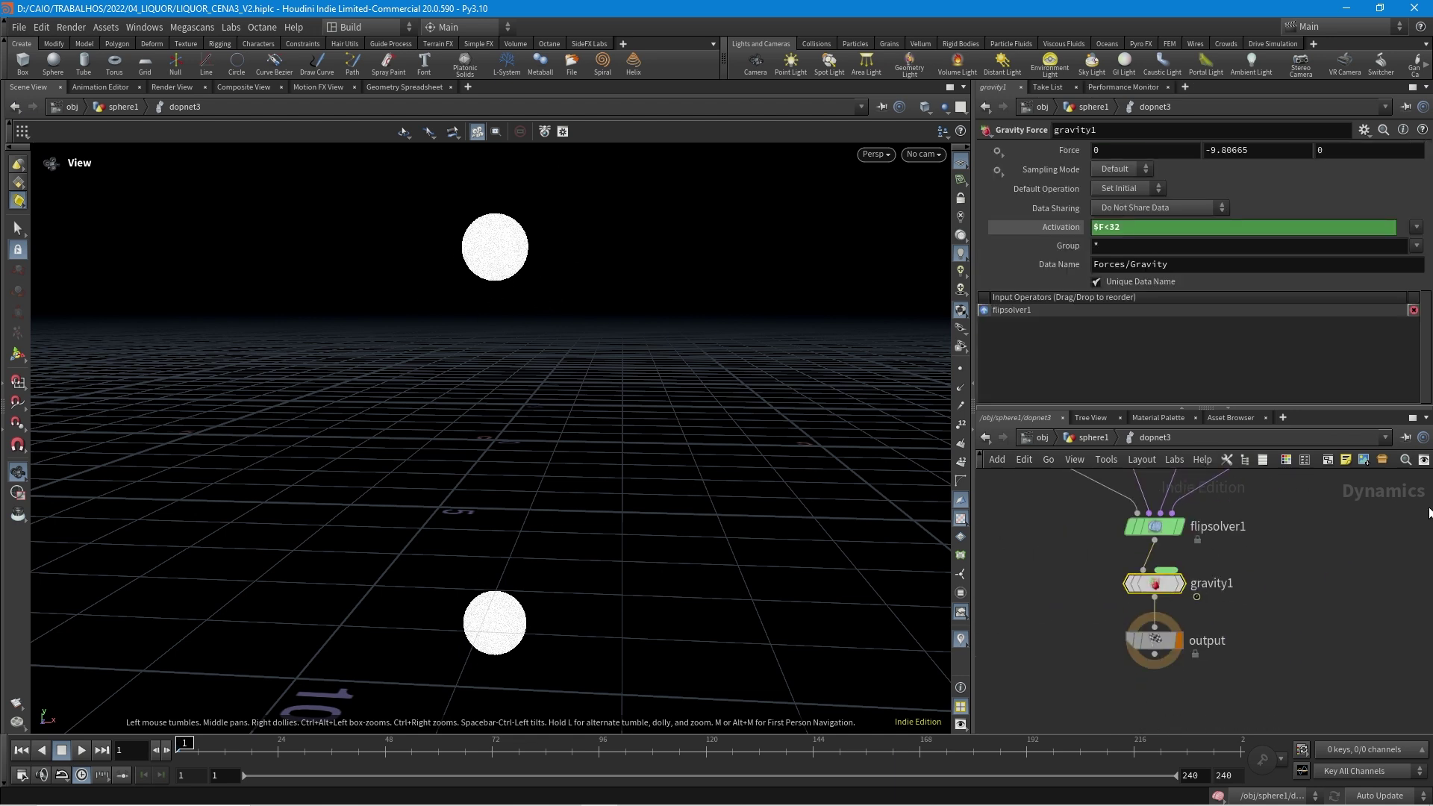
pyautogui.moveTo(1349, 486); pyautogui.dragTo(1304, 613, button='middle')
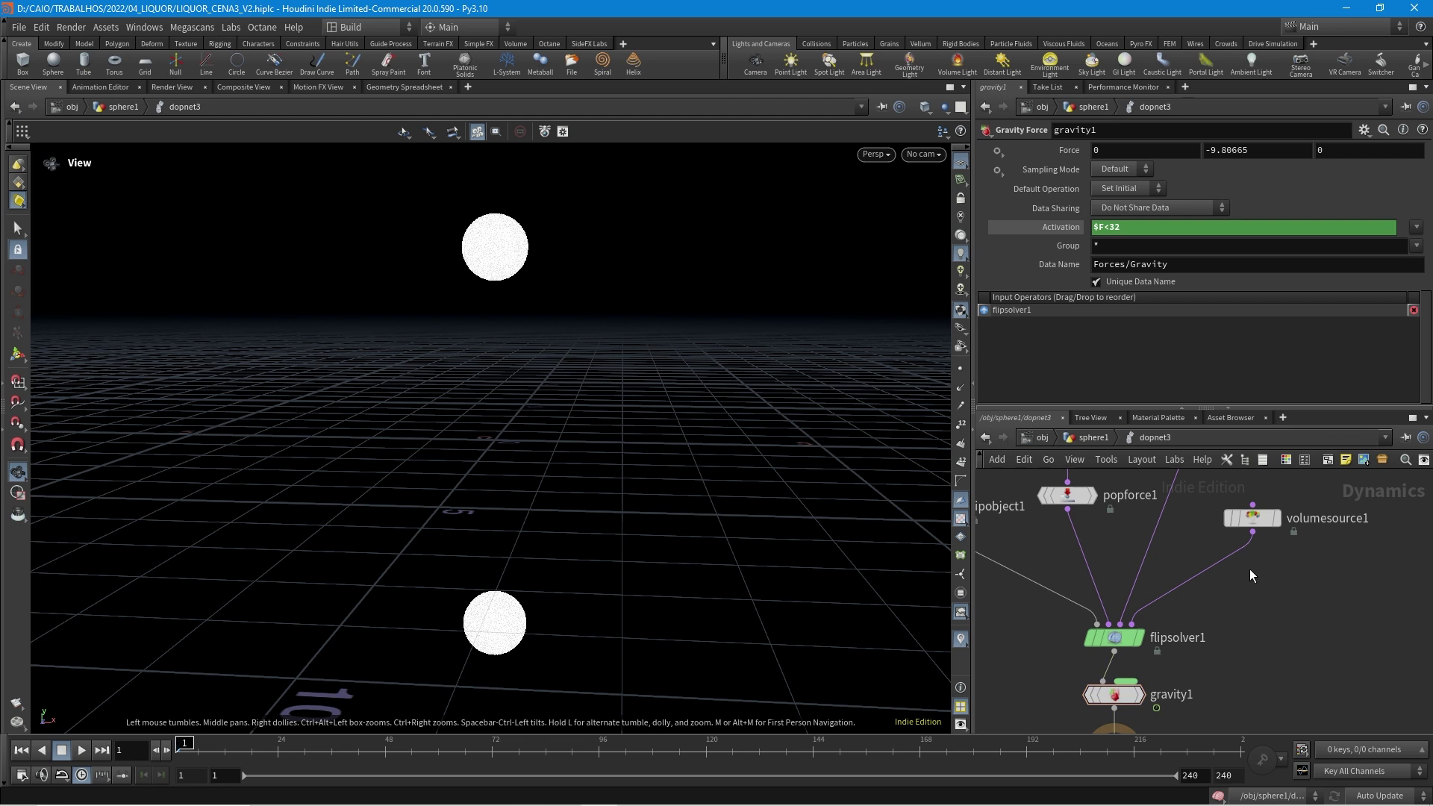
pyautogui.moveTo(1250, 564); pyautogui.dragTo(1259, 691, button='middle')
pyautogui.click(1194, 560)
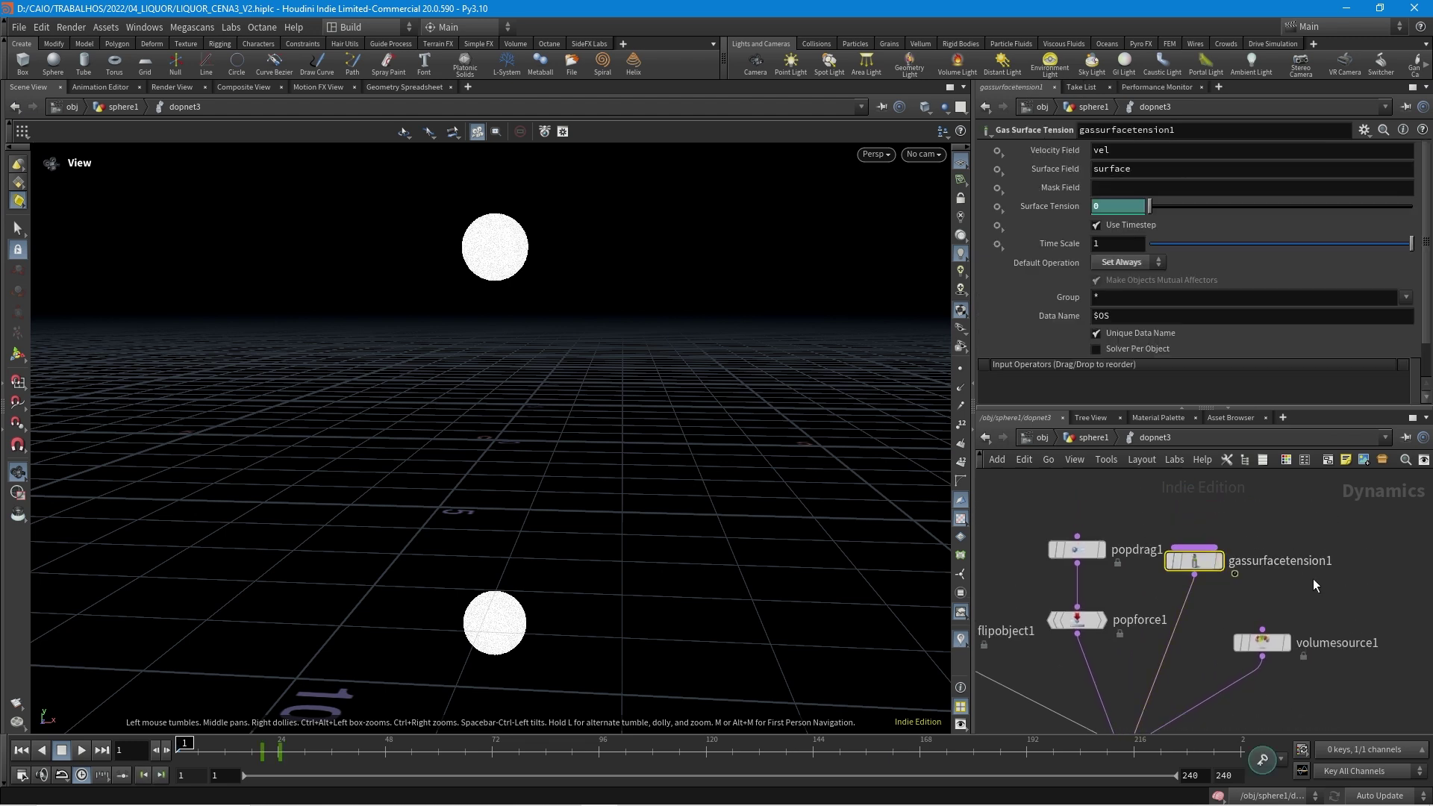
pyautogui.click(1077, 620)
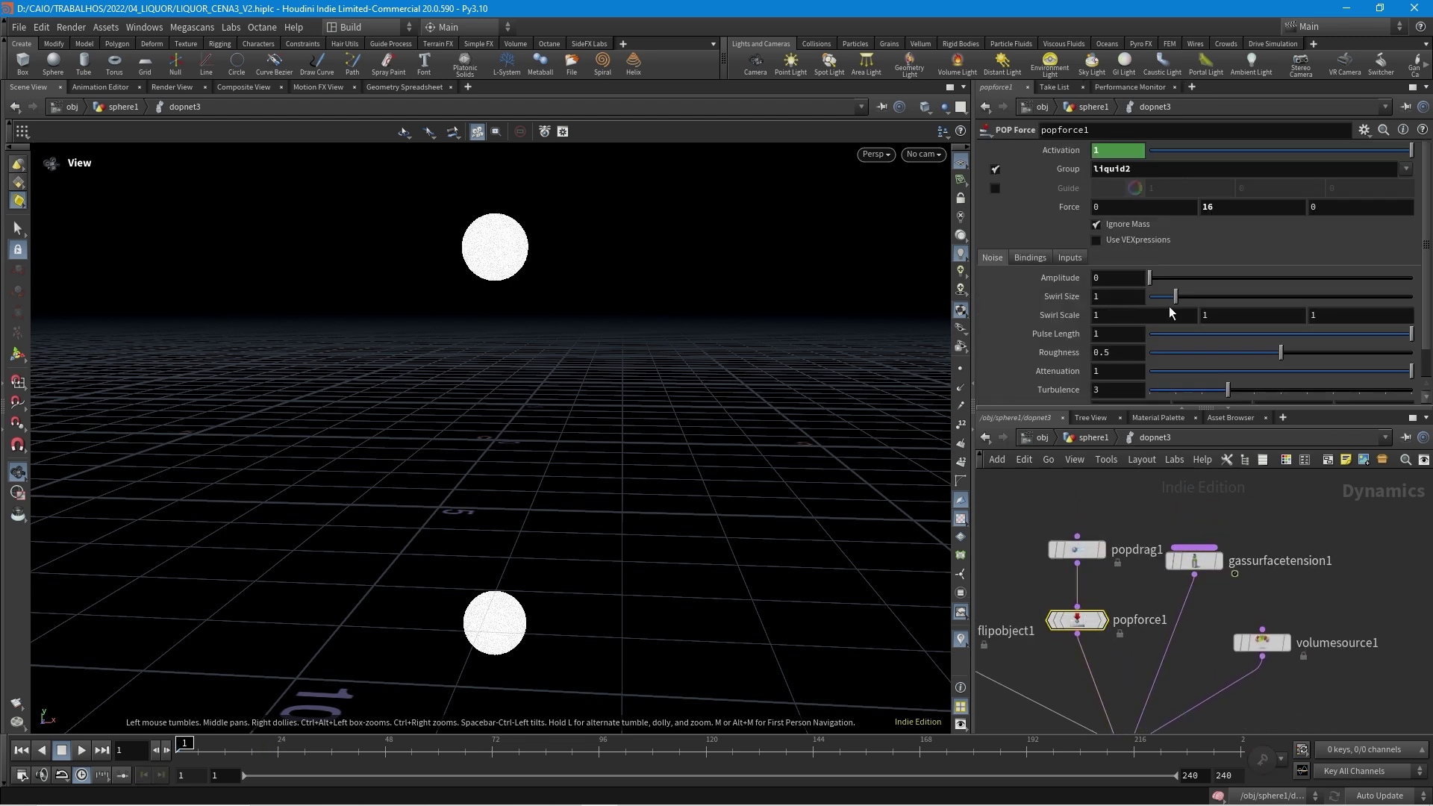
pyautogui.click(1110, 152)
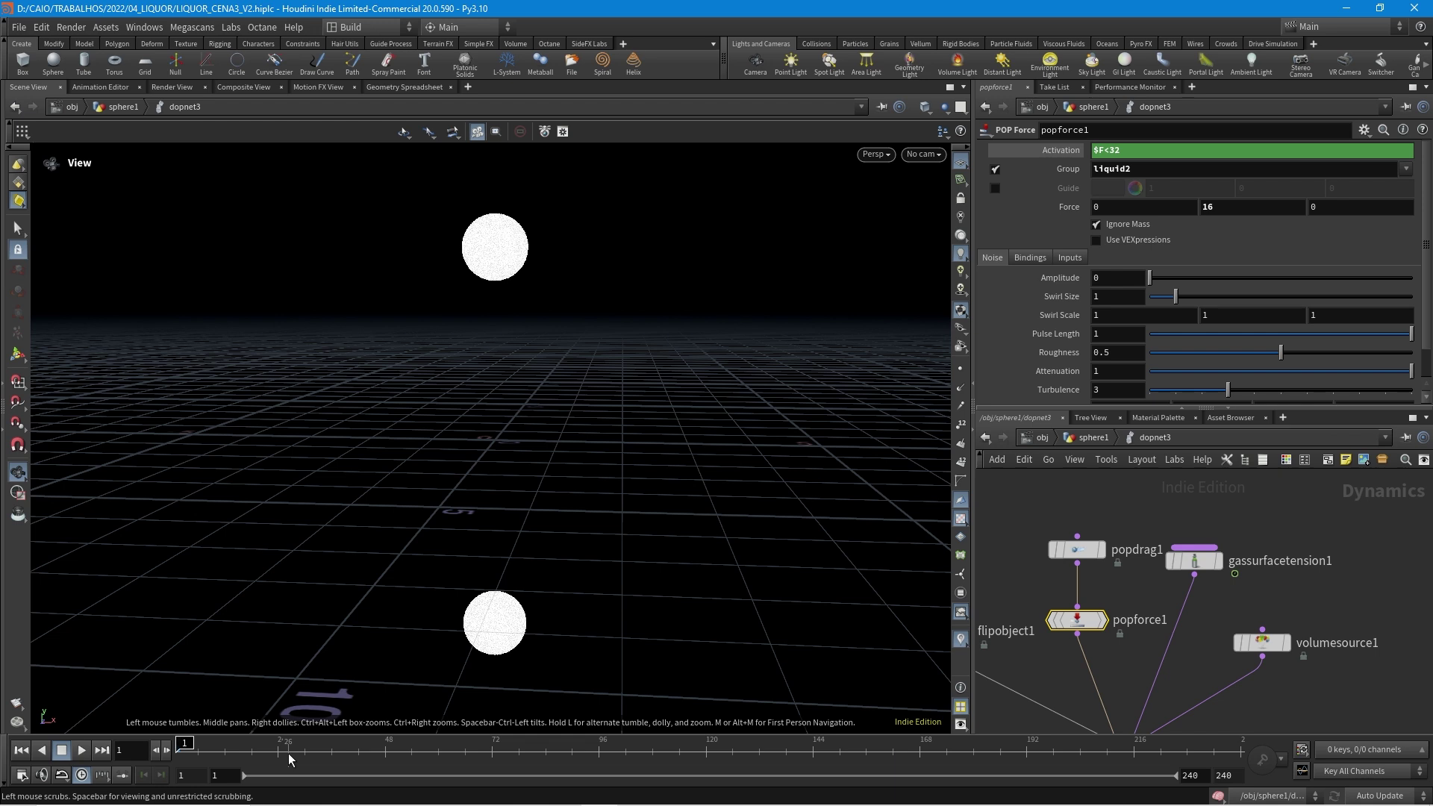
pyautogui.keyDown('ctrl'); pyautogui.middleClick(1065, 154); pyautogui.keyUp('ctrl')
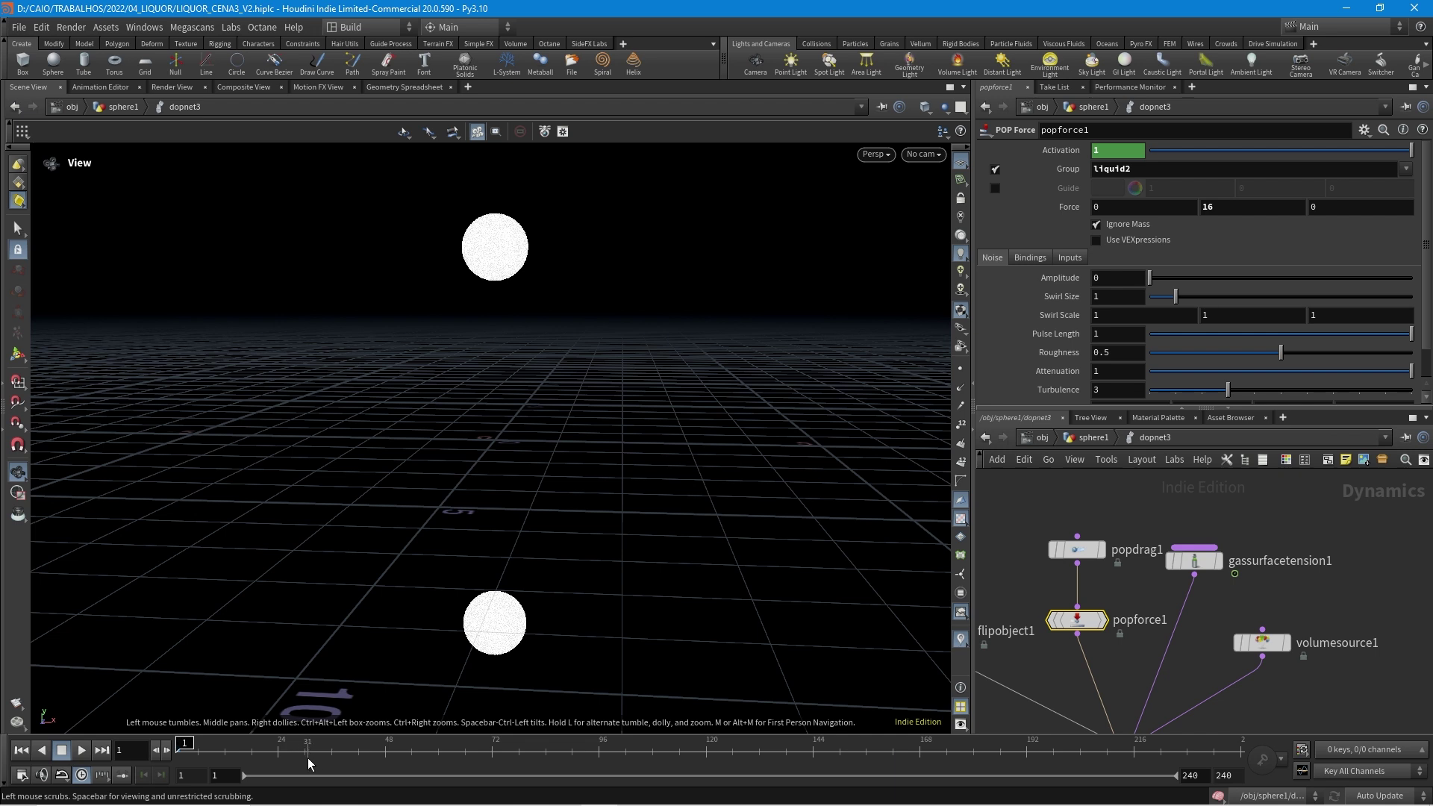
pyautogui.moveTo(1196, 669); pyautogui.dragTo(1199, 499, button='middle')
pyautogui.click(1134, 651)
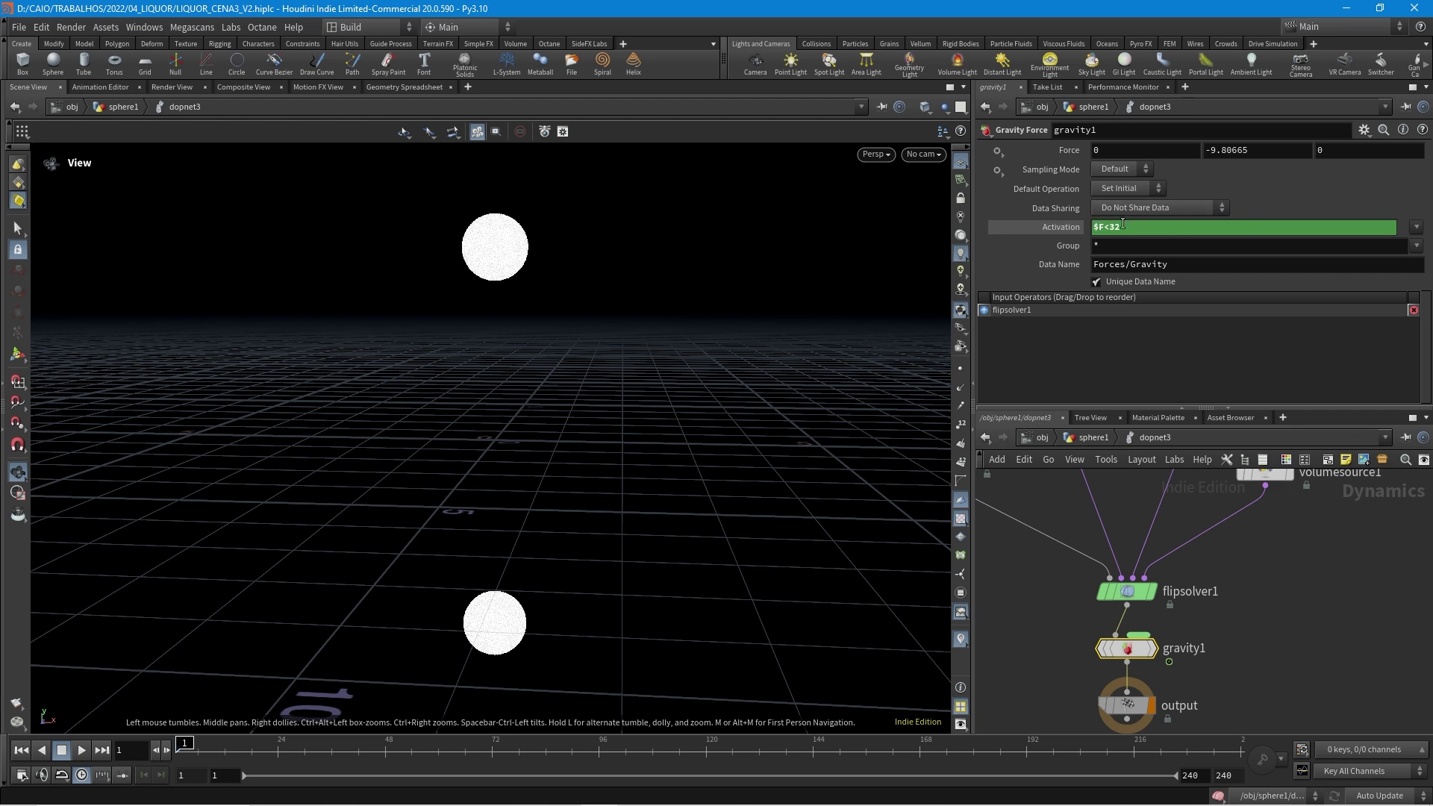
# Step: Review the settings of popdrag1 and gassurfacetension1, and move the gassurfacetension1 node slightly farther from popdrag1
pyautogui.moveTo(1291, 591); pyautogui.dragTo(1300, 705, button='middle')
pyautogui.click(1090, 493)
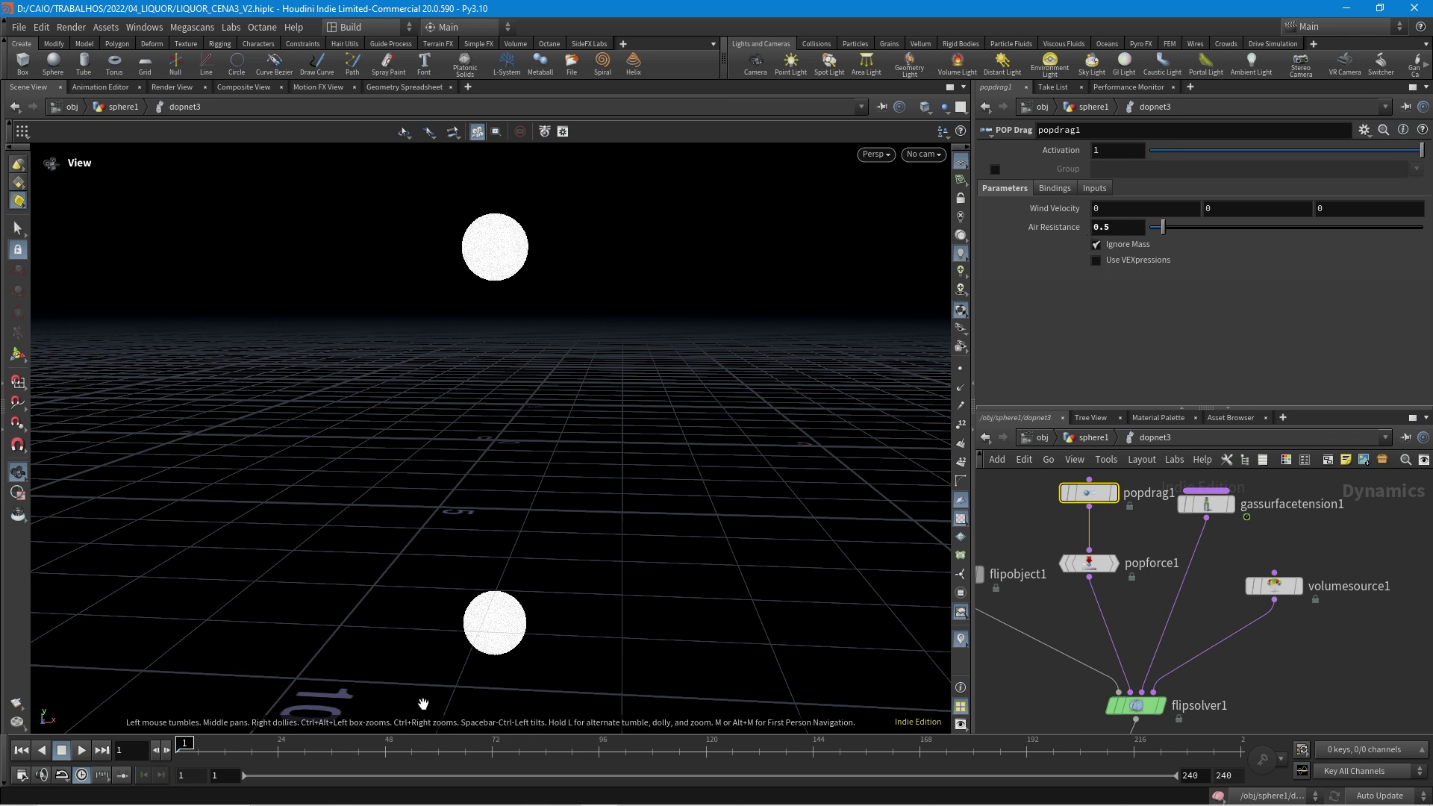
pyautogui.click(1193, 509)
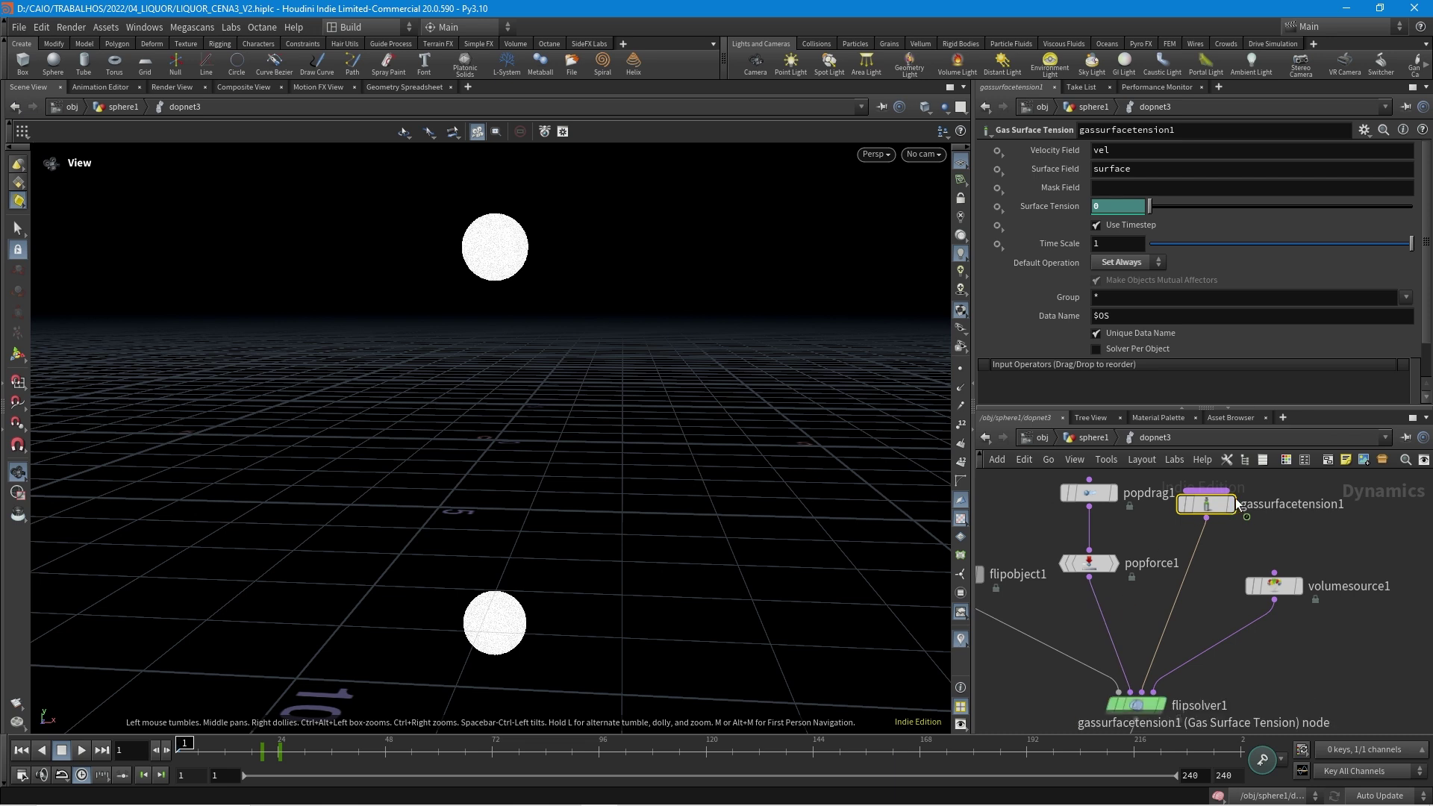
pyautogui.moveTo(1214, 506)
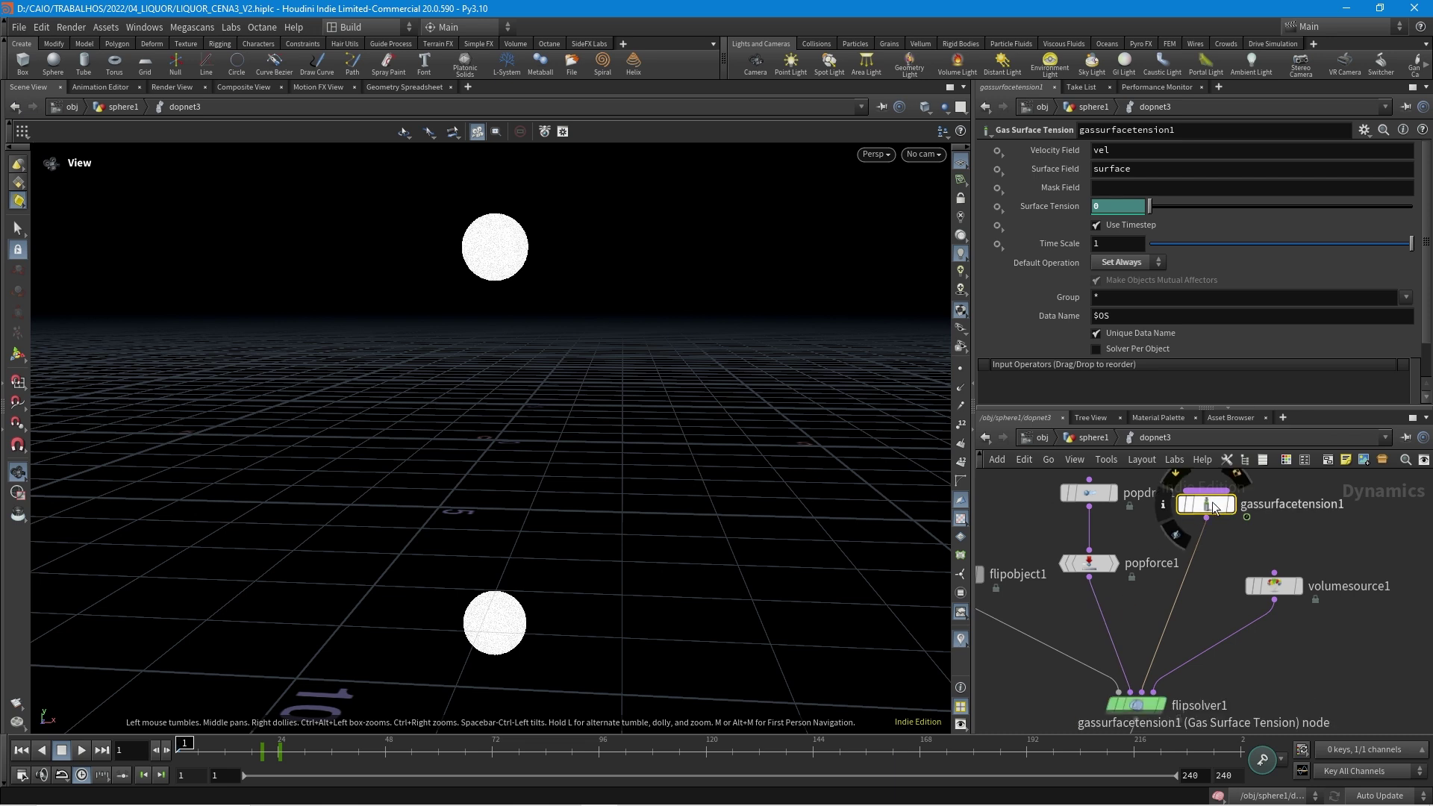
pyautogui.moveTo(1195, 504); pyautogui.dragTo(1226, 541)
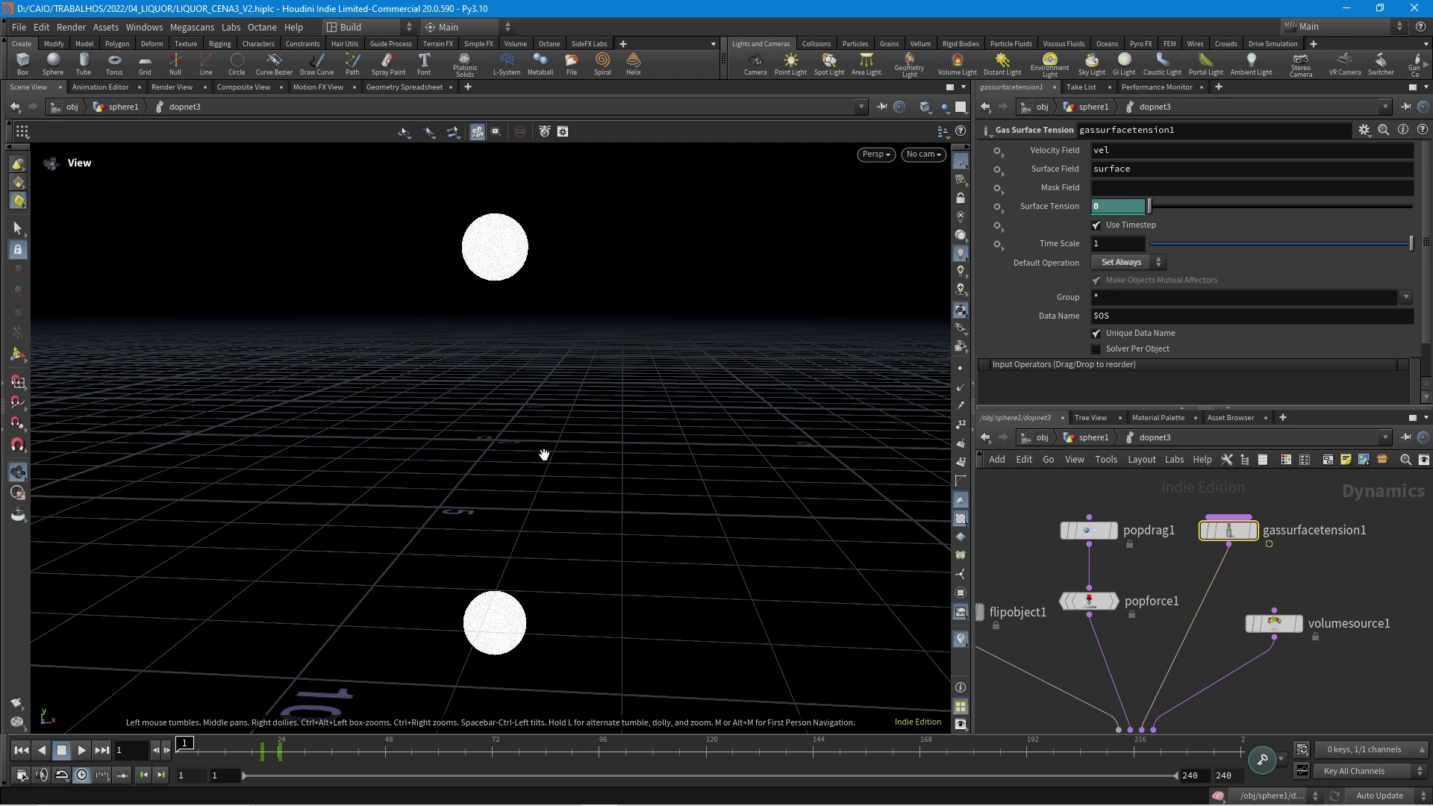
pyautogui.moveTo(1227, 539)
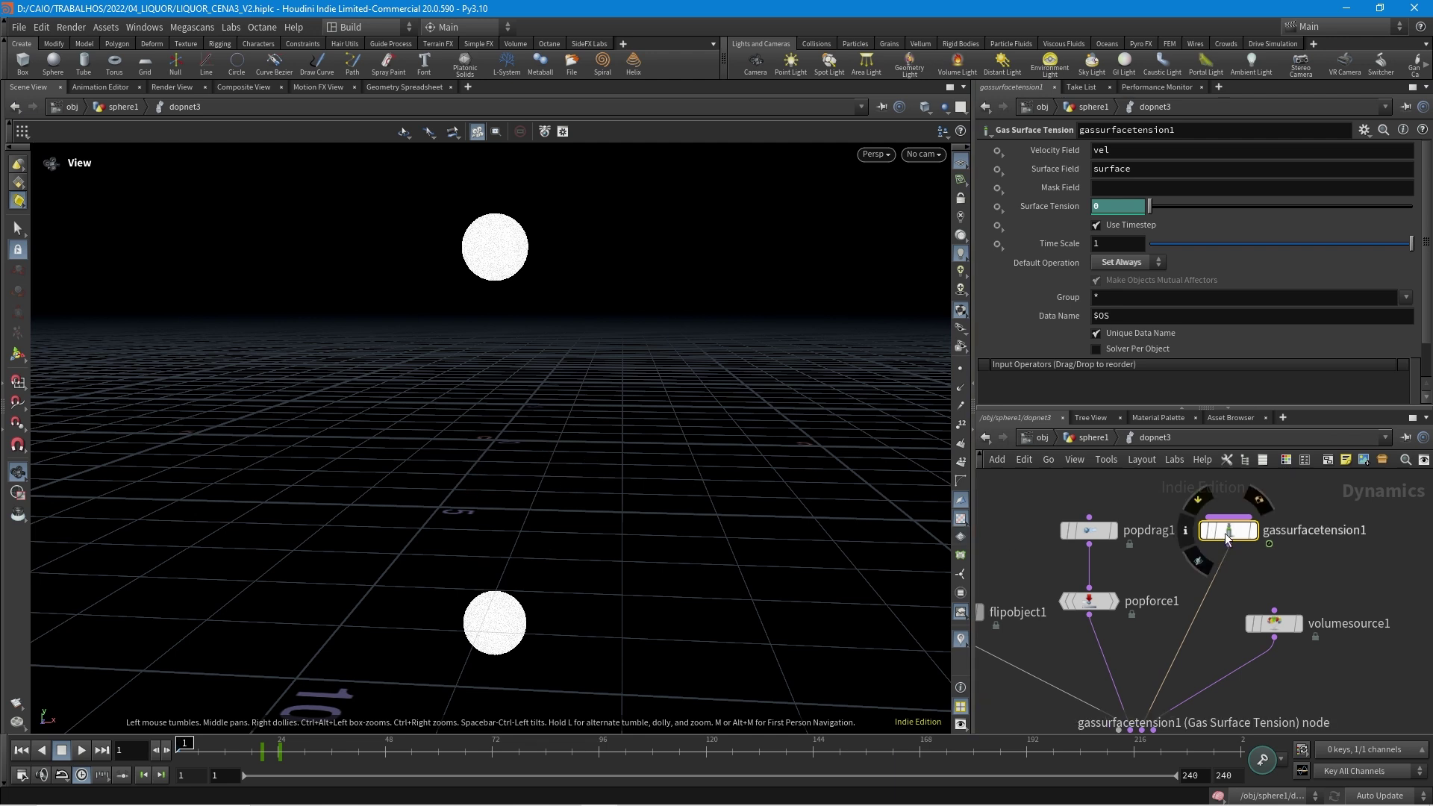
# Step: Examine flipsolver1's substep and reseeding settings, temporarily enabling Reseed Particles to inspect Particles Per Voxel
pyautogui.moveTo(1310, 582); pyautogui.dragTo(1309, 525, button='middle')
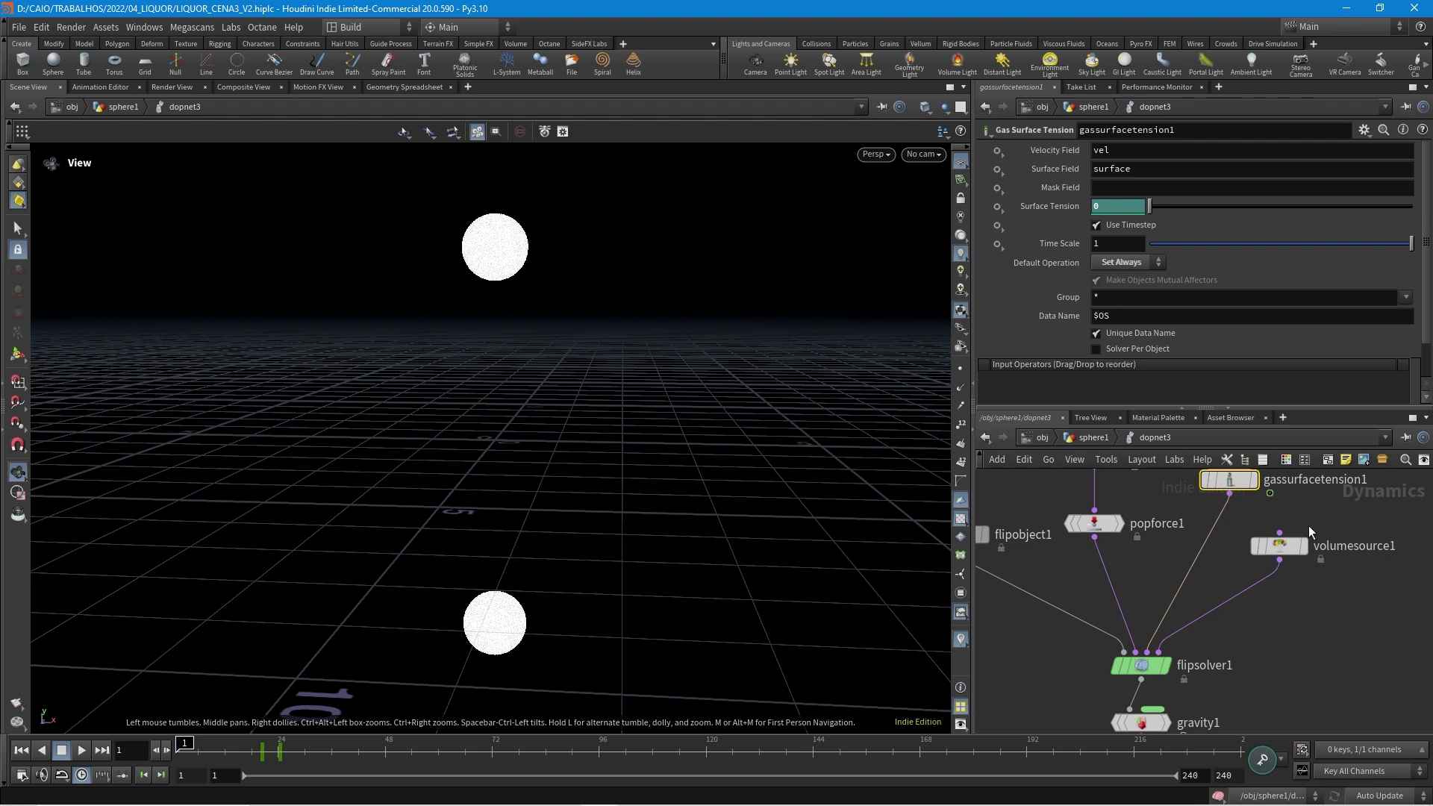
pyautogui.click(1141, 664)
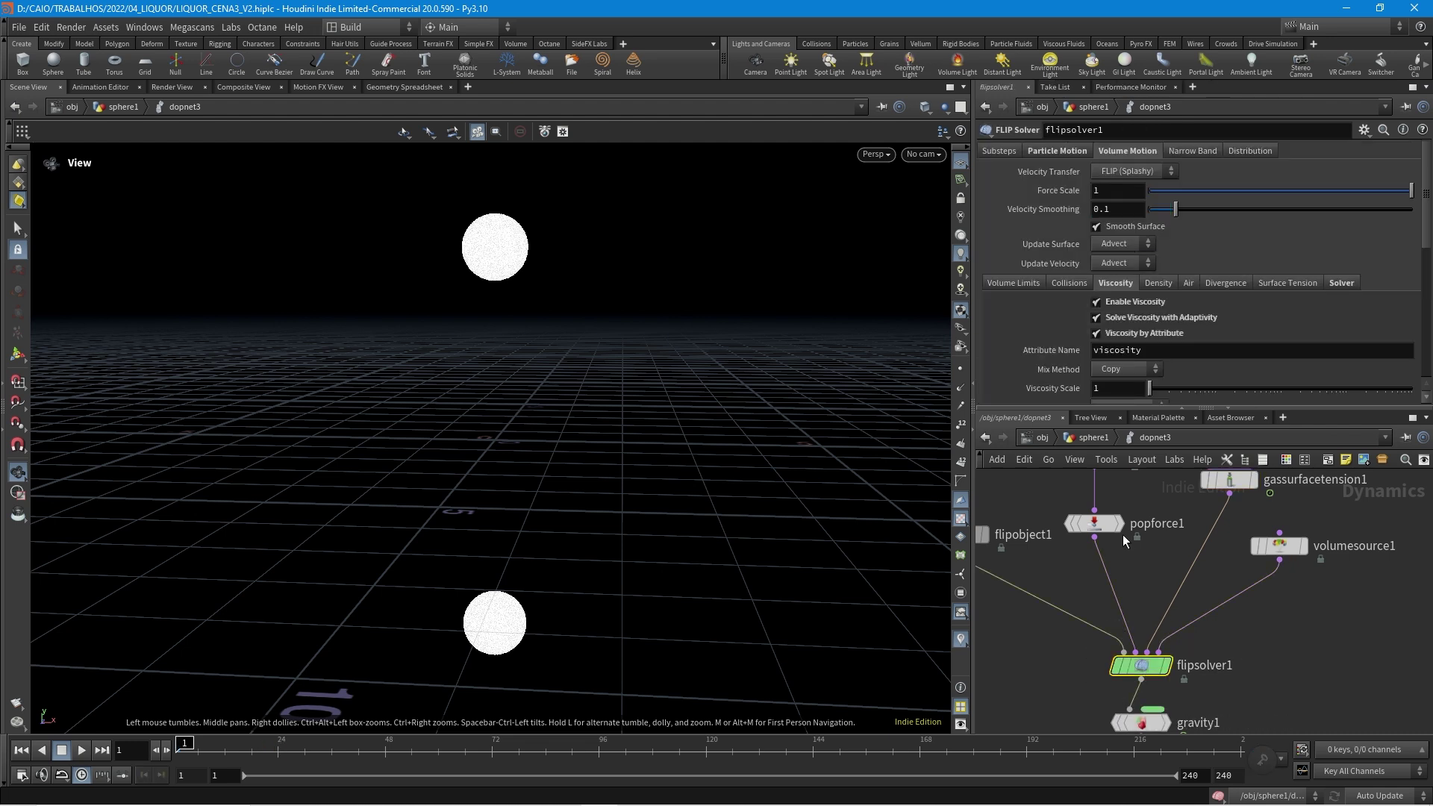
pyautogui.click(1047, 152)
pyautogui.click(1001, 151)
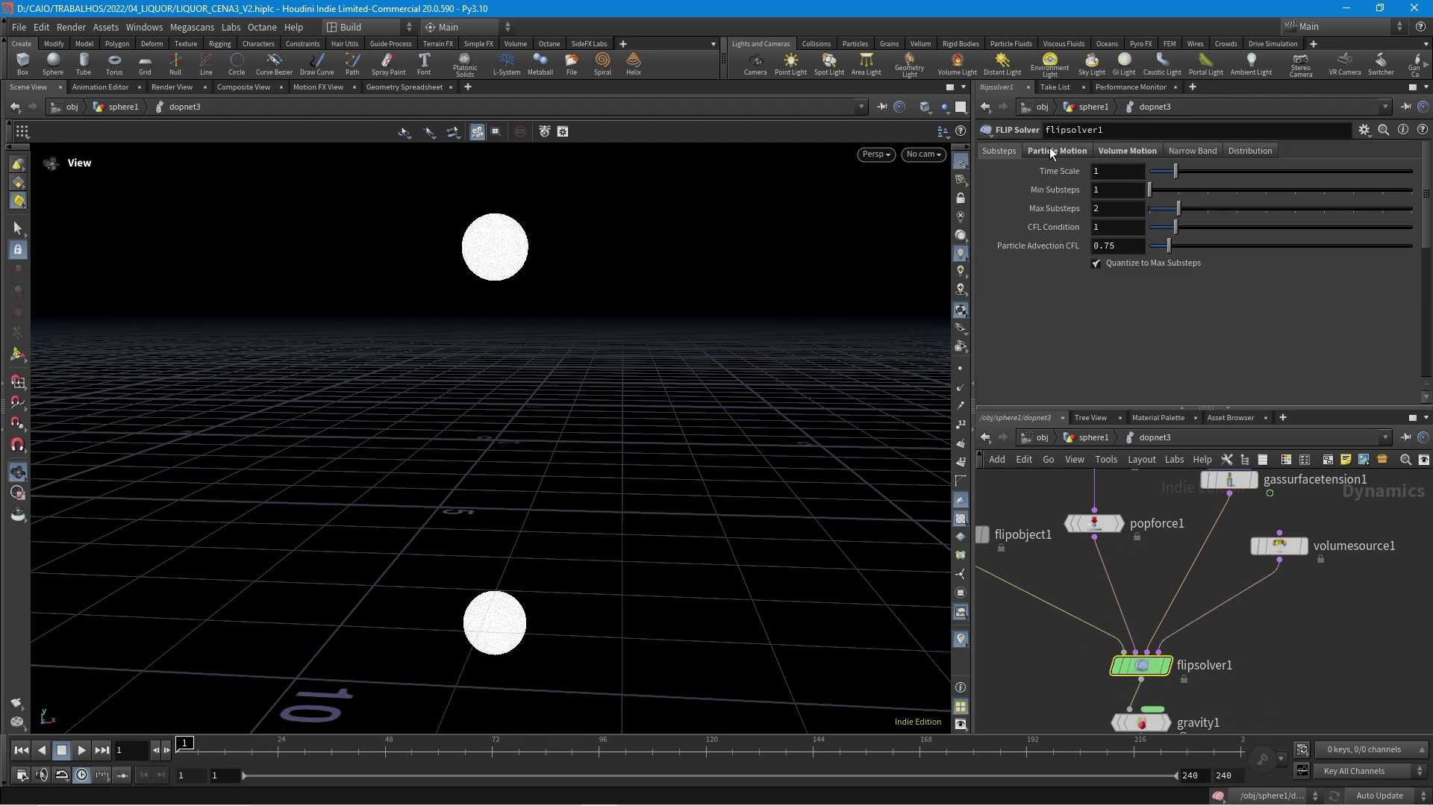
pyautogui.click(1050, 150)
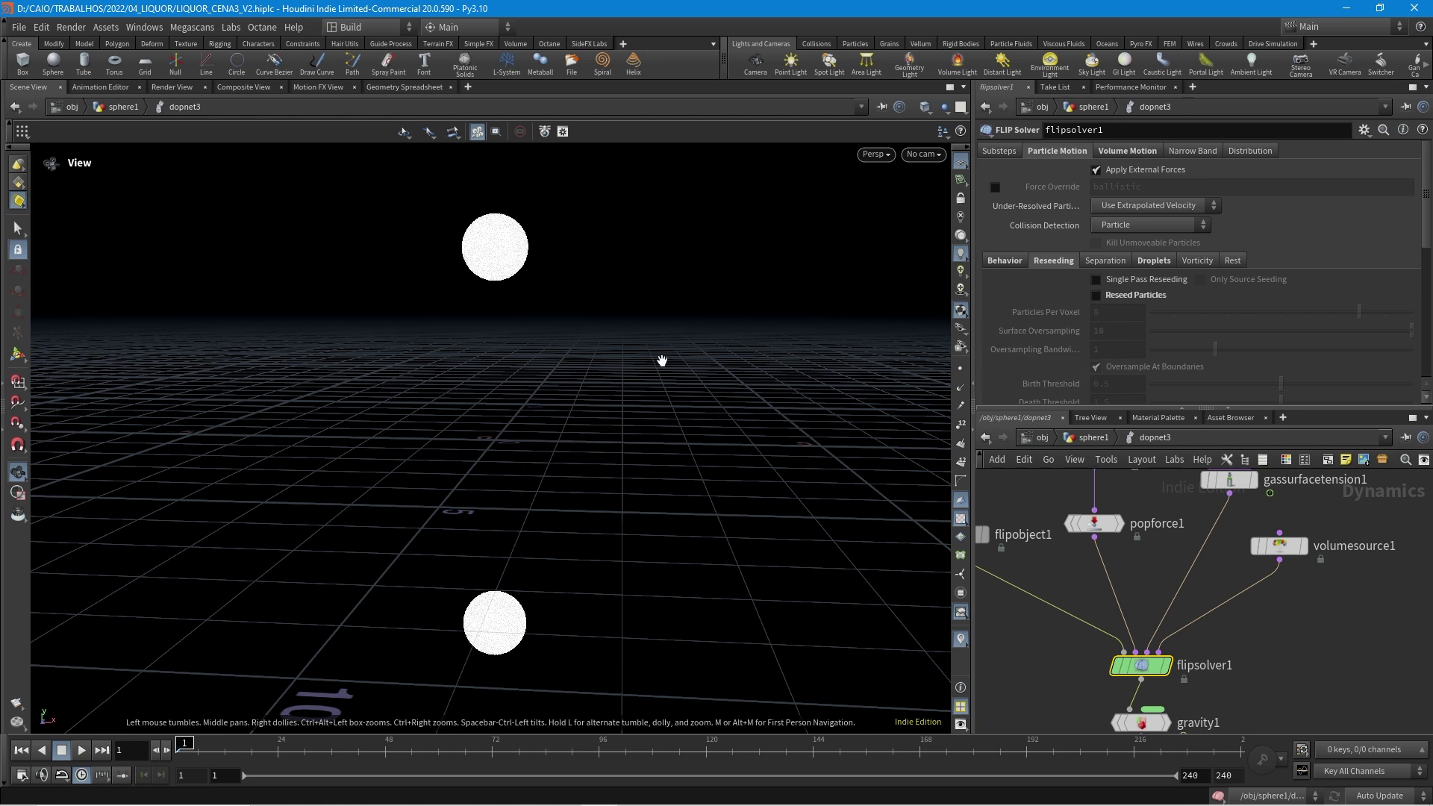
pyautogui.click(1135, 296)
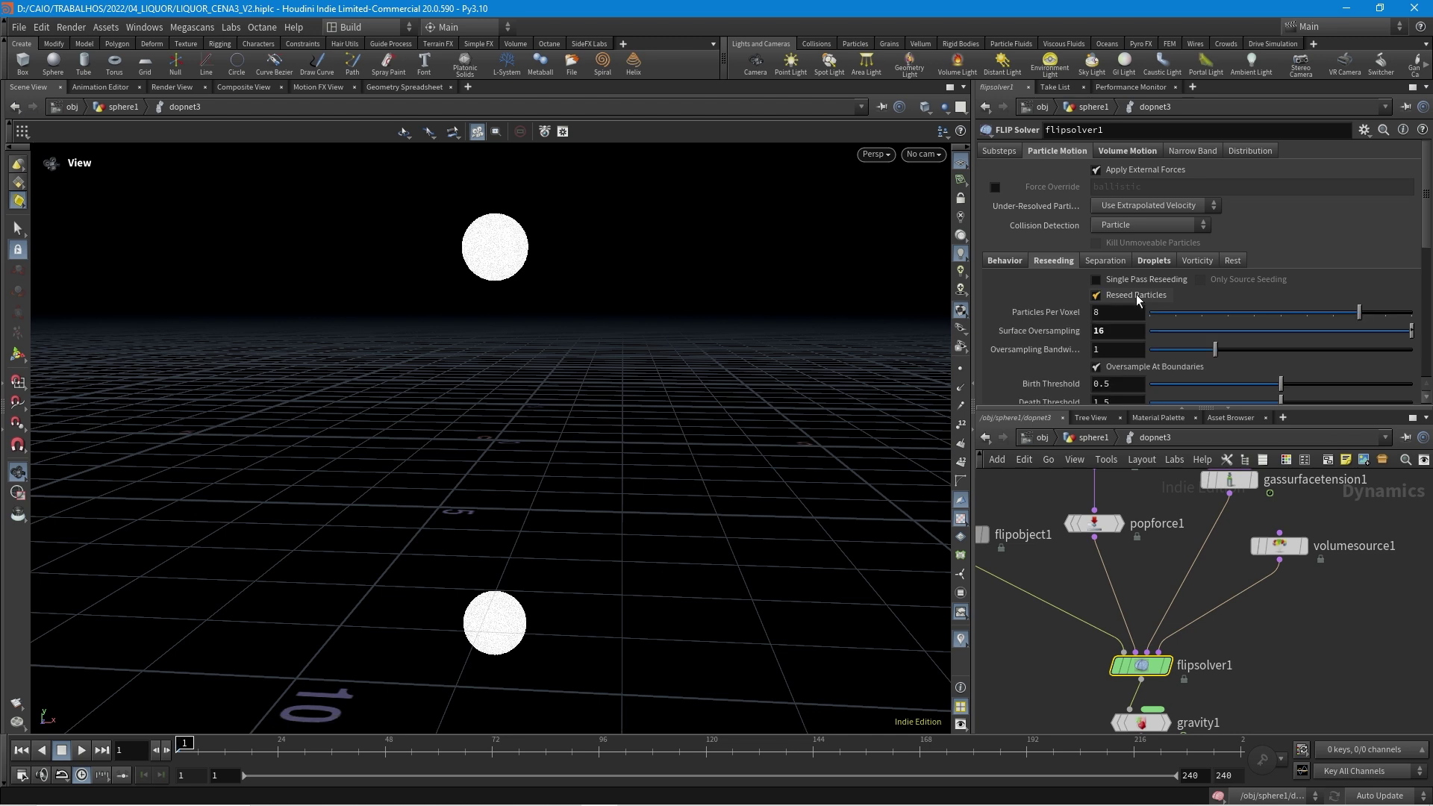
pyautogui.click(1097, 313)
pyautogui.press('Return')
pyautogui.click(1126, 298)
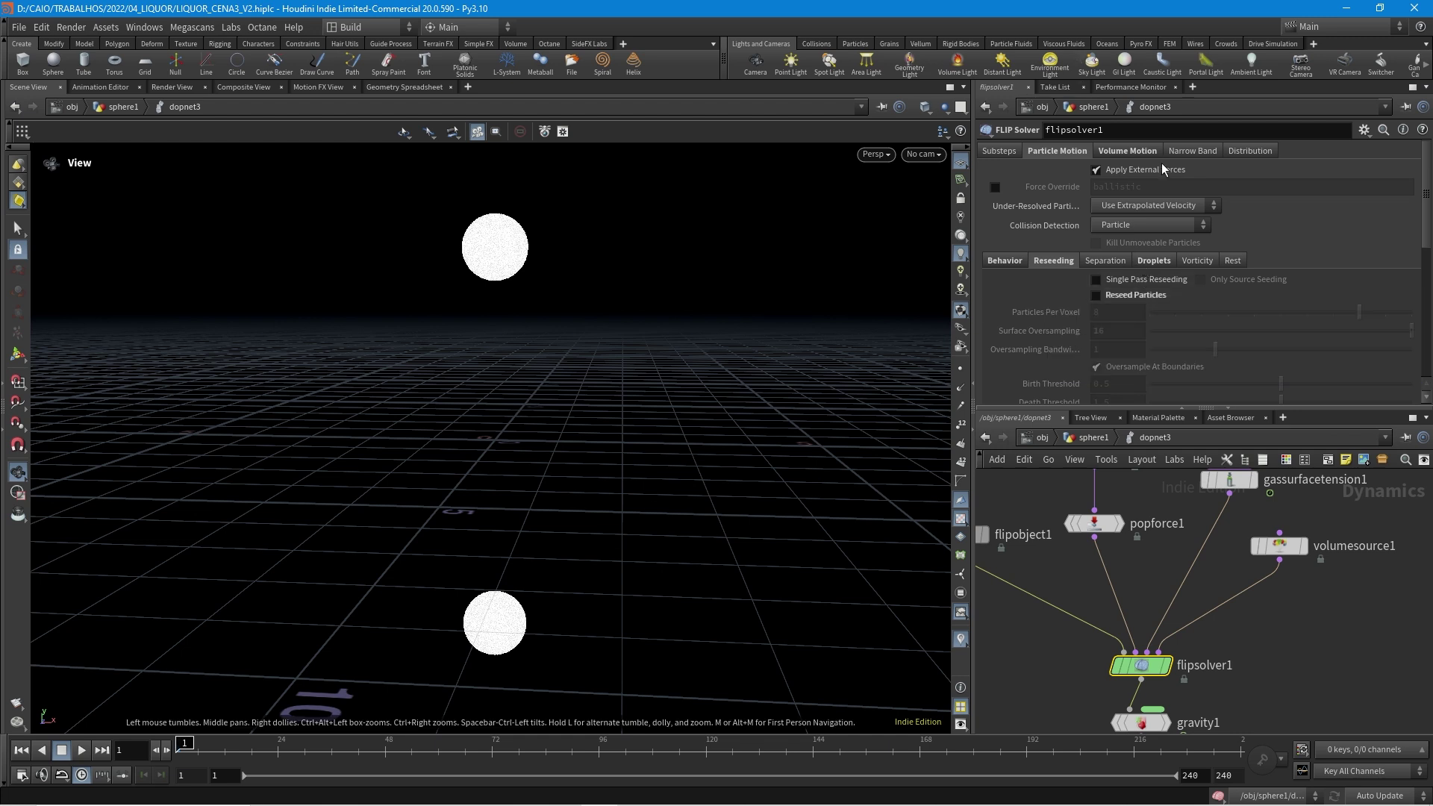
# Step: Disable Viscosity by Attribute and Solve Viscosity with Adaptivity in flipsolver1's volume motion settings
pyautogui.click(1135, 150)
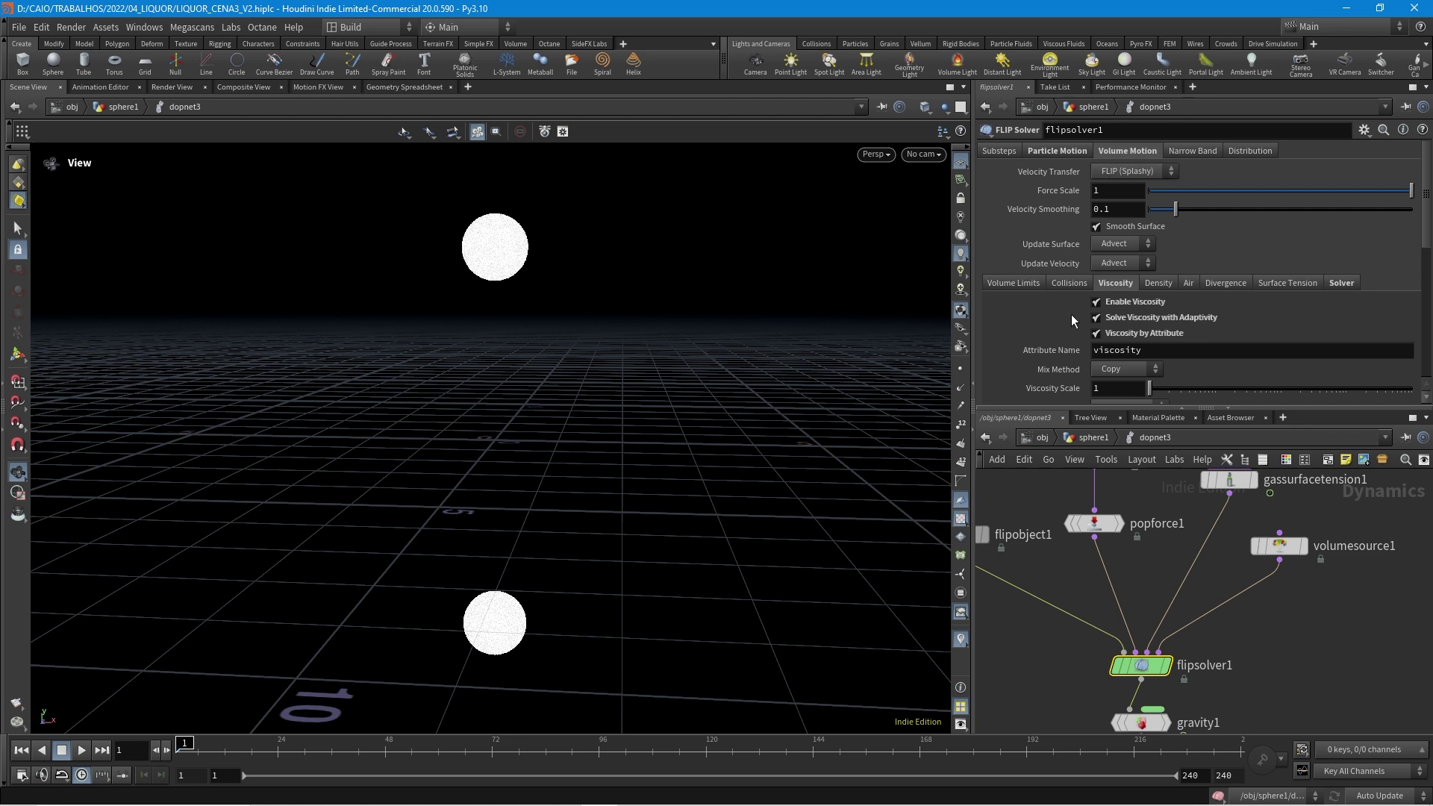
pyautogui.scroll(-1, 1050, 321)
pyautogui.click(1125, 315)
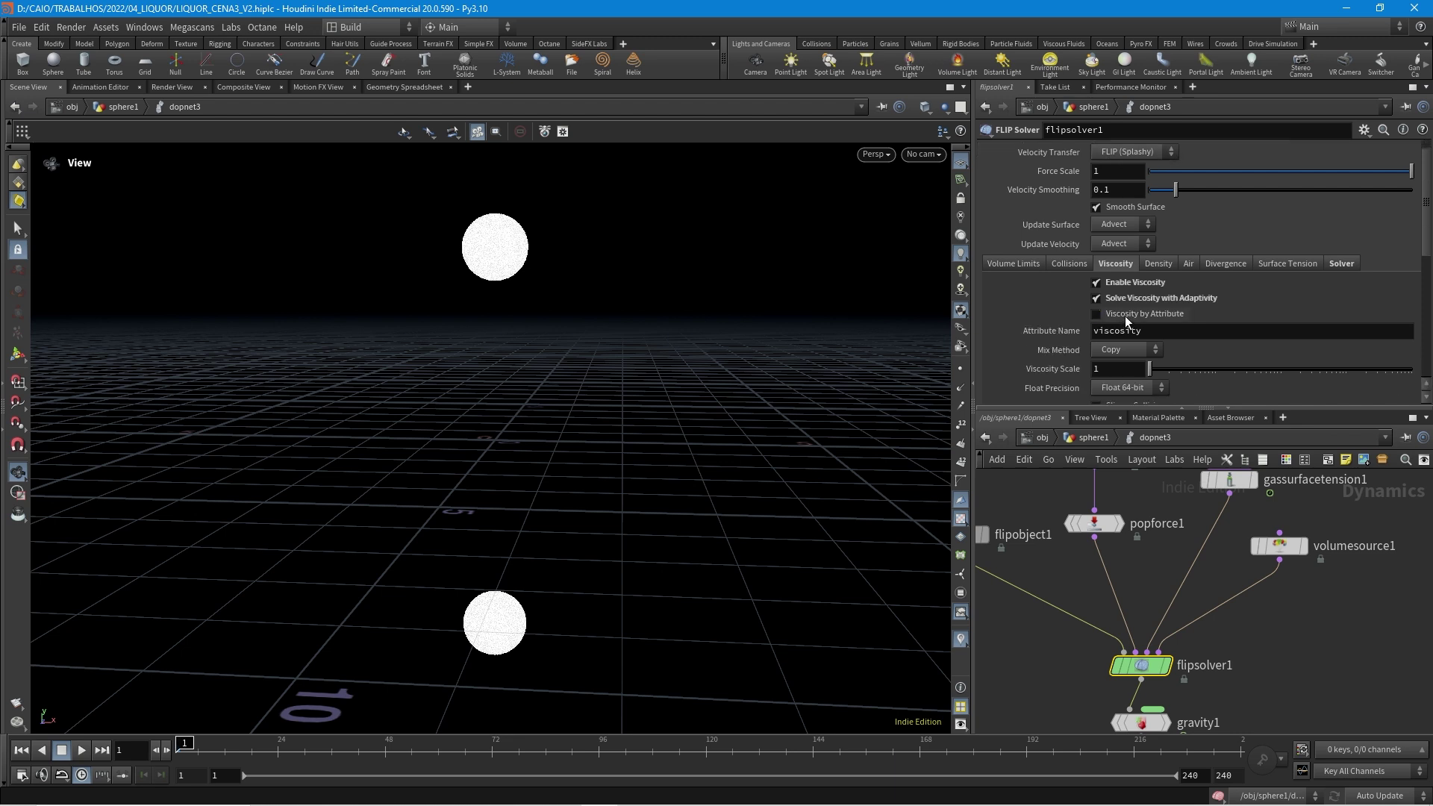
pyautogui.click(1136, 300)
pyautogui.scroll(-2, 1235, 320)
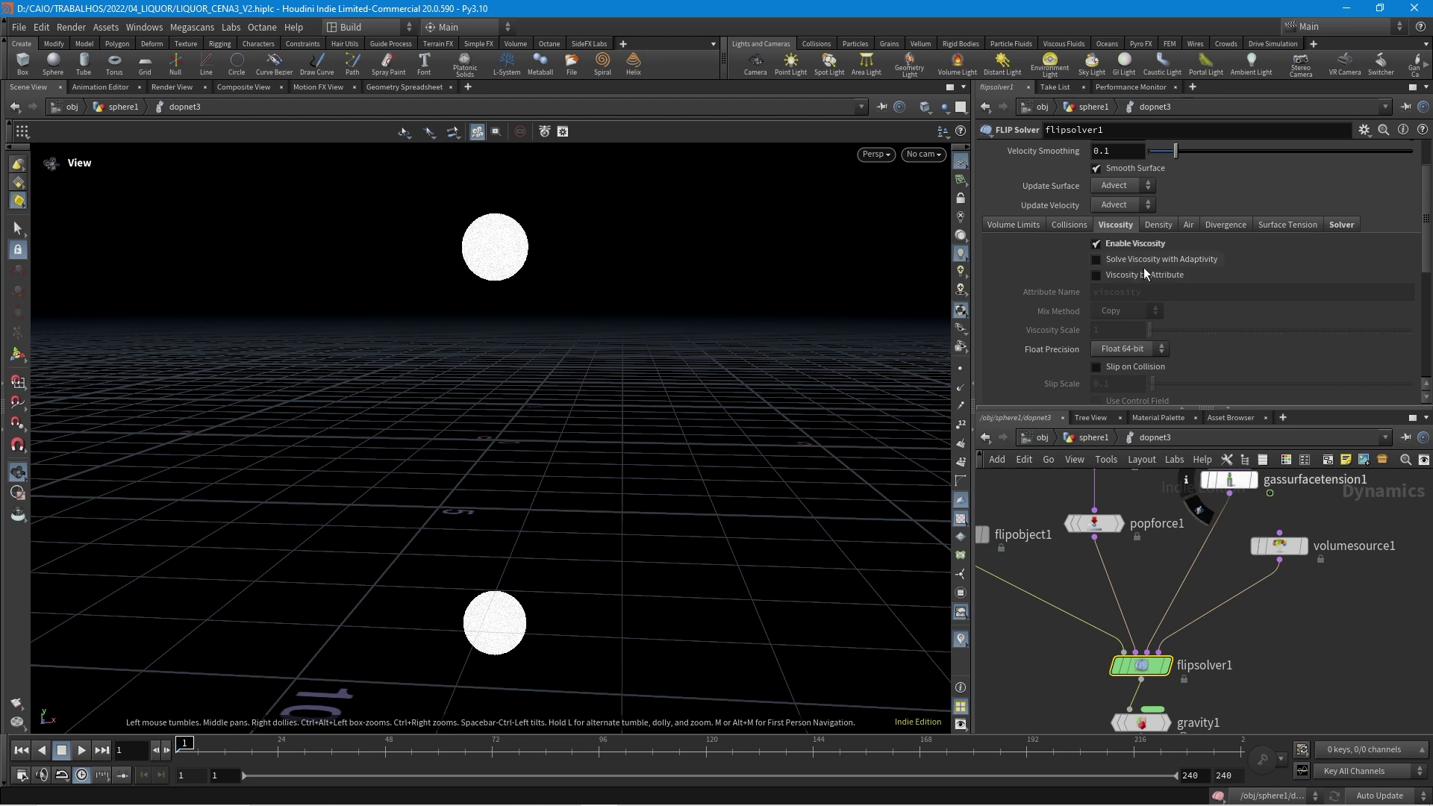
pyautogui.scroll(2, 1282, 277)
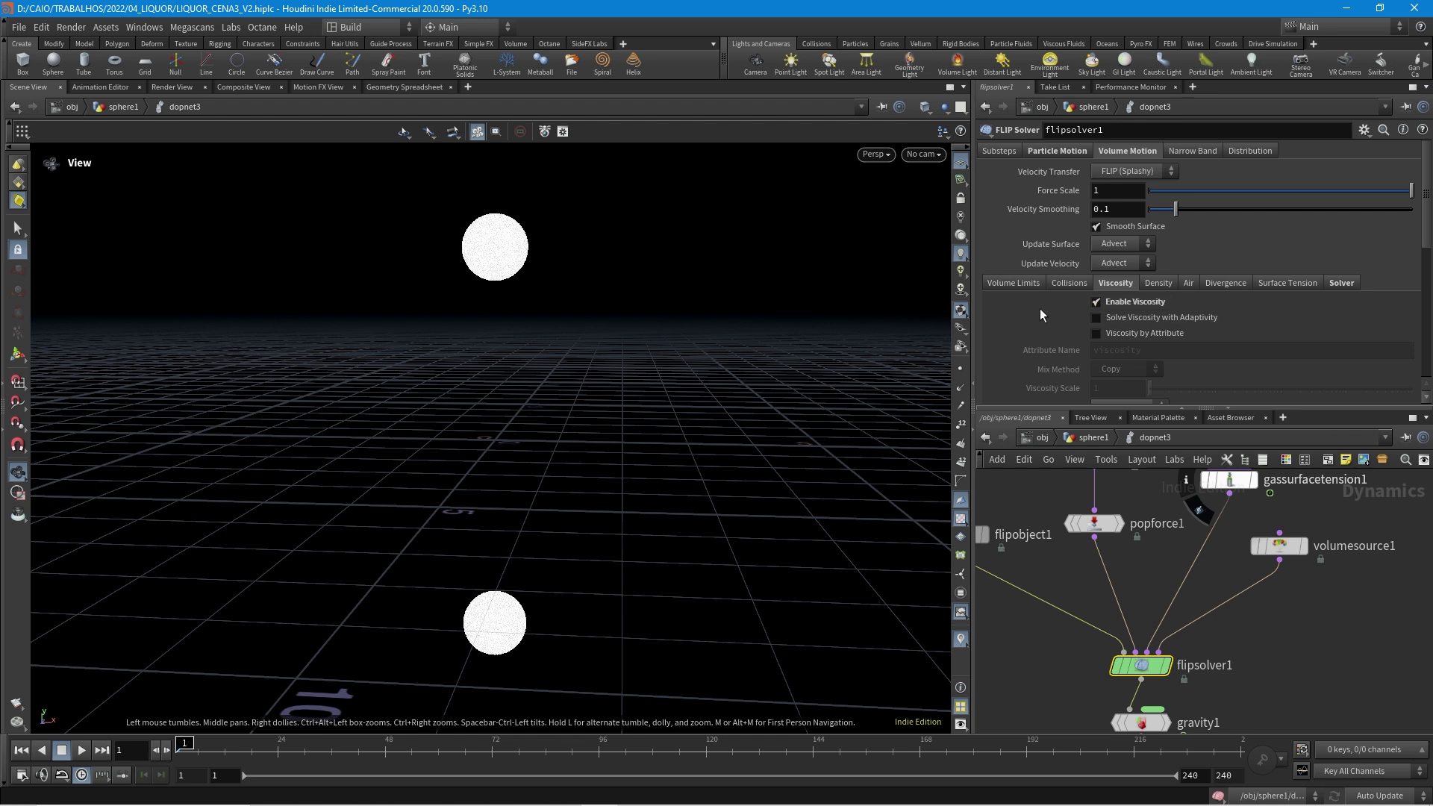
# Step: Set flipobject1's physical Viscosity to 10 and return to the sphere1 network
pyautogui.moveTo(1206, 600); pyautogui.dragTo(1220, 636, button='middle')
pyautogui.moveTo(1034, 620); pyautogui.dragTo(1081, 607, button='middle')
pyautogui.scroll(-1, 1082, 607)
pyautogui.click(1031, 567)
pyautogui.click(1096, 287)
pyautogui.scroll(-2, 1061, 312)
pyautogui.click(1104, 334)
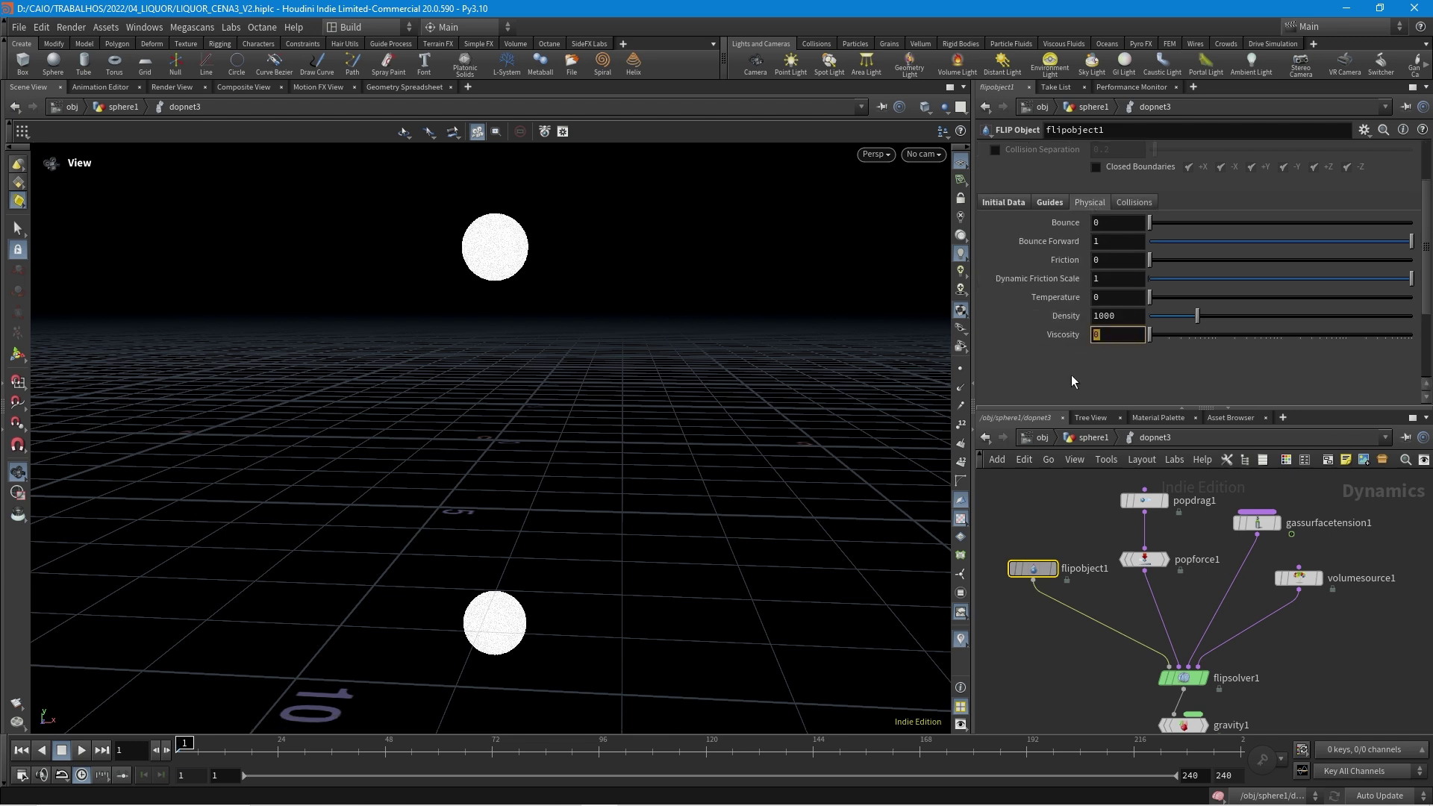
pyautogui.write('10')
pyautogui.press('Return')
pyautogui.click(1092, 438)
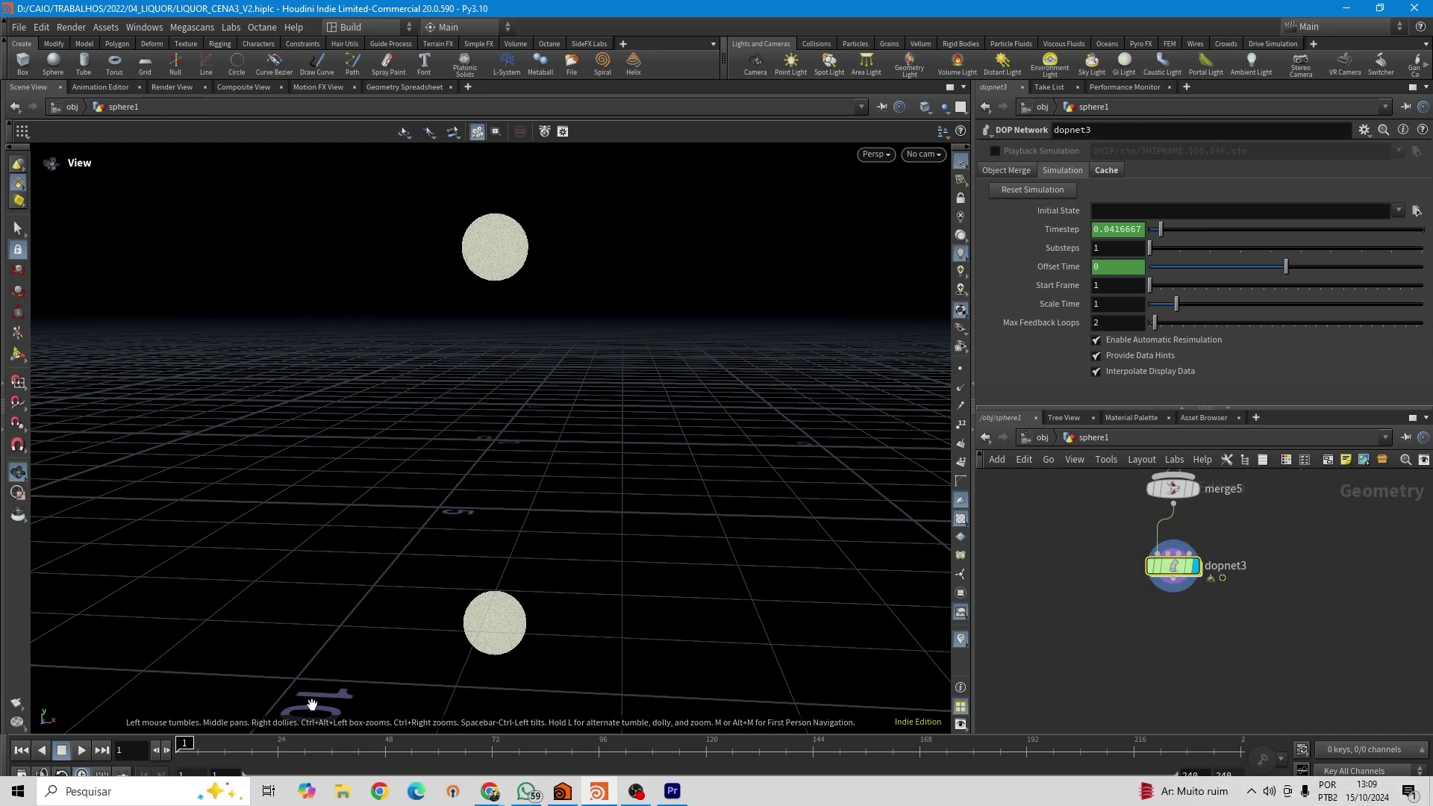
# Step: Scrub the cached simulation to frame 34, examine the liquid splash from several angles, and return to frame 1
pyautogui.moveTo(347, 744); pyautogui.dragTo(159, 758)
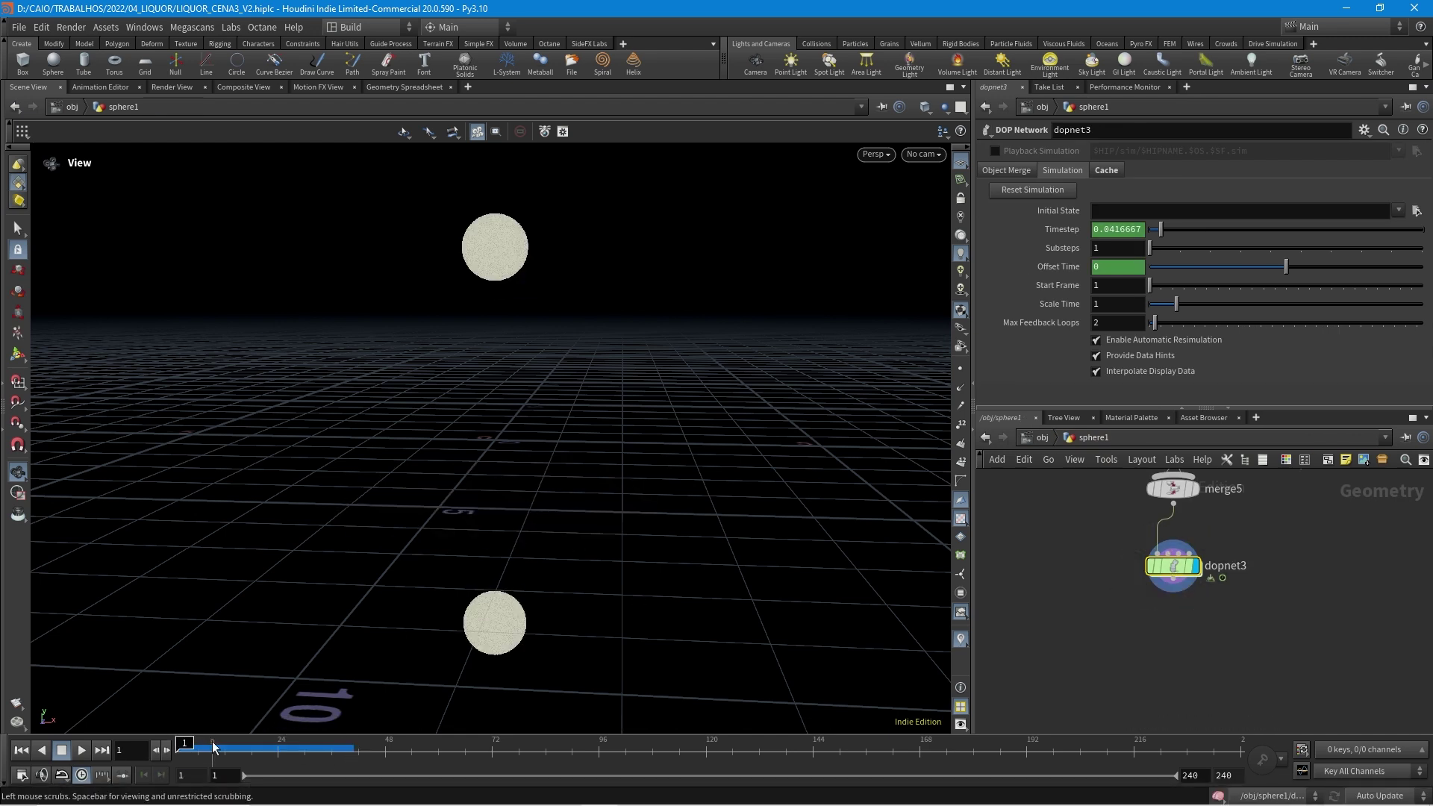
pyautogui.moveTo(183, 744); pyautogui.dragTo(322, 743)
pyautogui.moveTo(504, 488); pyautogui.dragTo(505, 601)
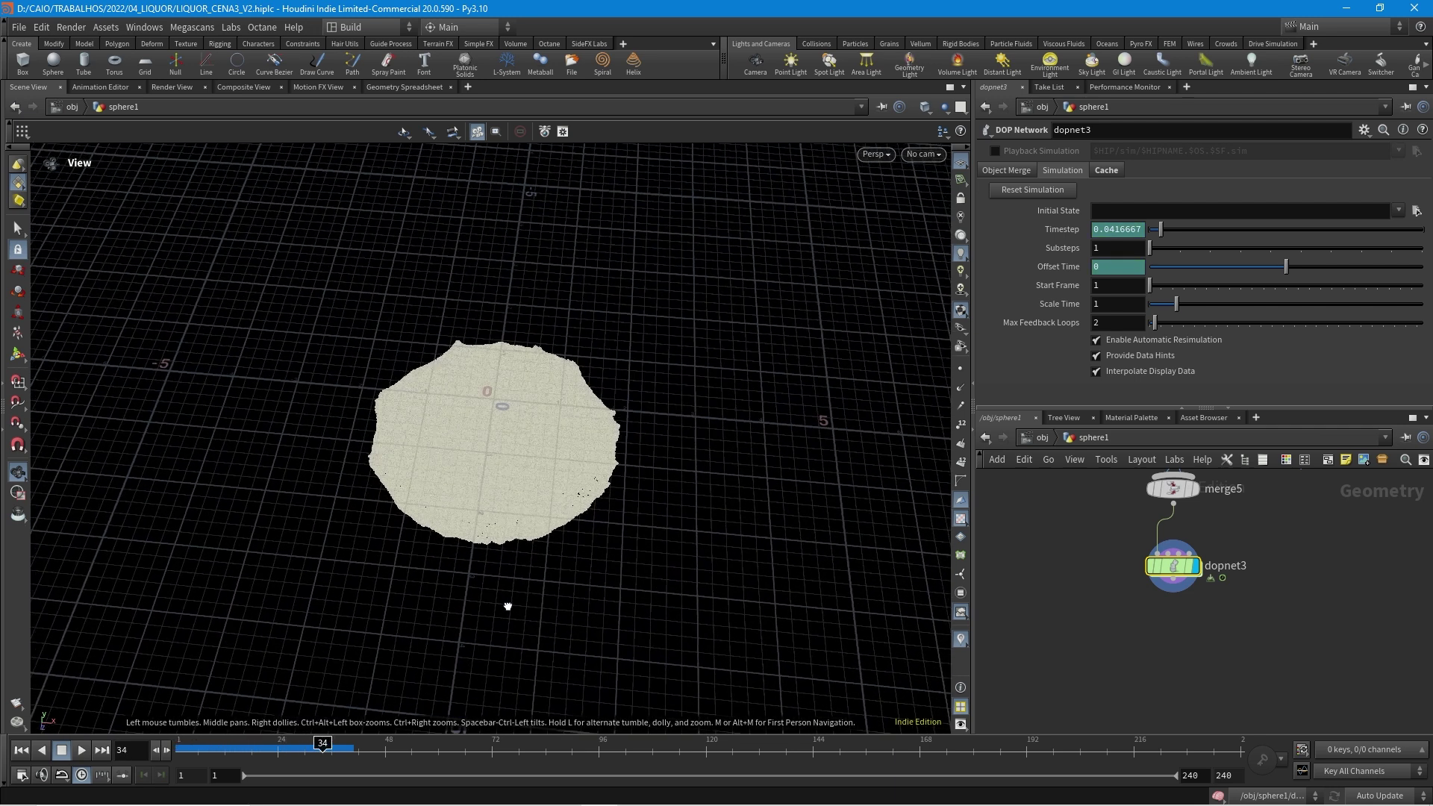
pyautogui.scroll(3, 522, 422)
pyautogui.moveTo(522, 418); pyautogui.dragTo(477, 414)
pyautogui.moveTo(489, 502); pyautogui.dragTo(481, 391)
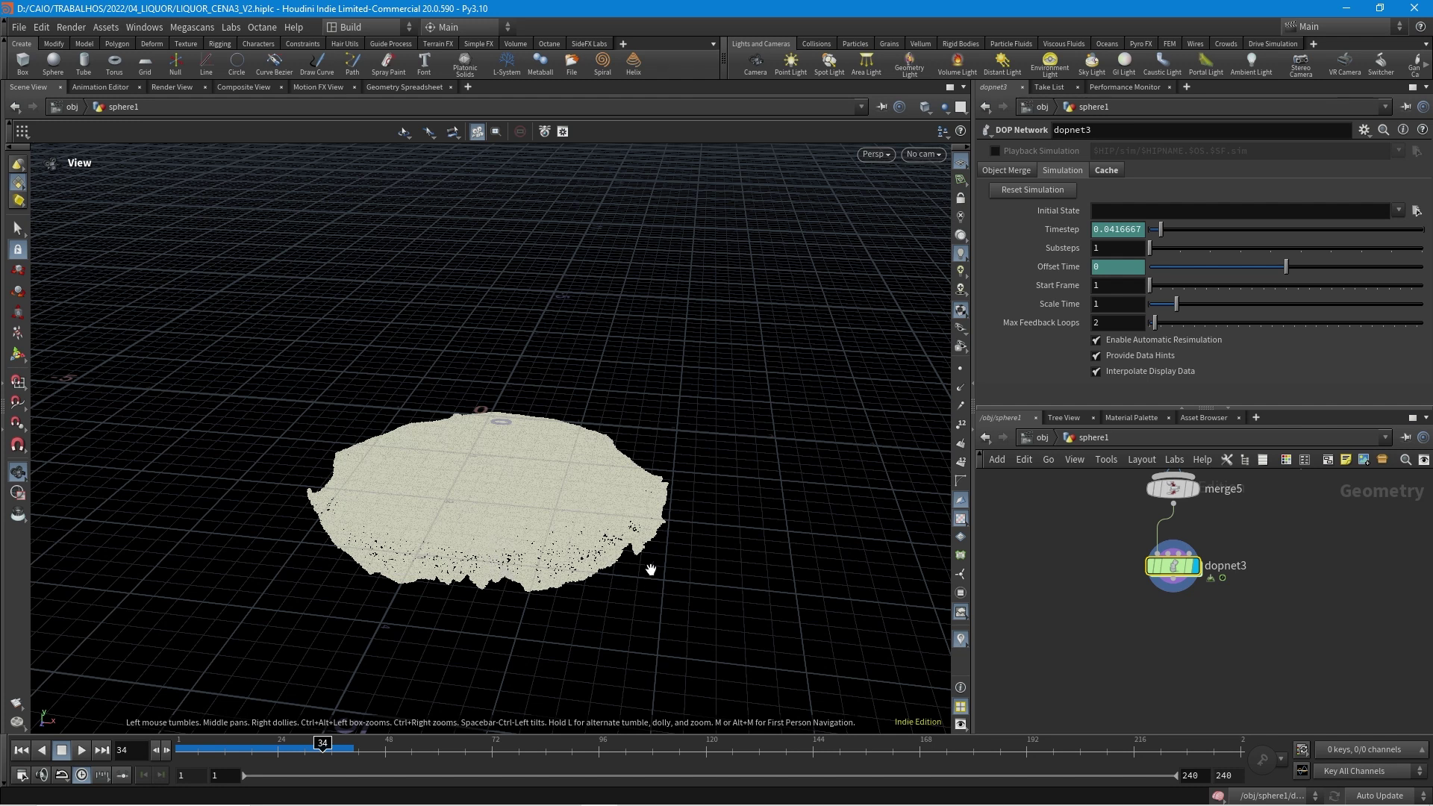
pyautogui.moveTo(508, 486); pyautogui.dragTo(518, 515)
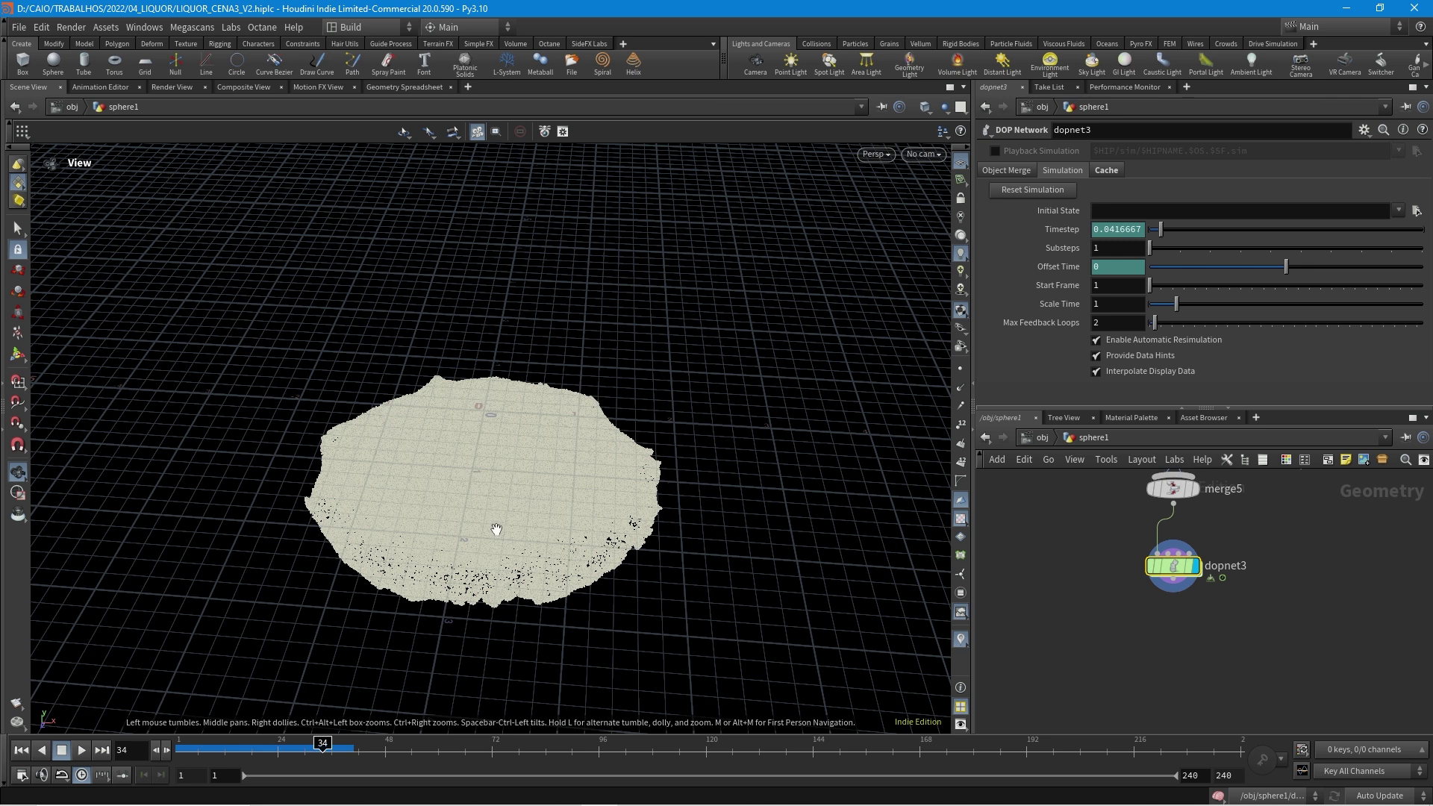
pyautogui.moveTo(495, 527); pyautogui.dragTo(419, 502)
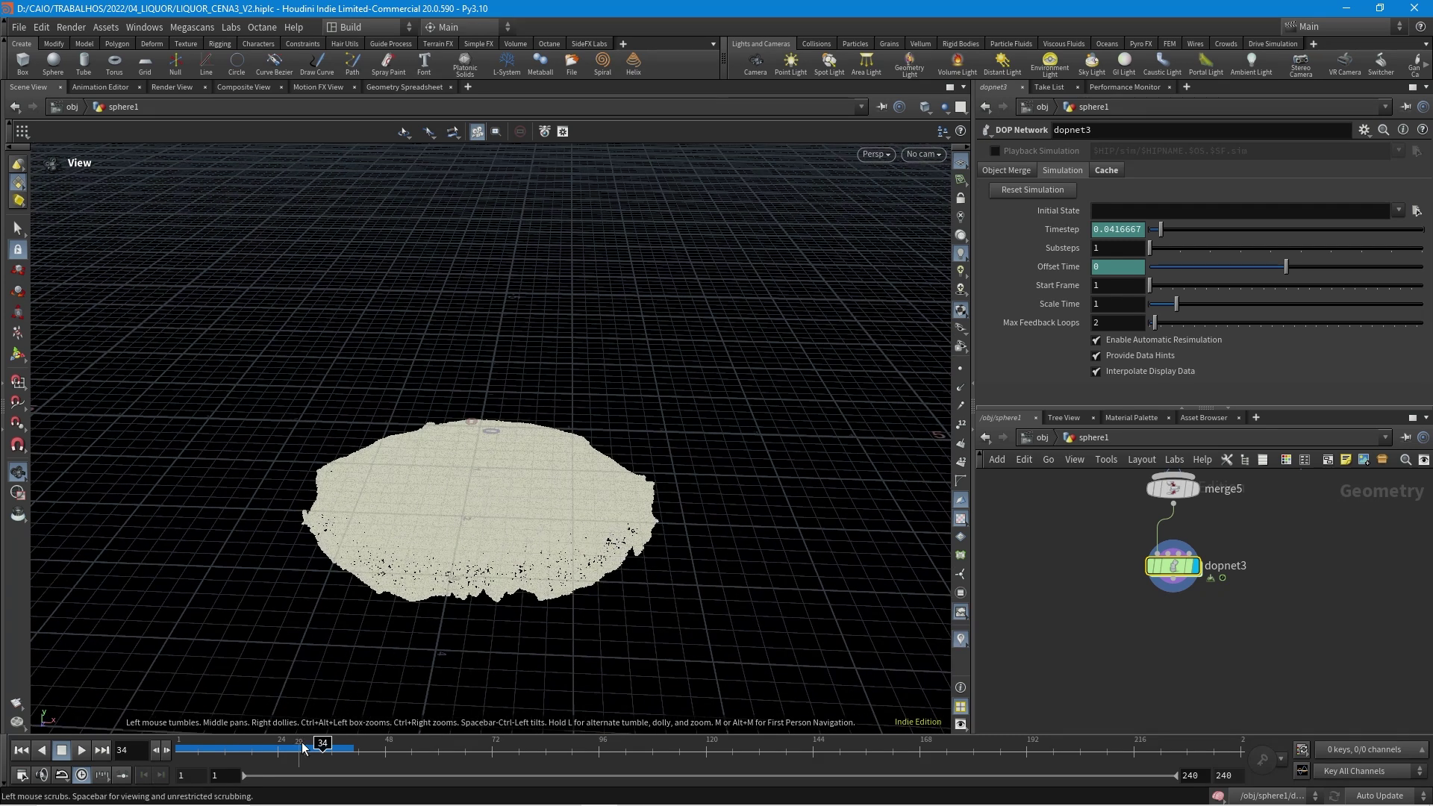
pyautogui.hotkey('ctrl', 'Up')
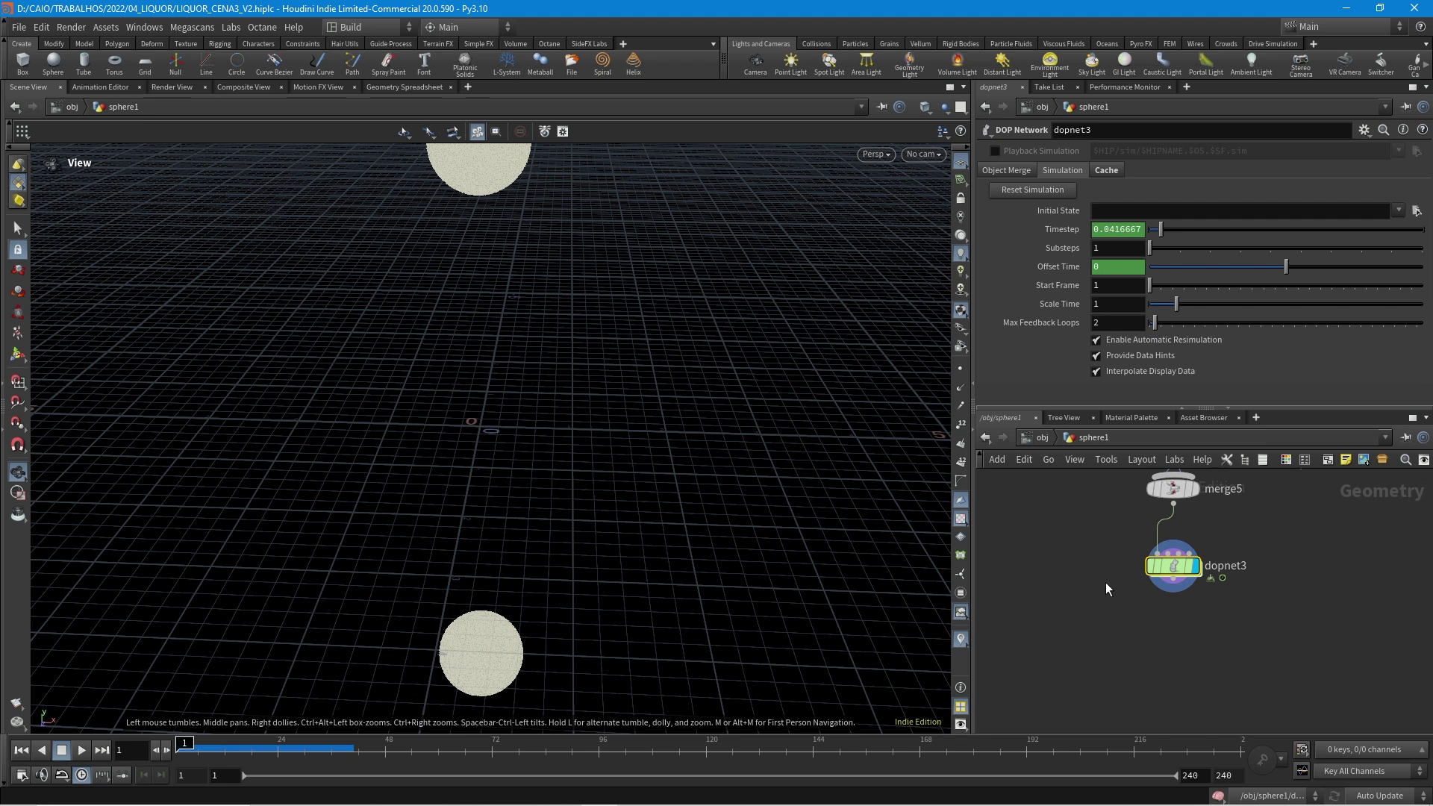
# Step: Copy the viscosity attribute noise node from the chain above dopnet1 and insert it between merge5 and dopnet3
pyautogui.scroll(-4, 1104, 503)
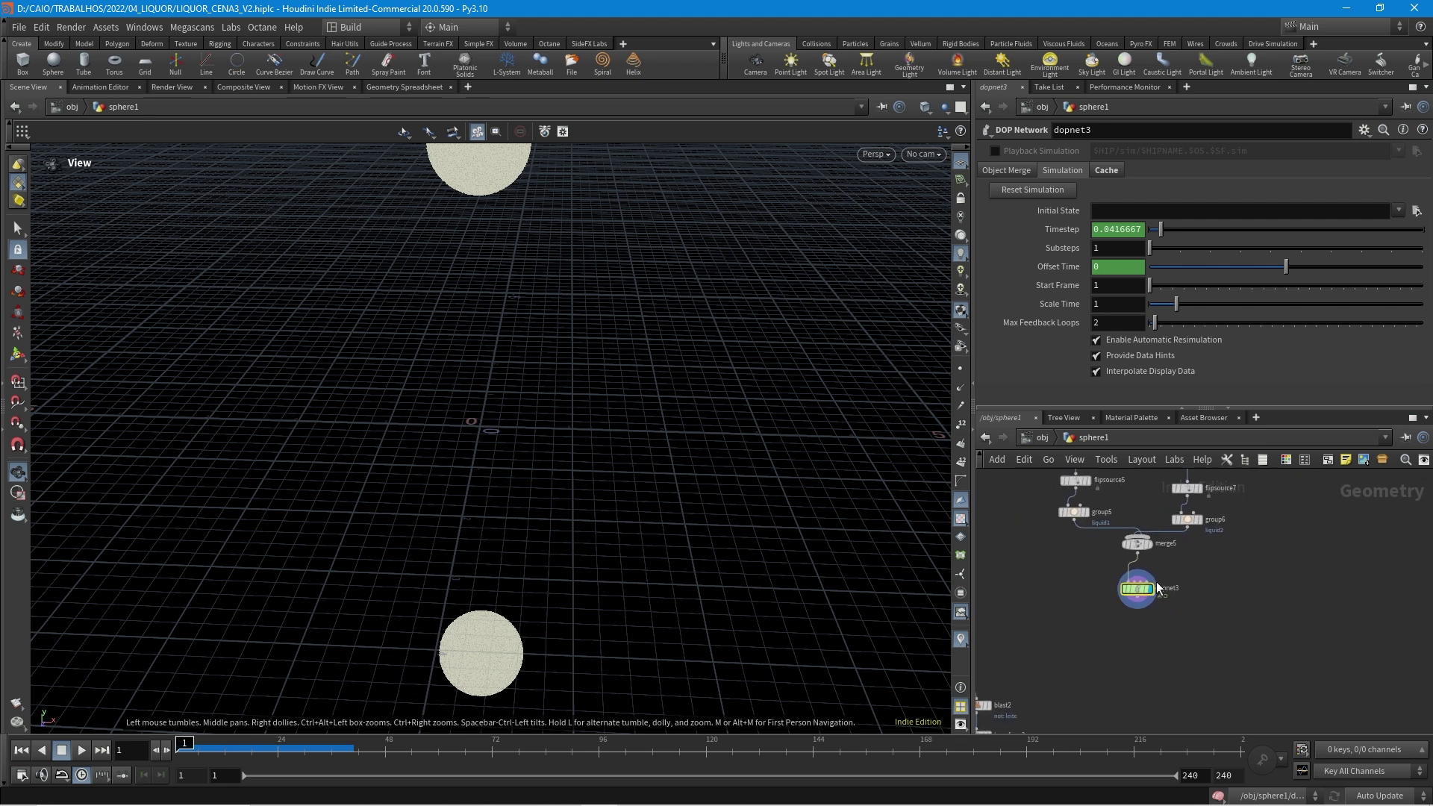
pyautogui.moveTo(1134, 590); pyautogui.dragTo(1141, 615)
pyautogui.moveTo(1054, 597); pyautogui.dragTo(1279, 598, button='middle')
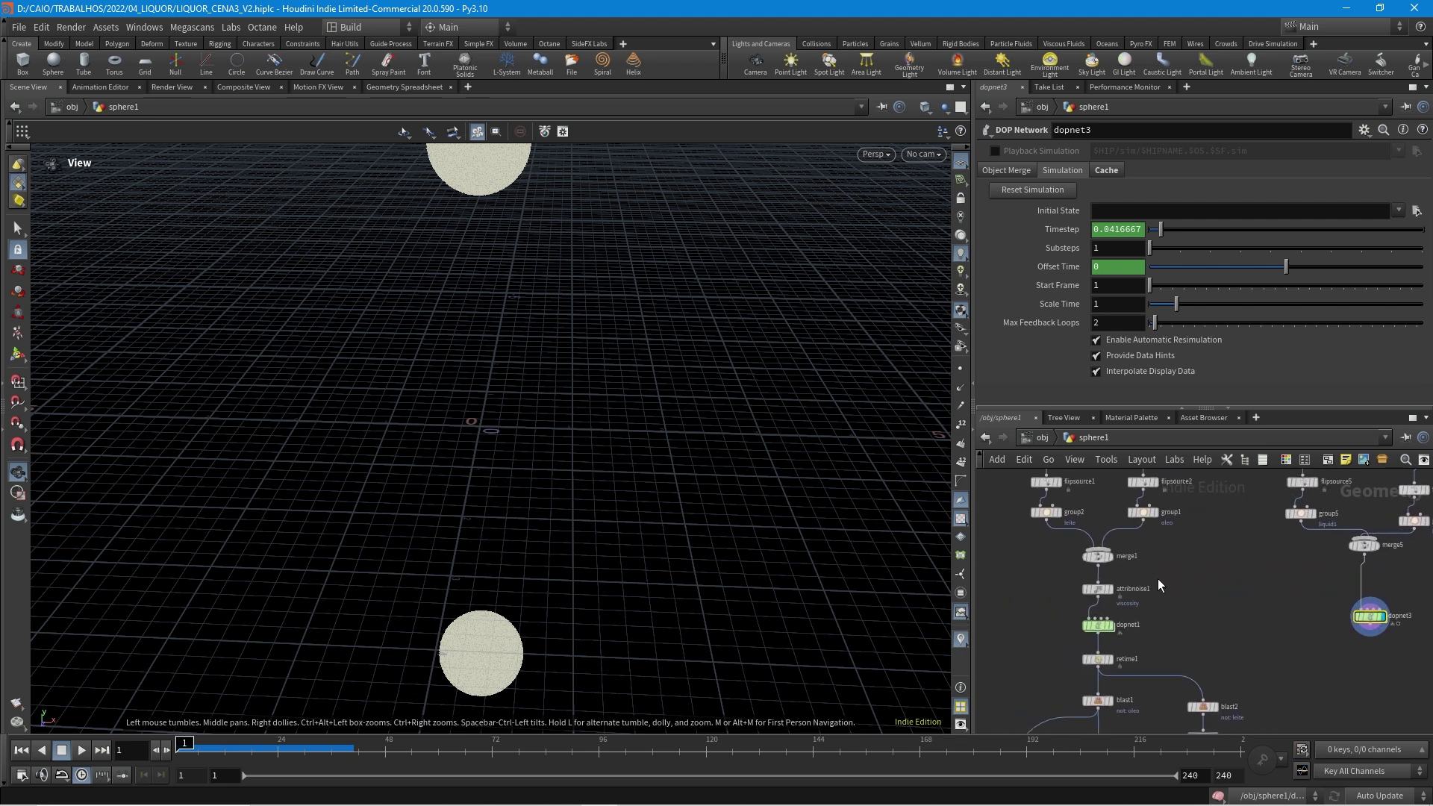
pyautogui.moveTo(1067, 592); pyautogui.dragTo(1398, 573)
pyautogui.moveTo(1391, 572); pyautogui.dragTo(1242, 579, button='middle')
pyautogui.scroll(4, 1249, 613)
pyautogui.moveTo(1165, 582); pyautogui.dragTo(1169, 554)
pyautogui.moveTo(1266, 537); pyautogui.dragTo(1272, 686, button='middle')
# Step: Compare merge5's attributes with attribnoise4's, visualizing viscosity on the spheres, and review the noise range and remap ramp
pyautogui.click(1165, 586)
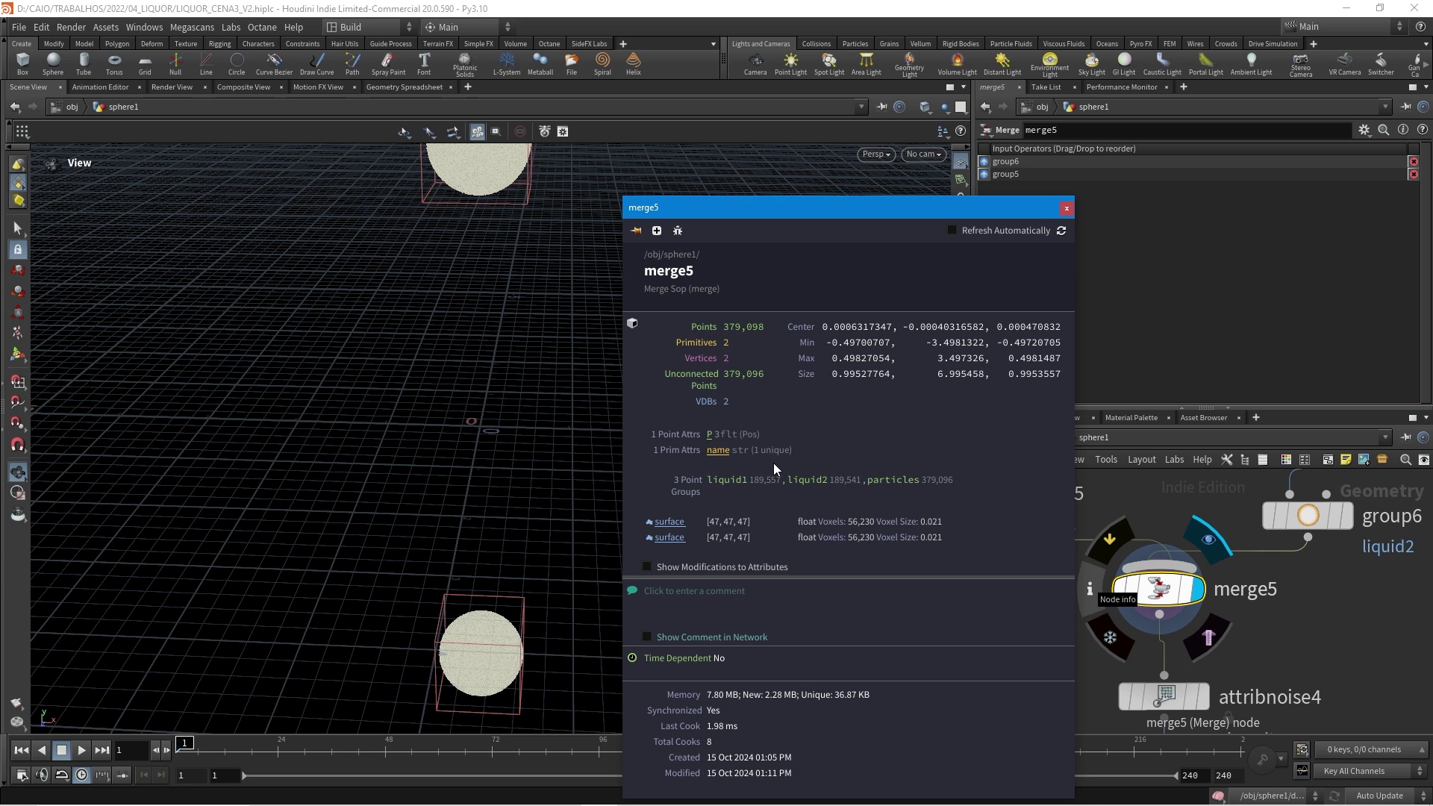
pyautogui.click(1066, 208)
pyautogui.click(1138, 696)
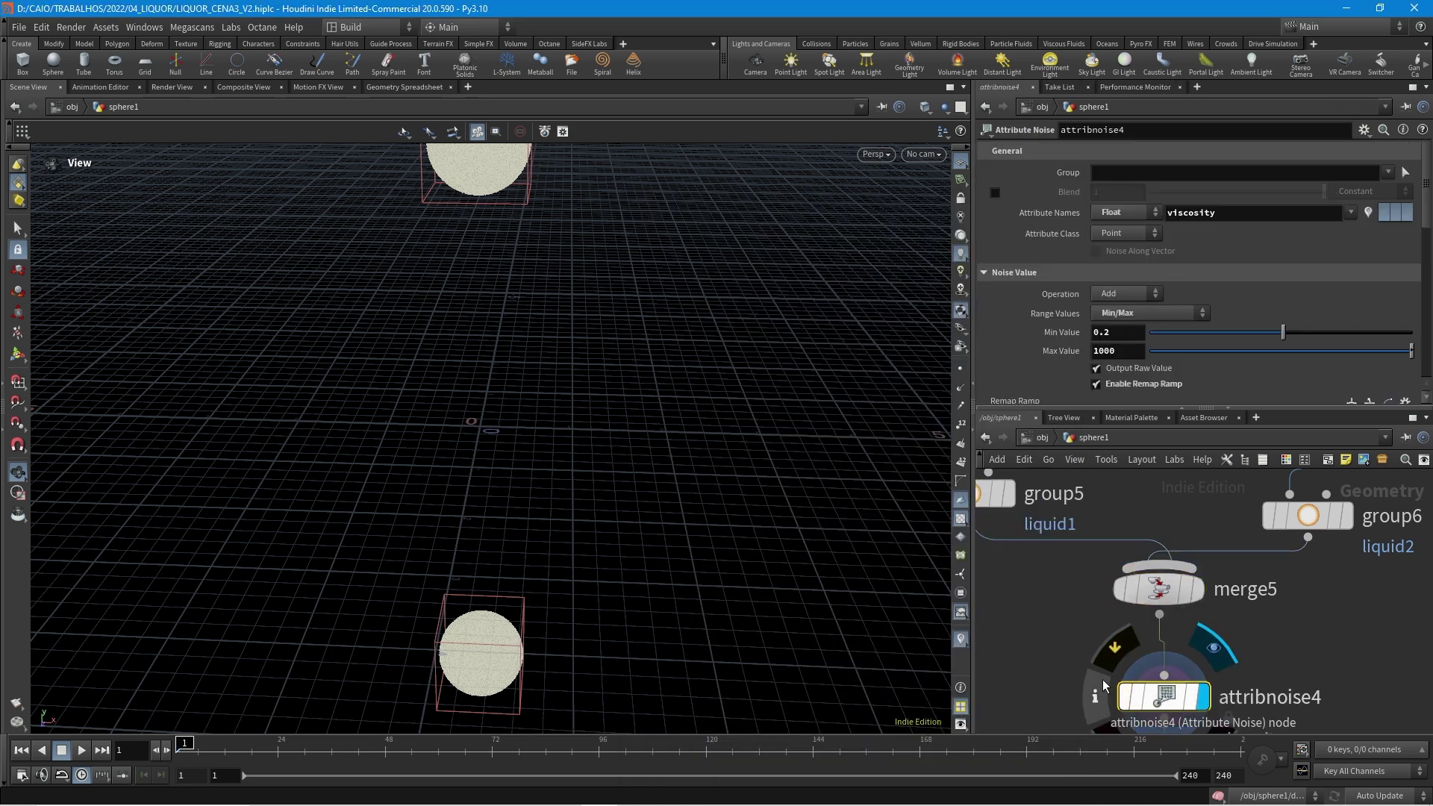
pyautogui.click(1094, 695)
pyautogui.click(806, 377)
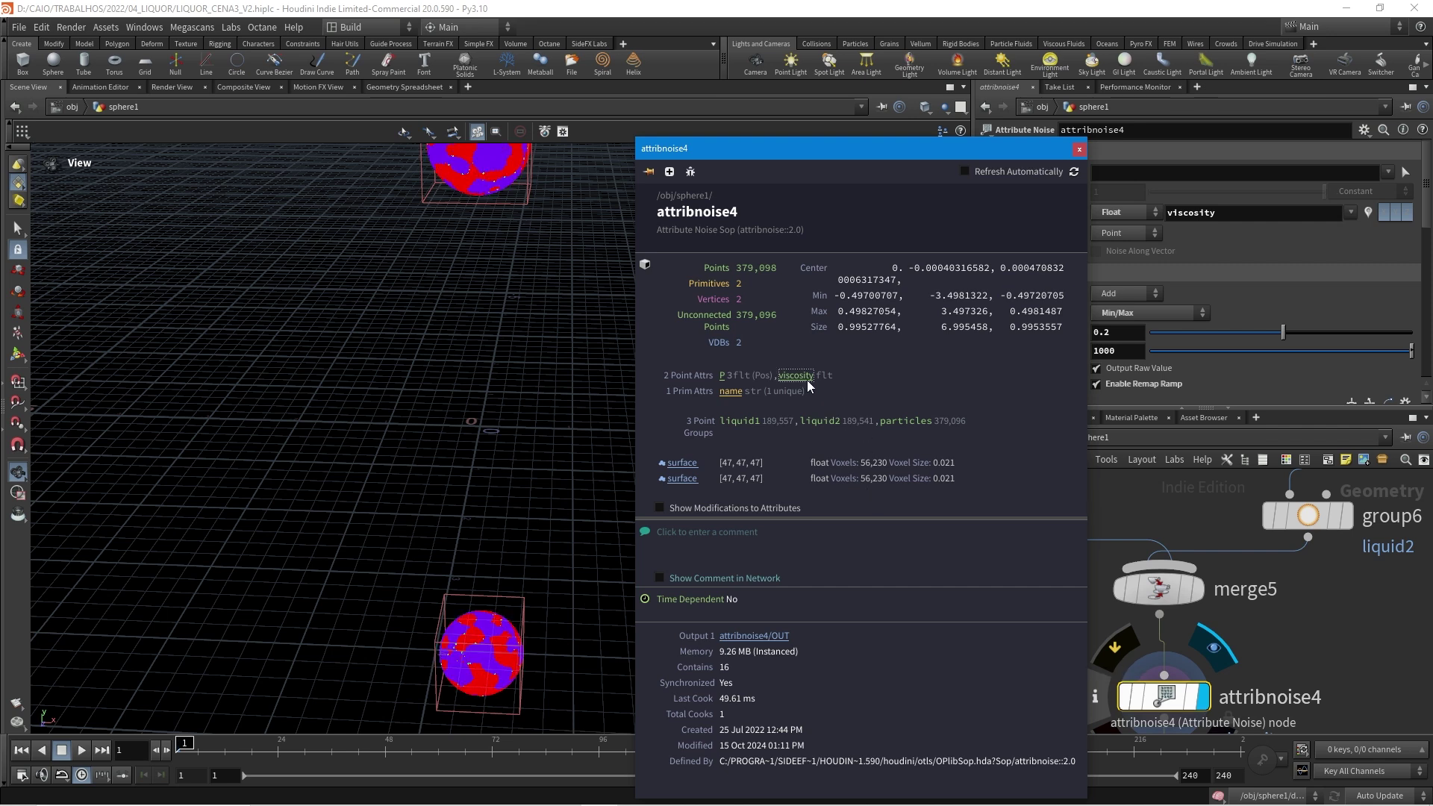
pyautogui.scroll(-2, 442, 628)
pyautogui.moveTo(456, 621); pyautogui.dragTo(538, 519)
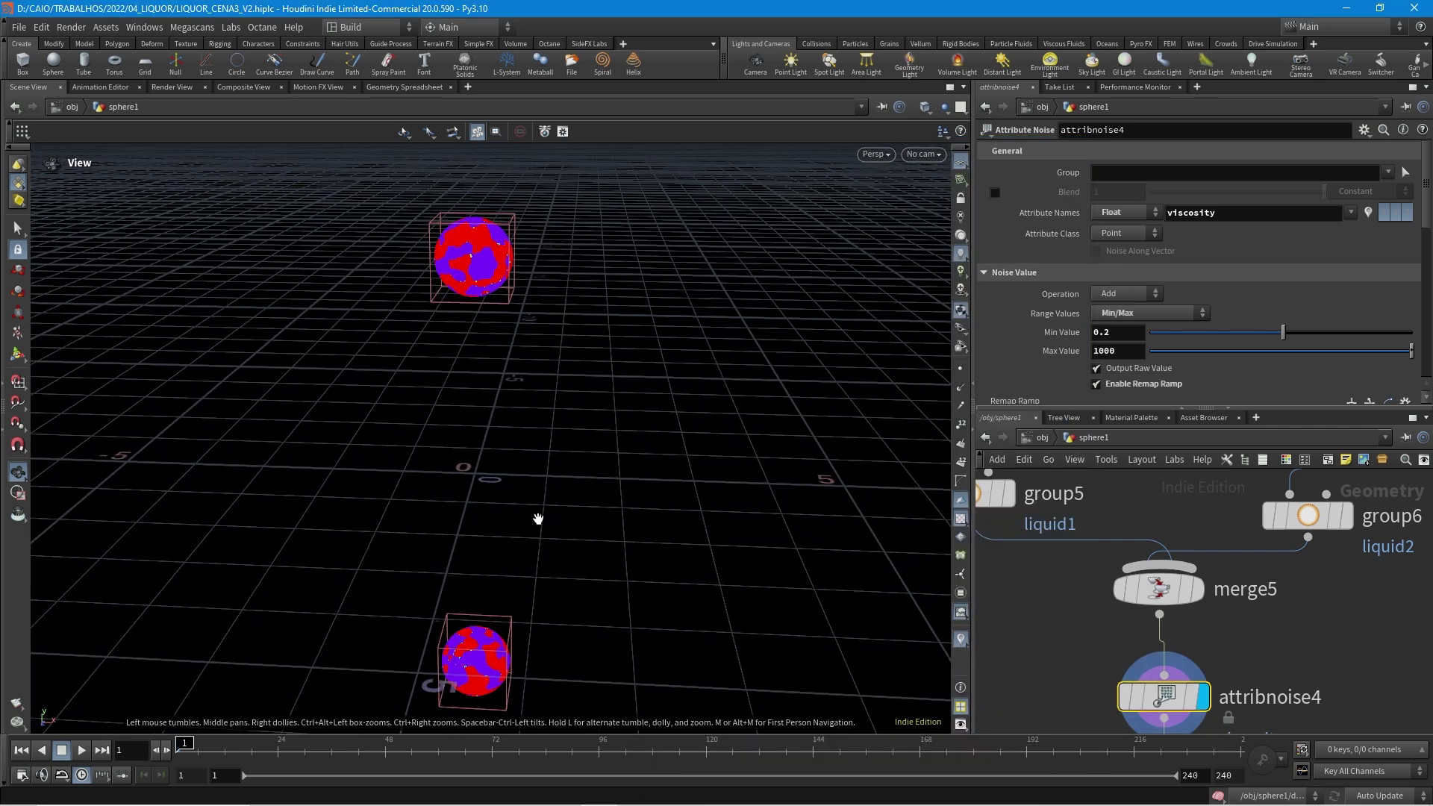
pyautogui.moveTo(1275, 656); pyautogui.dragTo(1262, 571, button='middle')
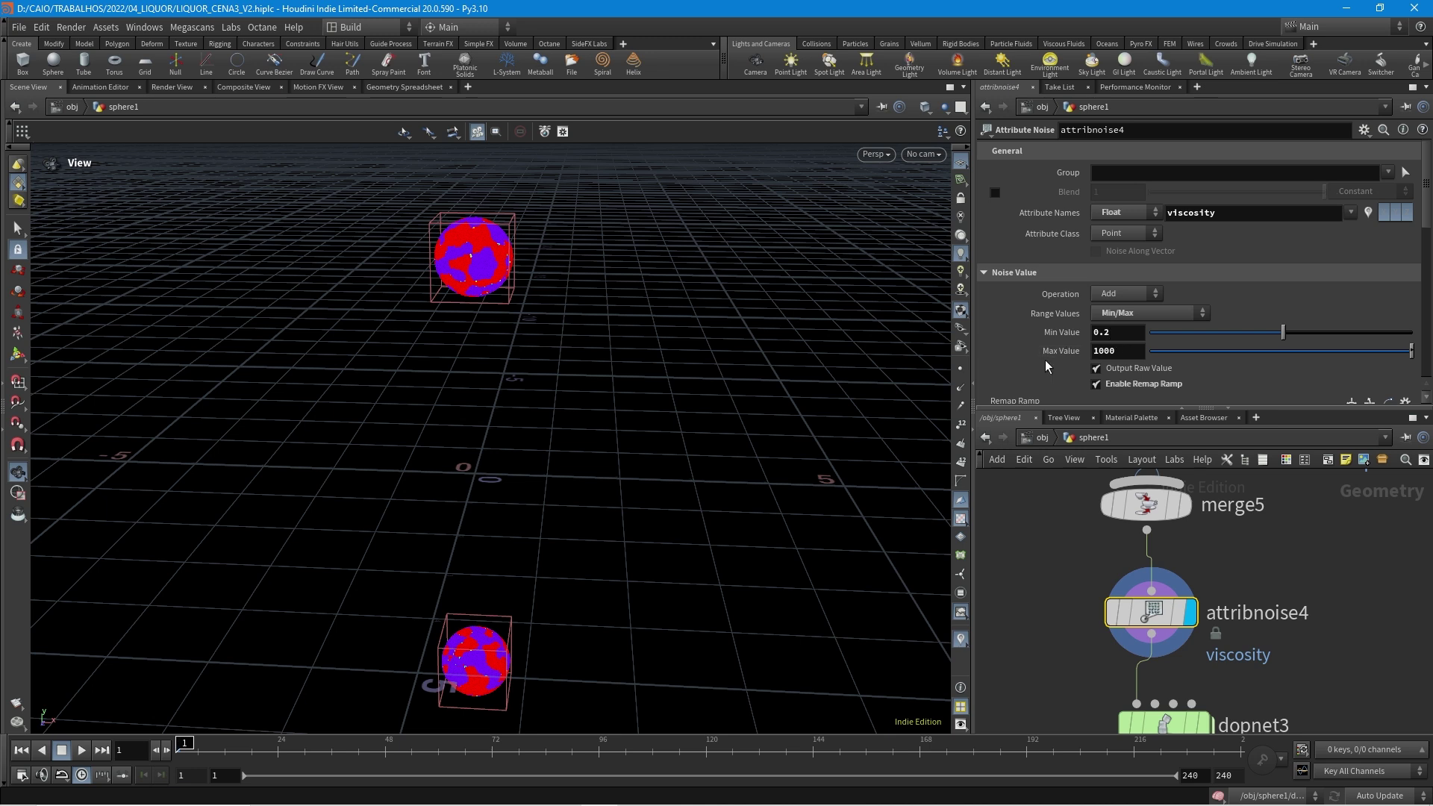
pyautogui.scroll(-1, 1044, 343)
pyautogui.scroll(-1, 1043, 333)
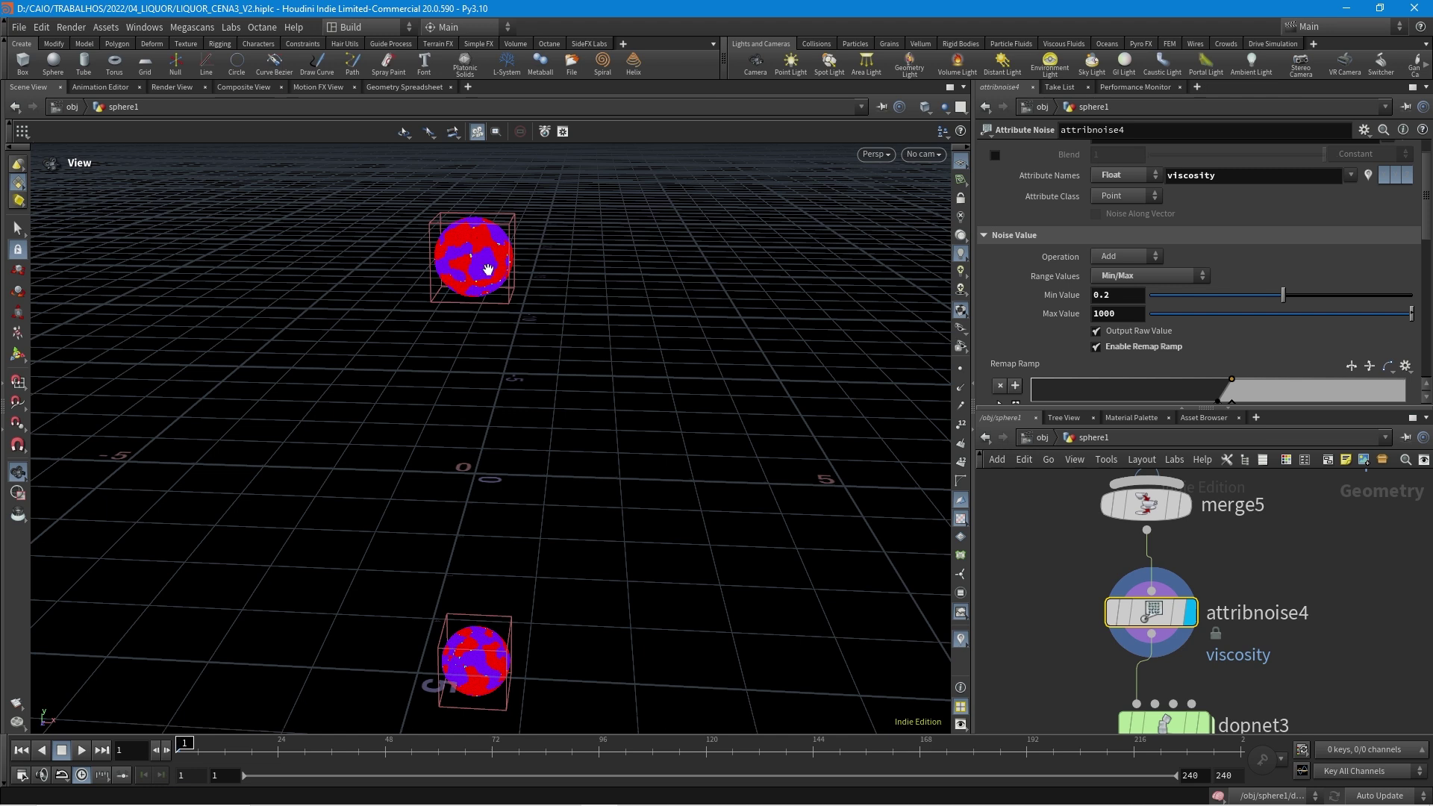
# Step: Display dopnet3 and enable Viscosity by Attribute and Solve Viscosity with Adaptivity on its flipsolver1
pyautogui.moveTo(1284, 630); pyautogui.dragTo(1257, 544, button='middle')
pyautogui.click(1155, 663)
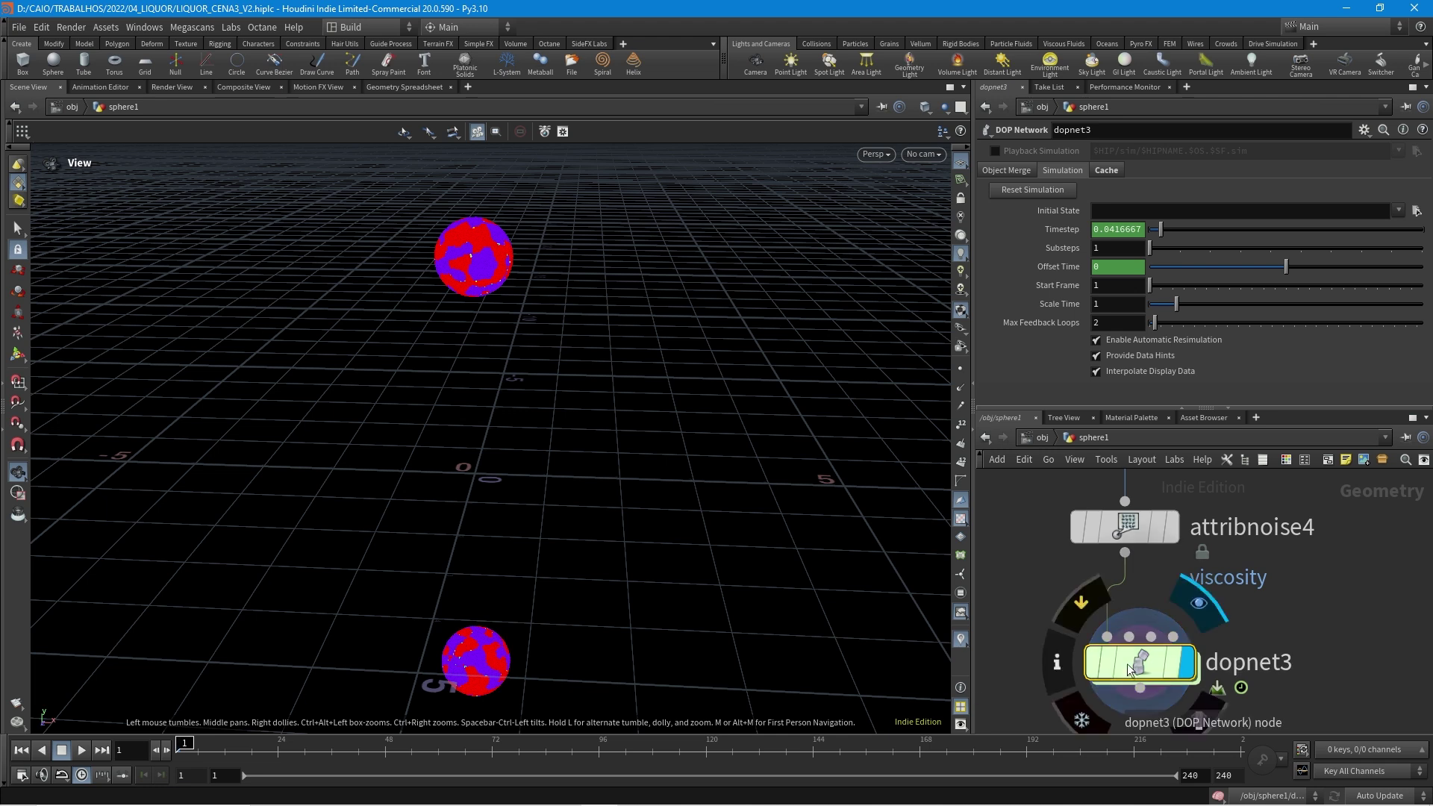
pyautogui.doubleClick(1164, 662)
pyautogui.click(1184, 679)
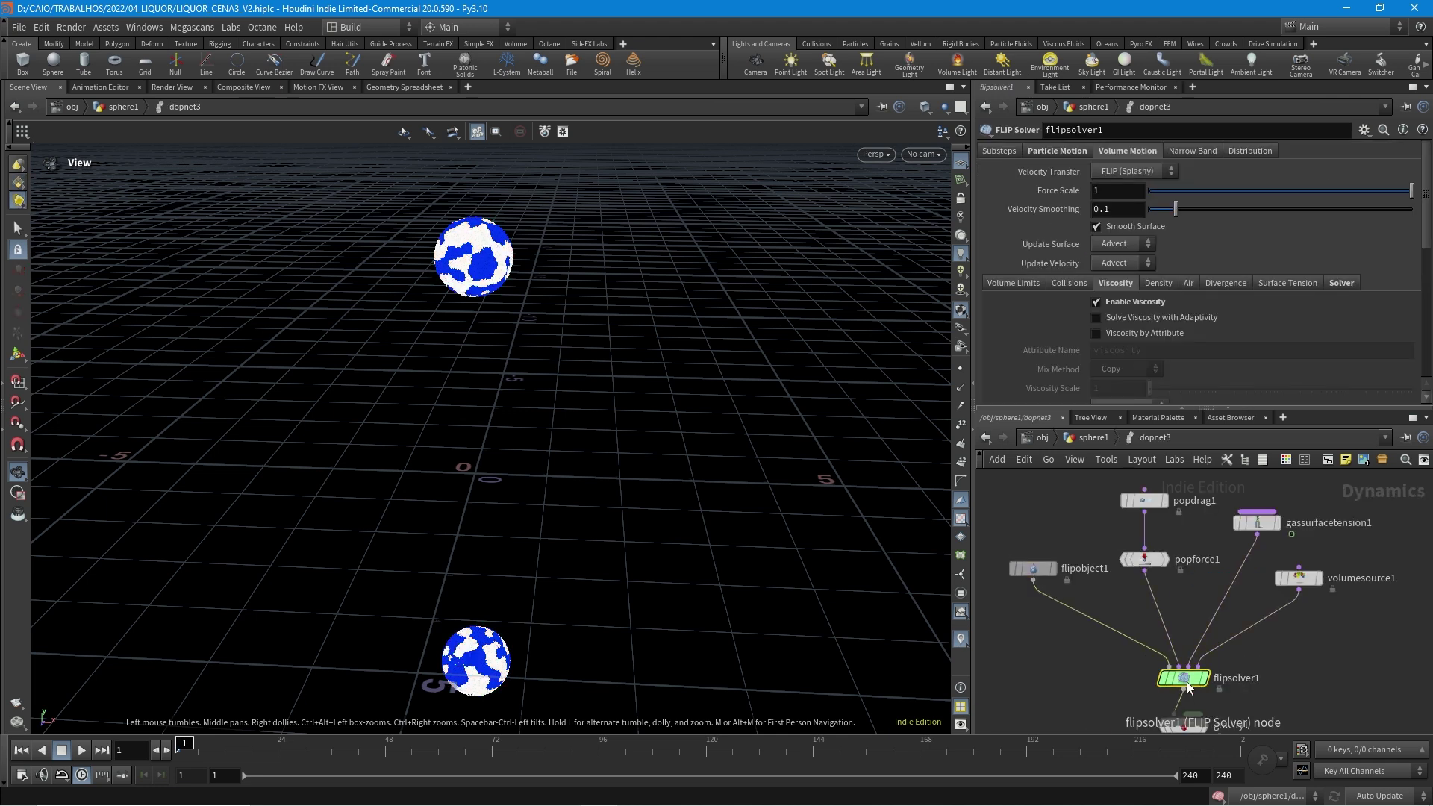
pyautogui.click(1110, 335)
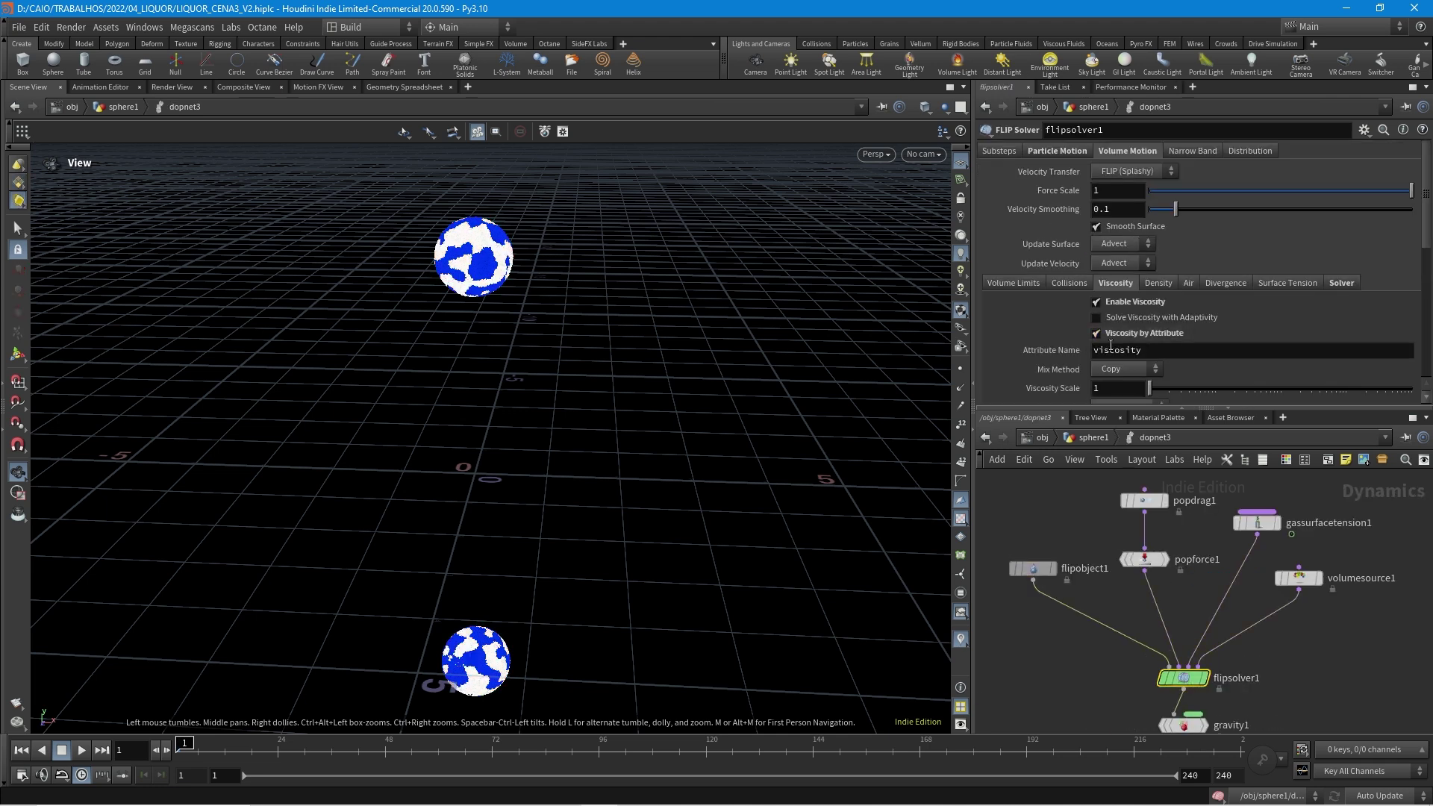
pyautogui.click(1095, 318)
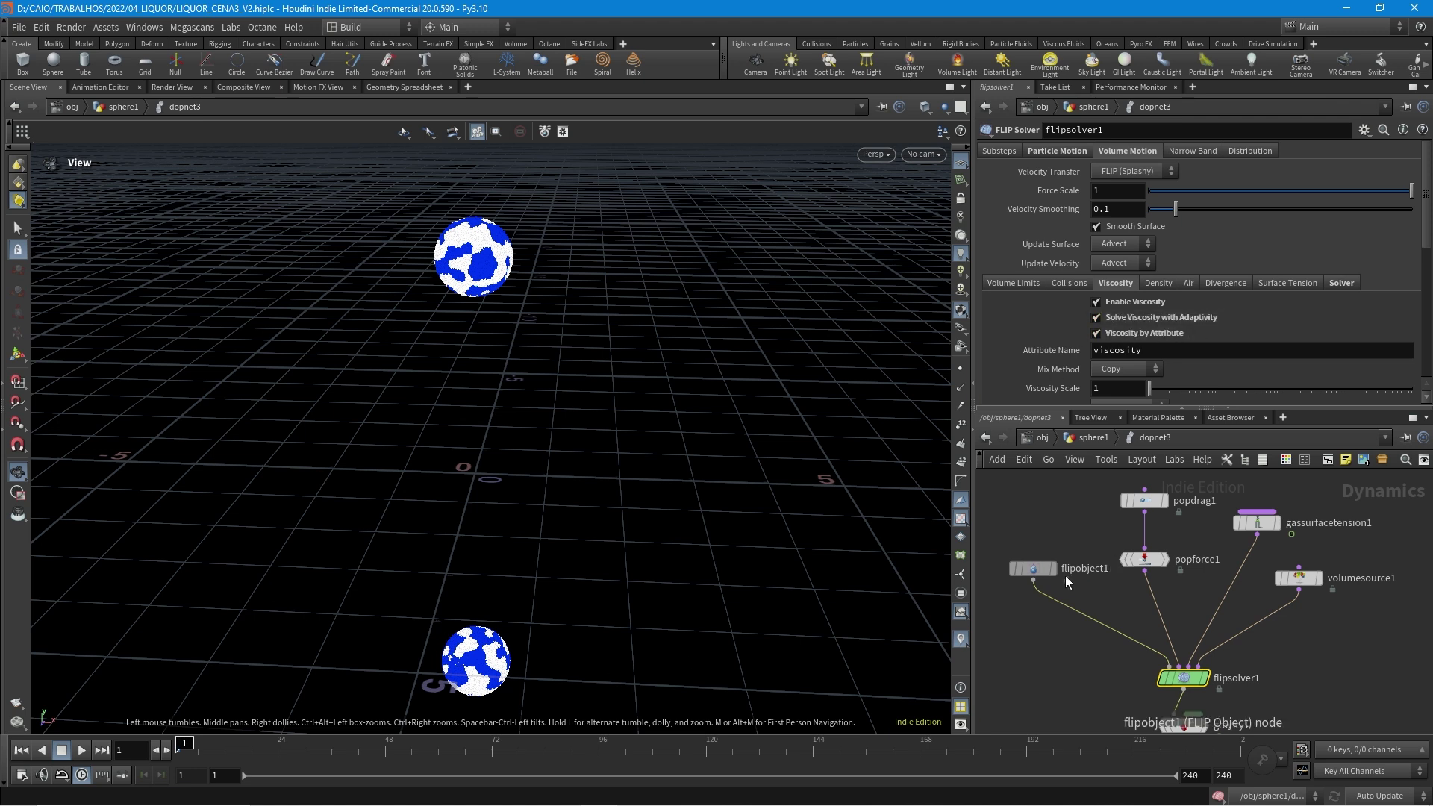
# Step: Review flipobject1's guide visualization settings, including the color ramp, Visualization Attrib and Visualization Range
pyautogui.click(1034, 571)
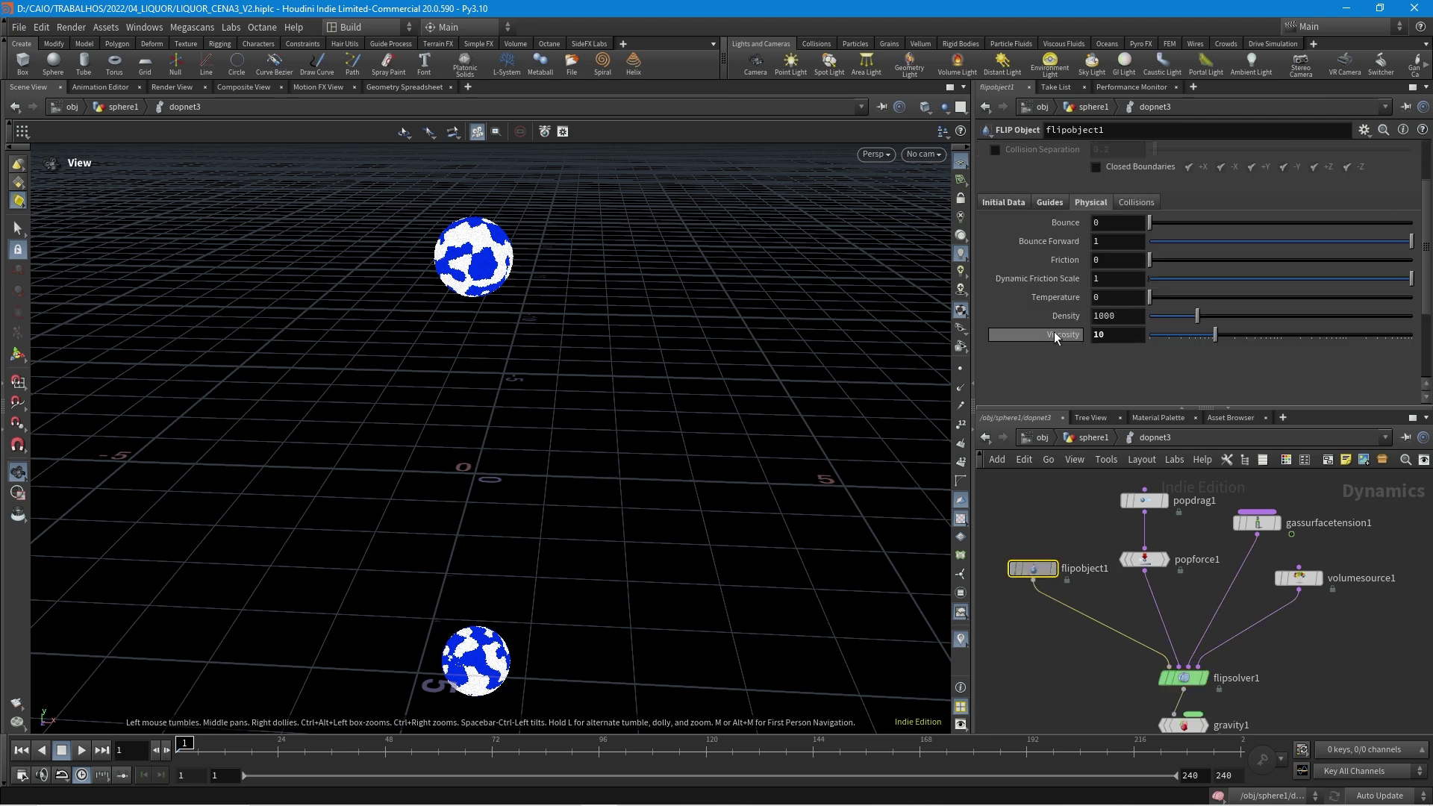
pyautogui.click(1049, 203)
pyautogui.scroll(-3, 1035, 267)
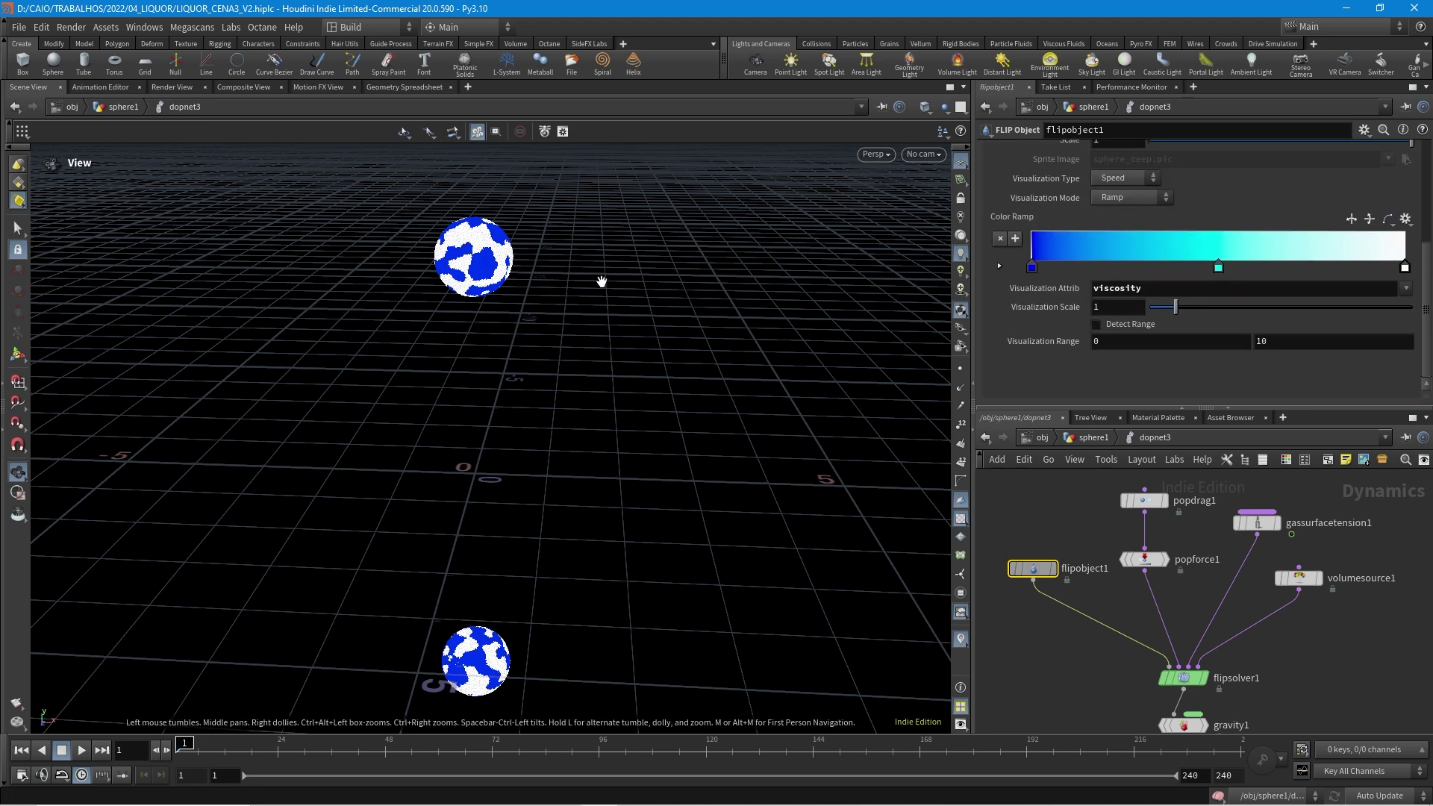
pyautogui.moveTo(501, 270)
pyautogui.mouseDown()
pyautogui.moveTo(497, 313)
pyautogui.moveTo(498, 278)
pyautogui.mouseUp()
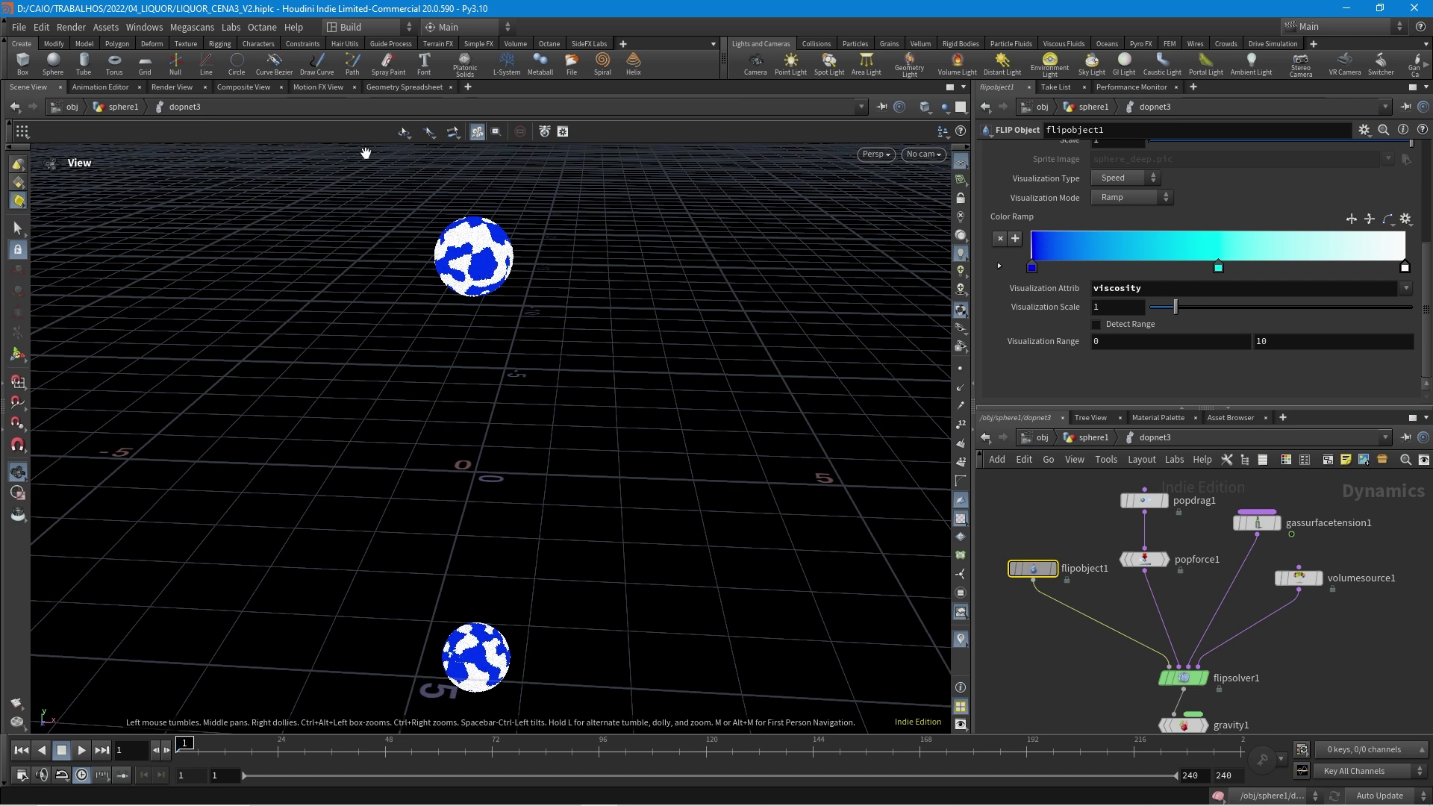
pyautogui.click(1143, 288)
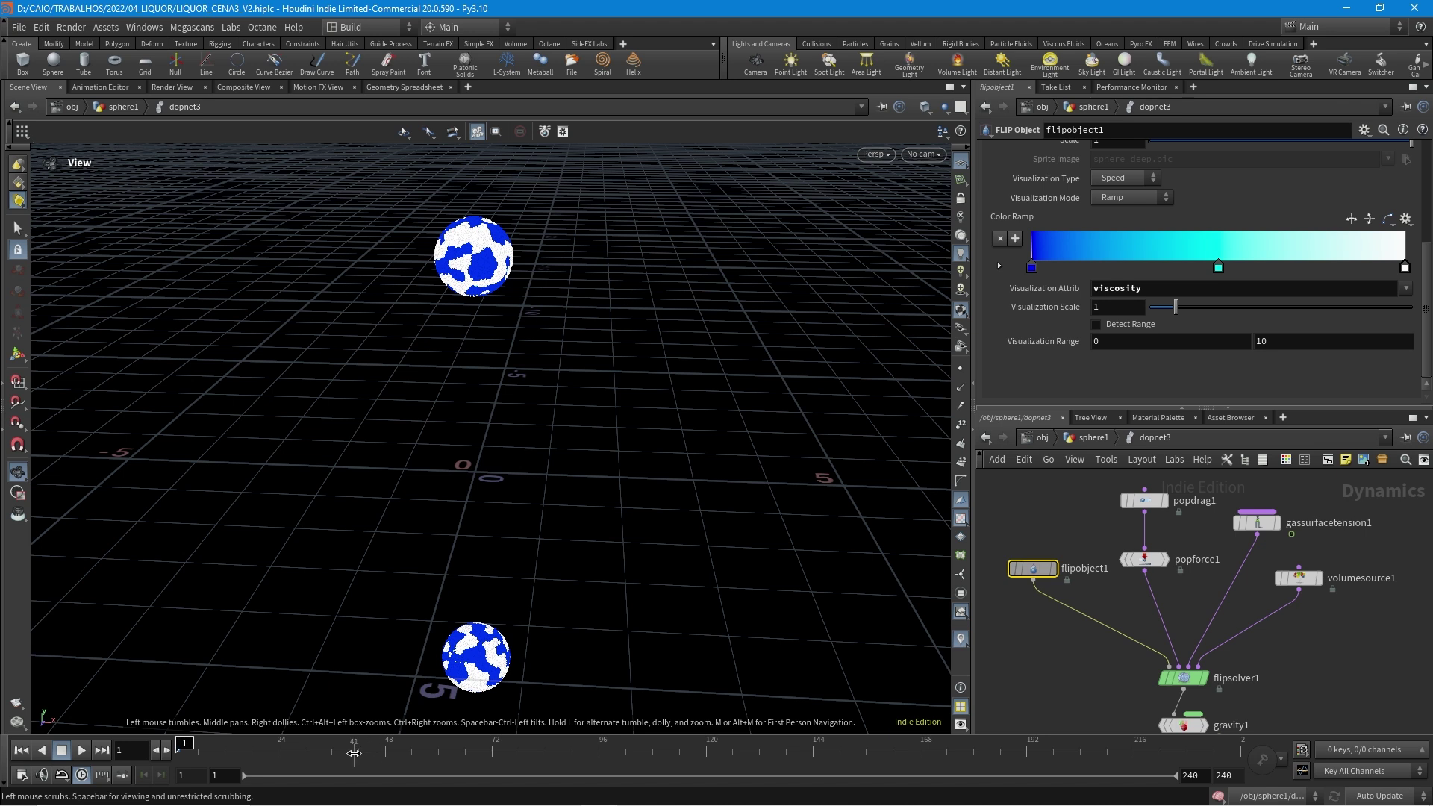
# Step: Scrub the variable-viscosity simulation to frame 35 and examine the collision from above and from the side
pyautogui.moveTo(512, 629); pyautogui.dragTo(522, 600, button='middle')
pyautogui.moveTo(506, 586); pyautogui.dragTo(502, 601)
pyautogui.moveTo(506, 573); pyautogui.dragTo(506, 654, button='middle')
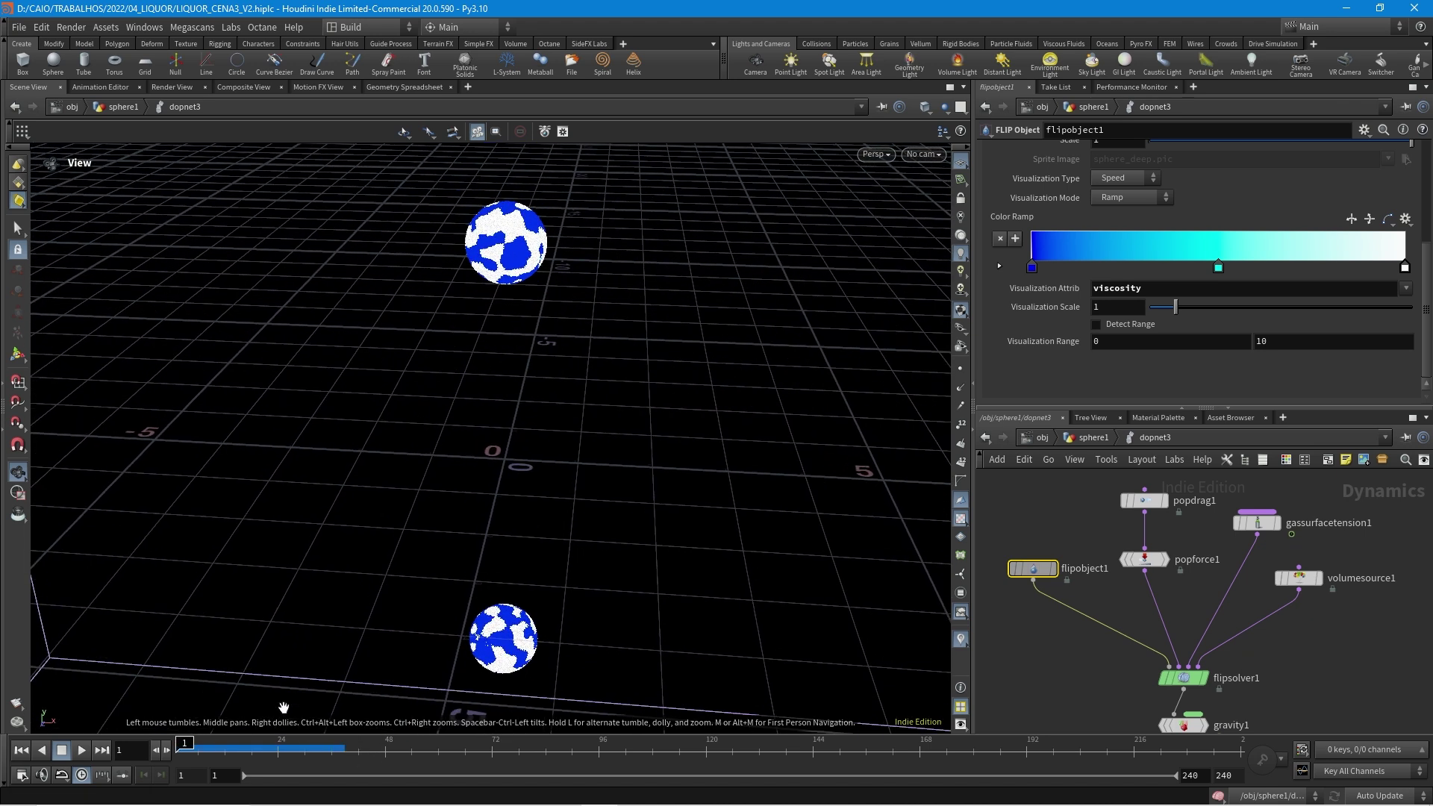
pyautogui.moveTo(214, 744); pyautogui.dragTo(295, 744)
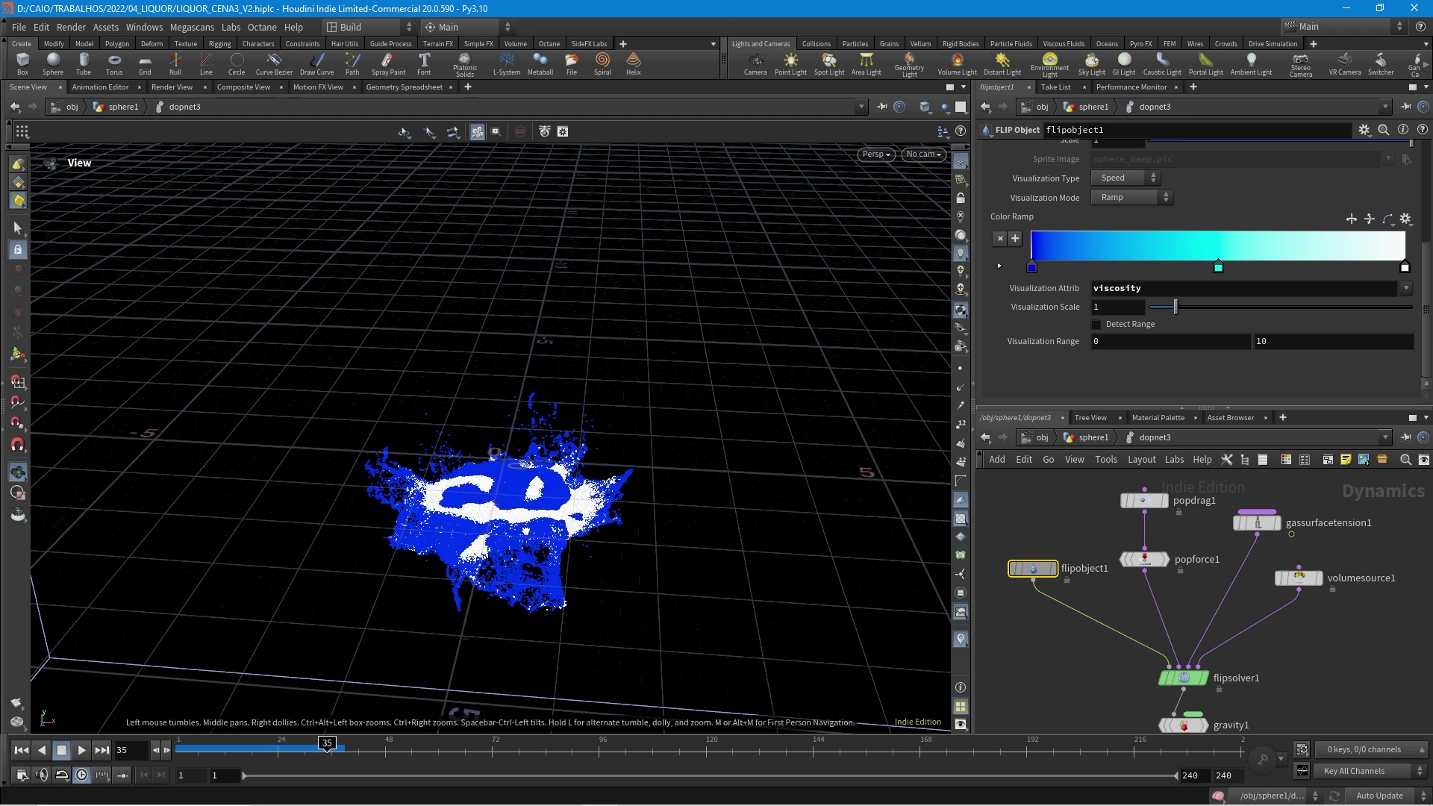
pyautogui.moveTo(515, 561); pyautogui.dragTo(534, 627)
pyautogui.scroll(3, 537, 498)
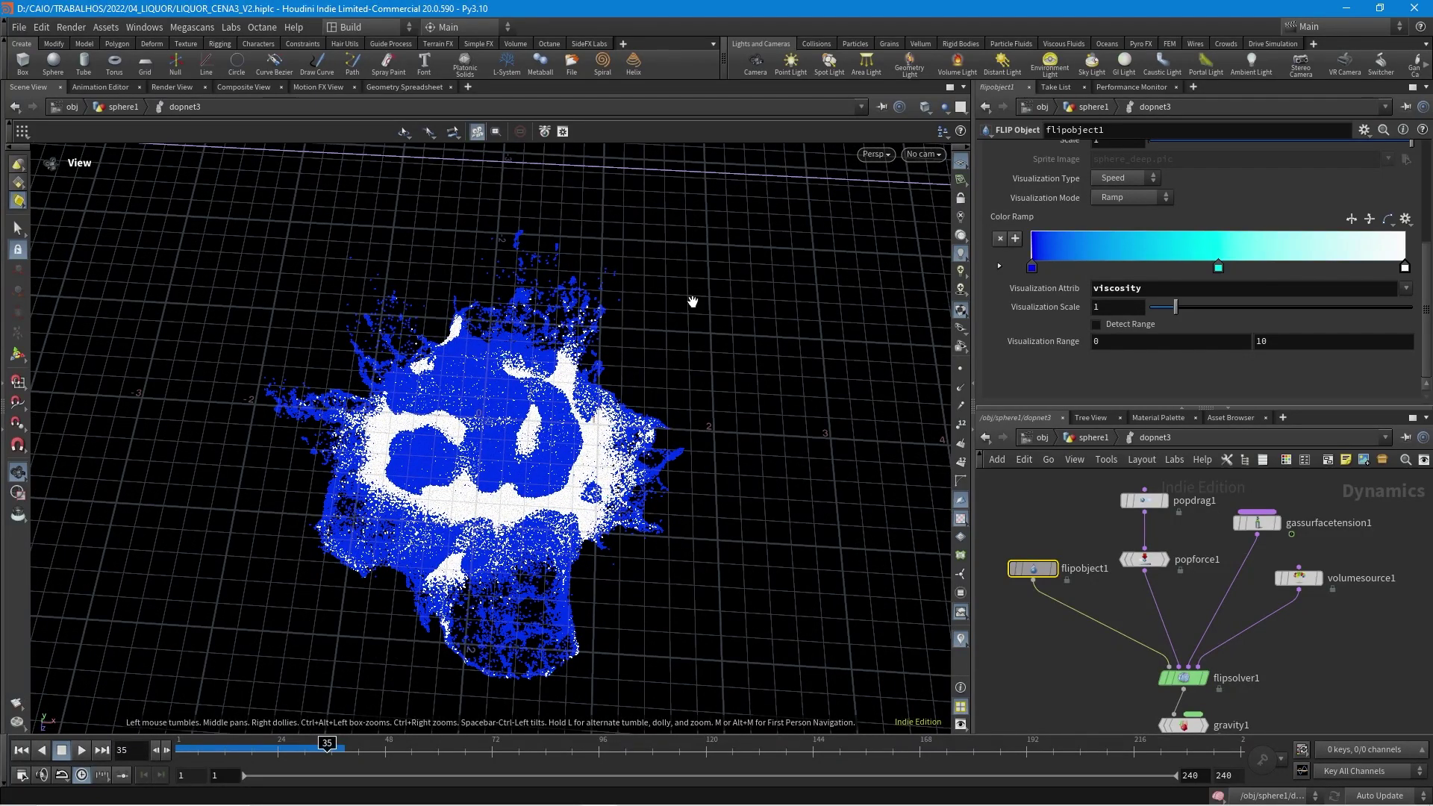
pyautogui.moveTo(478, 304); pyautogui.dragTo(650, 431)
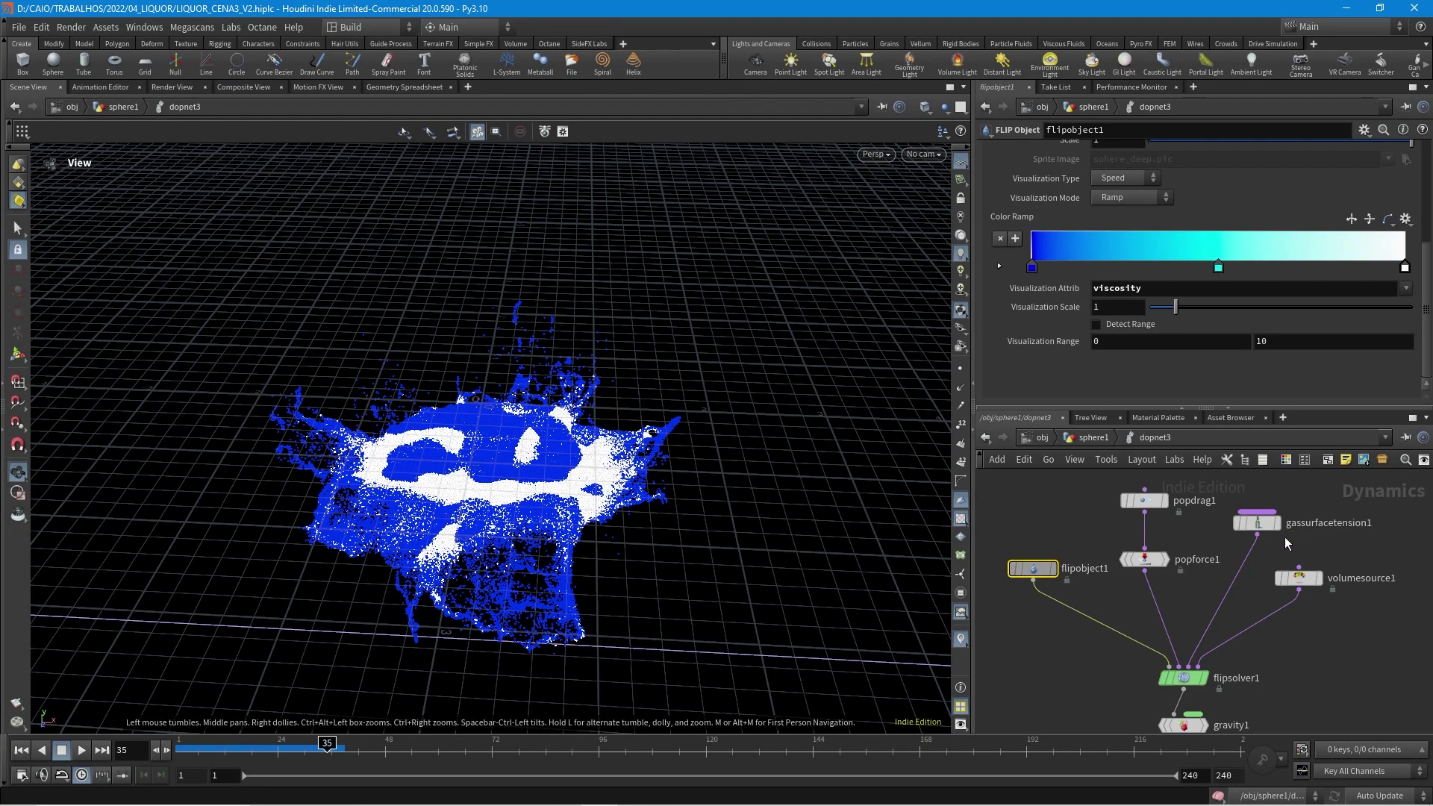
# Step: Examine gassurfacetension1's keyframed Surface Tension by scrubbing from the first frame through frames 20 to 25
pyautogui.click(1264, 523)
pyautogui.moveTo(270, 749); pyautogui.dragTo(179, 749)
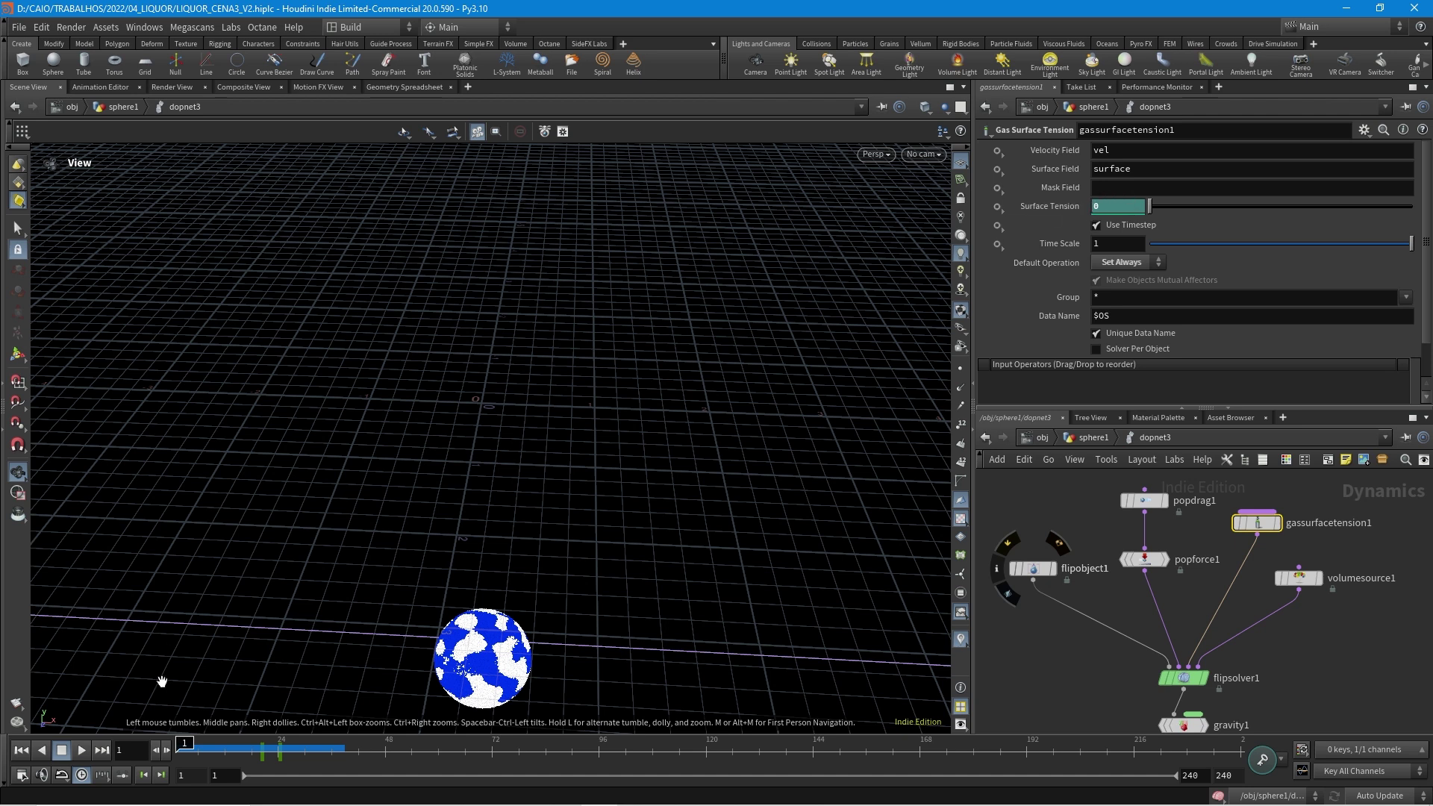
pyautogui.click(261, 758)
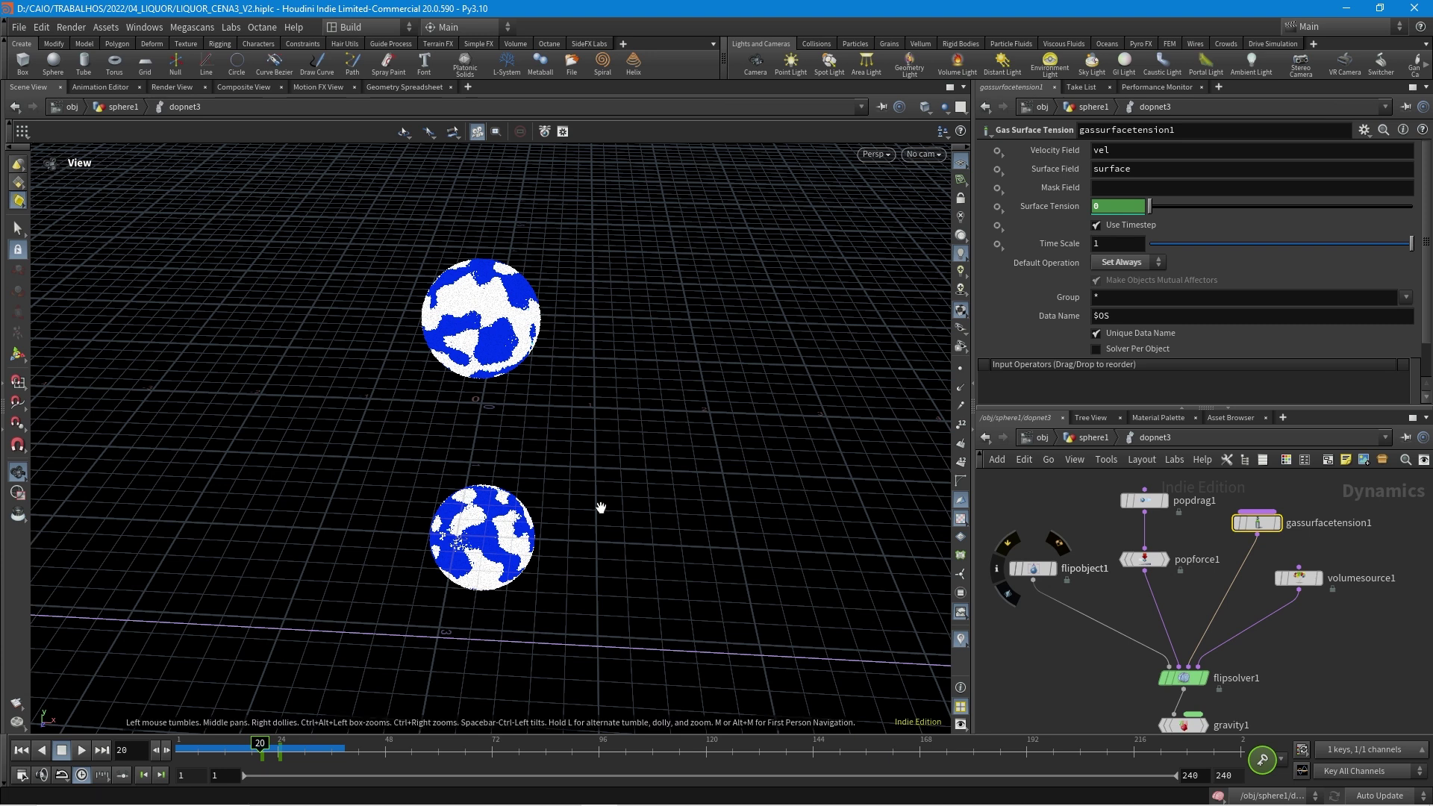
pyautogui.moveTo(525, 527); pyautogui.dragTo(610, 480)
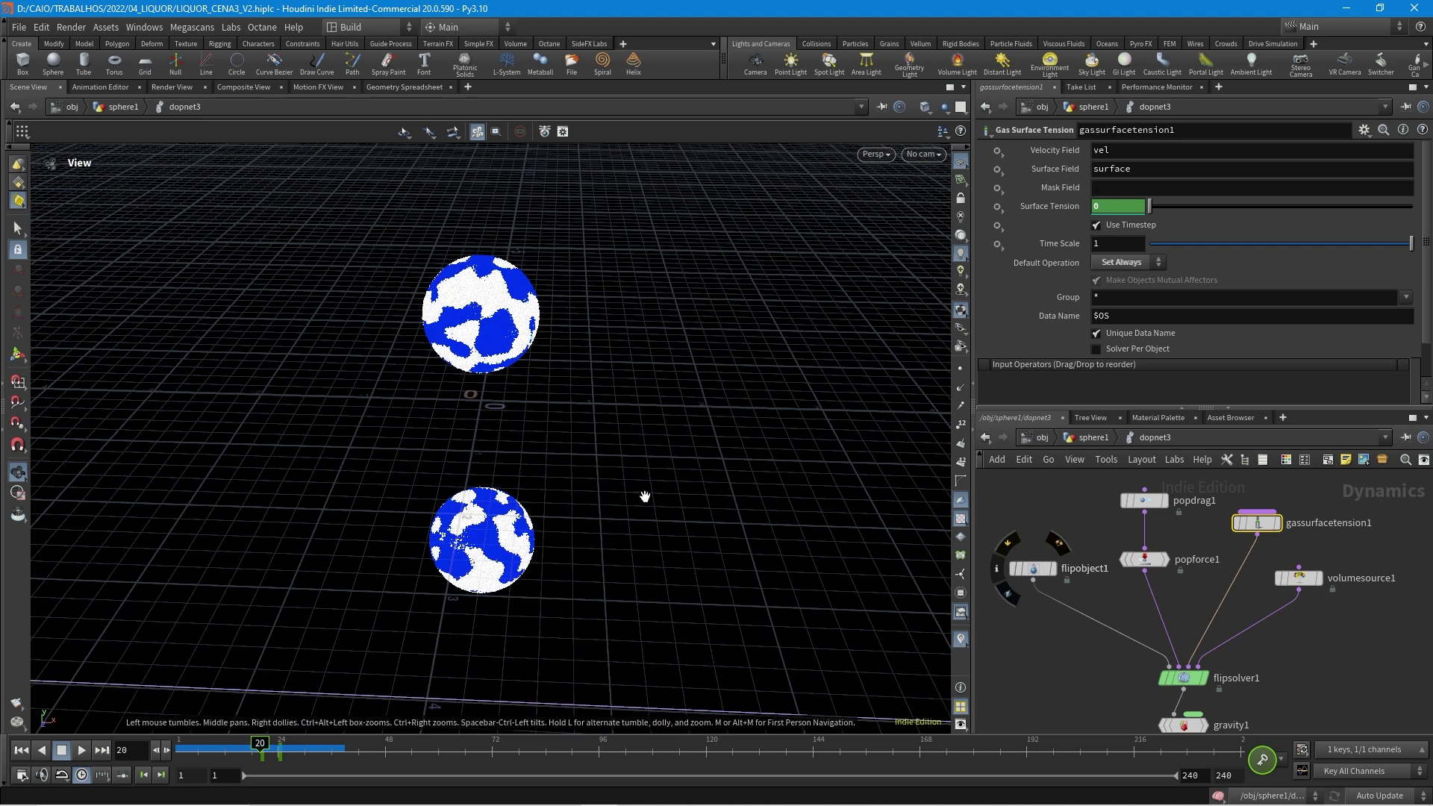
pyautogui.moveTo(264, 752); pyautogui.dragTo(281, 752)
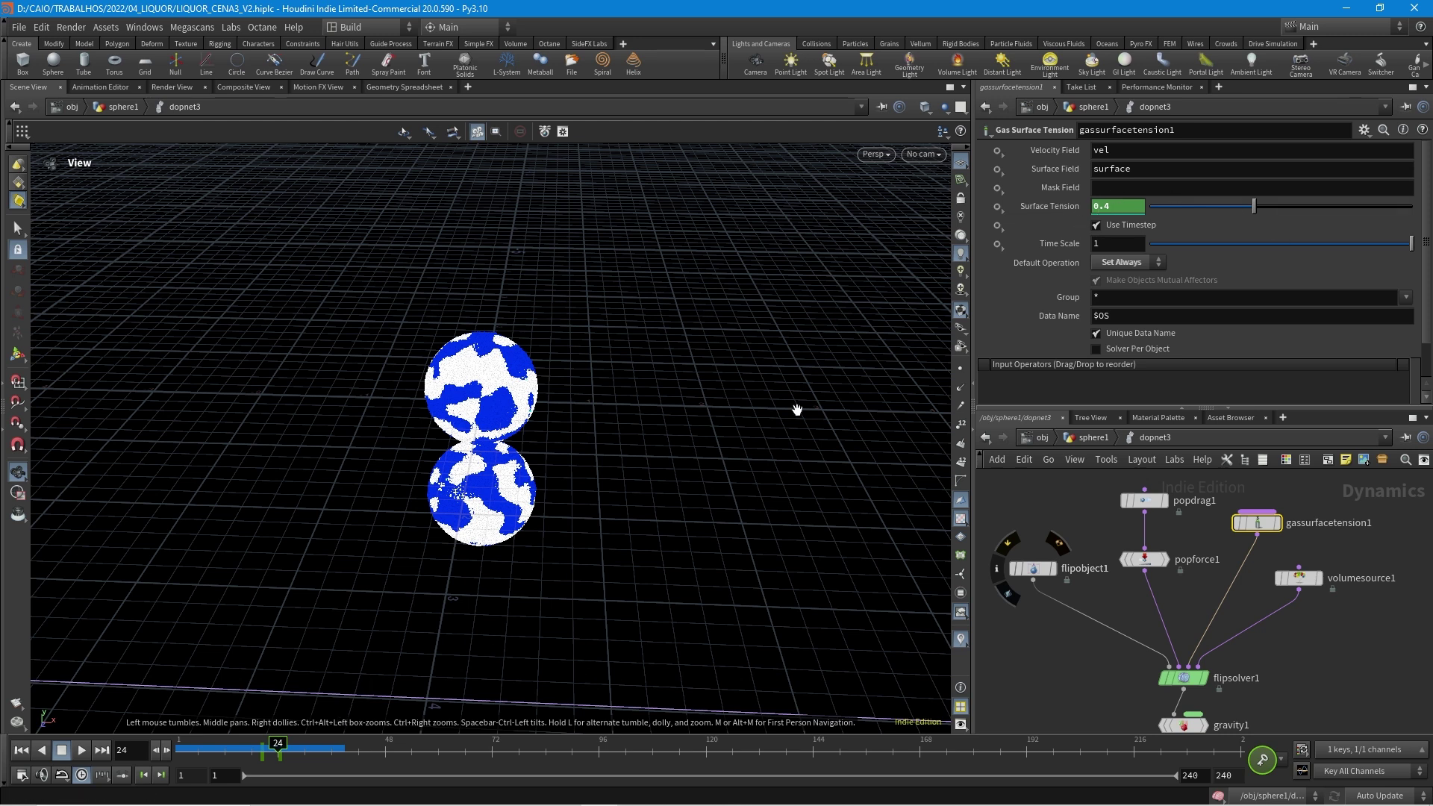
pyautogui.moveTo(281, 754)
pyautogui.mouseDown()
pyautogui.moveTo(105, 768)
pyautogui.moveTo(218, 772)
pyautogui.moveTo(281, 752)
pyautogui.mouseUp()
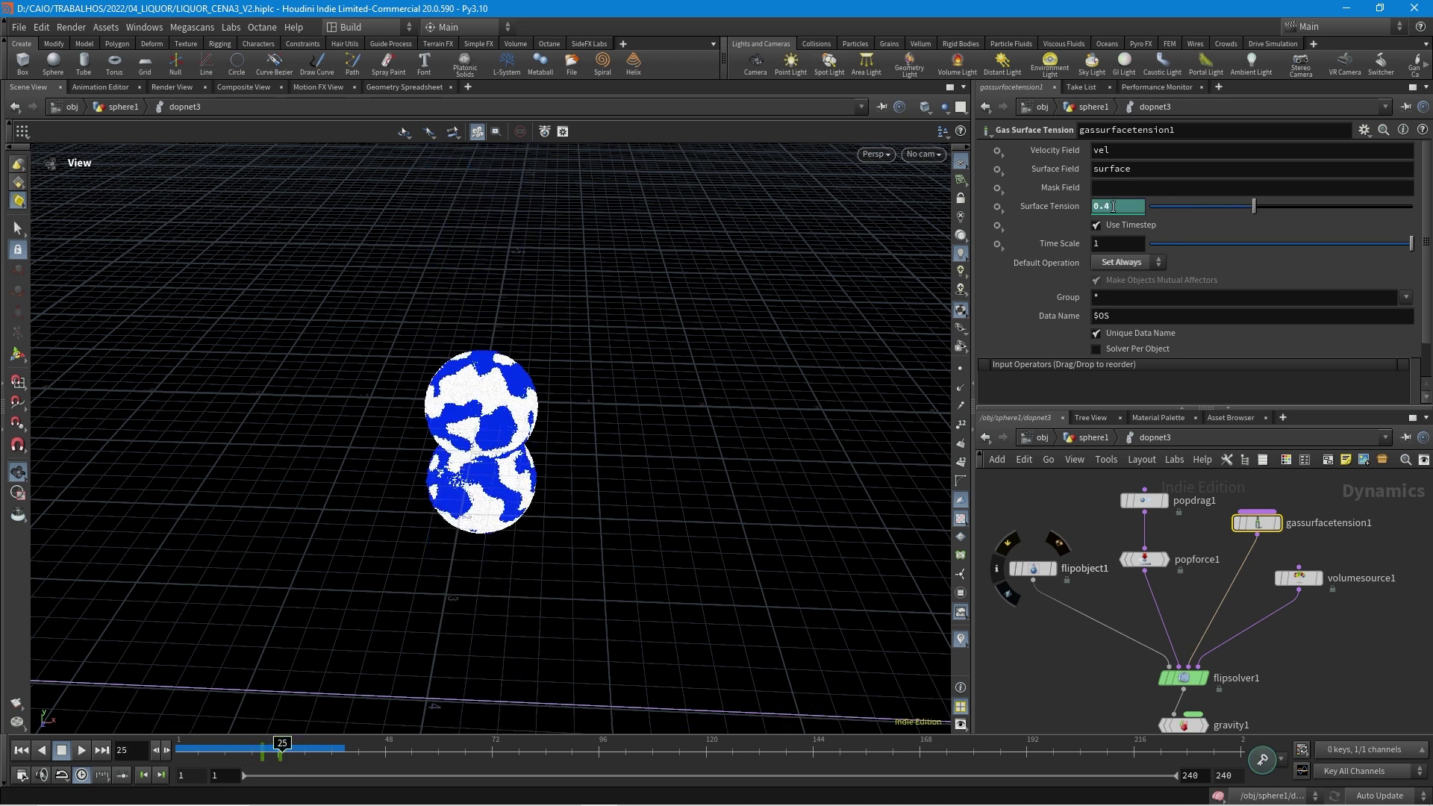
# Step: Try Set Initial as gassurfacetension1's Default Operation and restore it to Set Always
pyautogui.click(1131, 262)
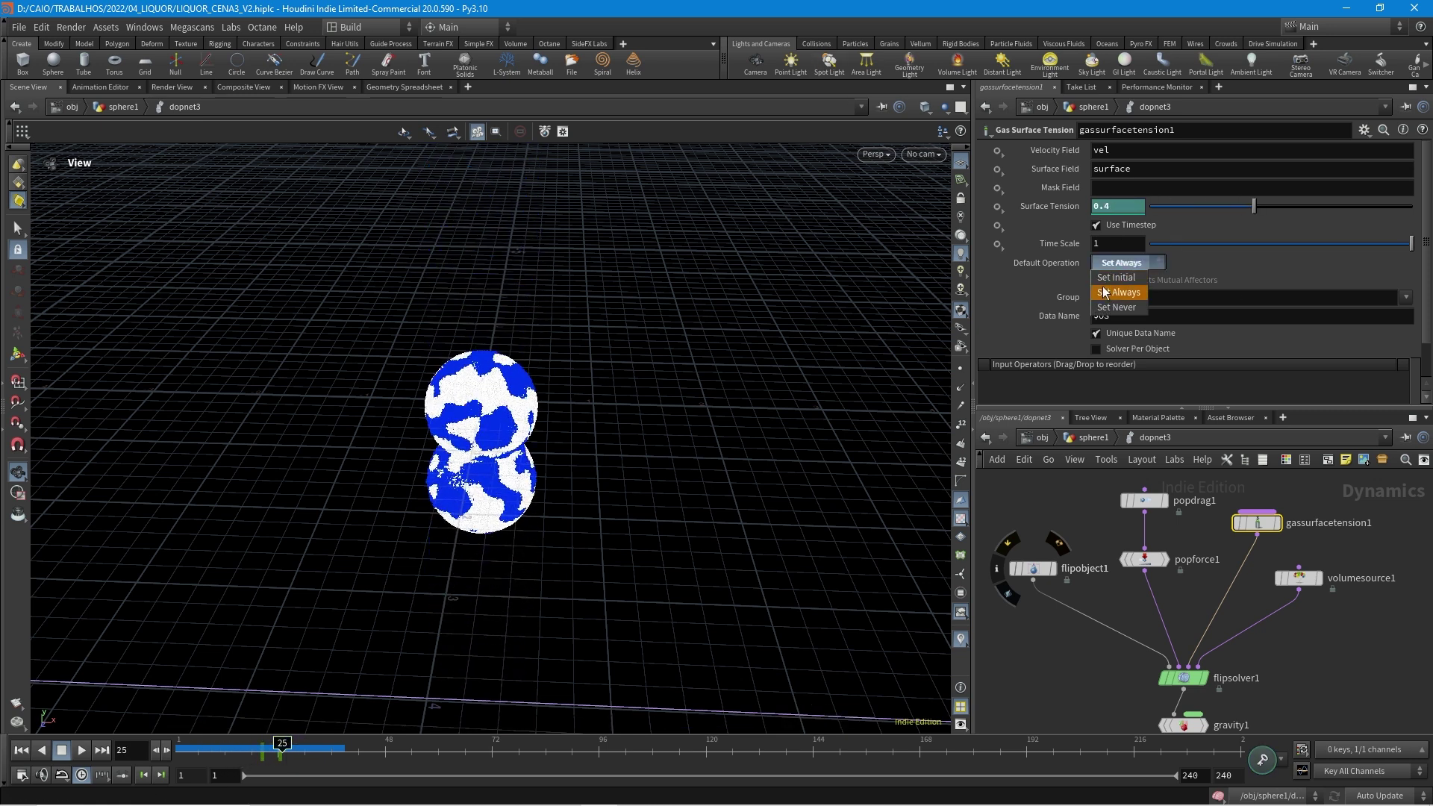
pyautogui.click(1116, 277)
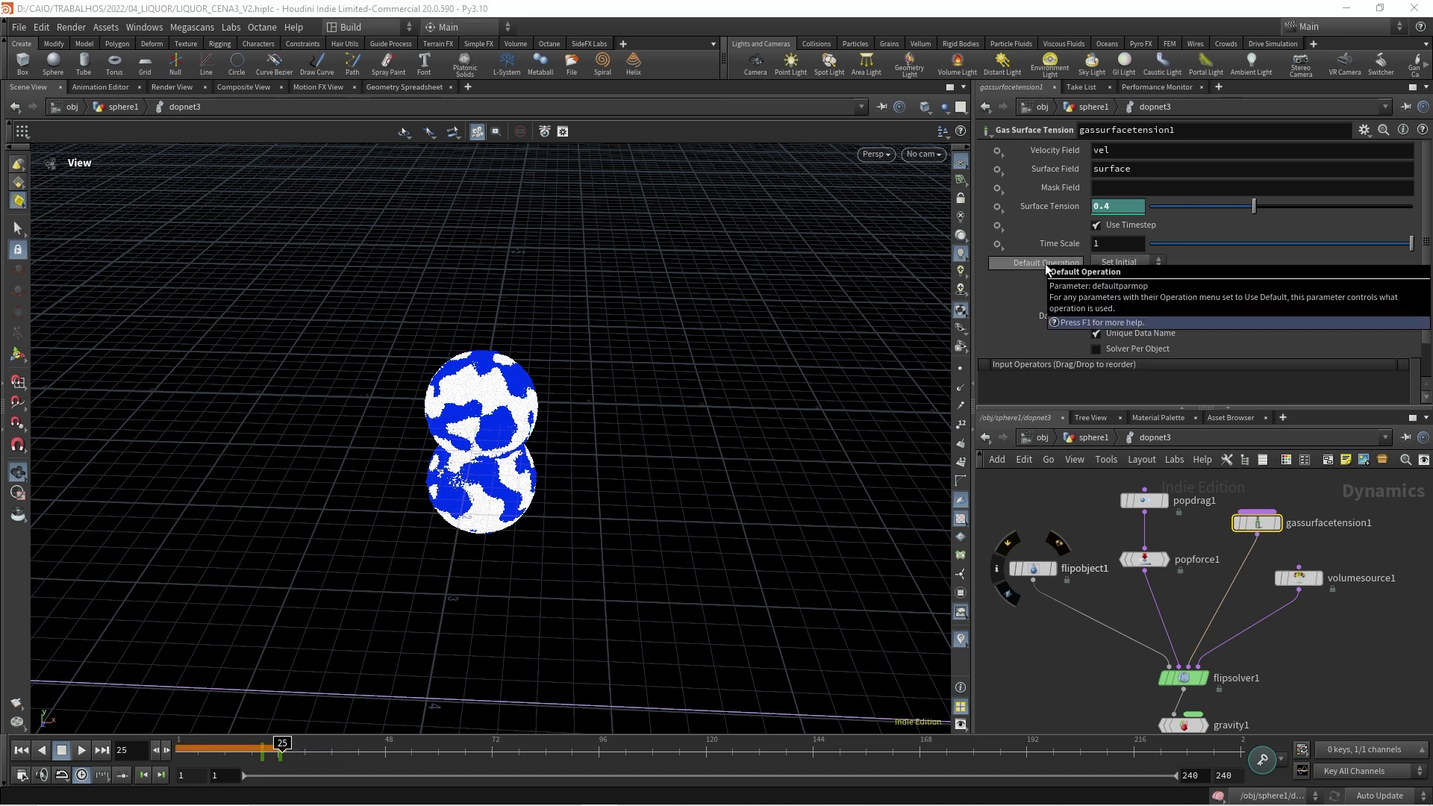
pyautogui.click(1113, 264)
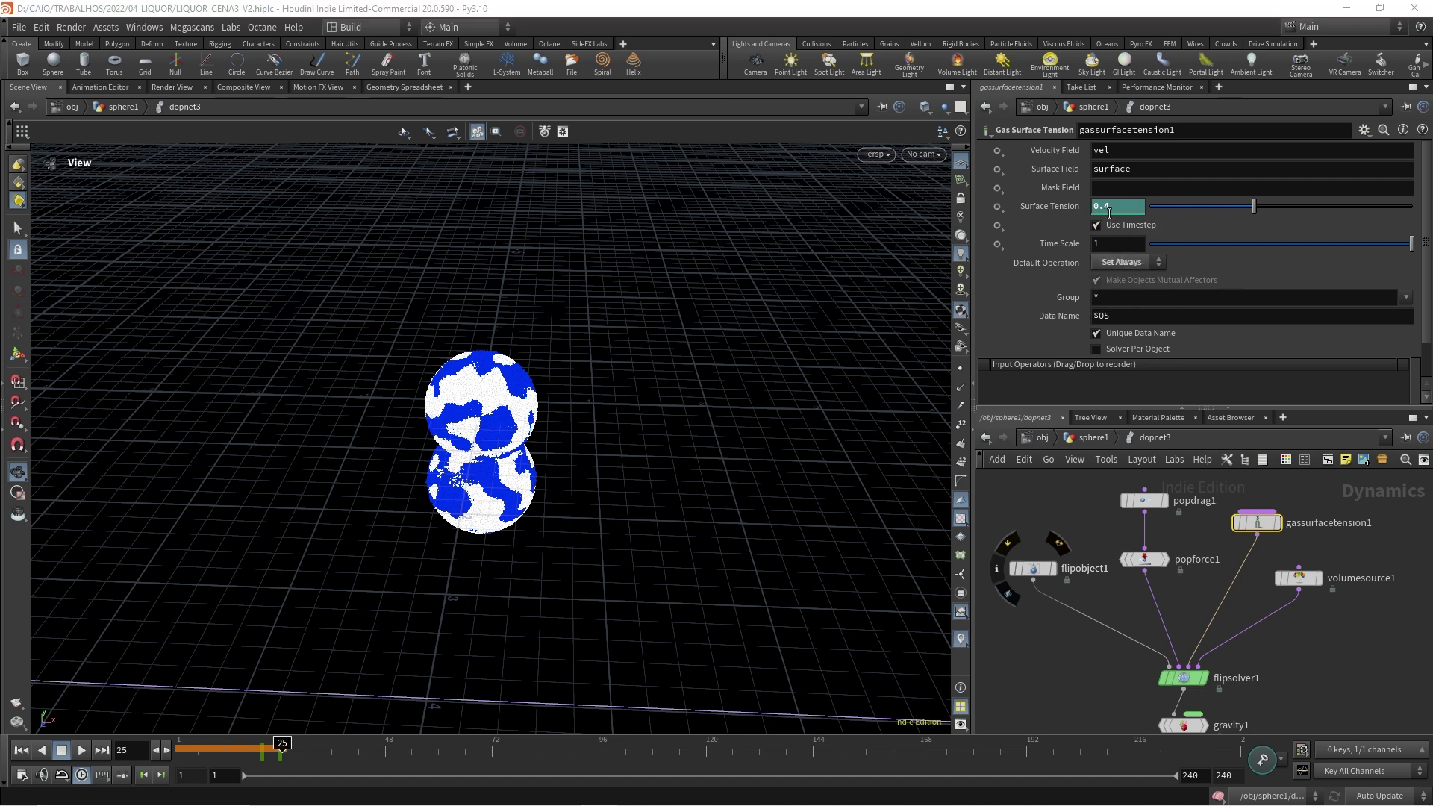
pyautogui.write('0')
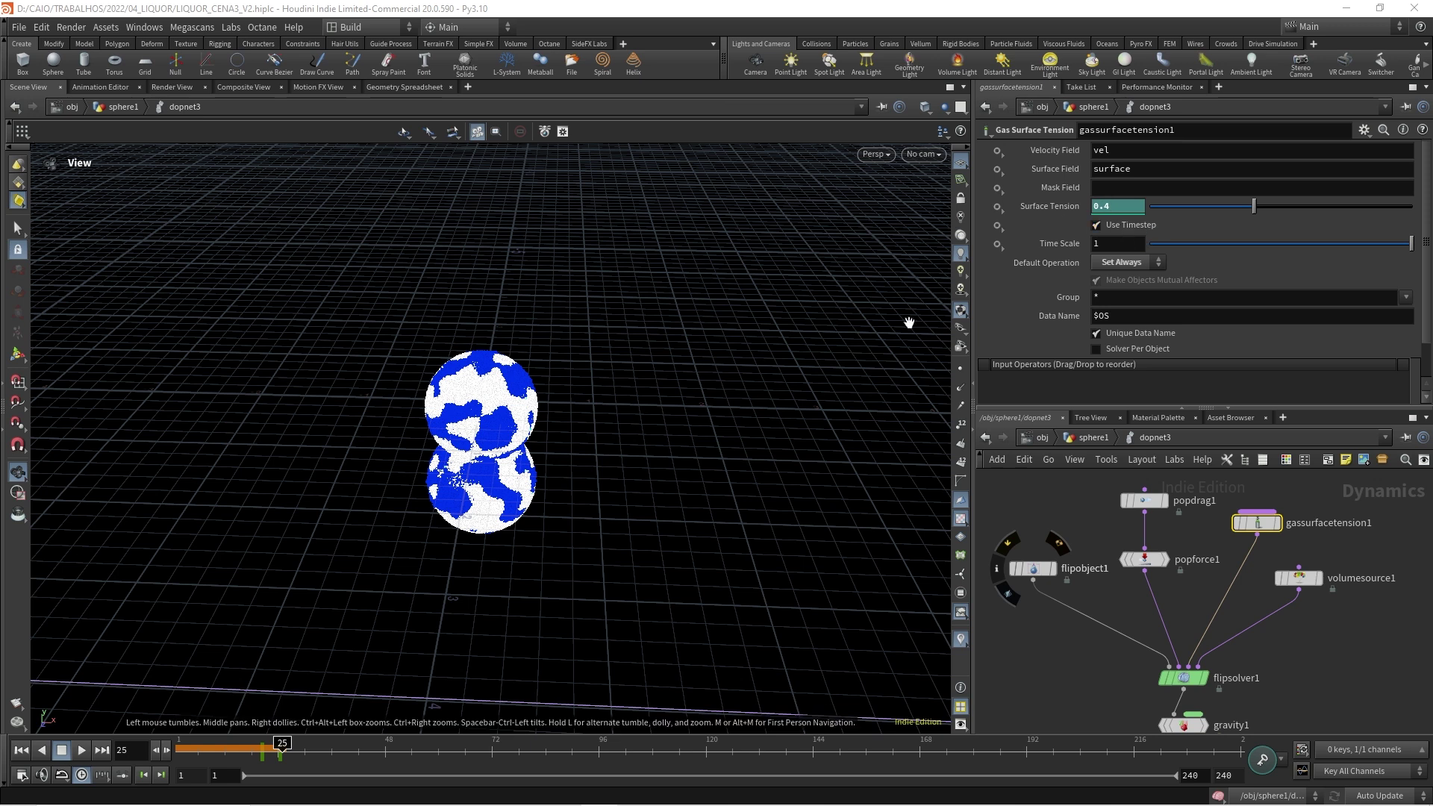
# Step: Return to the first frame and go back up from the DOP network to the sphere1 geometry network
pyautogui.click(21, 750)
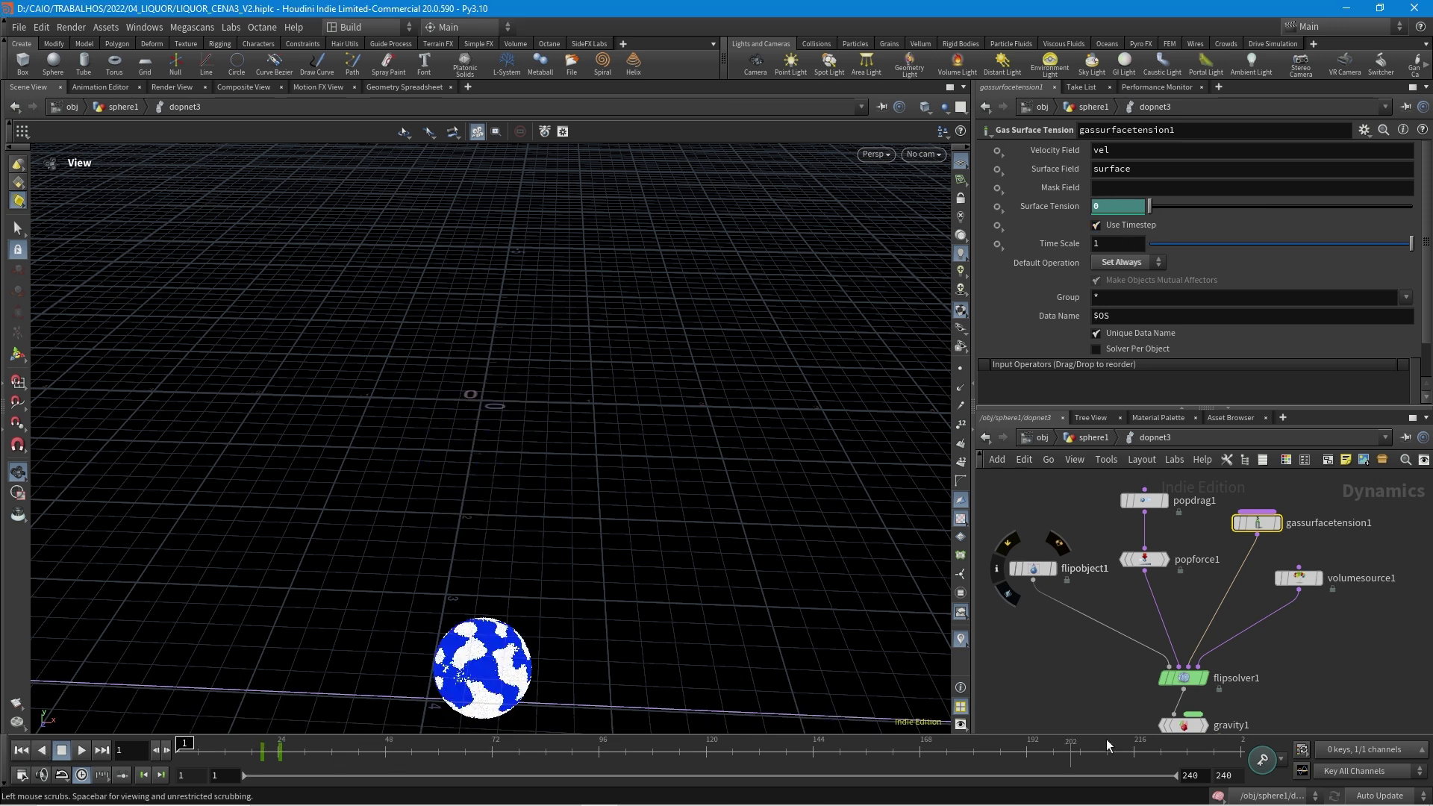
pyautogui.moveTo(1264, 638); pyautogui.dragTo(1313, 468, button='middle')
pyautogui.click(1102, 440)
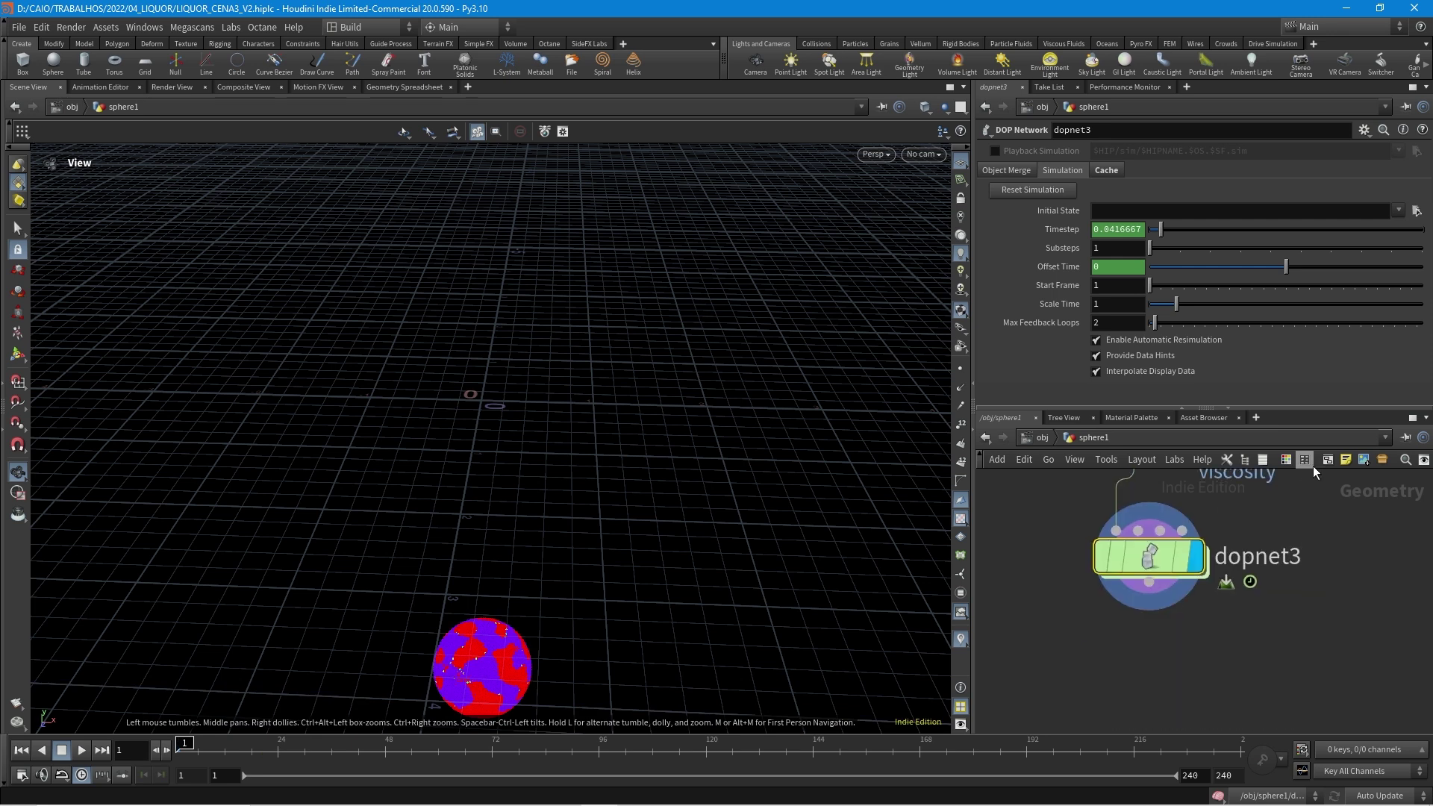
# Step: Wire a new Blast node to dopnet3's output, display it and set its Group to liquid2
pyautogui.scroll(-4, 1283, 578)
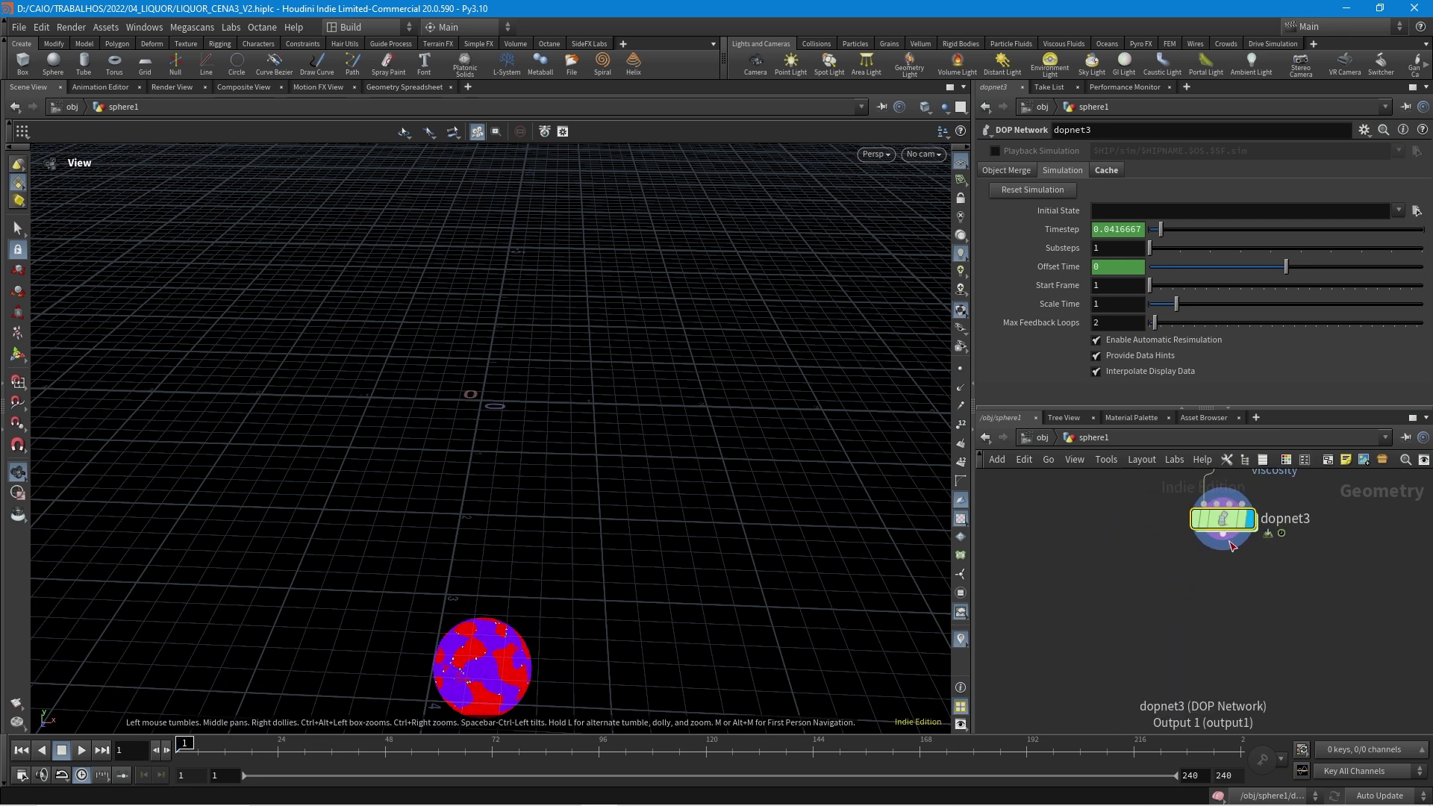
pyautogui.click(1231, 545)
pyautogui.click(1105, 576)
pyautogui.write('blas')
pyautogui.press('Return')
pyautogui.click(1104, 576)
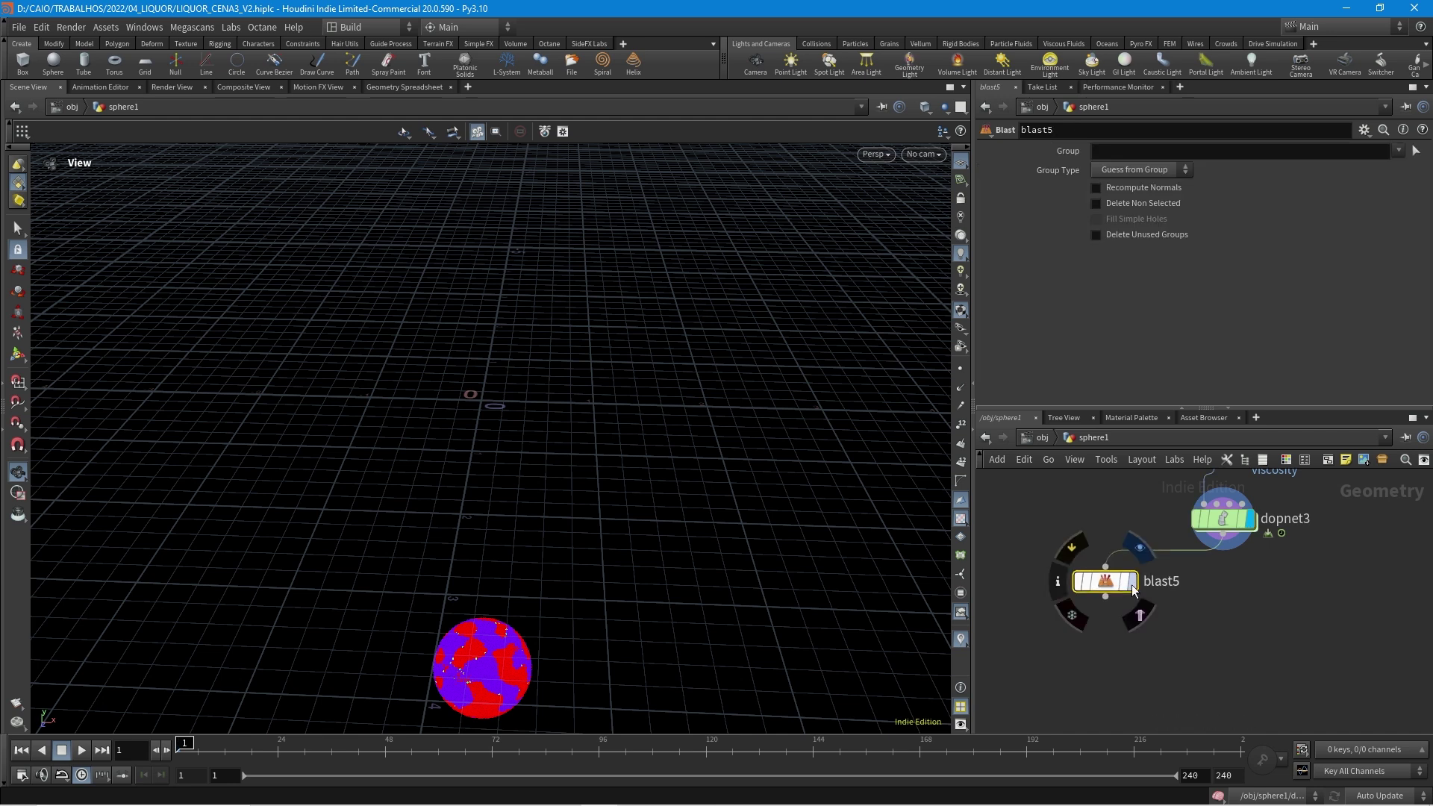
pyautogui.click(1392, 152)
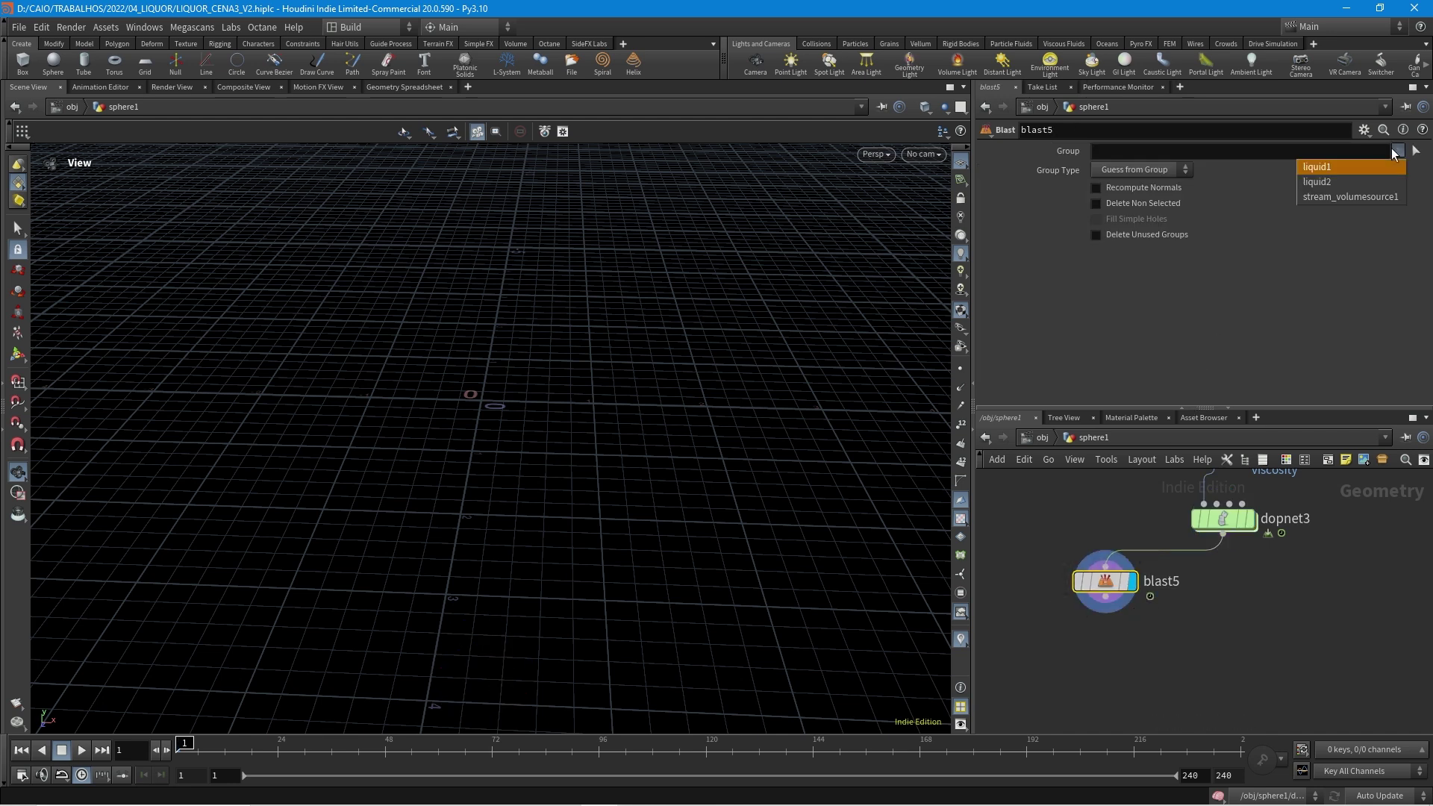
pyautogui.click(1320, 182)
# Step: Scrub the blasted particles up to frame 44, examine them from above and from the side, and return to the first frame
pyautogui.scroll(-3, 535, 418)
pyautogui.scroll(-1, 539, 221)
pyautogui.moveTo(538, 224)
pyautogui.mouseDown()
pyautogui.moveTo(530, 259)
pyautogui.moveTo(538, 242)
pyautogui.mouseUp()
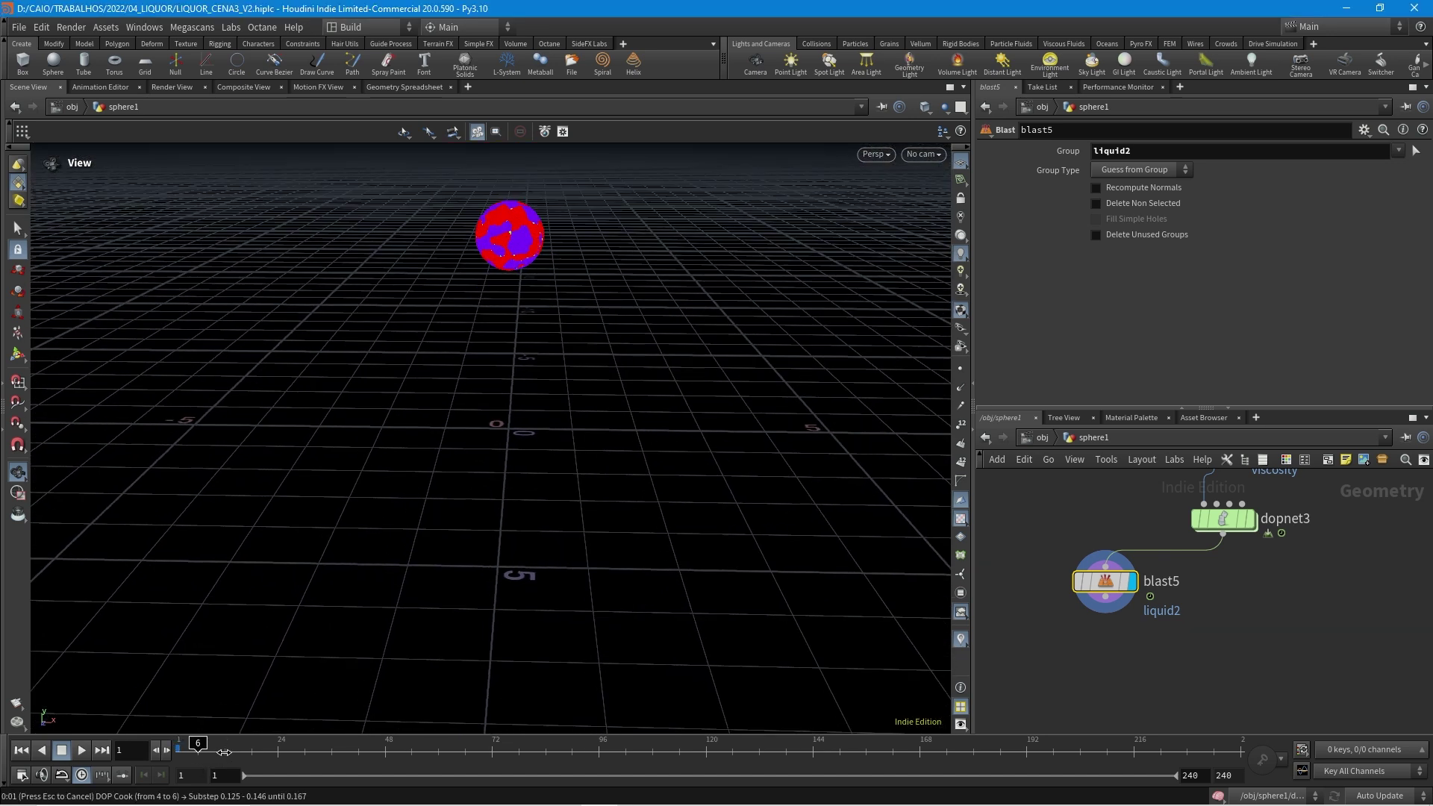
pyautogui.moveTo(235, 751); pyautogui.dragTo(327, 756)
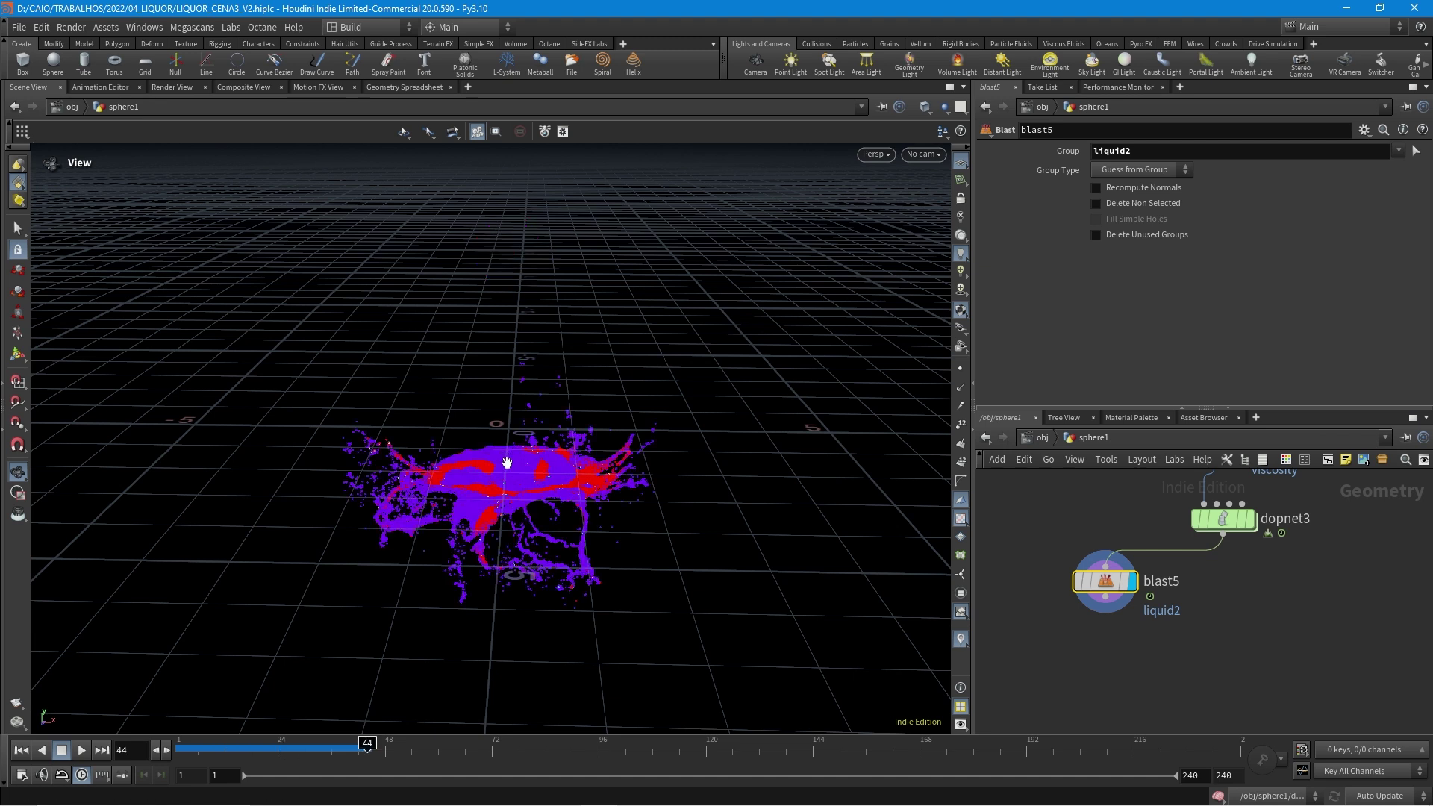
pyautogui.moveTo(502, 461); pyautogui.dragTo(571, 526)
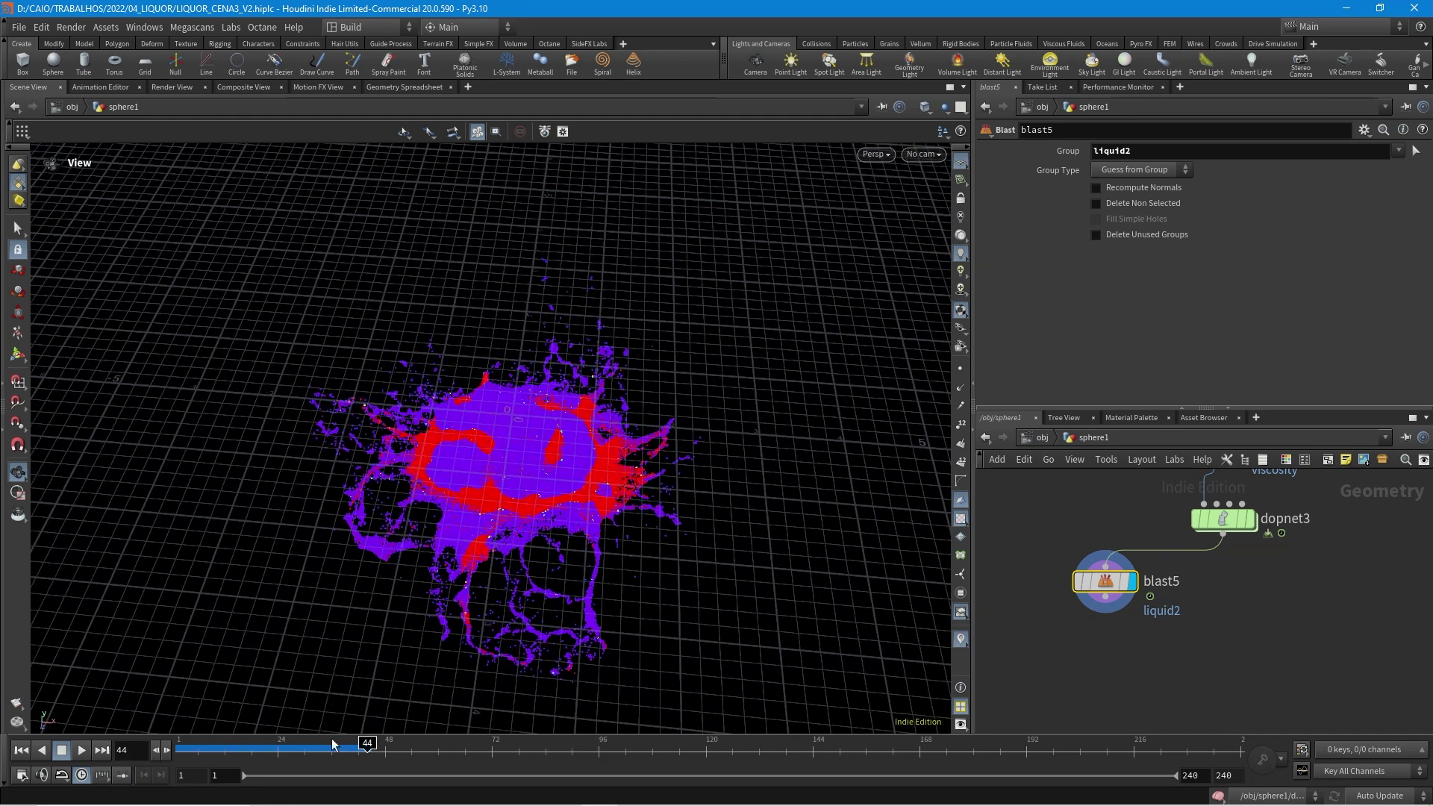
pyautogui.moveTo(194, 752); pyautogui.dragTo(331, 745)
pyautogui.moveTo(527, 457)
pyautogui.mouseDown()
pyautogui.moveTo(544, 380)
pyautogui.moveTo(521, 434)
pyautogui.mouseUp()
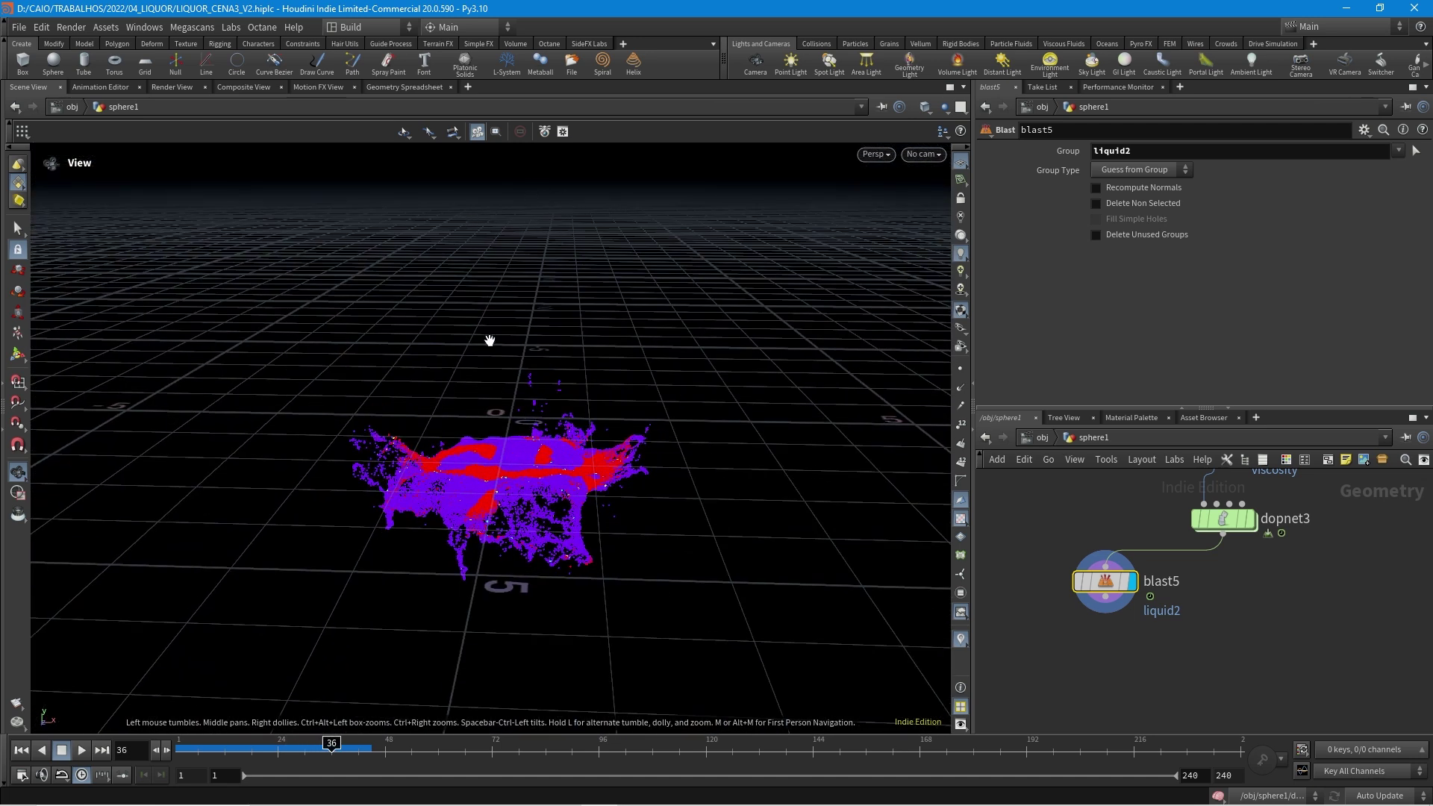
pyautogui.moveTo(289, 747); pyautogui.dragTo(179, 746)
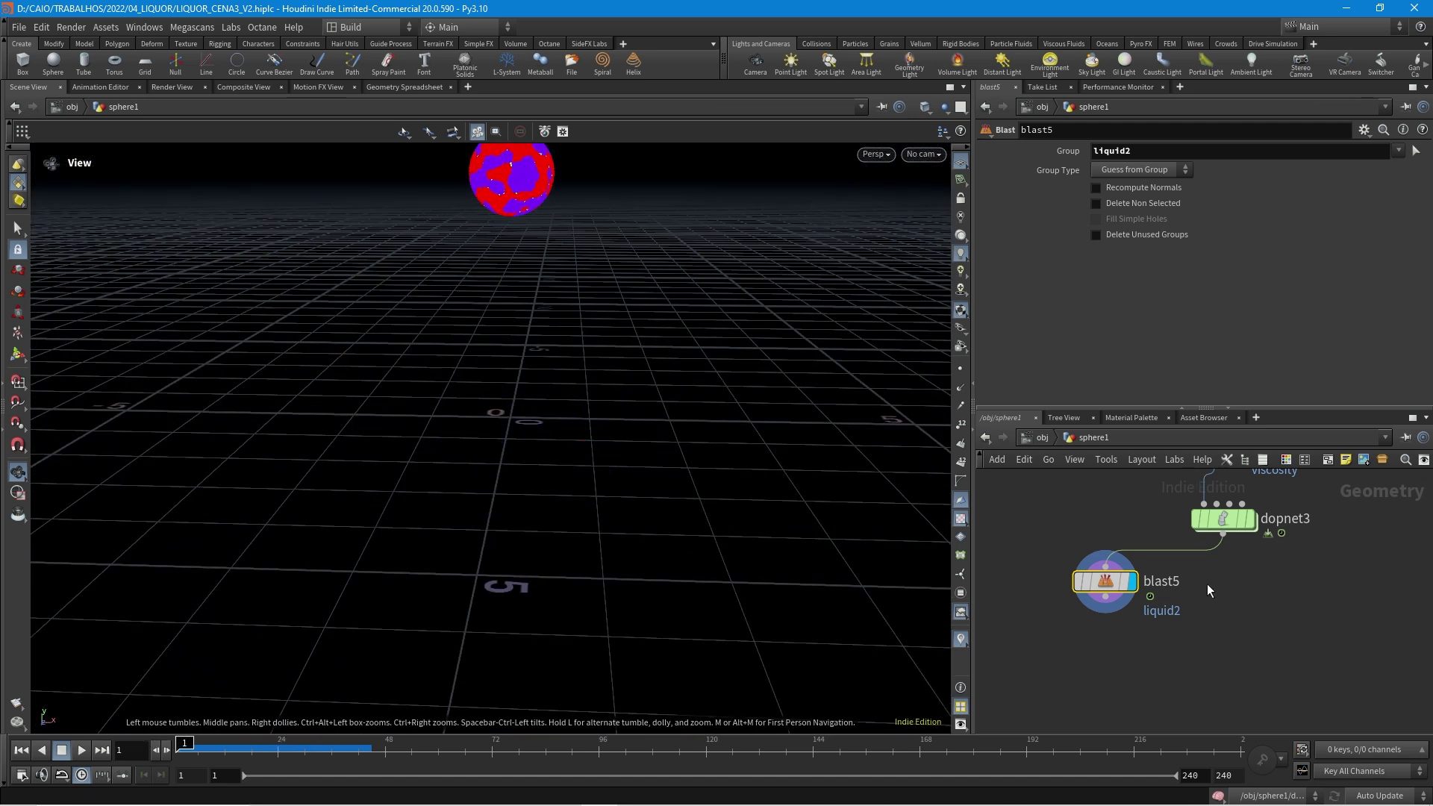
# Step: Branch a displayed copy of the liquid2 Blast off dopnet3, enable Delete Non Selected on it, and preview its particles over the timeline
pyautogui.keyDown('alt'); pyautogui.moveTo(1110, 584); pyautogui.dragTo(1336, 567); pyautogui.keyUp('alt')
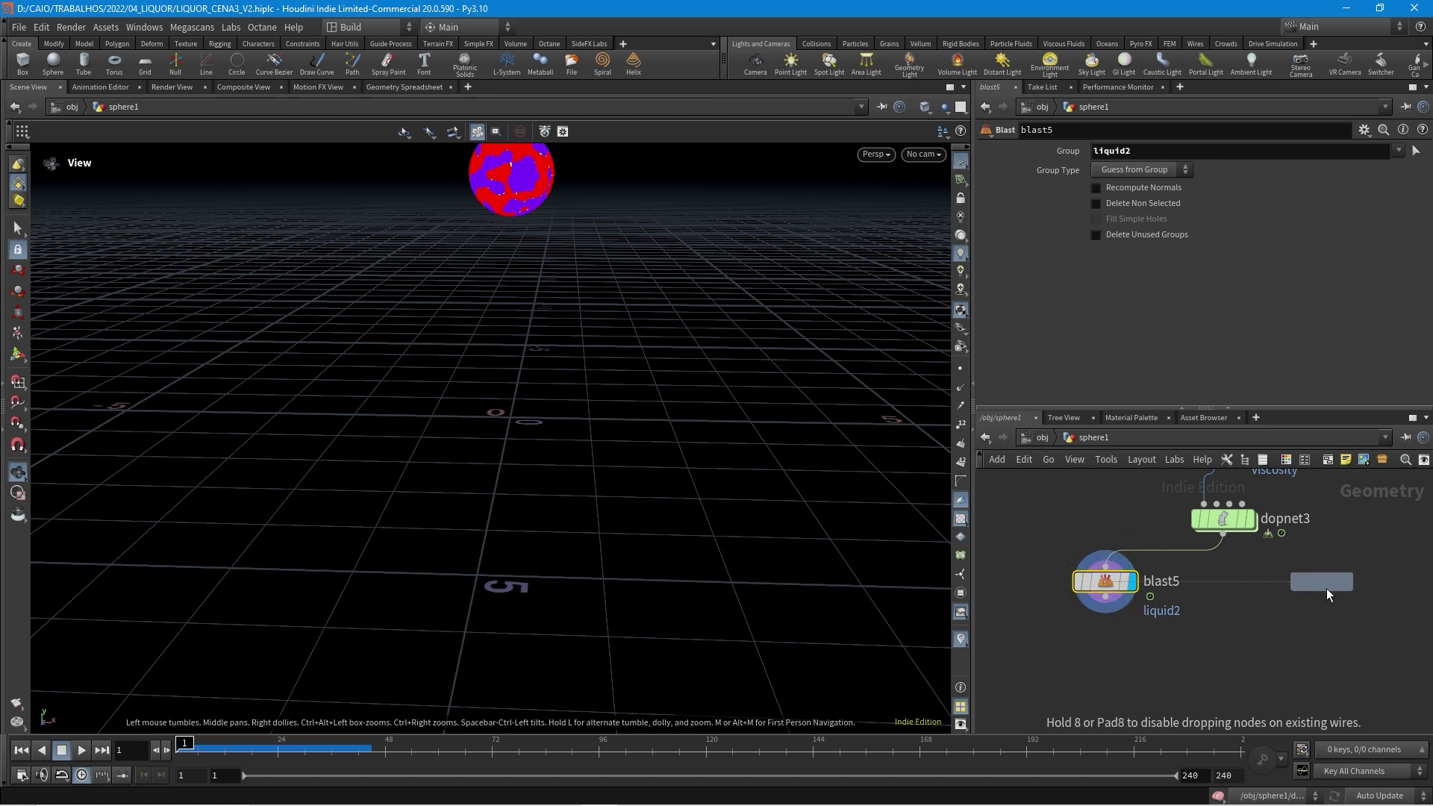
pyautogui.click(1330, 588)
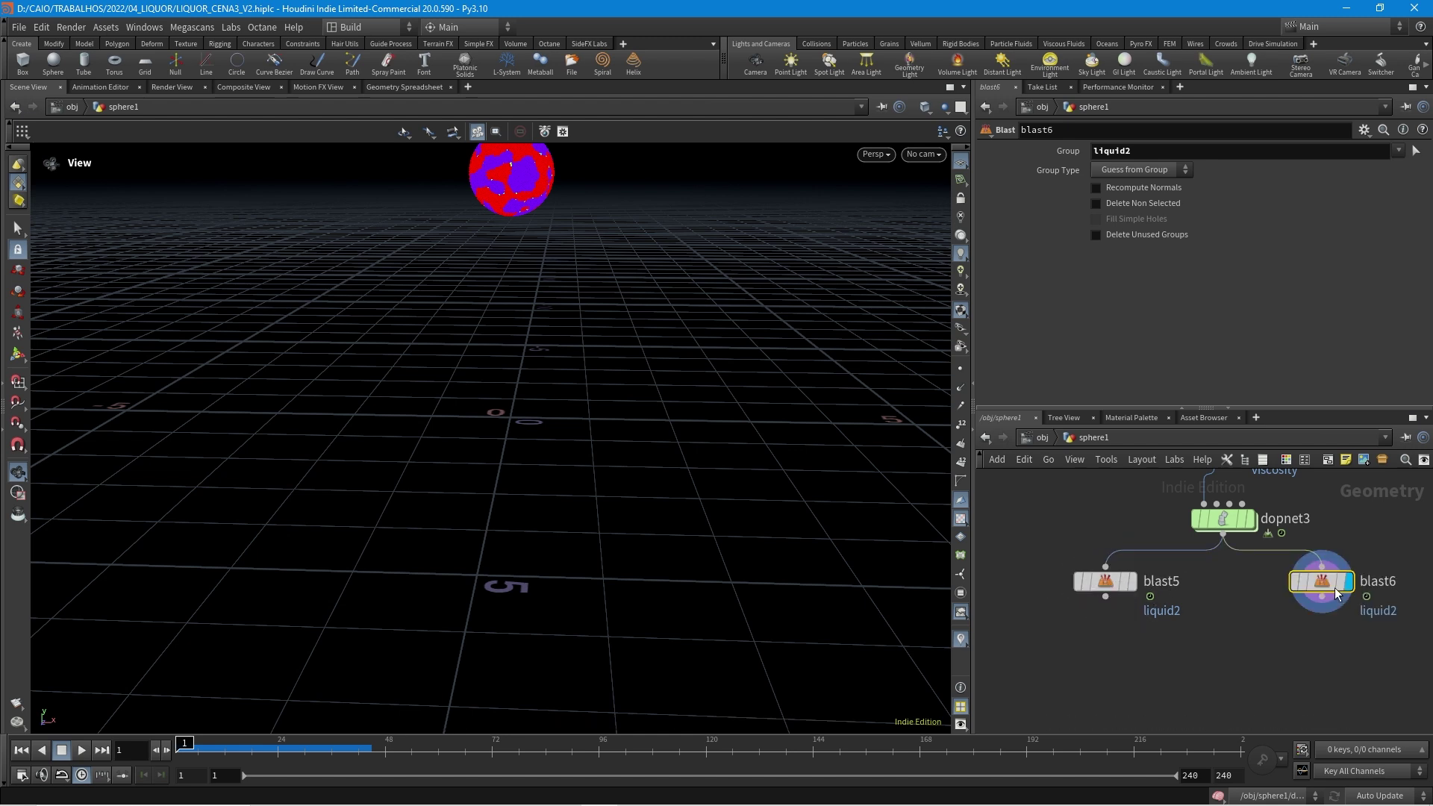
pyautogui.click(1112, 203)
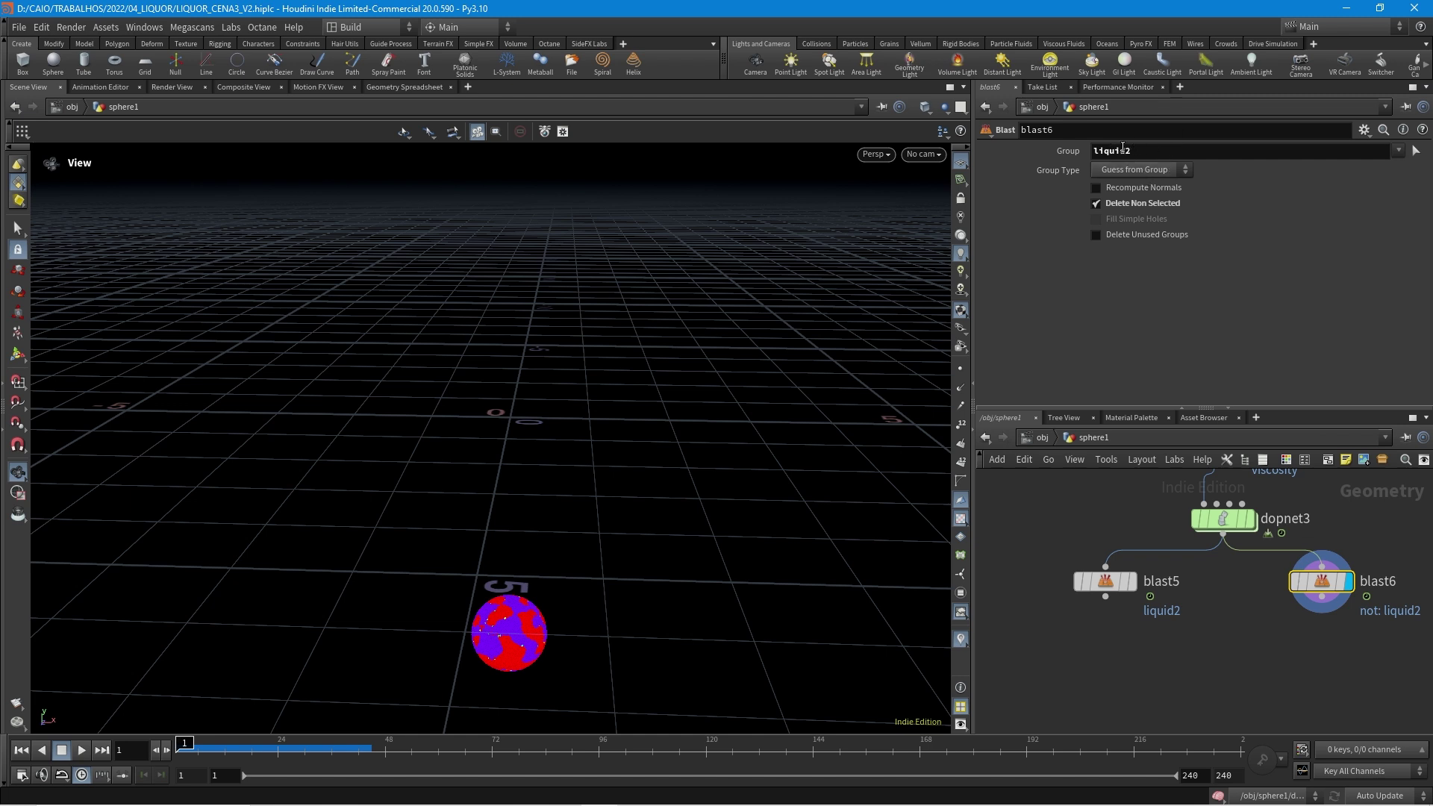
pyautogui.moveTo(195, 744); pyautogui.dragTo(313, 751)
pyautogui.hotkey('ctrl', 'Up')
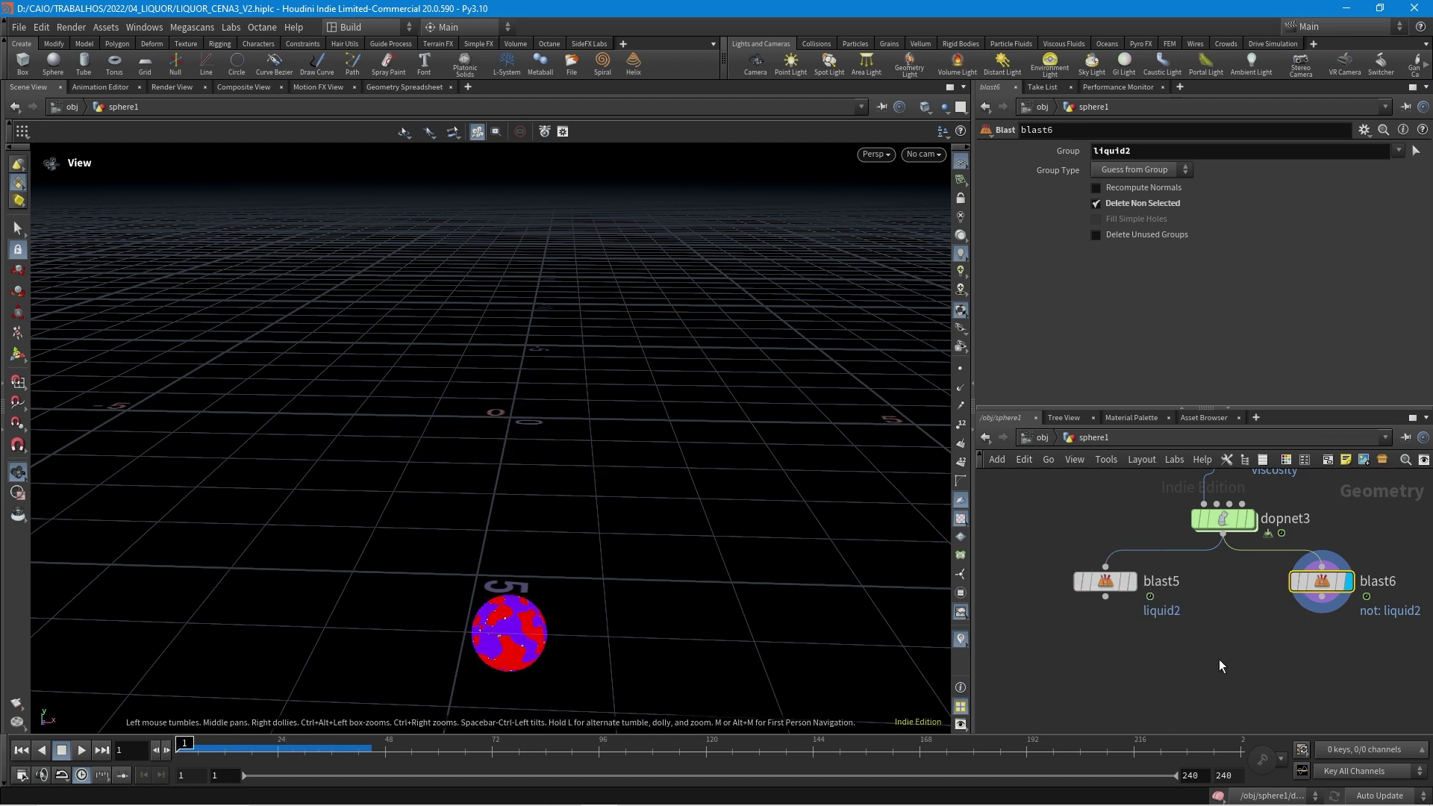
# Step: Copy the Particle Fluid Surface node under blast1 and wire the copy below blast5
pyautogui.moveTo(1277, 655); pyautogui.dragTo(1261, 577, button='middle')
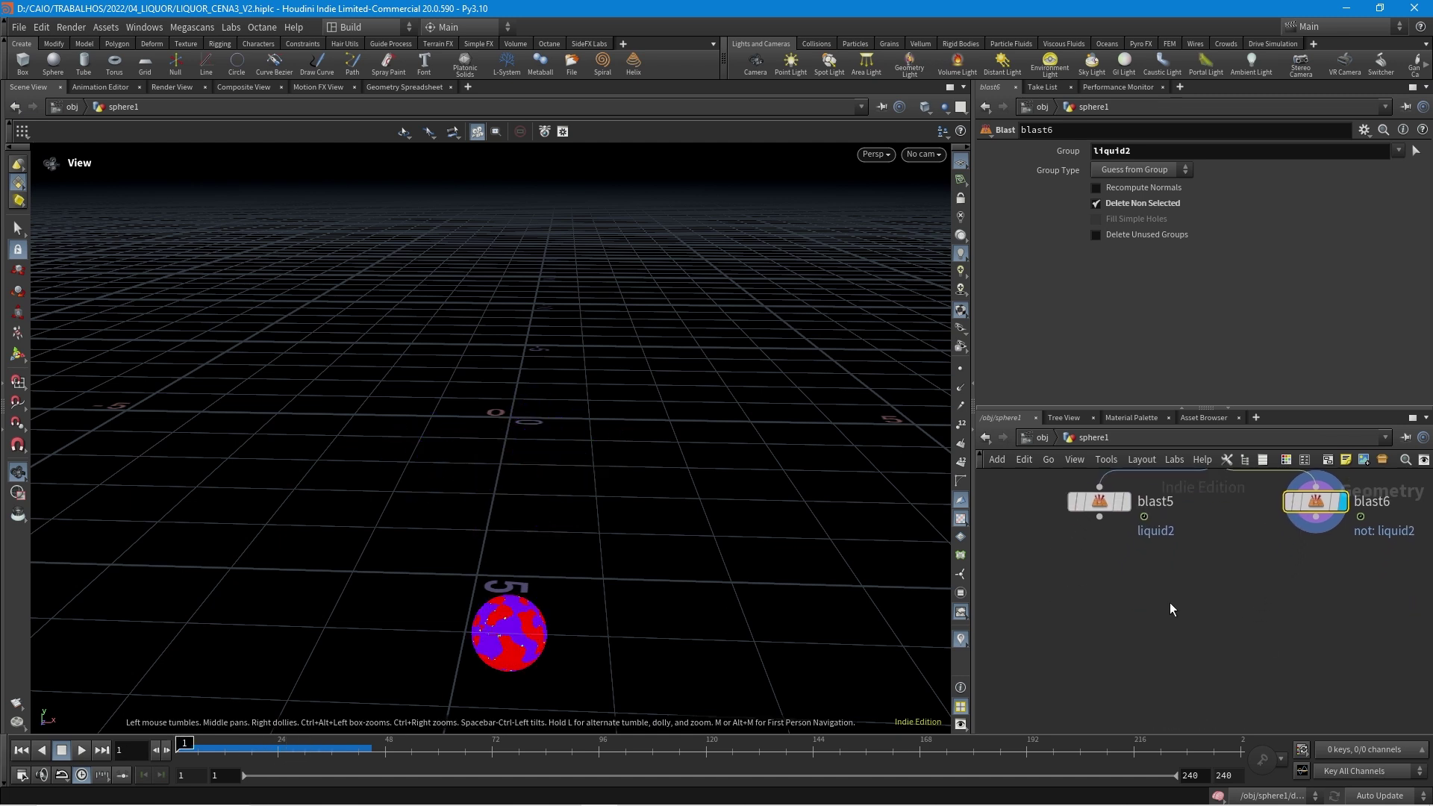
pyautogui.scroll(-7, 1170, 602)
pyautogui.moveTo(1167, 599); pyautogui.dragTo(1194, 574, button='middle')
pyautogui.scroll(6, 1194, 573)
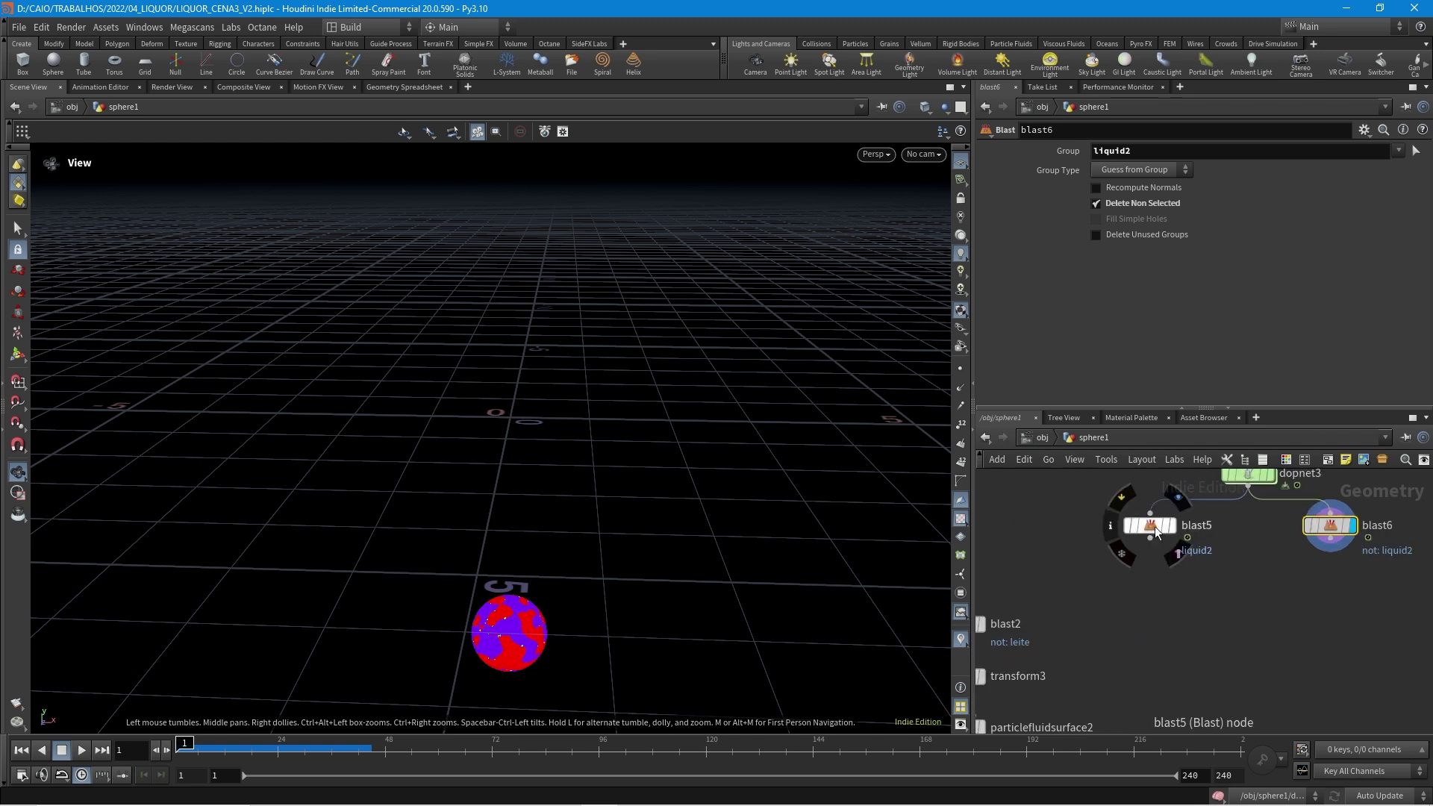
pyautogui.moveTo(1105, 606); pyautogui.dragTo(1311, 567, button='middle')
pyautogui.scroll(-5, 1311, 568)
pyautogui.keyDown('alt'); pyautogui.moveTo(1135, 639); pyautogui.dragTo(1289, 600); pyautogui.keyUp('alt')
pyautogui.click(1346, 563)
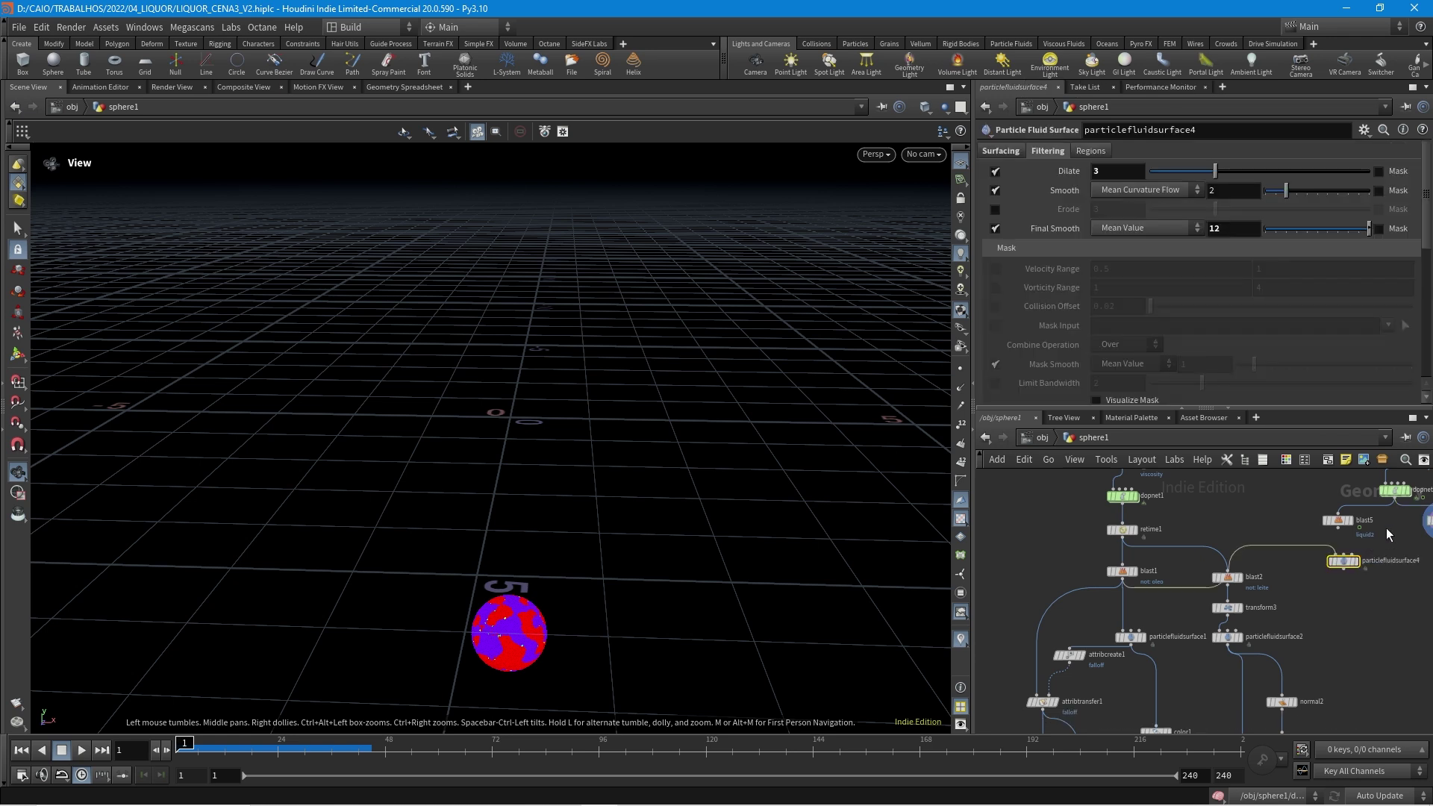
pyautogui.scroll(3, 1386, 527)
pyautogui.click(1282, 575)
pyautogui.moveTo(1366, 570); pyautogui.dragTo(1262, 614, button='middle')
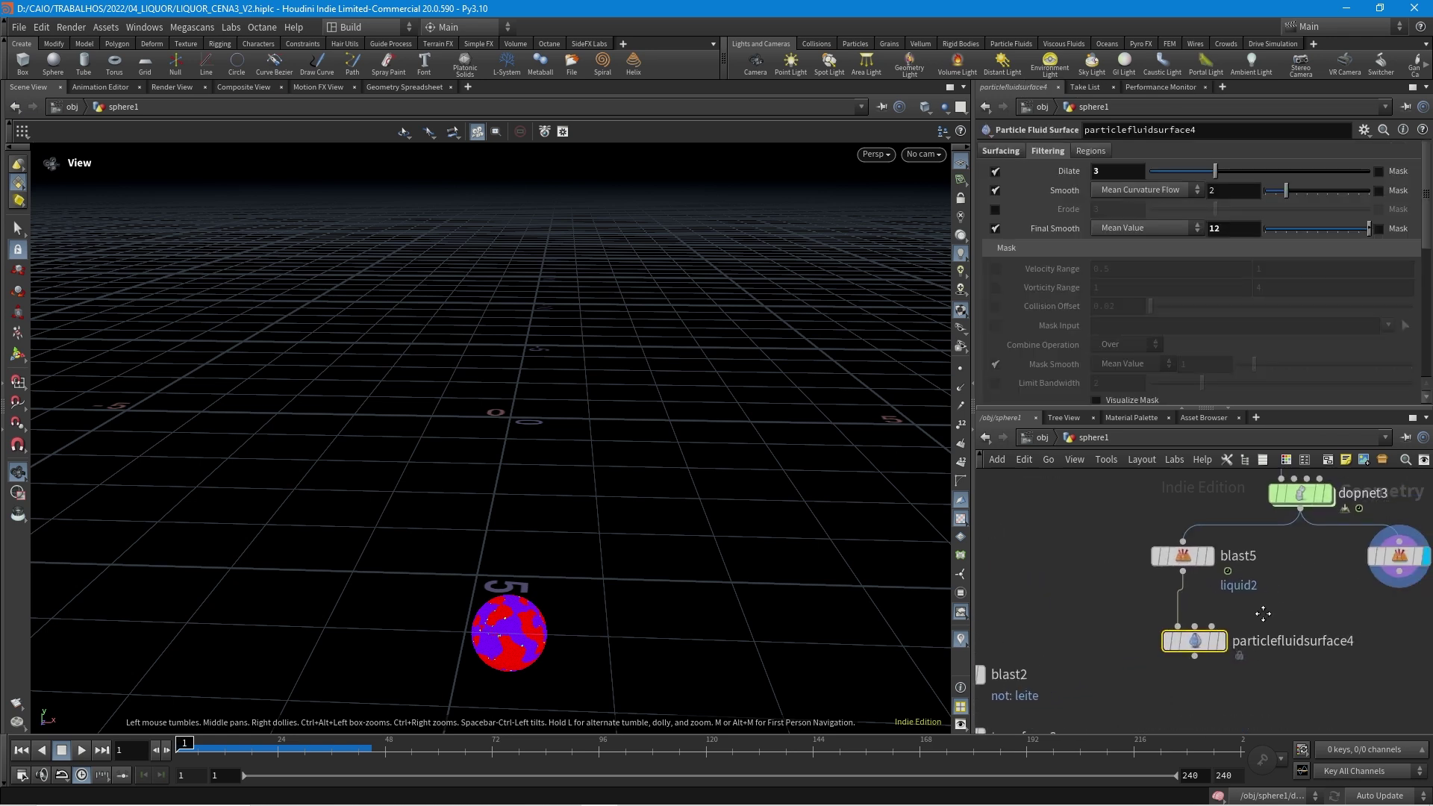
# Step: Review particlefluidsurface4's Surfacing and Filtering settings and display its mesh at frame 30
pyautogui.click(1013, 154)
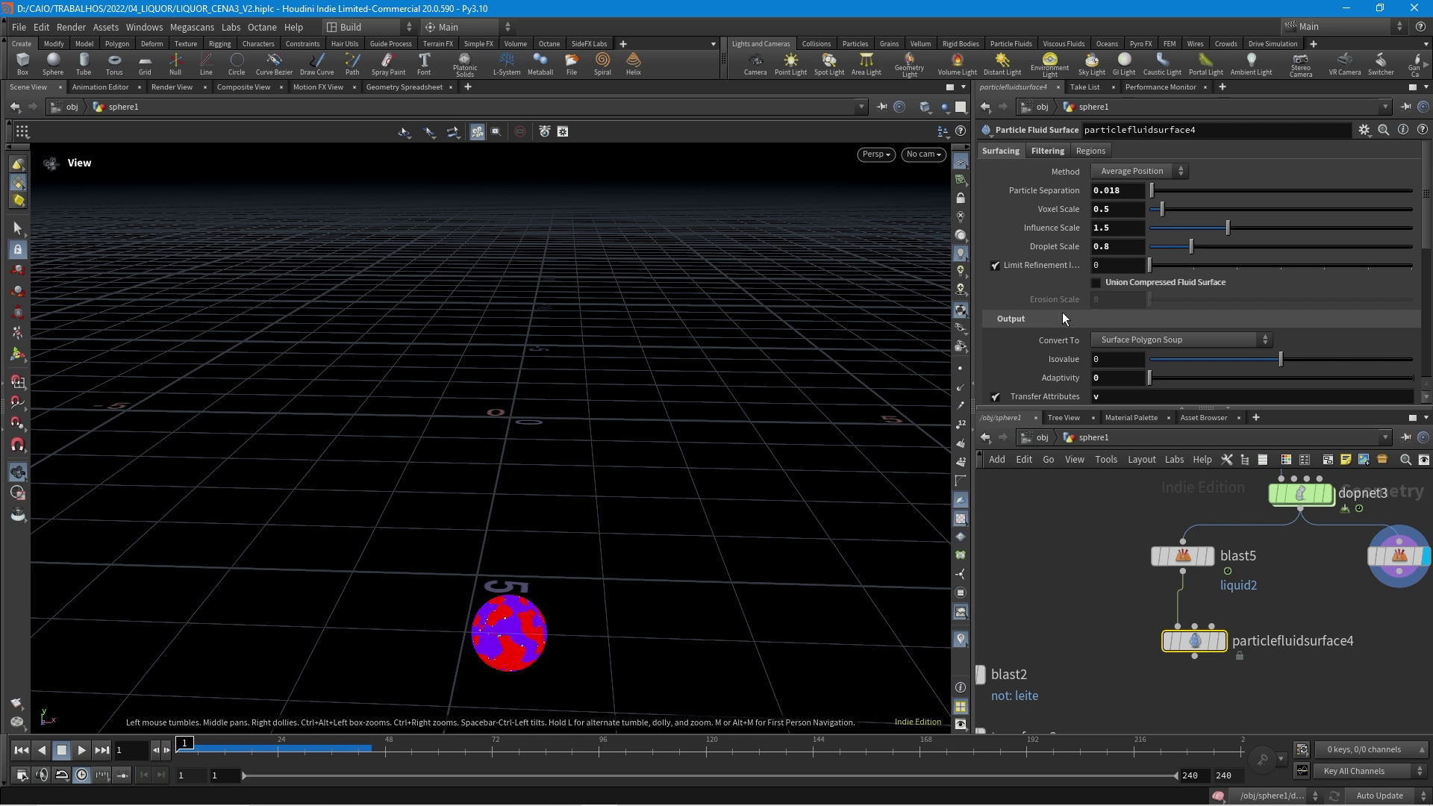
pyautogui.scroll(-1, 1048, 197)
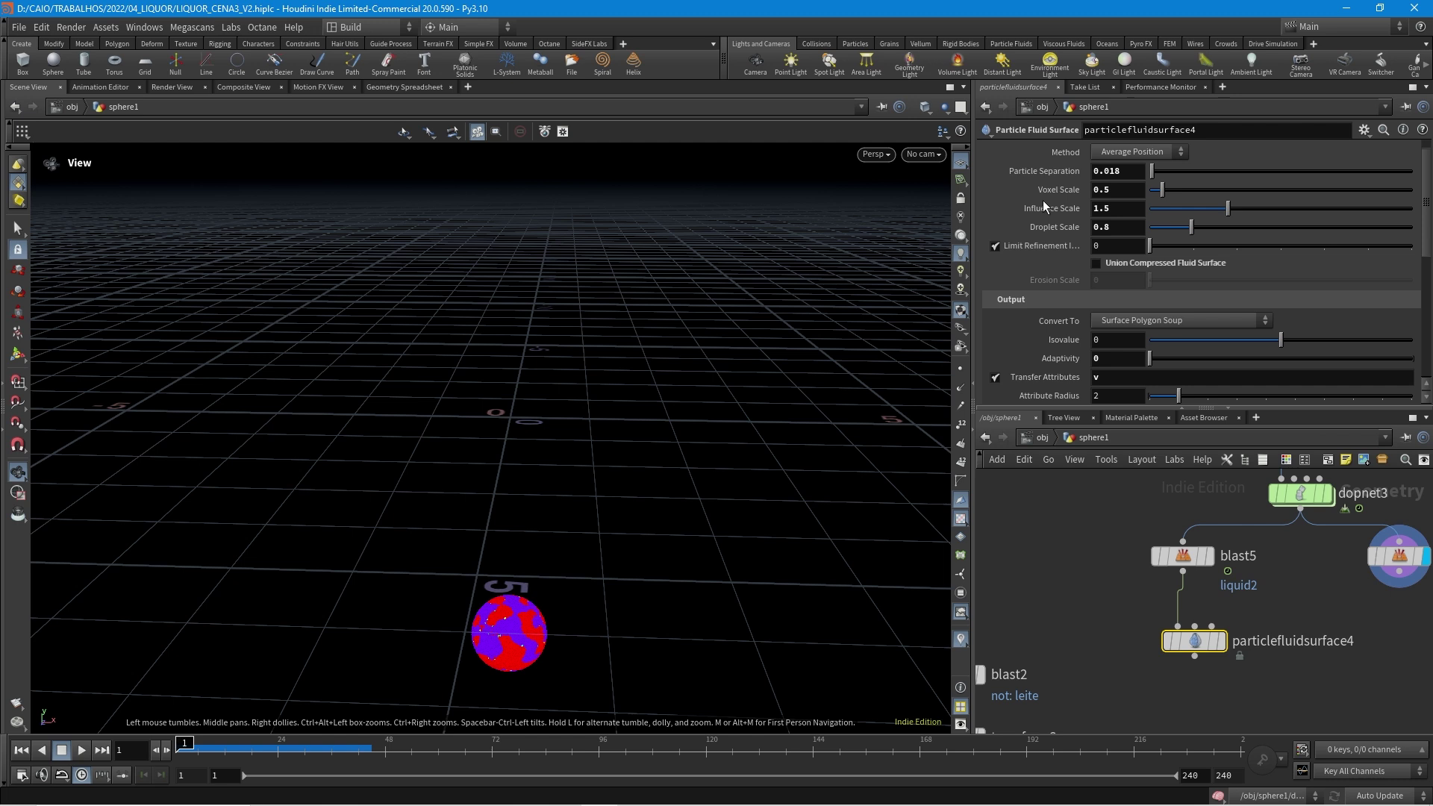
pyautogui.scroll(1, 1041, 200)
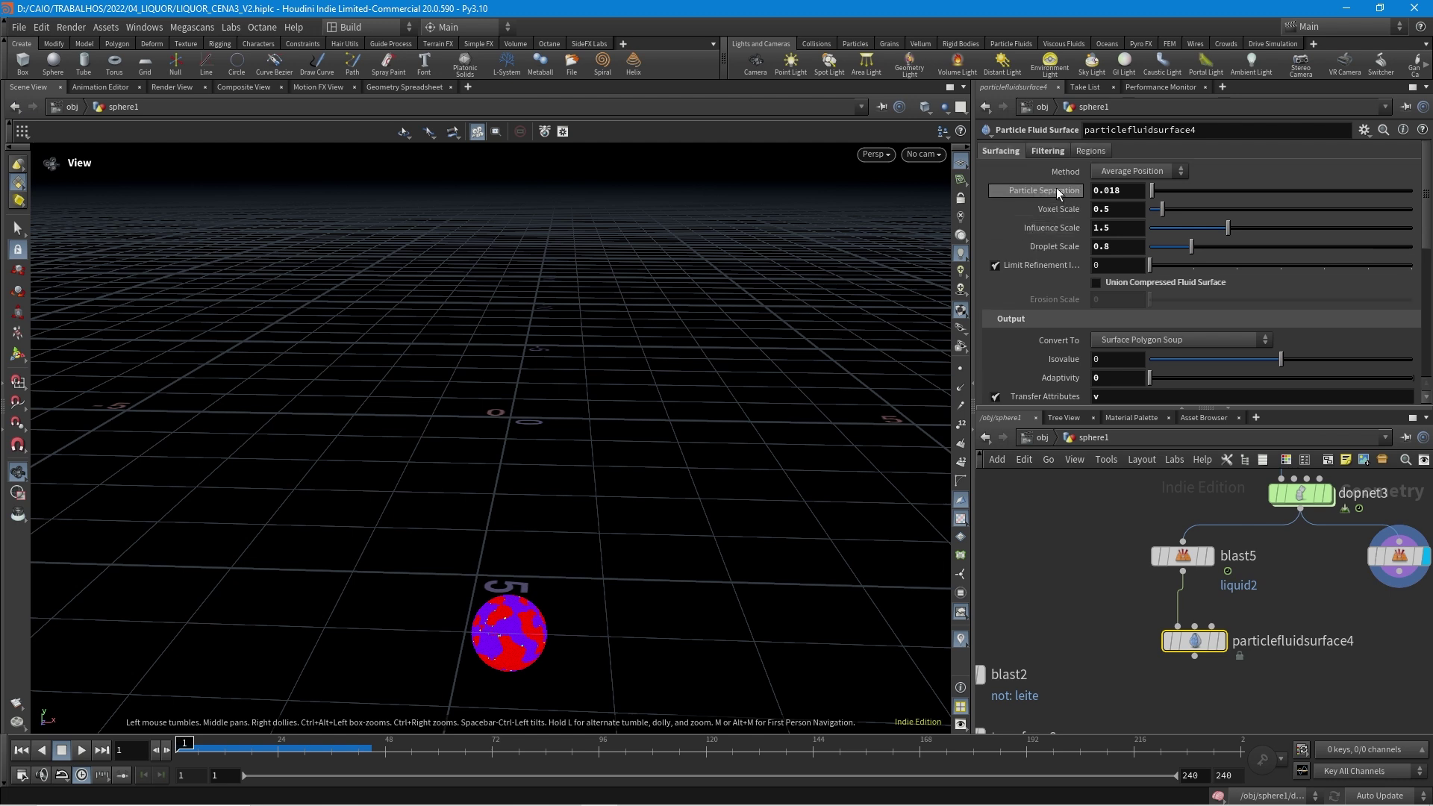
pyautogui.click(1048, 152)
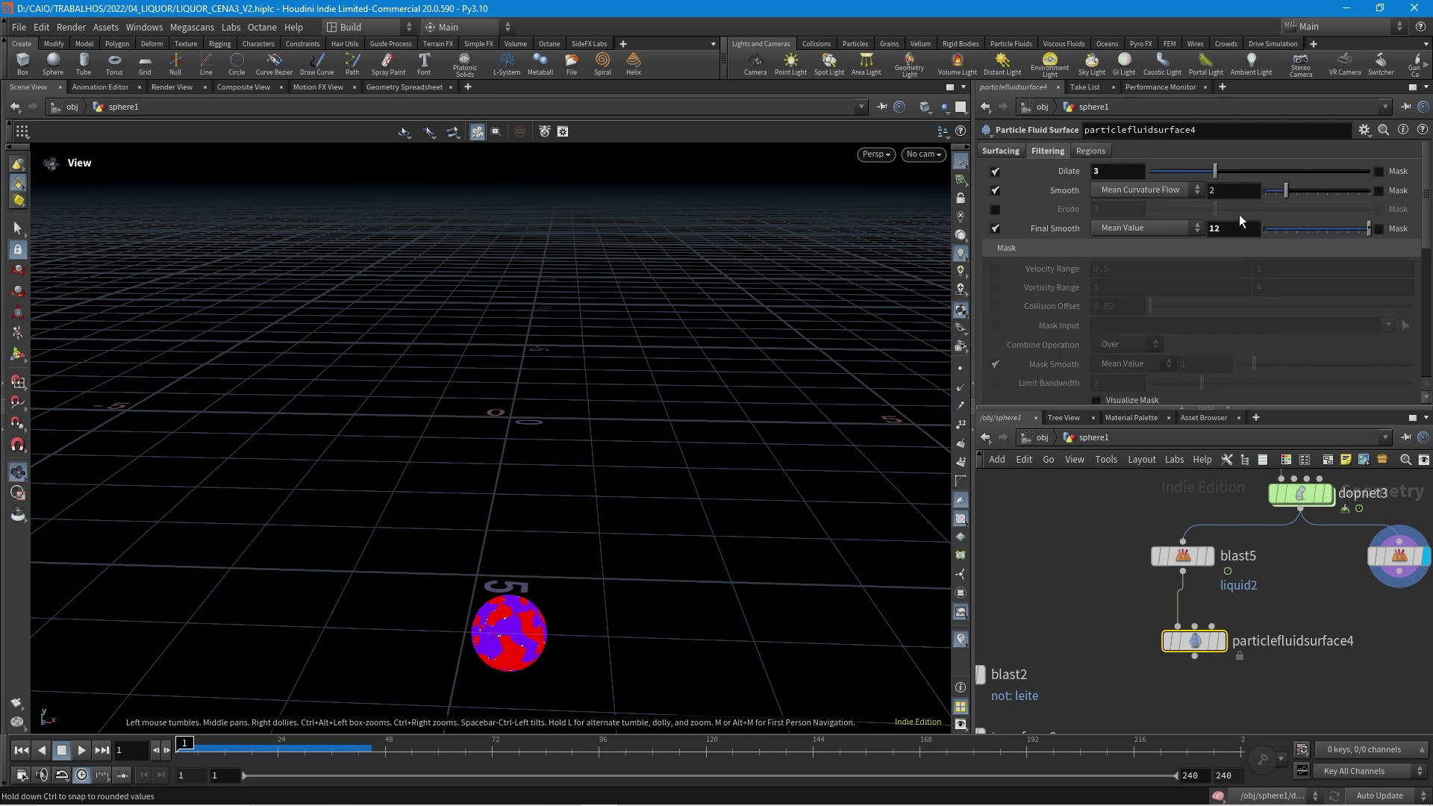
pyautogui.click(1001, 151)
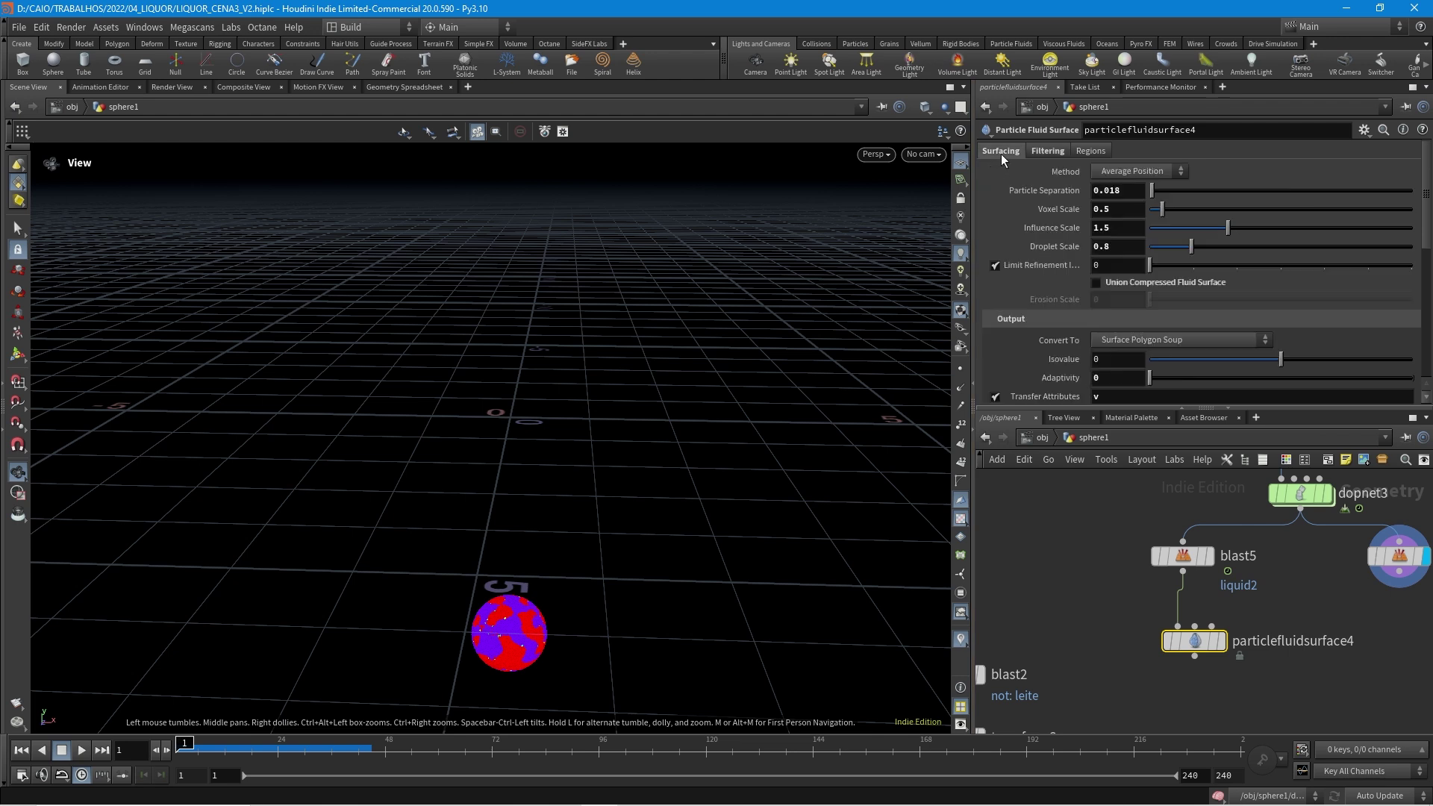
pyautogui.click(1220, 640)
pyautogui.moveTo(187, 741); pyautogui.dragTo(304, 743)
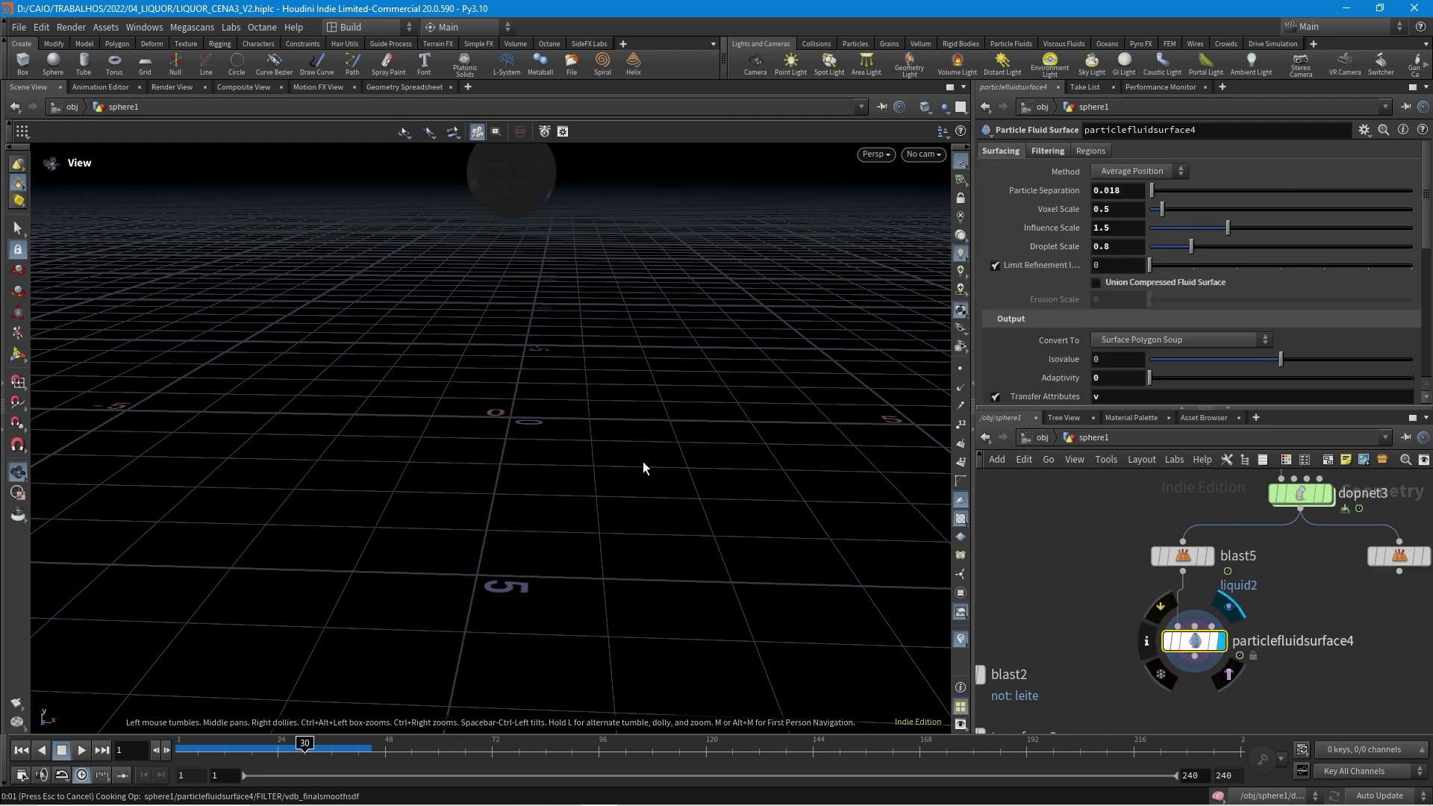
pyautogui.moveTo(562, 457); pyautogui.dragTo(553, 534)
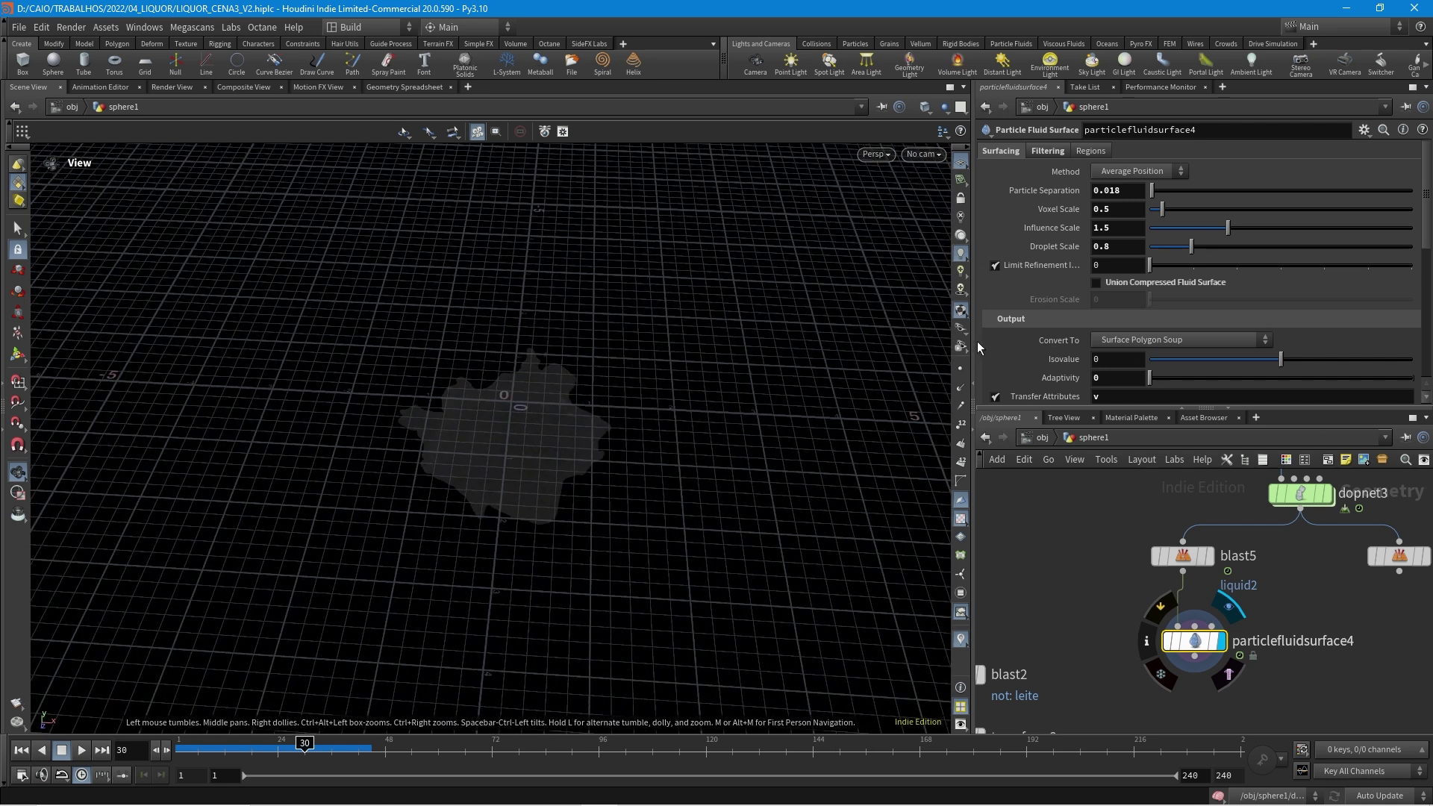
# Step: Turn off Display Ortho Grid in the viewport's display options
pyautogui.press('d')
pyautogui.click(644, 257)
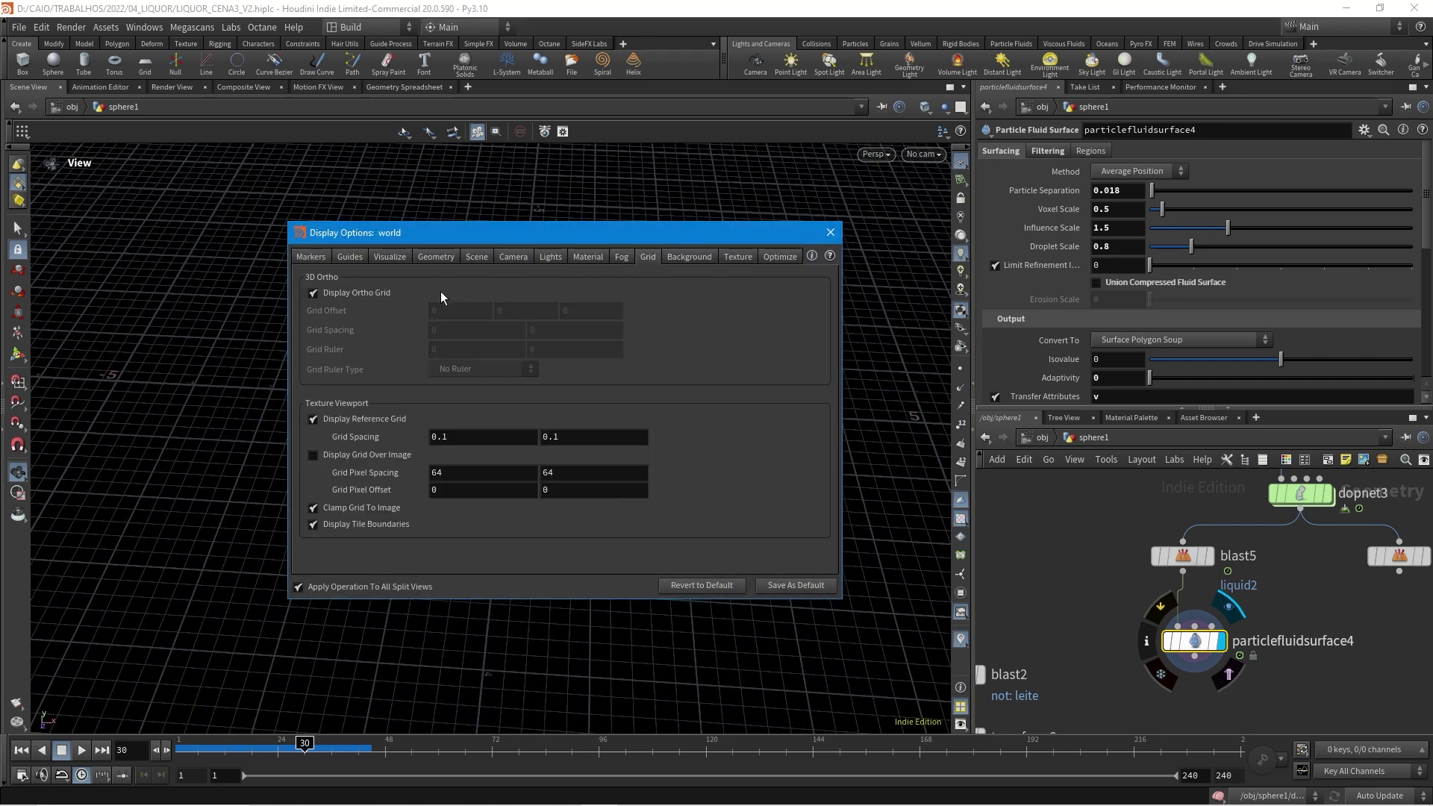
pyautogui.moveTo(680, 243); pyautogui.dragTo(704, 213)
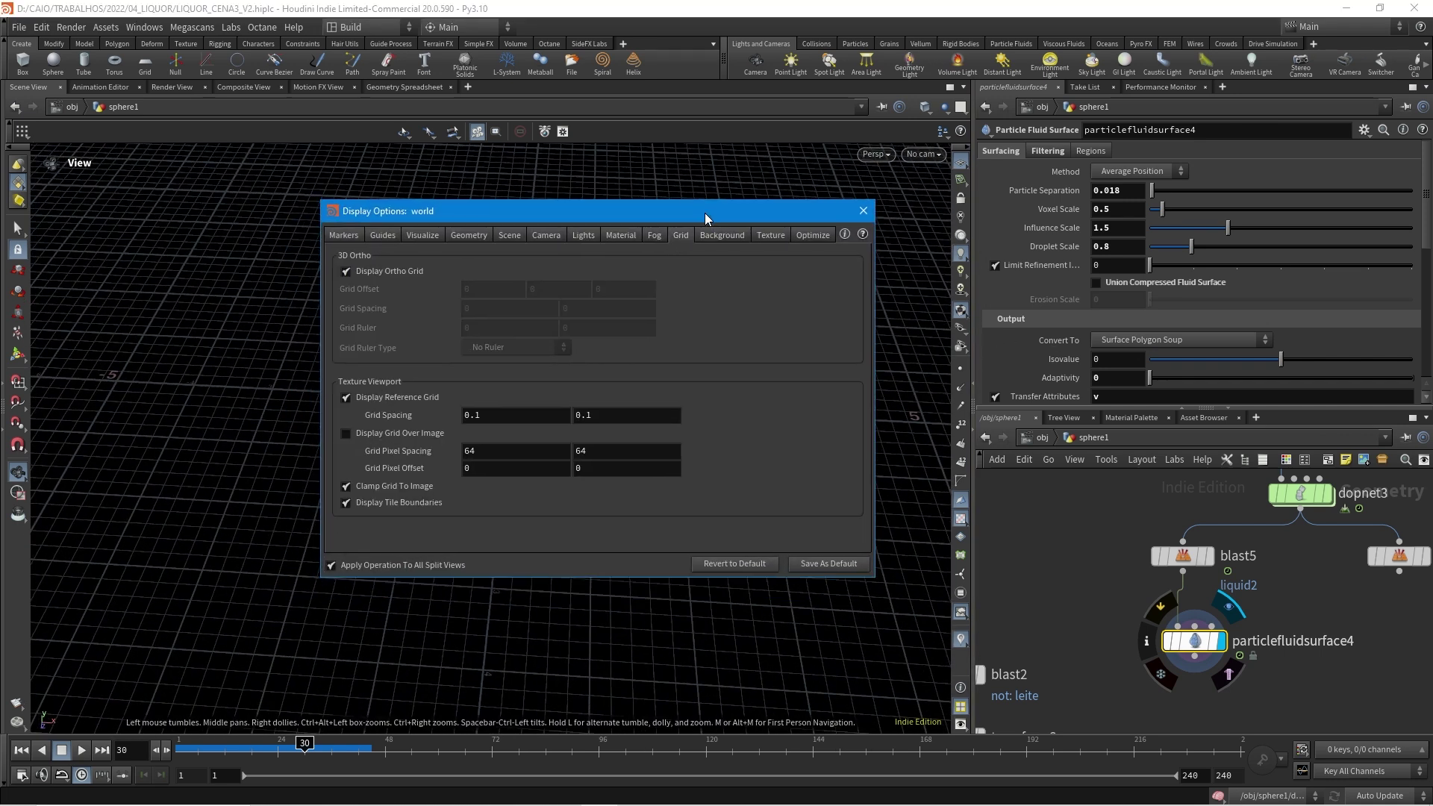
pyautogui.click(347, 272)
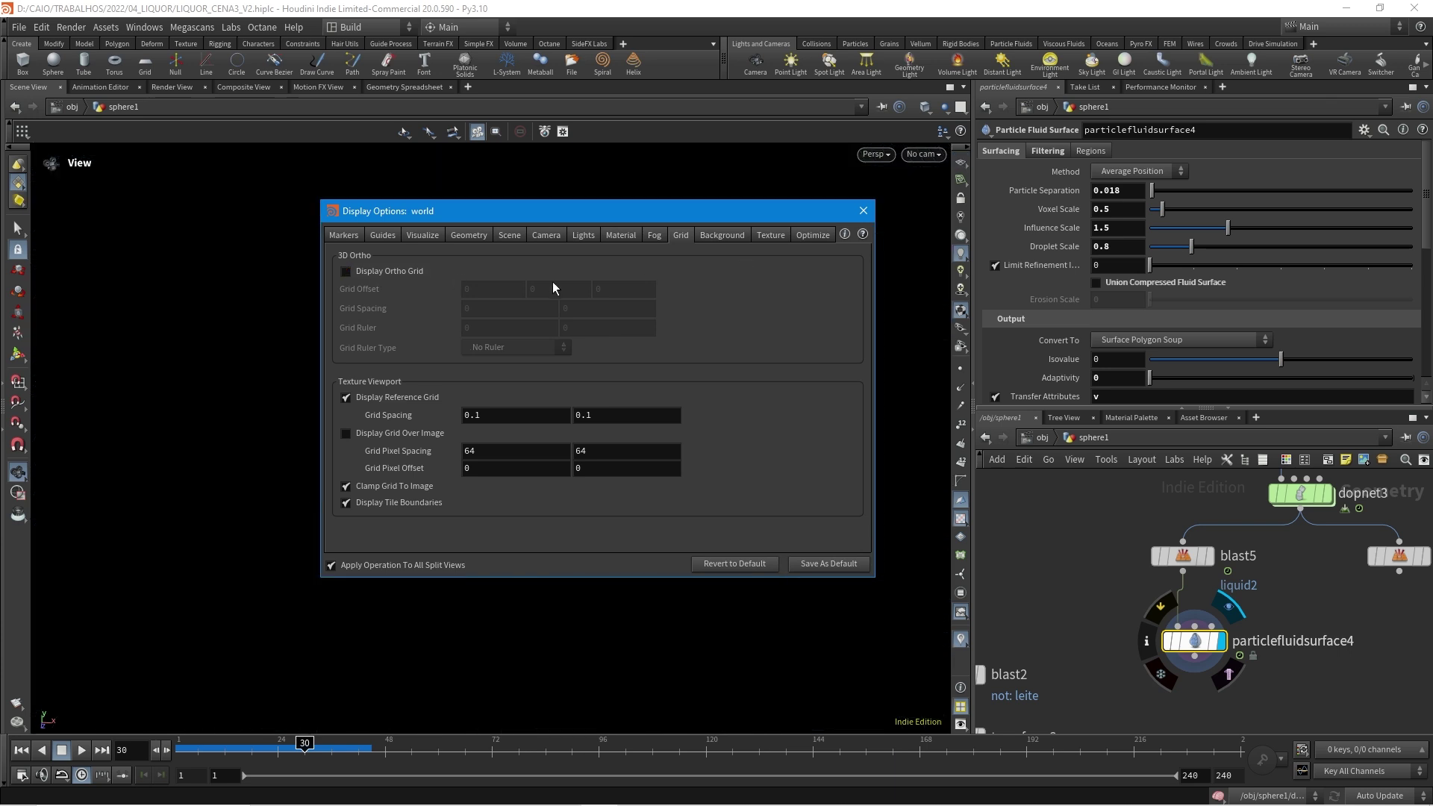
pyautogui.click(862, 212)
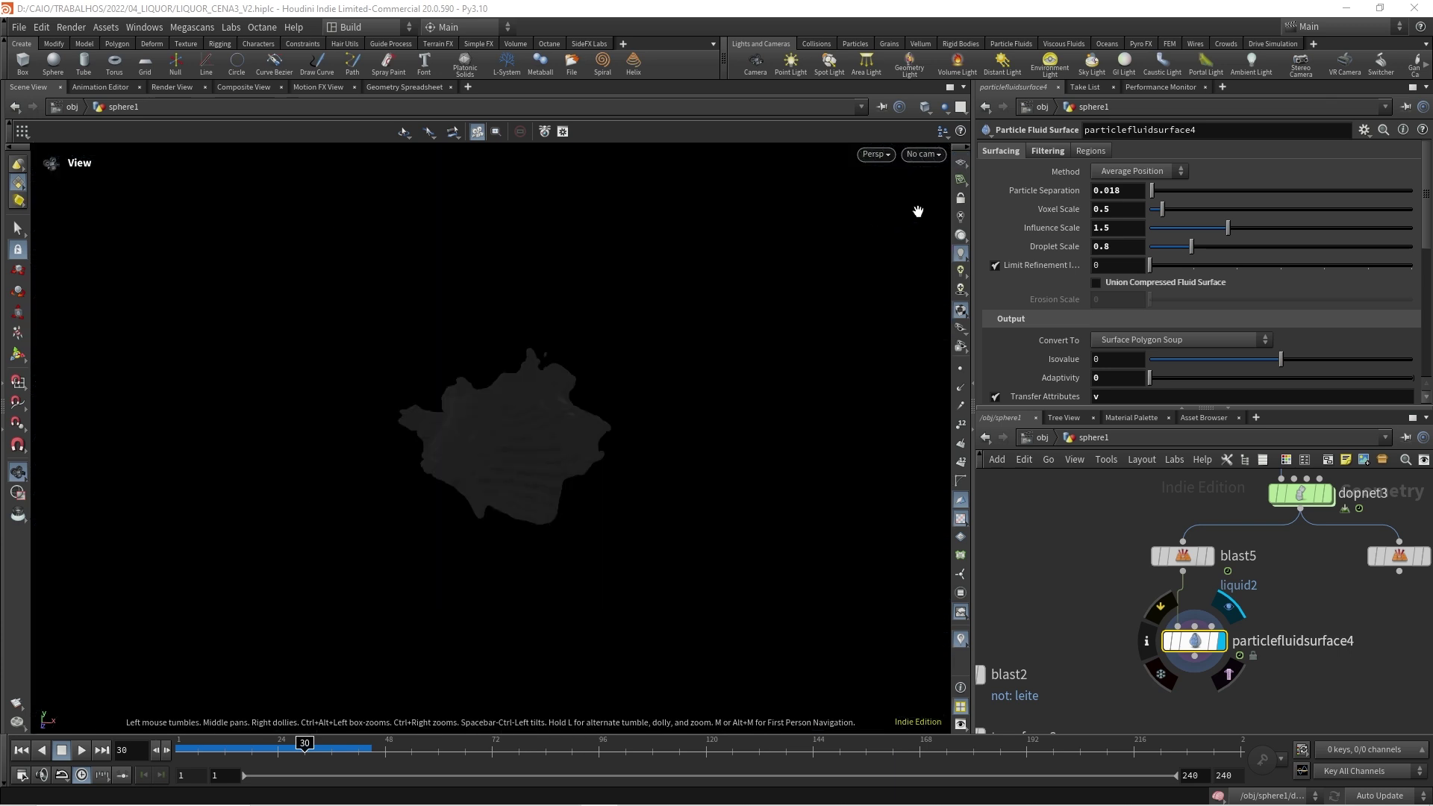
# Step: Set the viewport lighting to Headlight Only for a closer view of the fluid mesh
pyautogui.moveTo(510, 483); pyautogui.dragTo(528, 420)
pyautogui.scroll(6, 498, 479)
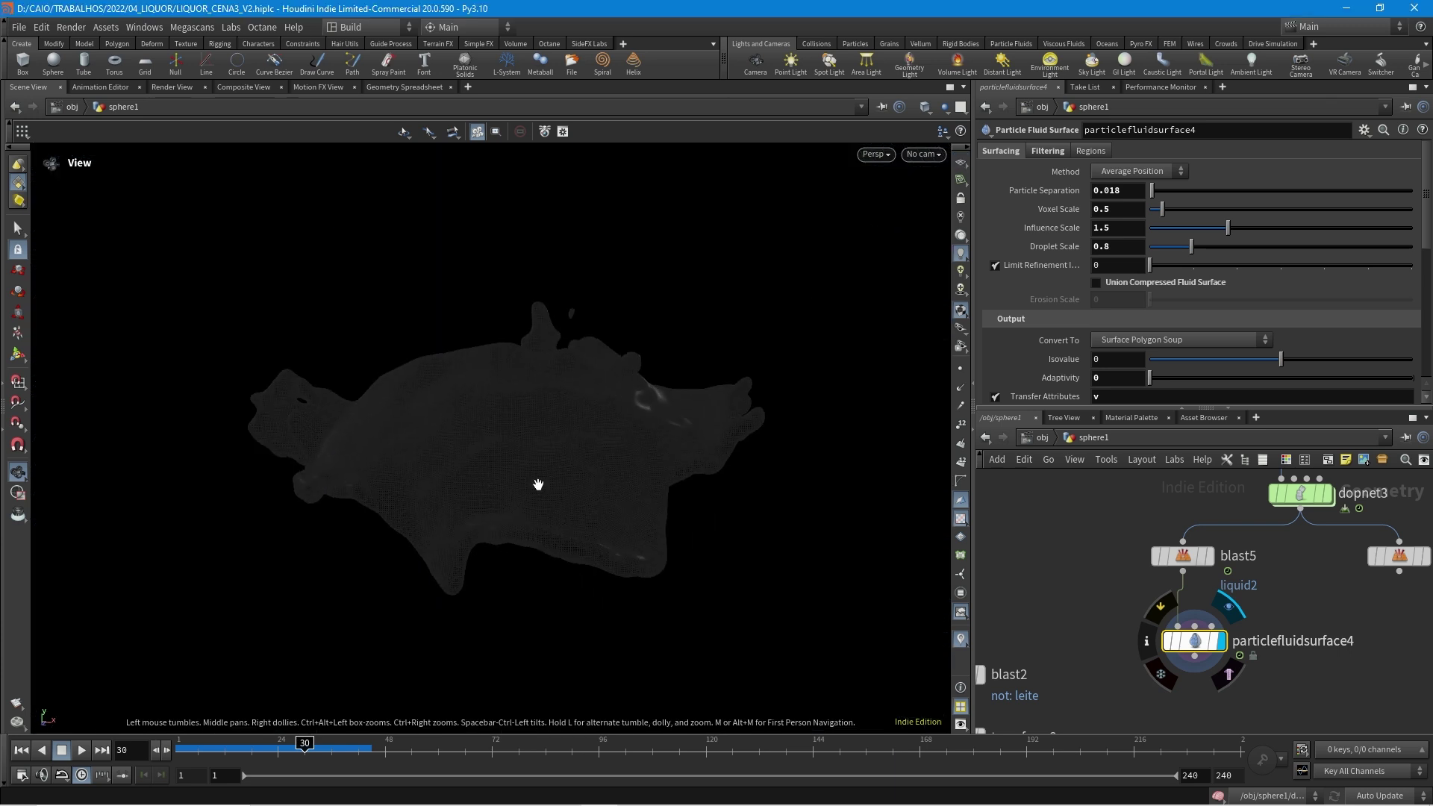
pyautogui.click(961, 237)
pyautogui.moveTo(577, 452); pyautogui.dragTo(592, 434, button='middle')
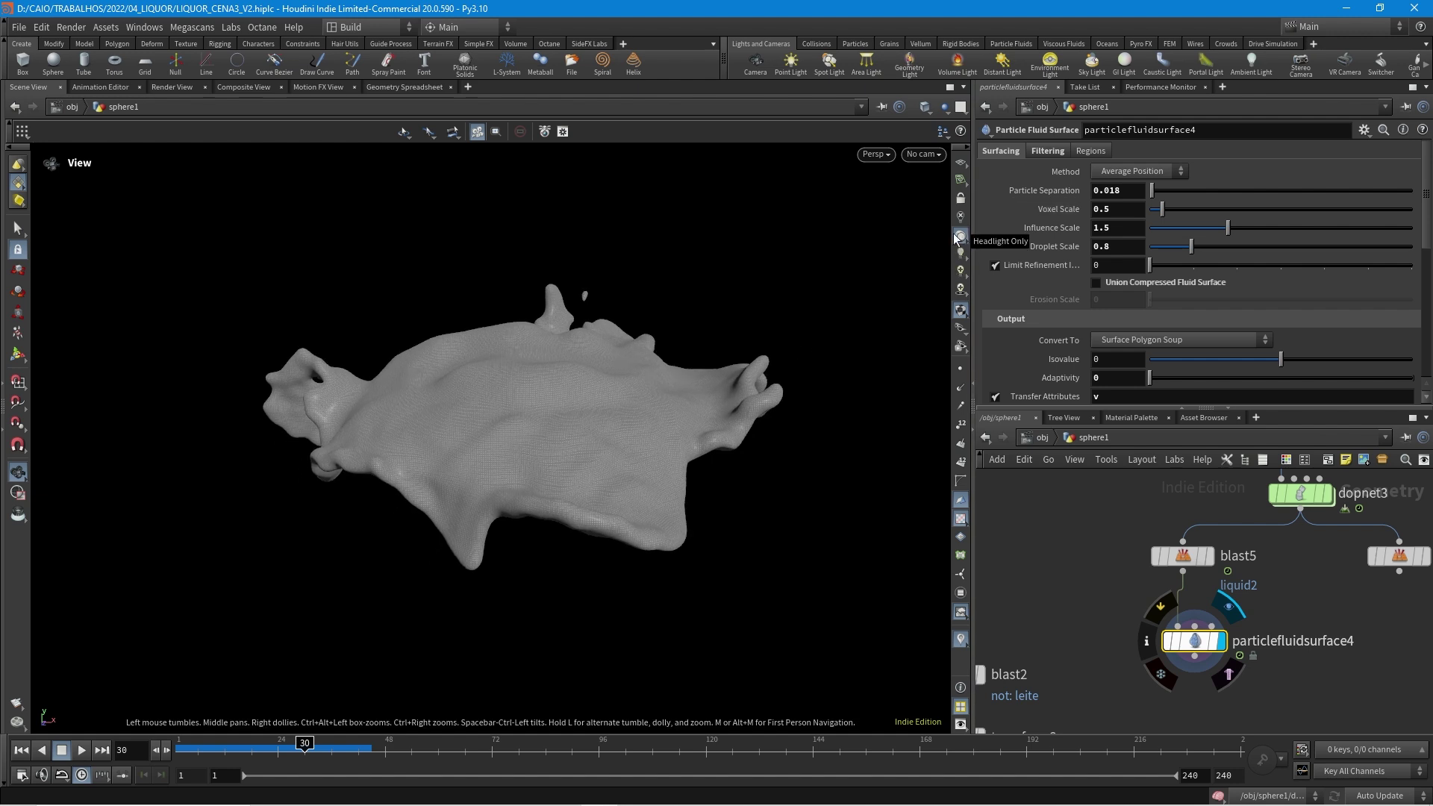
# Step: Examine the fluid surface mesh from several angles at frames 30 and 39
pyautogui.moveTo(515, 396); pyautogui.dragTo(598, 393)
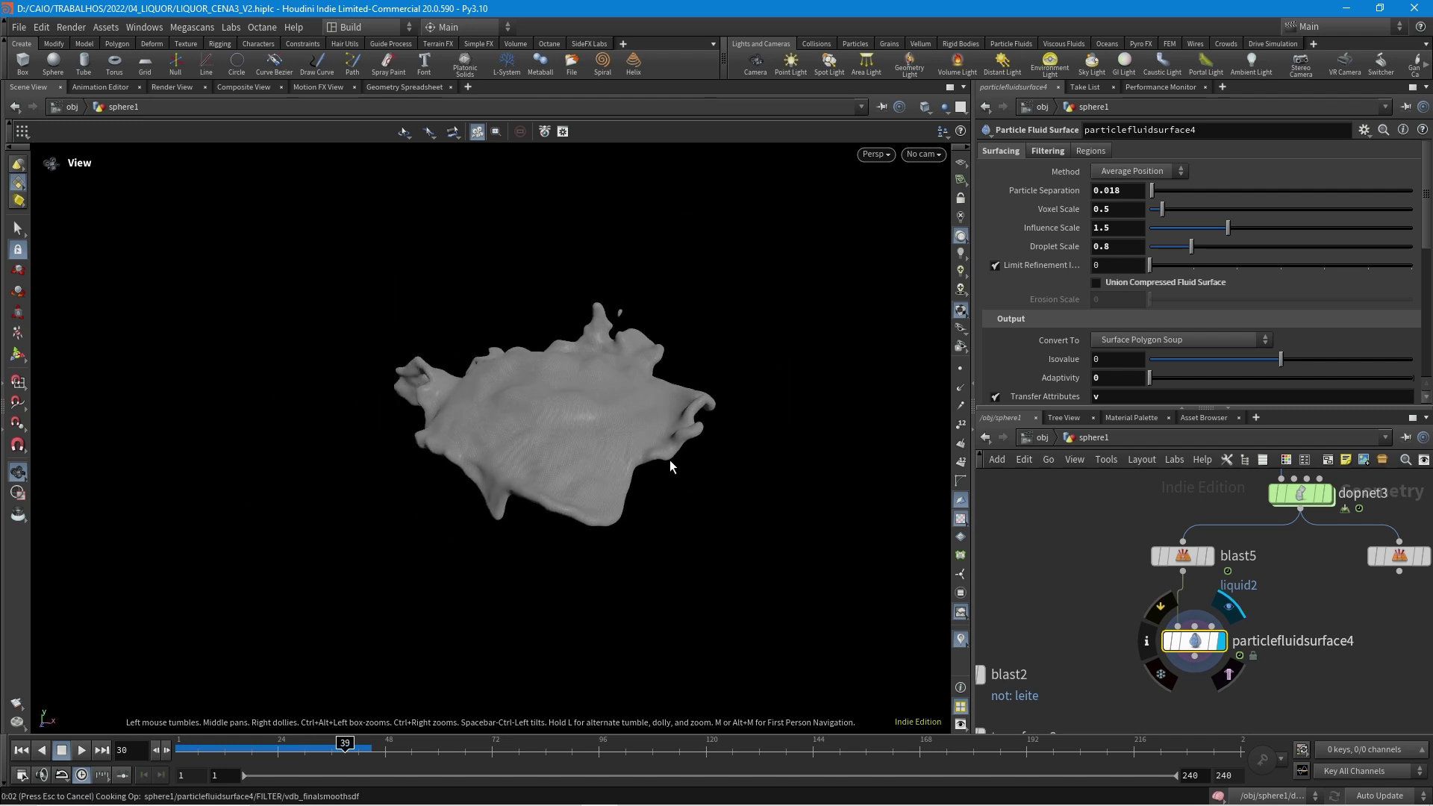
pyautogui.scroll(-3, 678, 469)
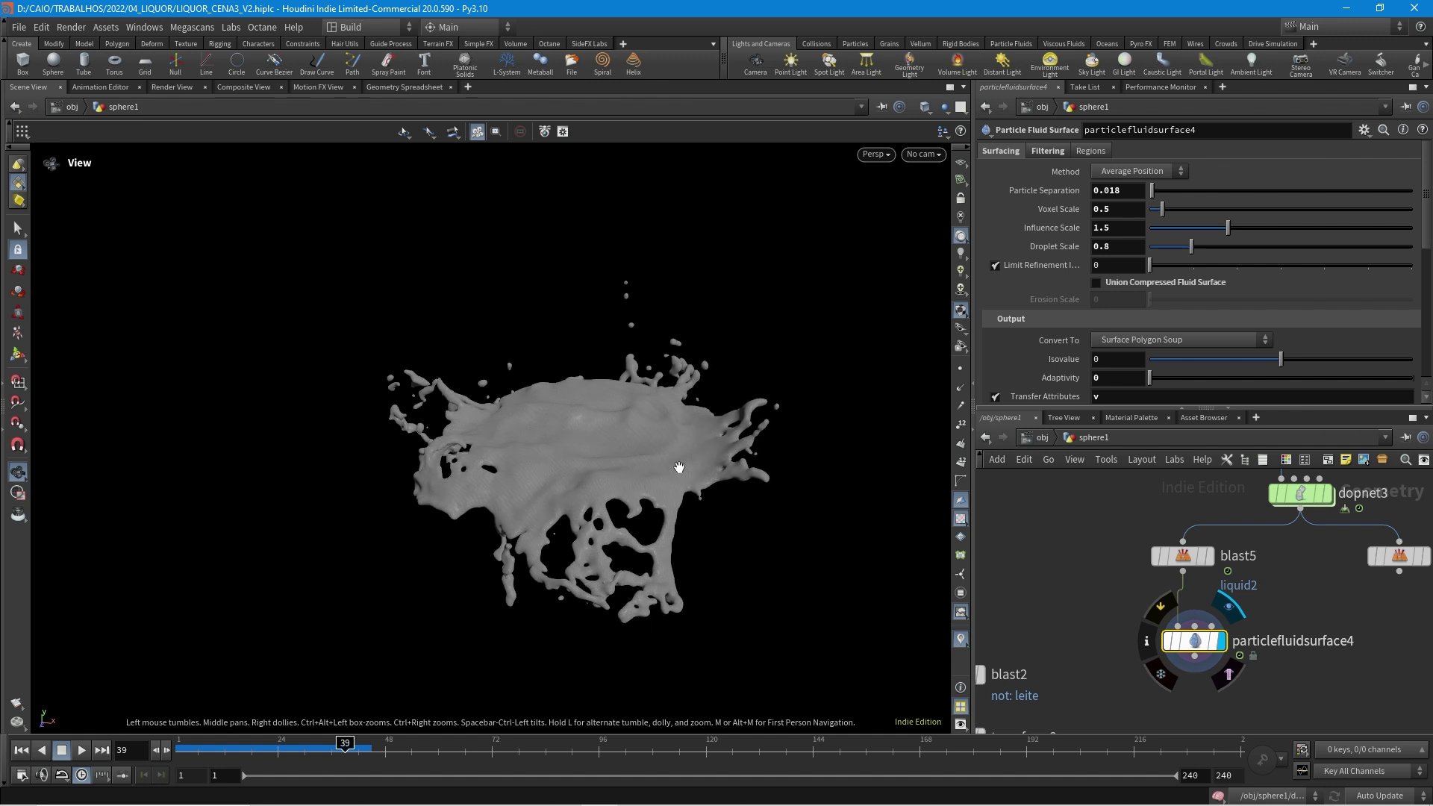
pyautogui.moveTo(678, 470); pyautogui.dragTo(417, 445, button='middle')
pyautogui.scroll(-2, 417, 445)
# Step: Copy particlefluidsurface2 next to particlefluidsurface4 and wire the copy's input to blast6
pyautogui.scroll(-5, 1314, 640)
pyautogui.scroll(5, 1314, 640)
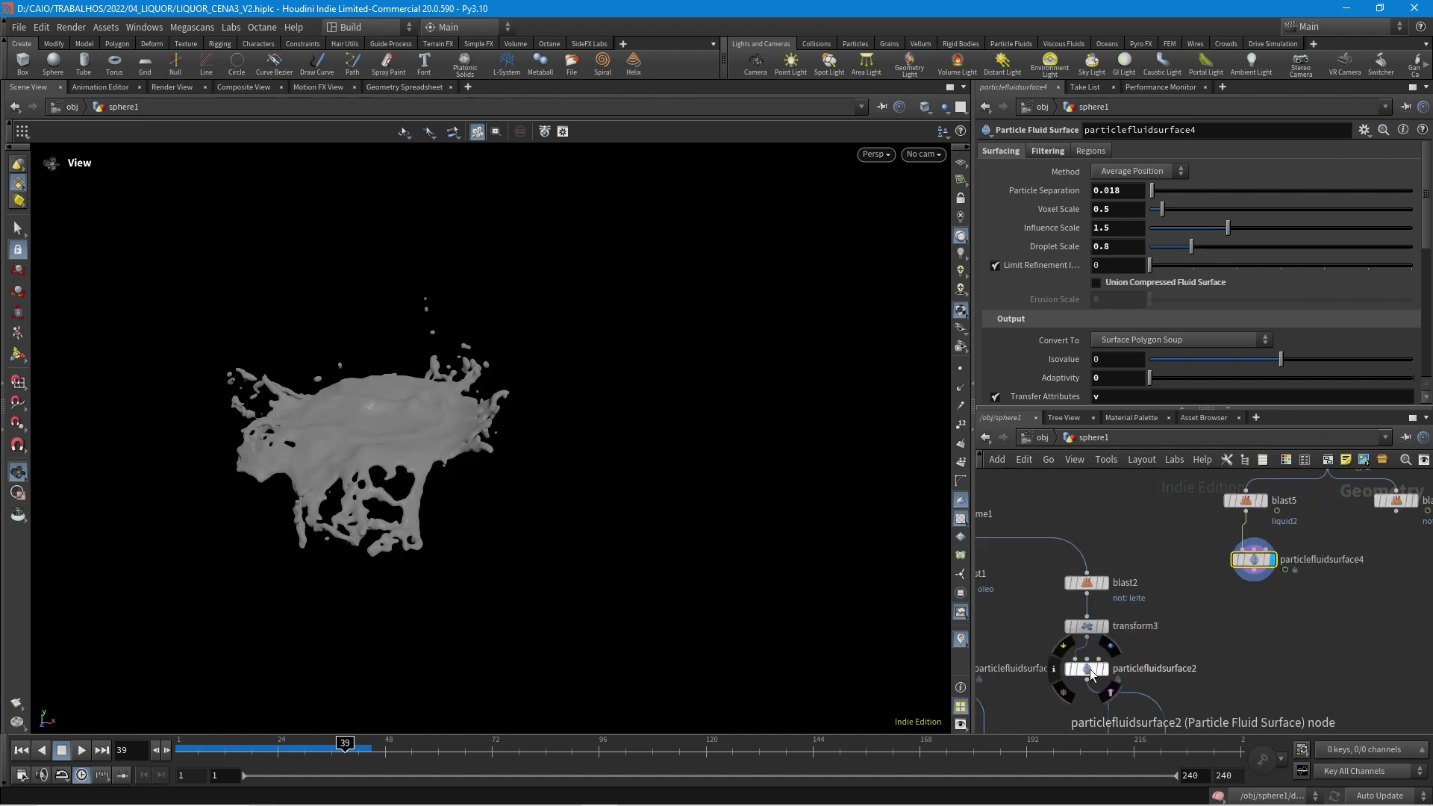
pyautogui.keyDown('alt'); pyautogui.moveTo(1429, 591); pyautogui.dragTo(1398, 571); pyautogui.keyUp('alt')
pyautogui.moveTo(1398, 581); pyautogui.dragTo(1313, 600, button='middle')
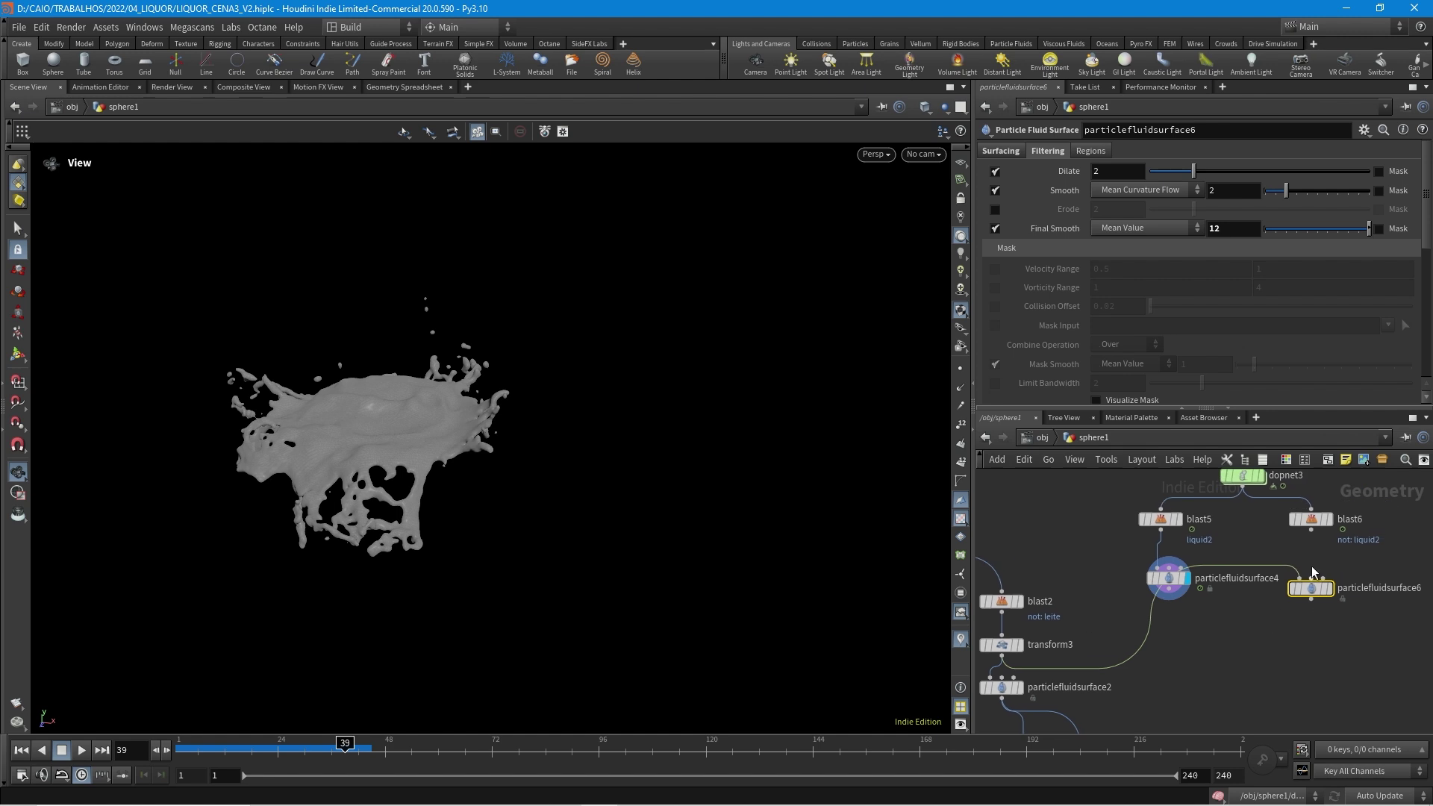
pyautogui.click(1313, 533)
pyautogui.click(1297, 575)
pyautogui.moveTo(1305, 651); pyautogui.dragTo(1331, 612, button='middle')
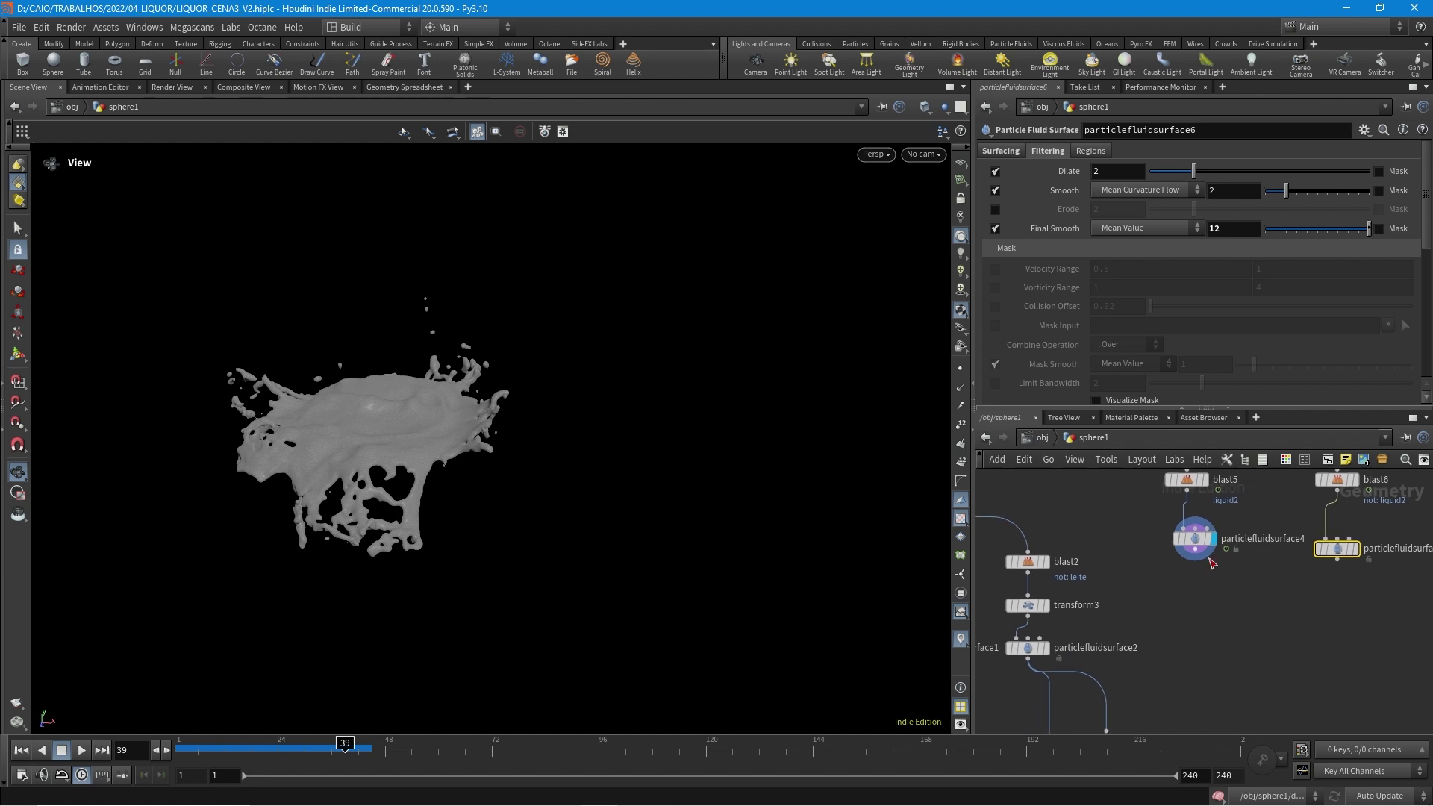
# Step: Merge the outputs of particlefluidsurface4 and its neighbouring copy into a new Merge node, displaying the result at frame 22
pyautogui.click(1194, 542)
pyautogui.click(1196, 556)
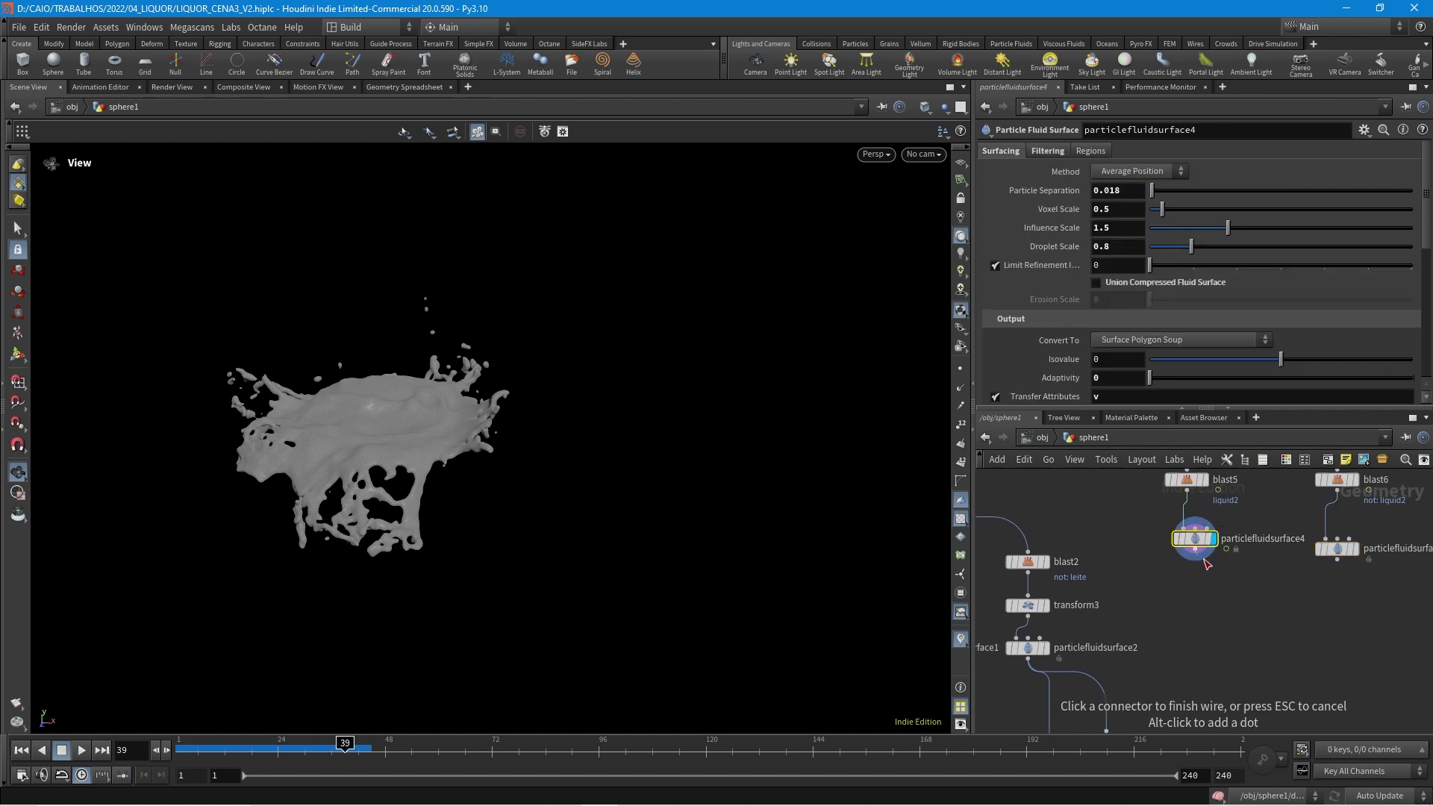
pyautogui.click(1337, 560)
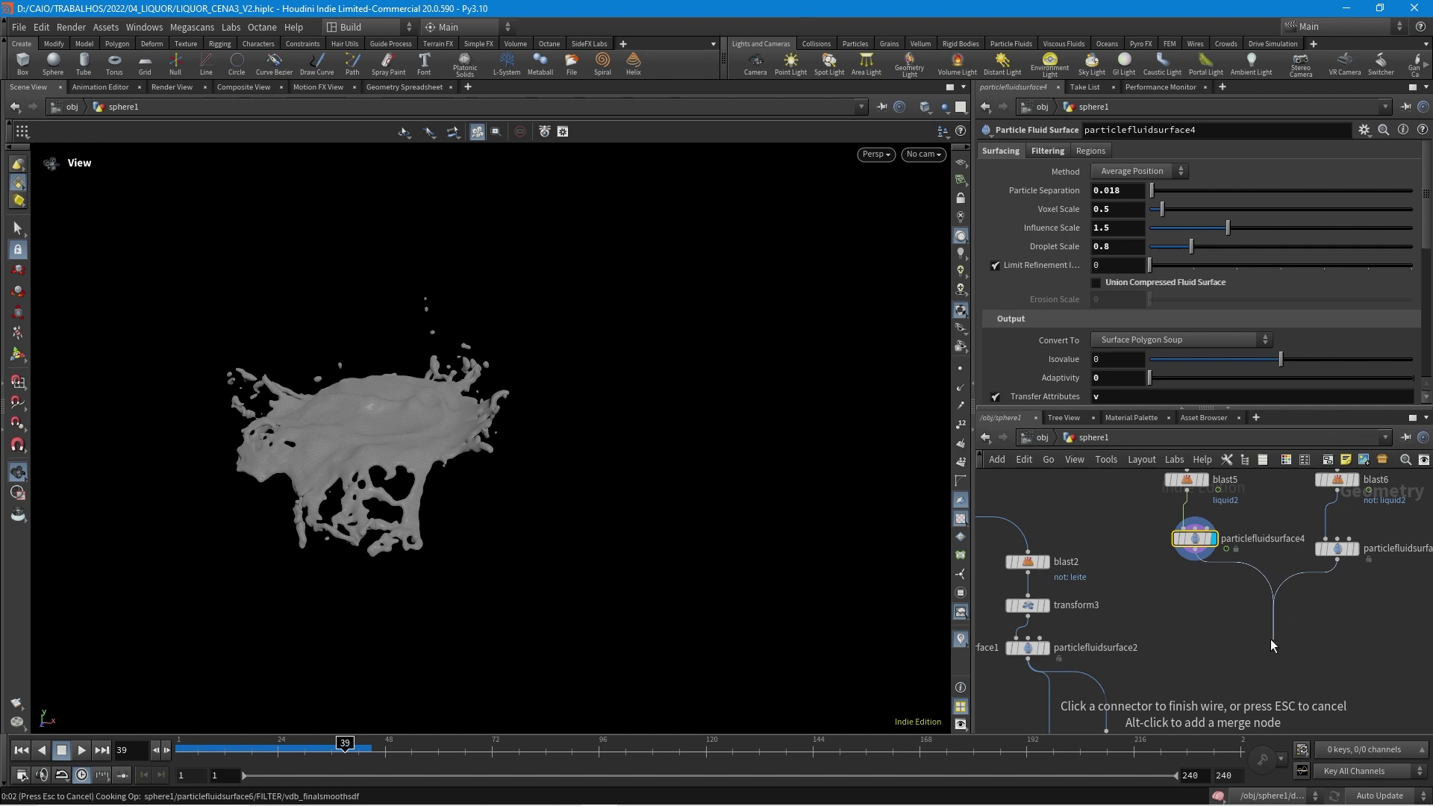
pyautogui.keyDown('alt'); pyautogui.click(1275, 640); pyautogui.keyUp('alt')
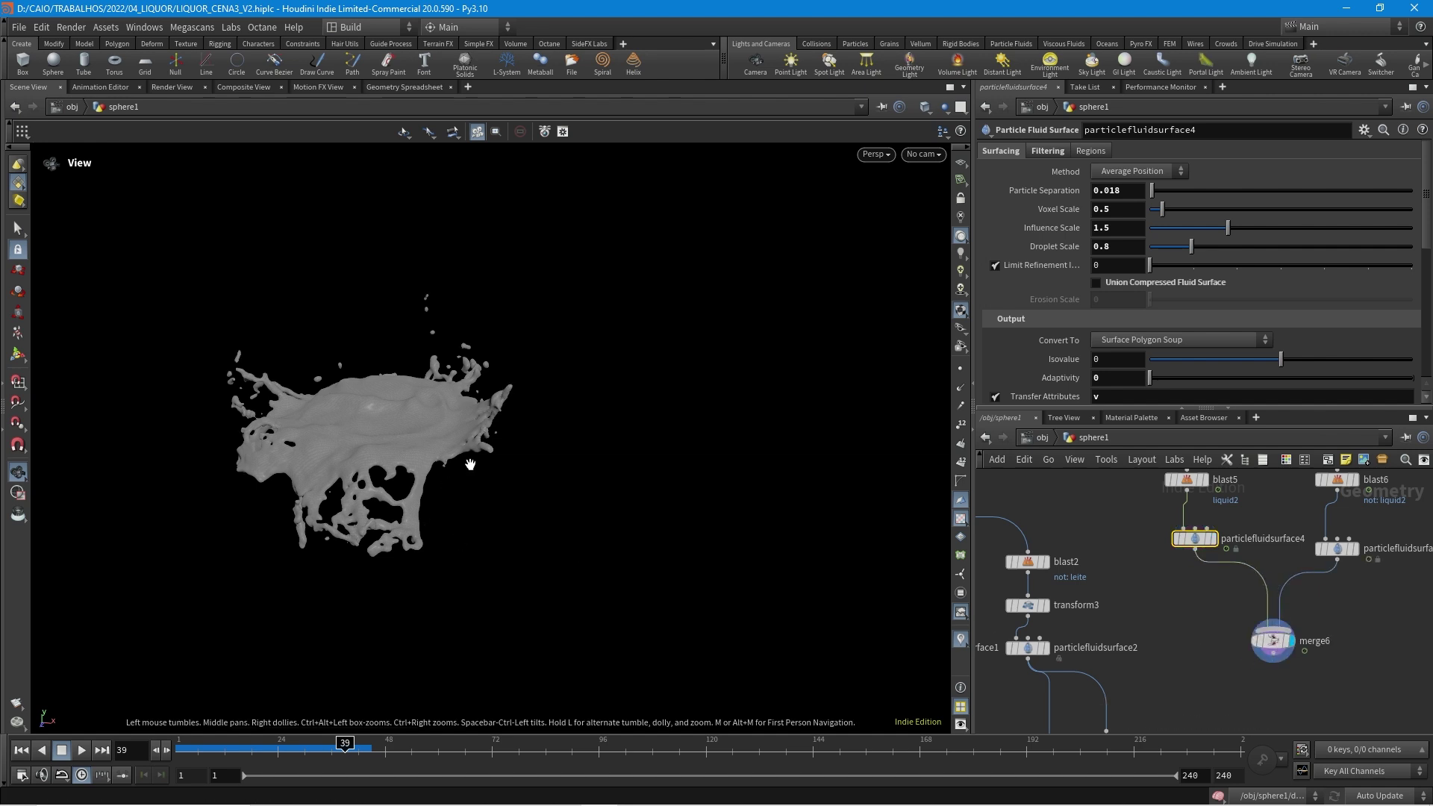
pyautogui.click(269, 744)
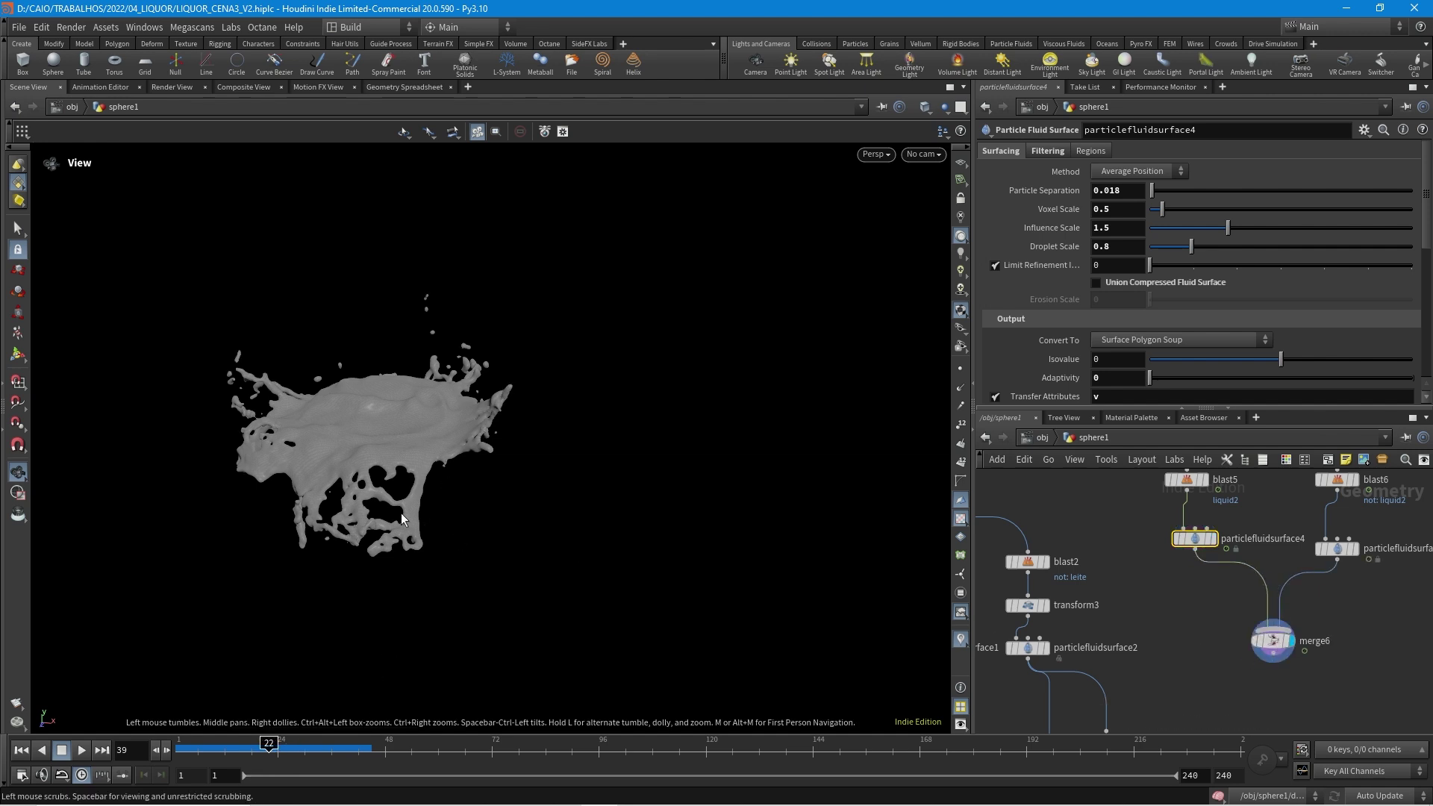
# Step: Insert a Color node between particlefluidsurface4 and merge6 and set its color to dark red (0.5, 0, 0)
pyautogui.scroll(3, 1252, 574)
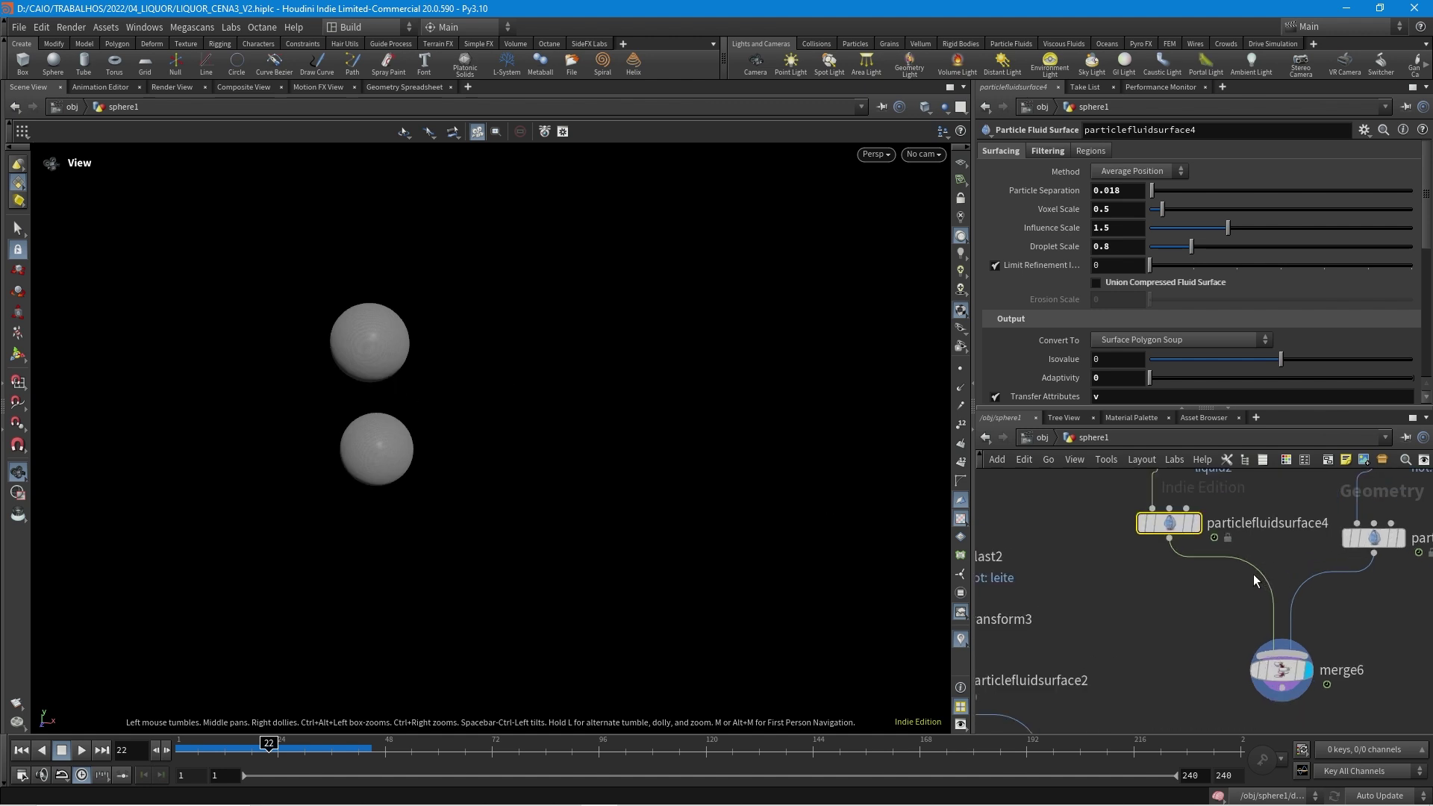
pyautogui.press('Tab')
pyautogui.write('col')
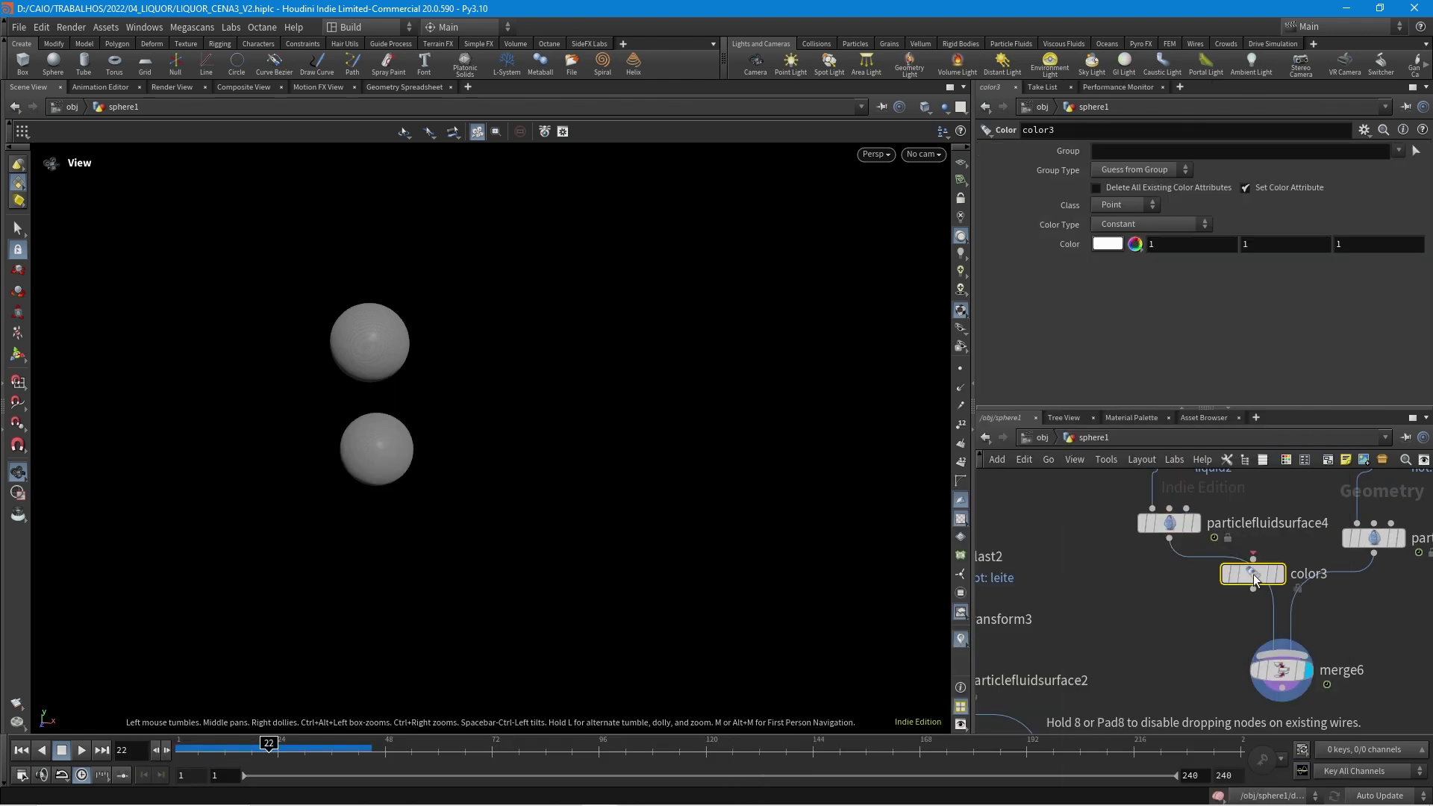
pyautogui.click(1200, 585)
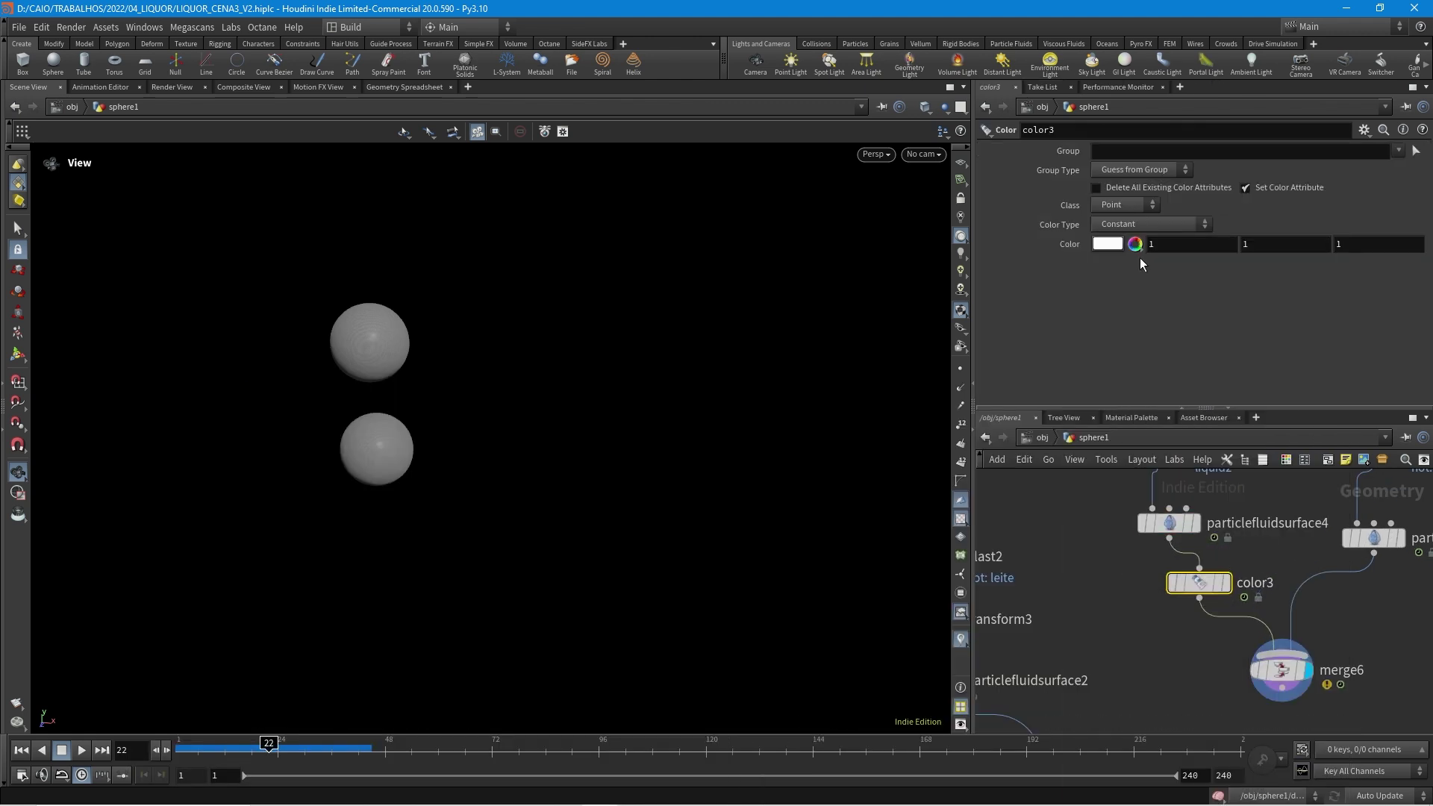
pyautogui.click(1116, 244)
pyautogui.click(1063, 167)
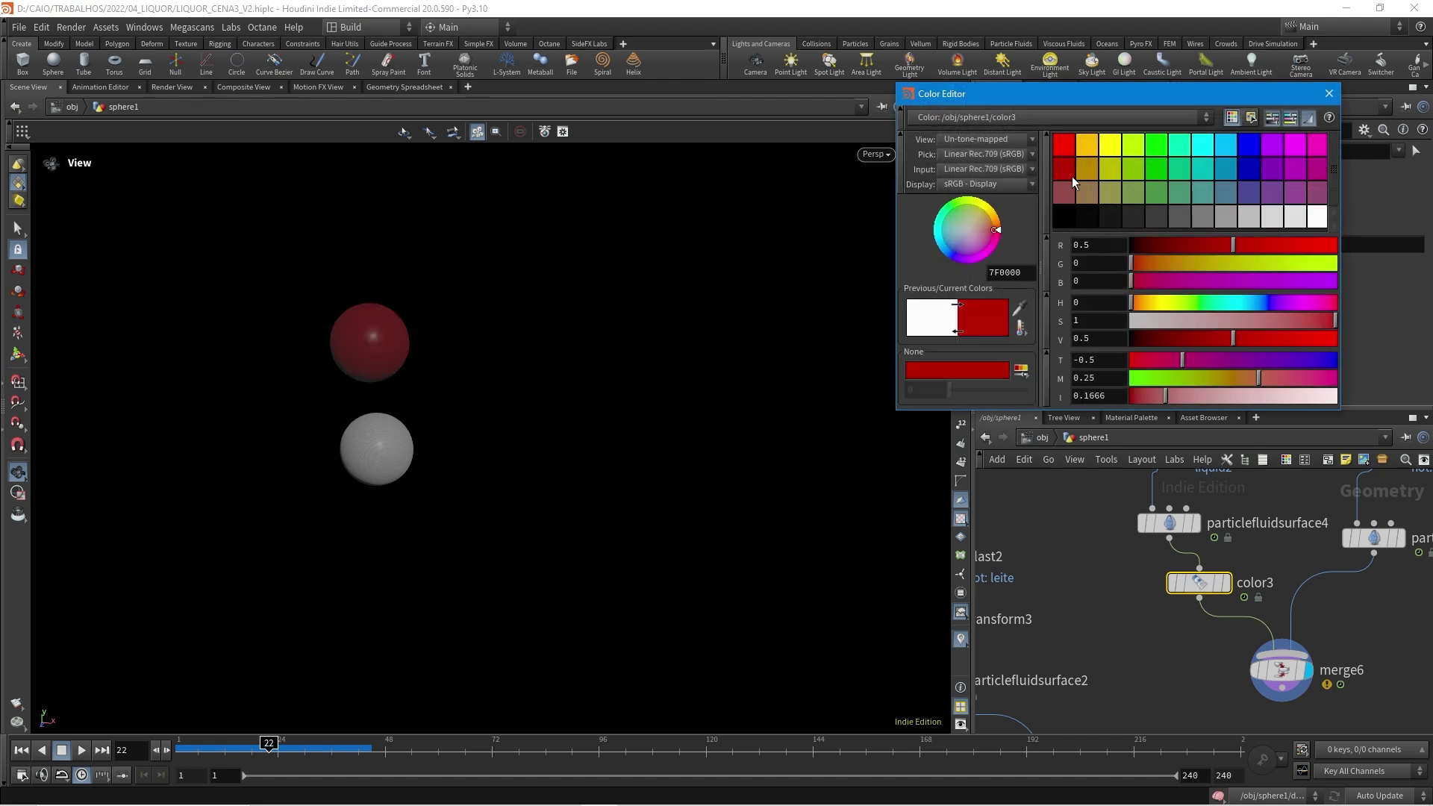
pyautogui.click(1329, 94)
# Step: Set the viewport shading to Smooth Shaded and go to frame 35
pyautogui.click(925, 107)
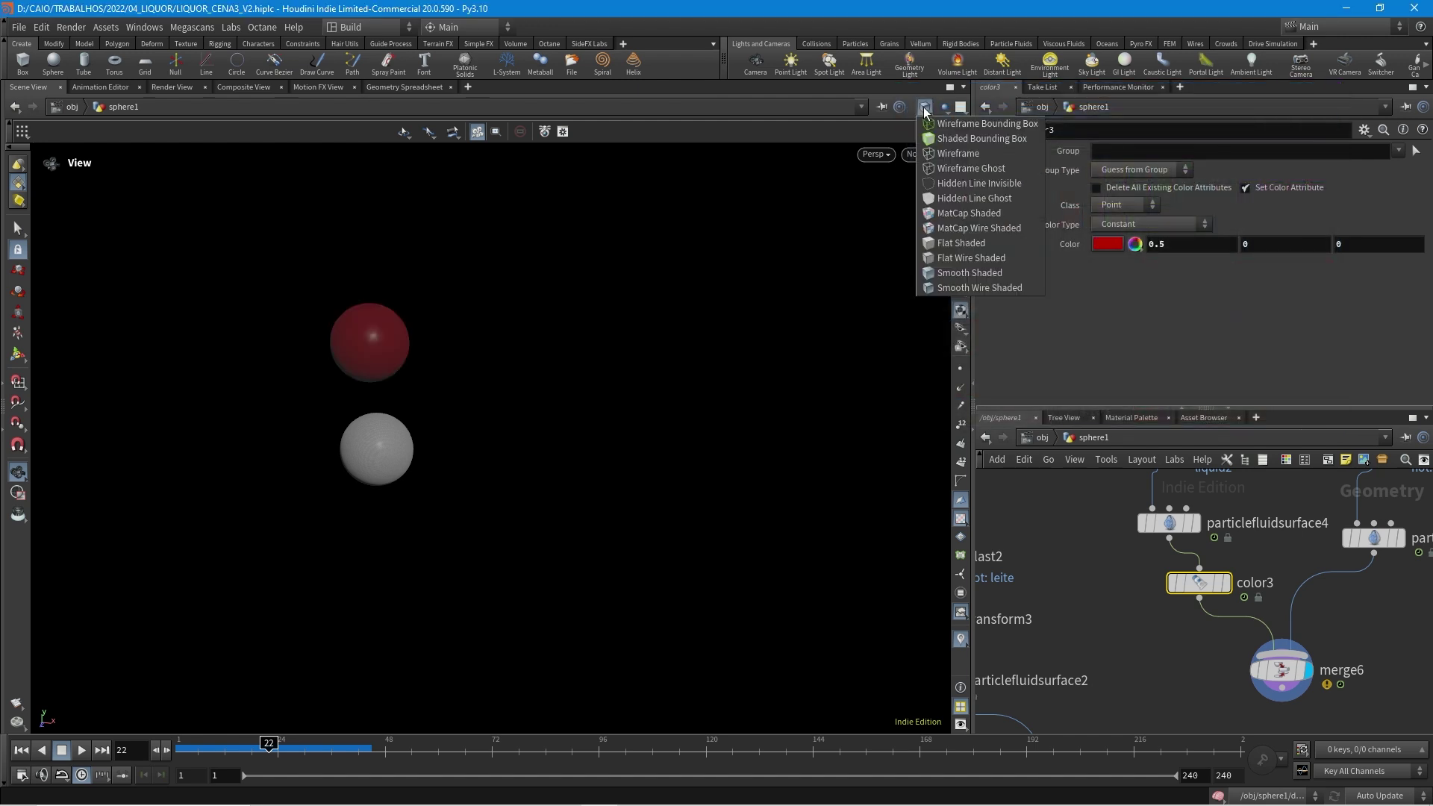
pyautogui.click(963, 272)
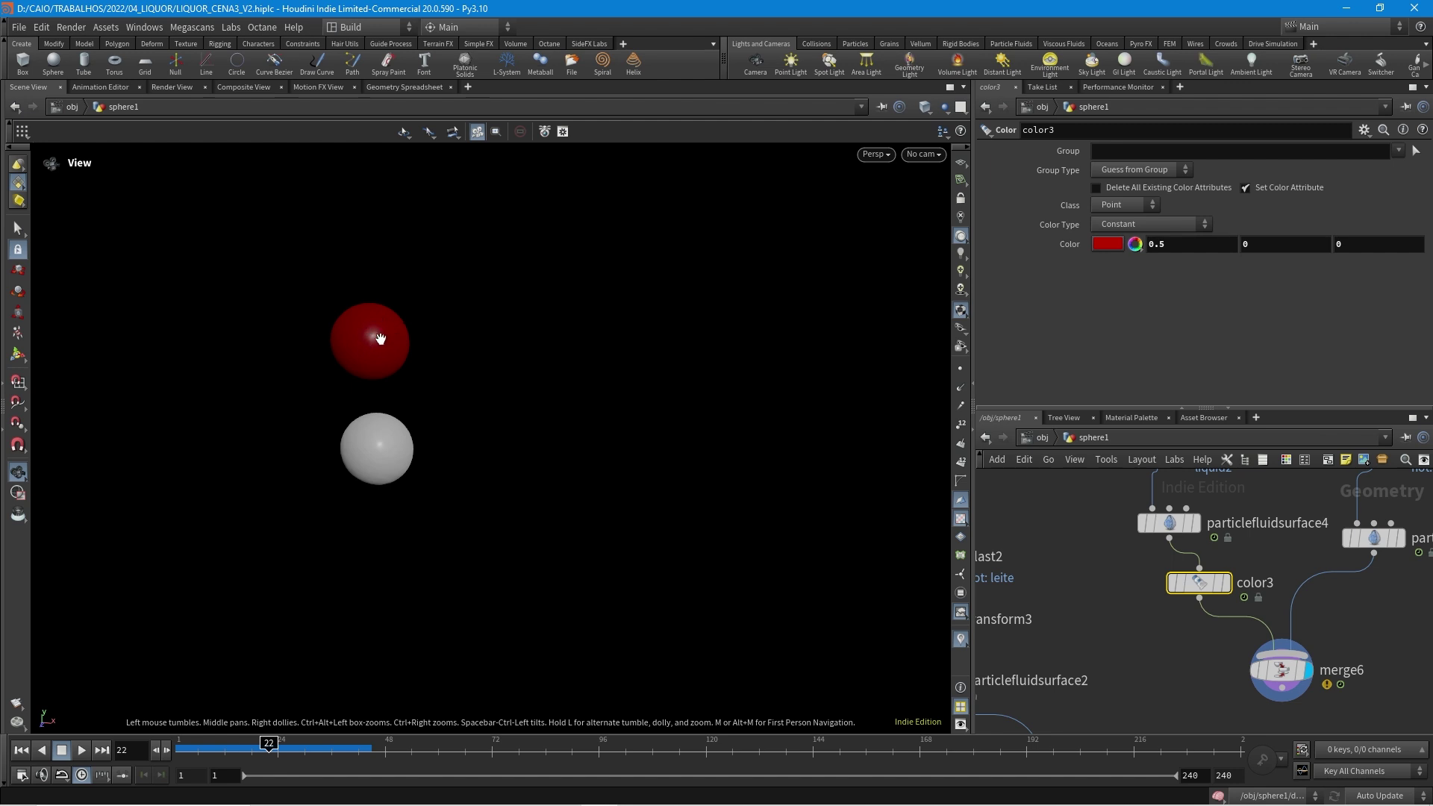
pyautogui.moveTo(1296, 677); pyautogui.dragTo(1300, 687)
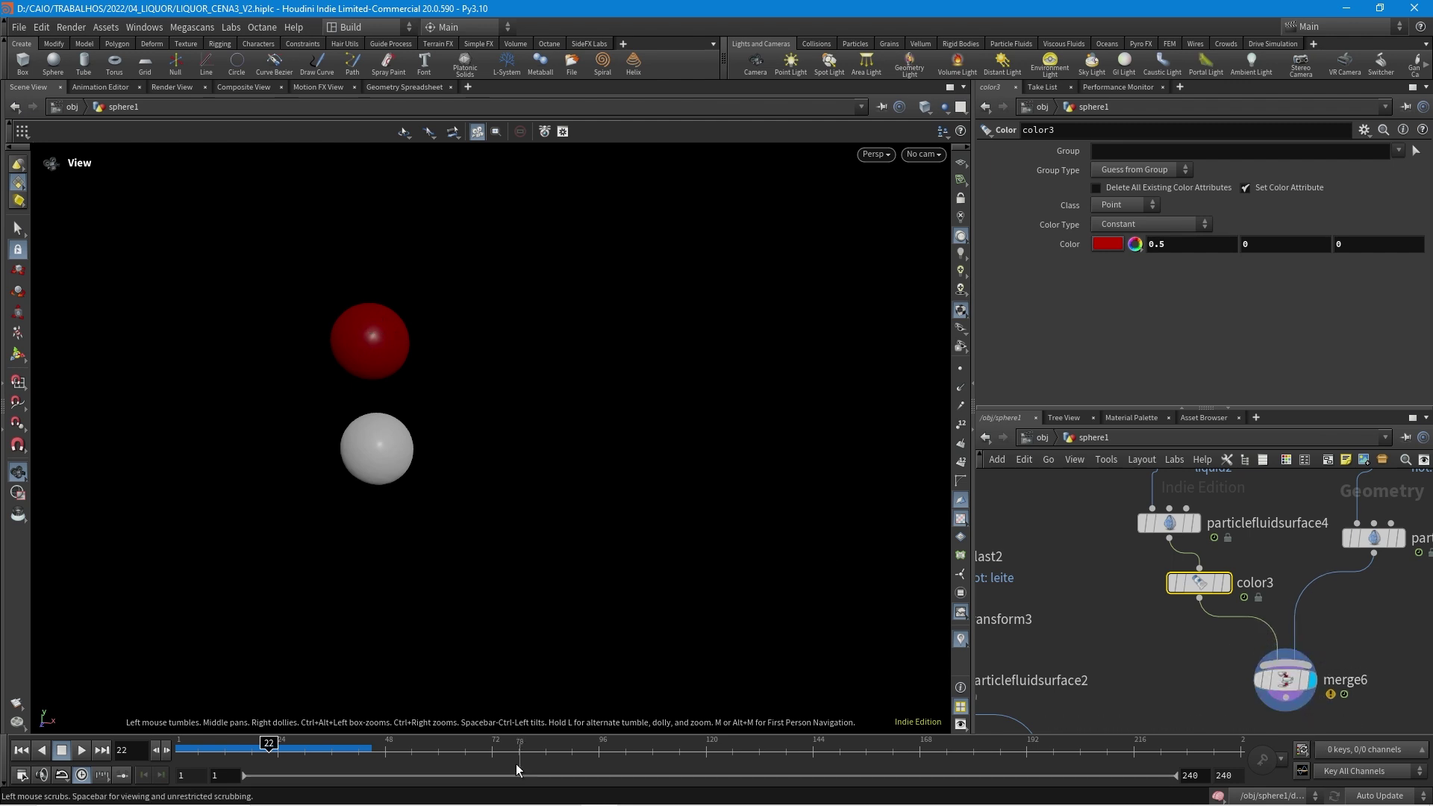
pyautogui.click(326, 754)
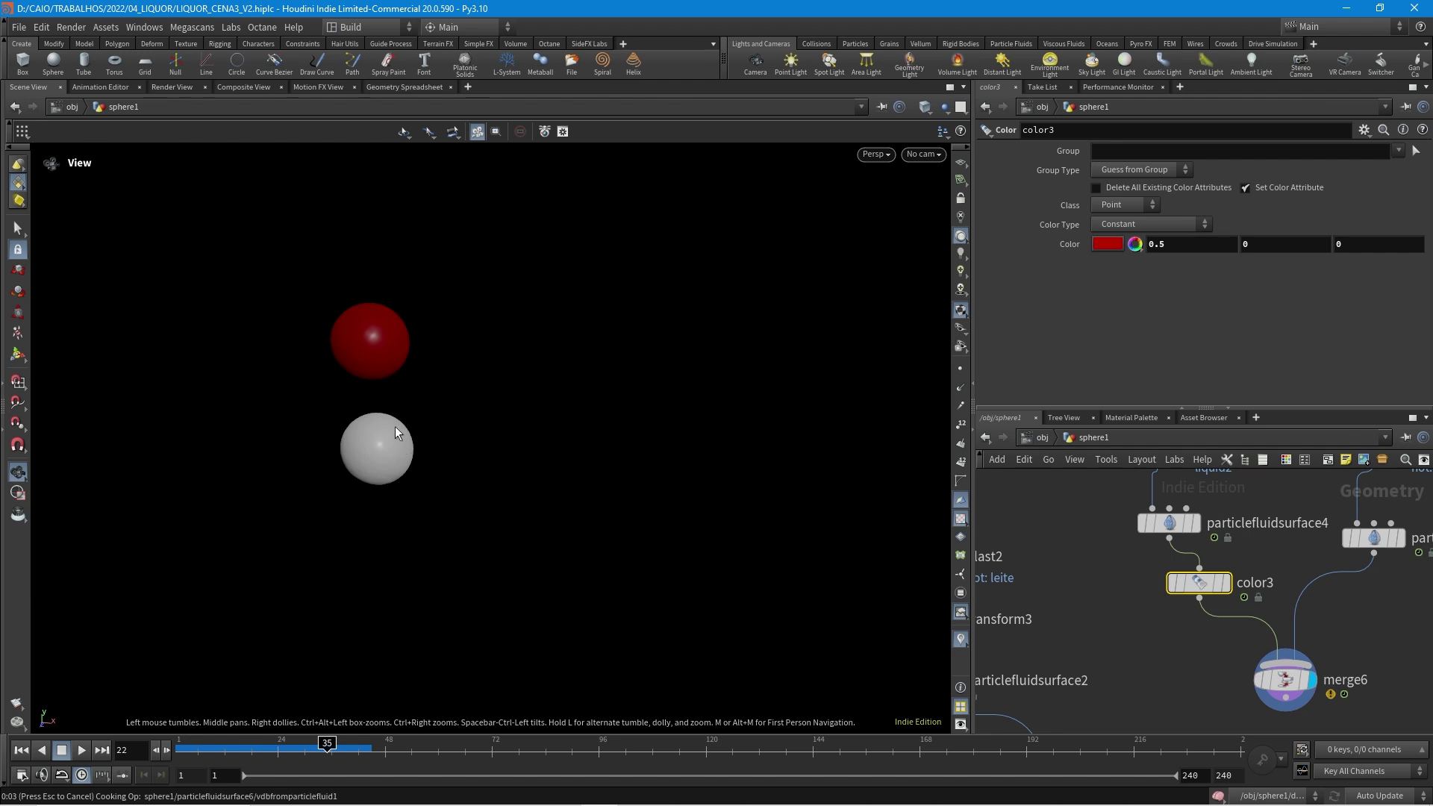
# Step: Examine the red and white liquid meshes from several angles at frame 35
pyautogui.moveTo(427, 423); pyautogui.dragTo(423, 393)
pyautogui.scroll(5, 379, 433)
pyautogui.scroll(3, 443, 456)
pyautogui.moveTo(442, 456); pyautogui.dragTo(412, 381)
pyautogui.moveTo(472, 574); pyautogui.dragTo(450, 667)
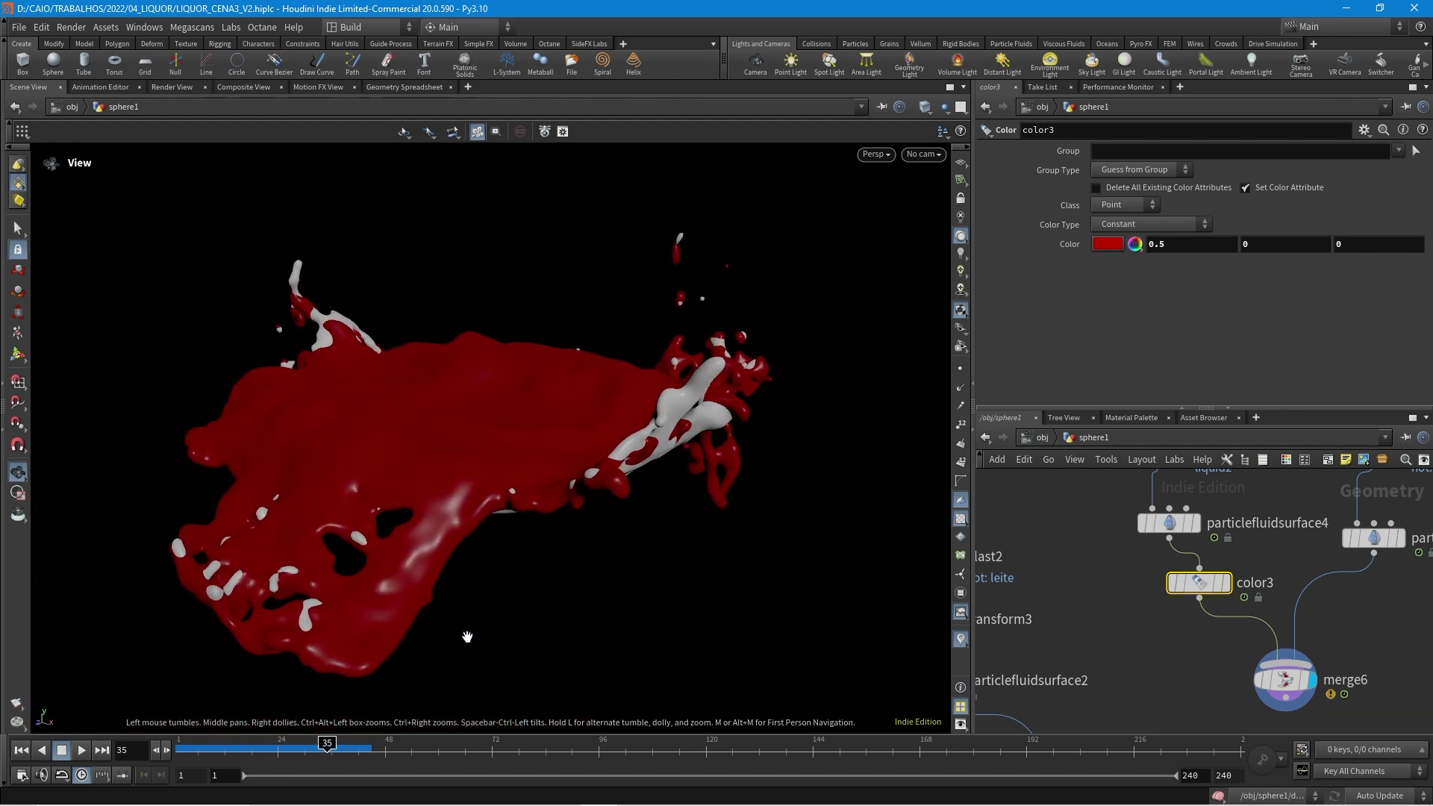
pyautogui.scroll(4, 652, 427)
pyautogui.moveTo(656, 420); pyautogui.dragTo(757, 475)
pyautogui.moveTo(628, 475); pyautogui.dragTo(523, 407)
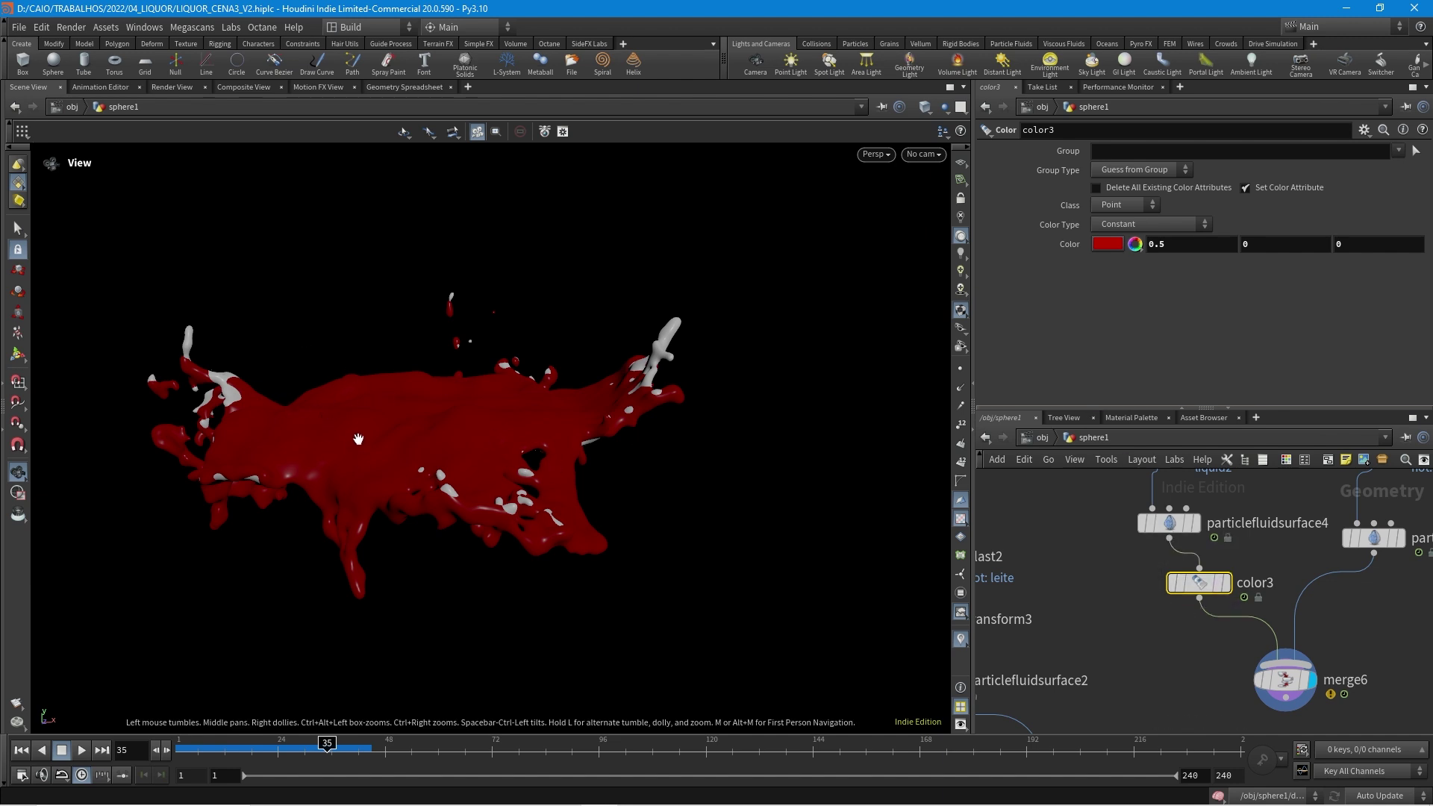
# Step: Insert a Transform node between the second fluid surface and merge6 and set its Y translate to -0.1
pyautogui.click(1317, 598)
pyautogui.press('Tab')
pyautogui.write('tran')
pyautogui.press('Return')
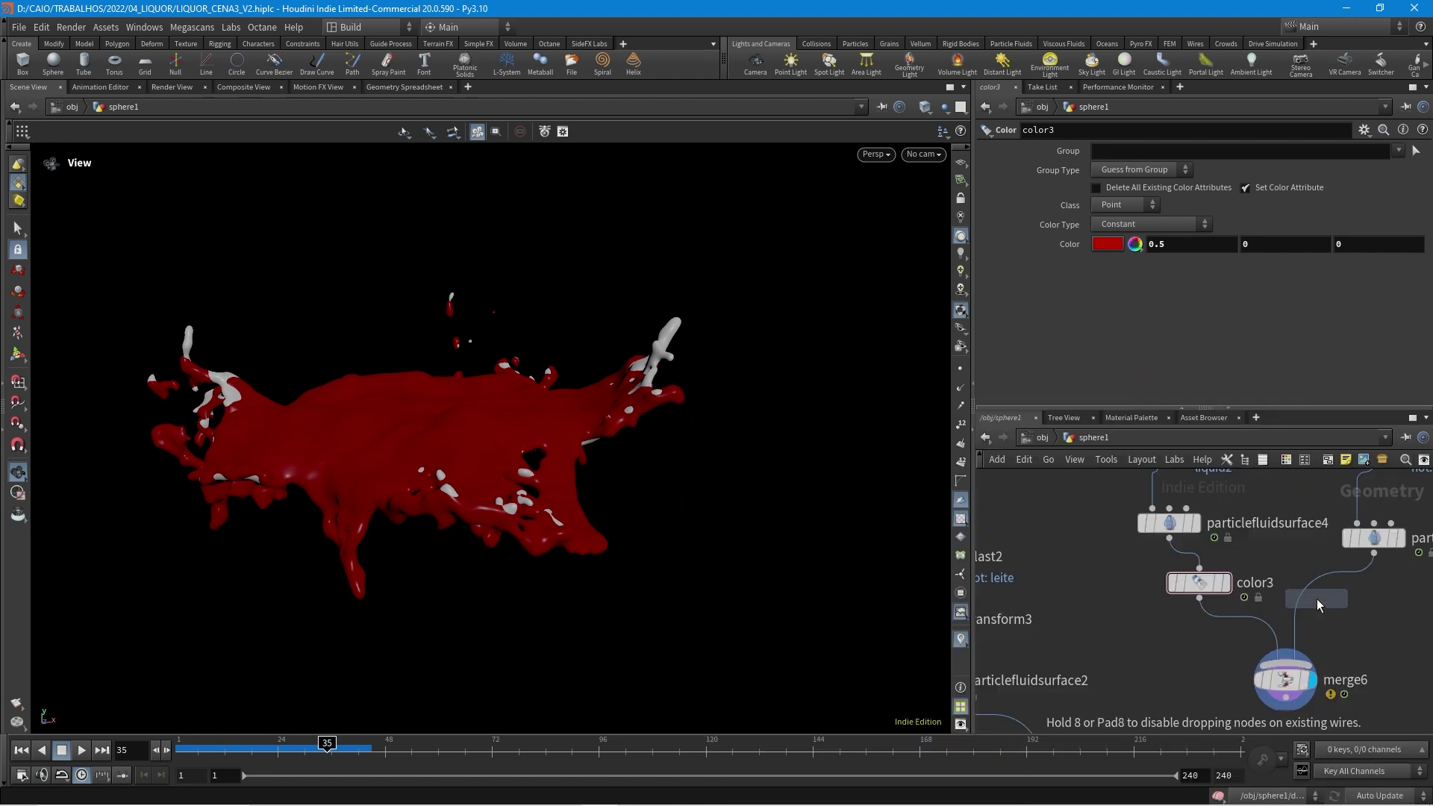
pyautogui.click(1317, 599)
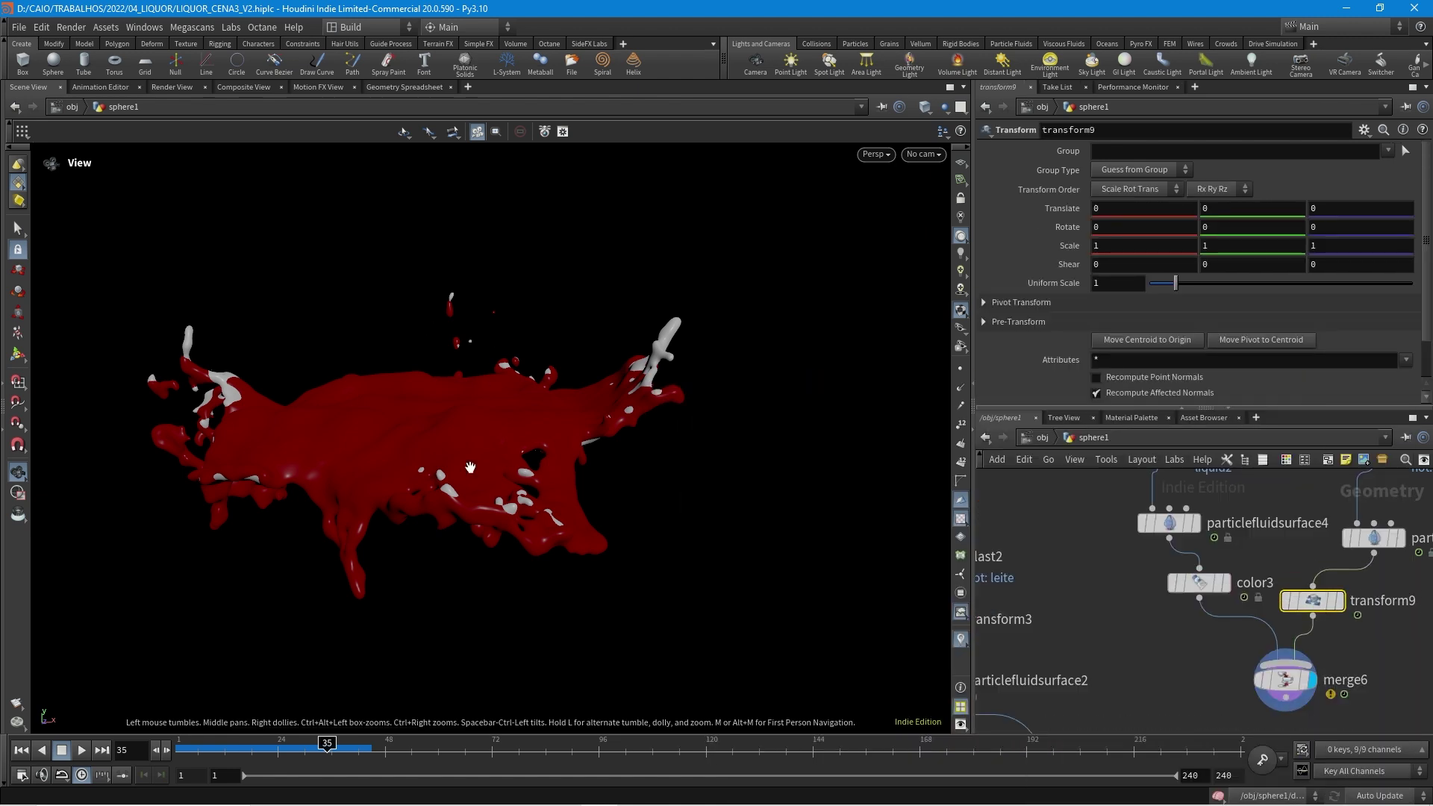
pyautogui.click(1206, 209)
pyautogui.press('Return')
# Step: Examine from several angles how the offset white liquid sits against the red one
pyautogui.moveTo(567, 418); pyautogui.dragTo(403, 431)
pyautogui.moveTo(1191, 624); pyautogui.dragTo(1124, 511, button='middle')
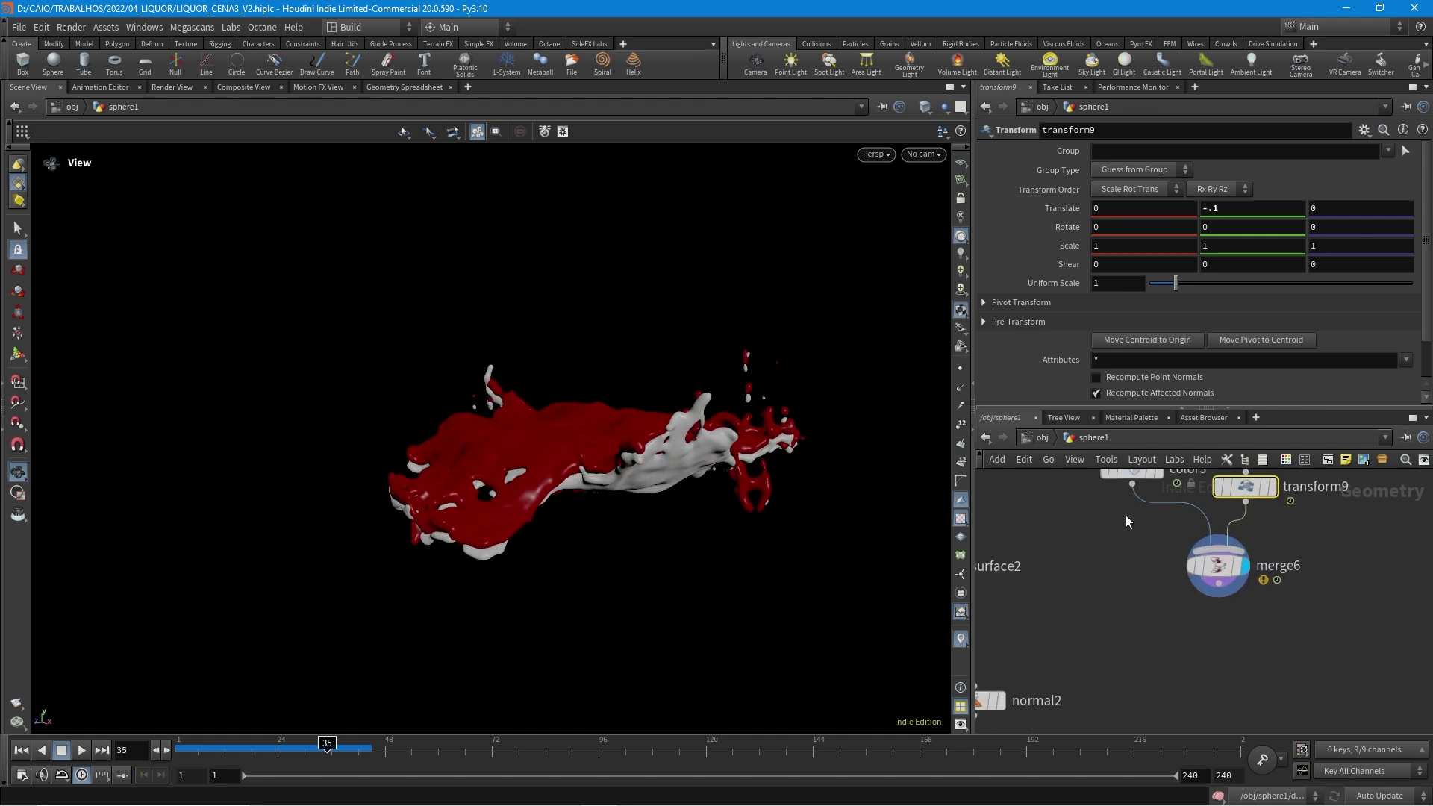
pyautogui.moveTo(1218, 573); pyautogui.dragTo(1219, 597)
pyautogui.moveTo(644, 419); pyautogui.dragTo(702, 466)
pyautogui.moveTo(1181, 525); pyautogui.dragTo(1189, 655, button='middle')
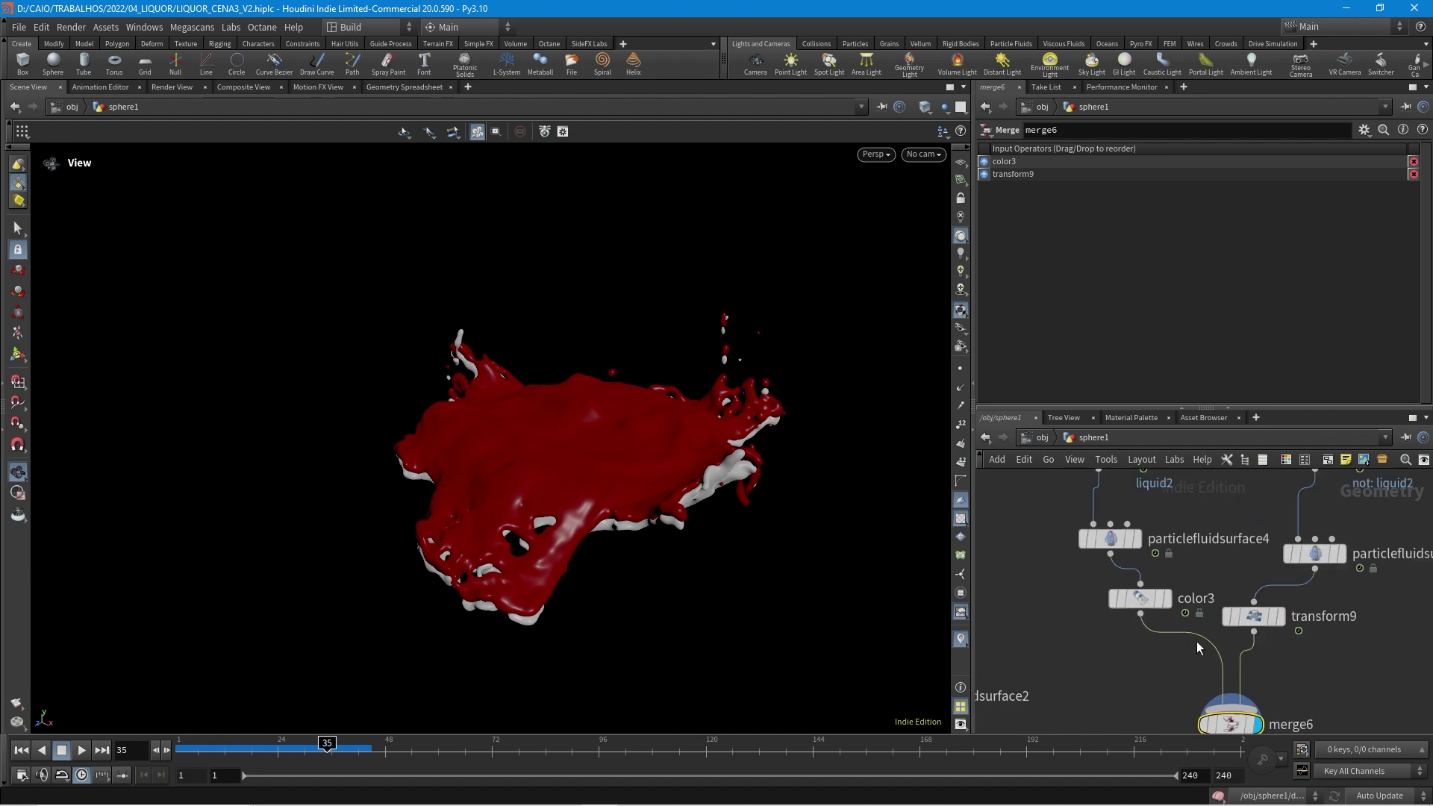
pyautogui.moveTo(493, 479); pyautogui.dragTo(746, 434)
pyautogui.moveTo(419, 506); pyautogui.dragTo(465, 459)
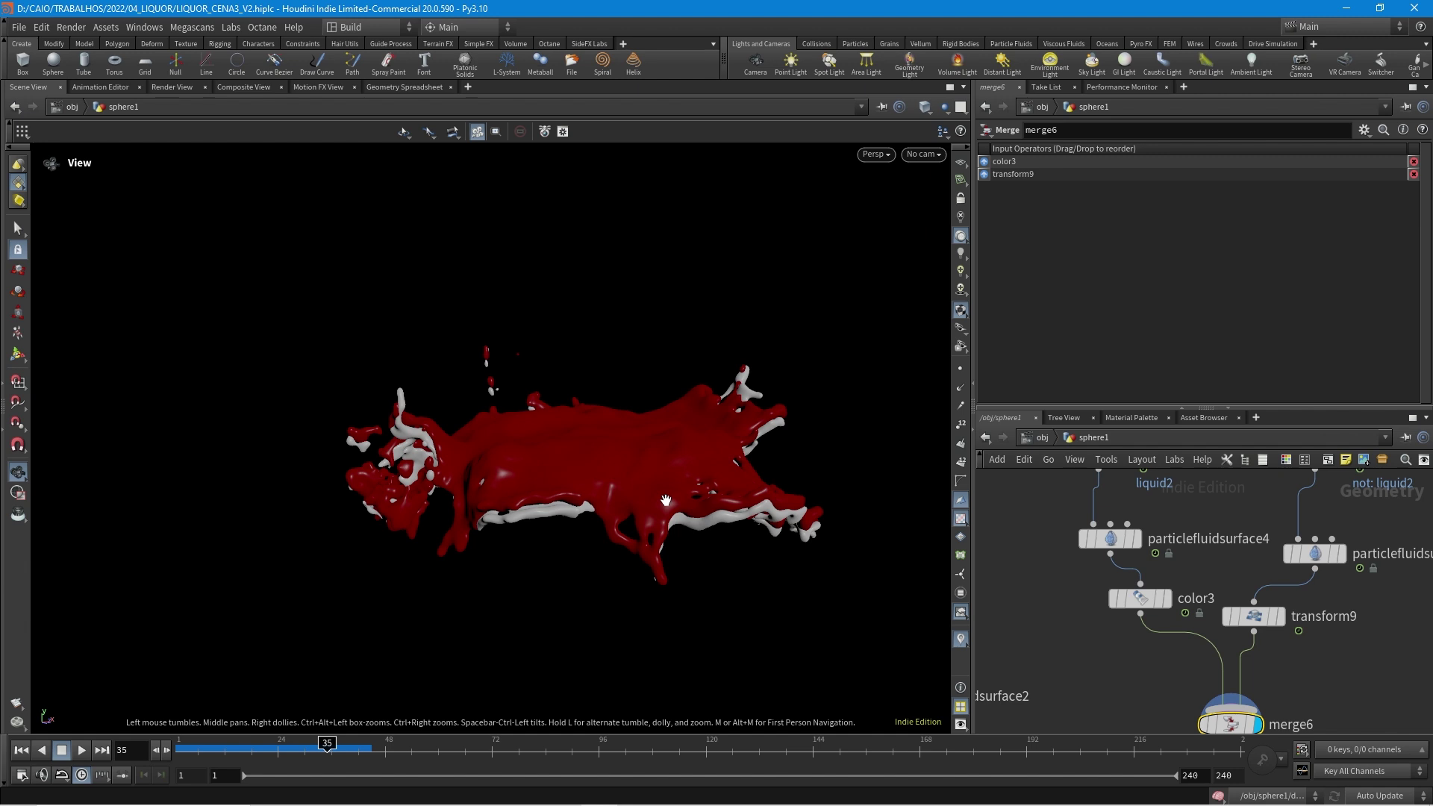
pyautogui.moveTo(598, 463); pyautogui.dragTo(652, 555)
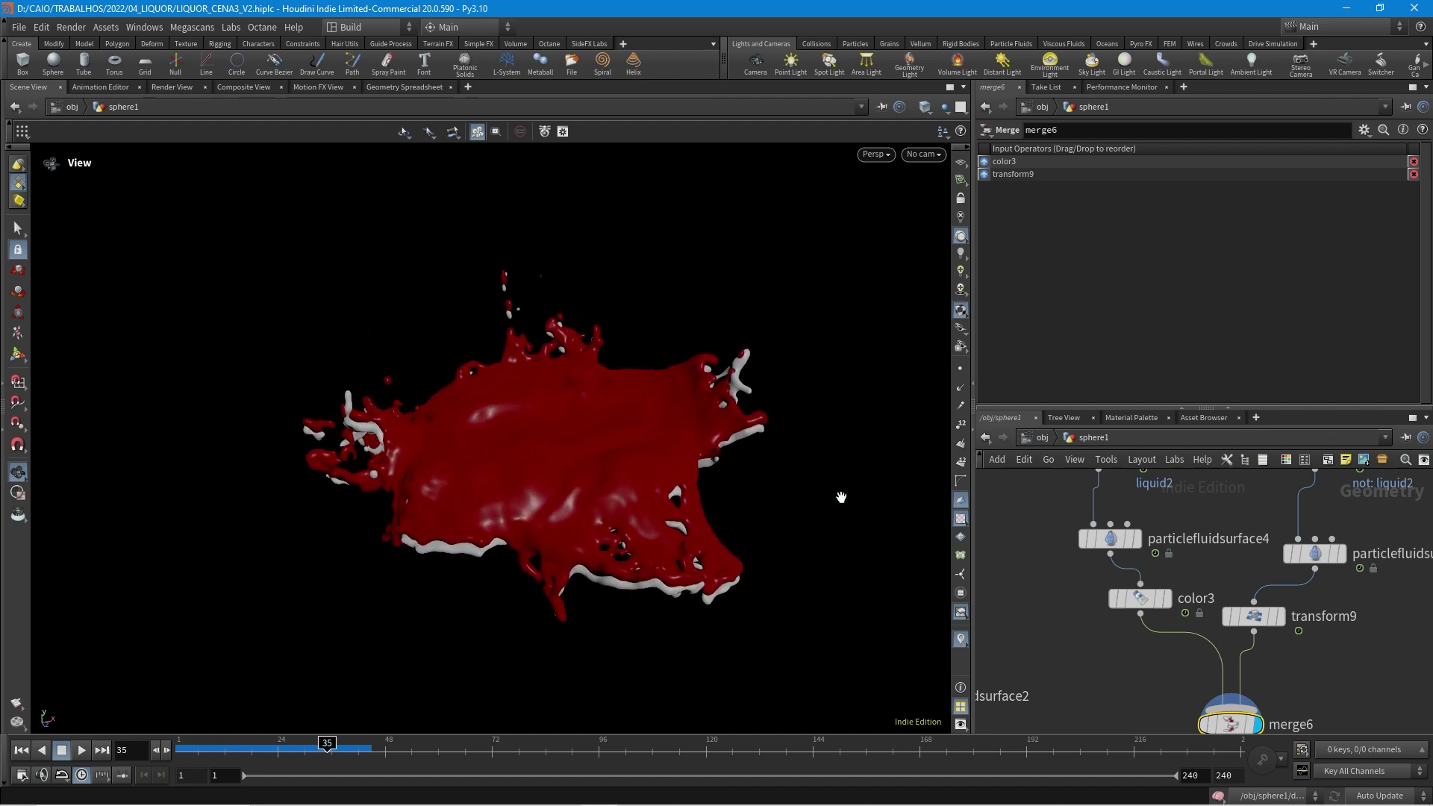
# Step: Compare the liquid1 and liquid2 source branches with the liquido1 and liquido2 branches of the original network
pyautogui.moveTo(1278, 503); pyautogui.dragTo(1231, 564, button='middle')
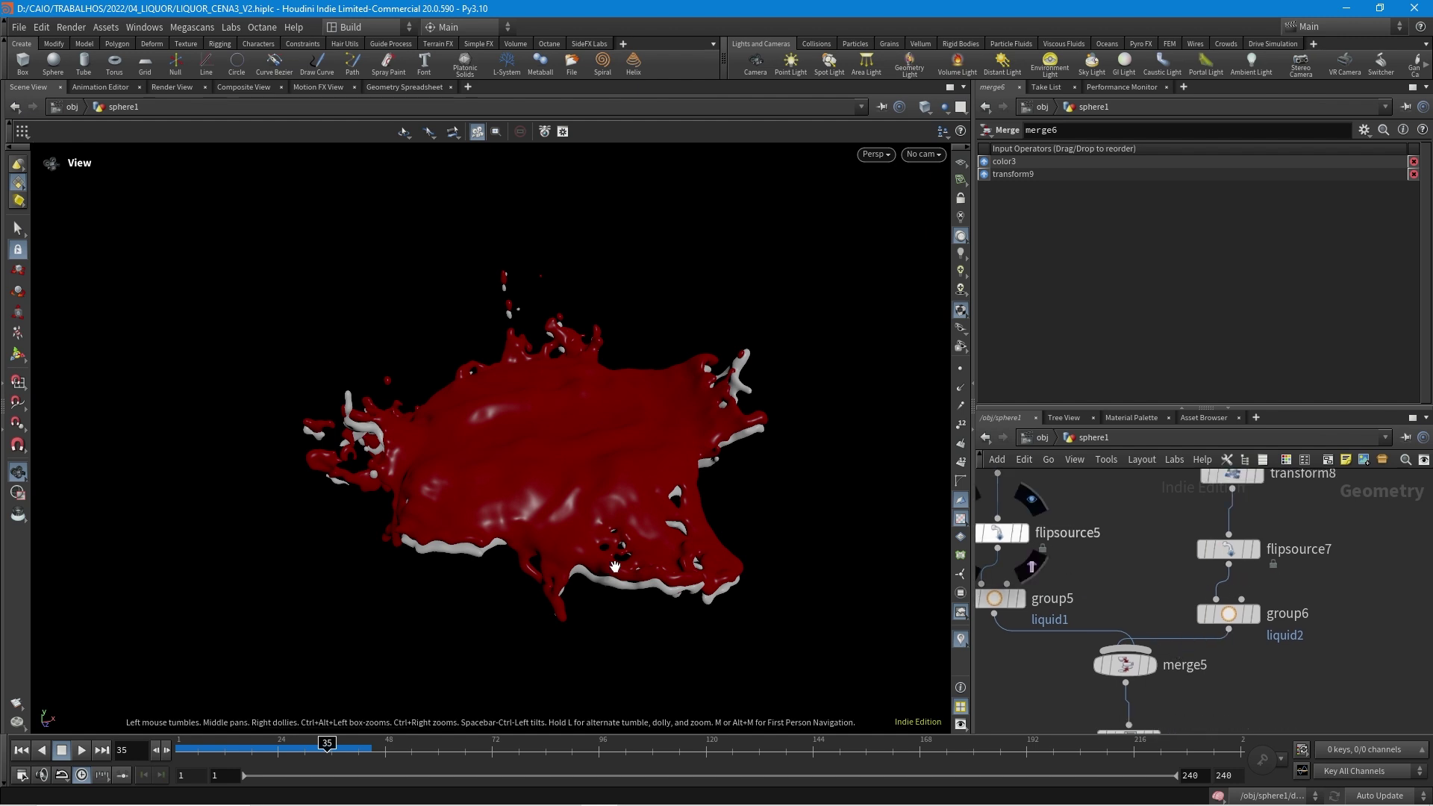
pyautogui.moveTo(633, 466); pyautogui.dragTo(692, 468)
pyautogui.moveTo(692, 469); pyautogui.dragTo(632, 463, button='middle')
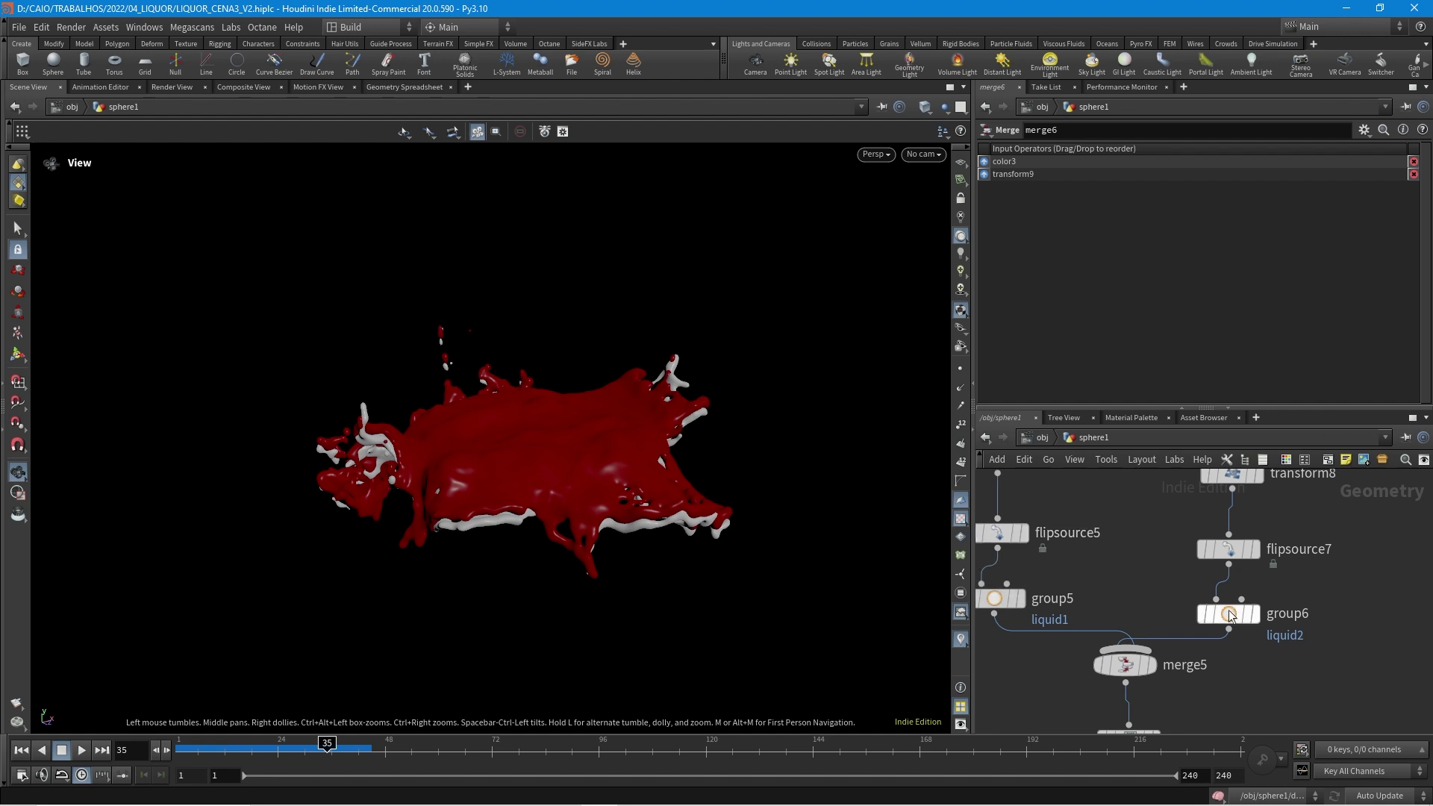
pyautogui.scroll(-4, 1228, 542)
pyautogui.scroll(-8, 1287, 655)
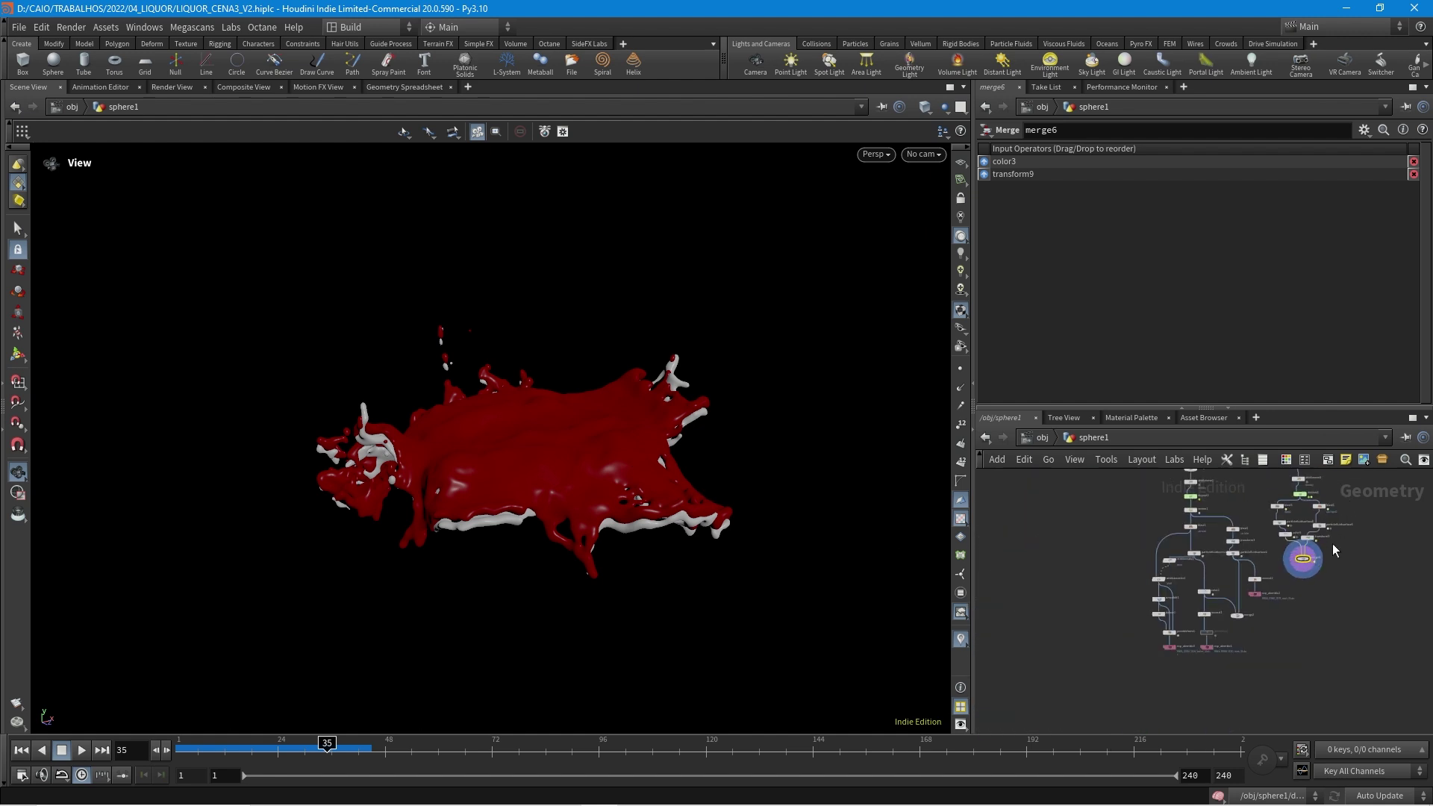
pyautogui.moveTo(1243, 658); pyautogui.dragTo(1215, 514, button='middle')
pyautogui.moveTo(1263, 705); pyautogui.dragTo(1263, 522, button='middle')
pyautogui.moveTo(1265, 614); pyautogui.dragTo(1246, 475, button='middle')
pyautogui.scroll(6, 1203, 498)
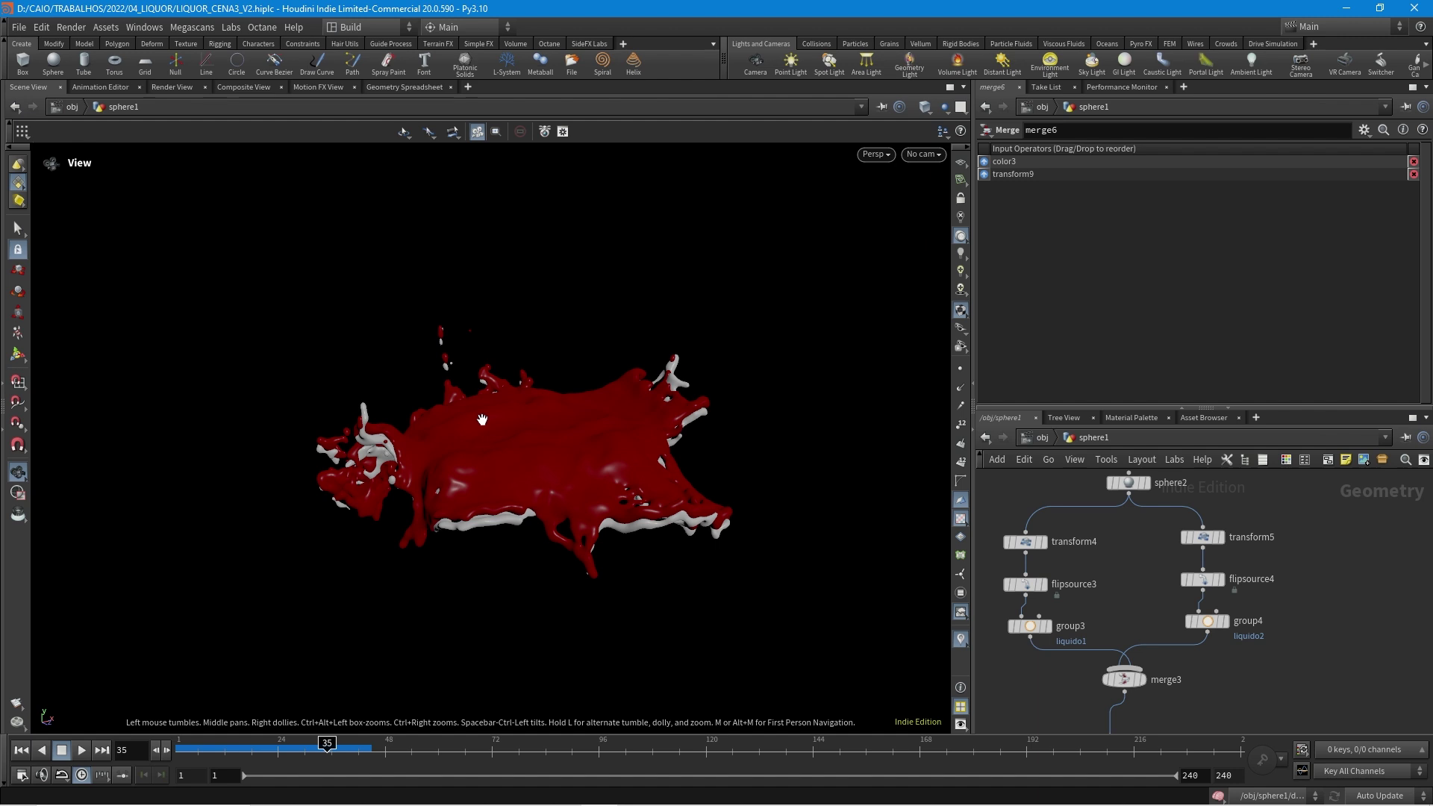
pyautogui.moveTo(557, 443); pyautogui.dragTo(614, 453)
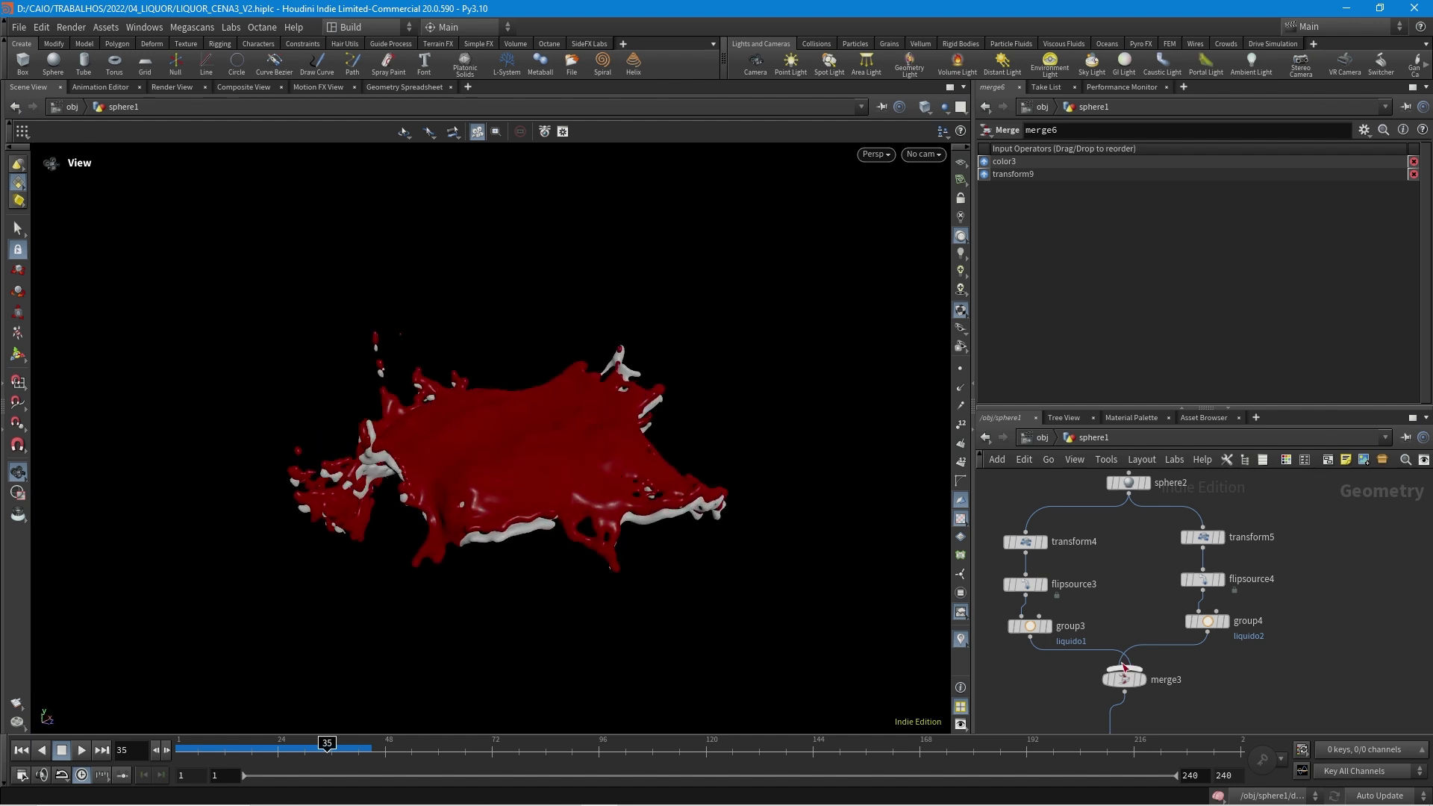
# Step: Review the original node network, including its surfacing, falloff attribute and Alembic export branches and the sources under sphere2
pyautogui.moveTo(1141, 554); pyautogui.dragTo(1189, 770, button='middle')
pyautogui.scroll(-5, 1161, 653)
pyautogui.moveTo(1167, 511); pyautogui.dragTo(1179, 727, button='middle')
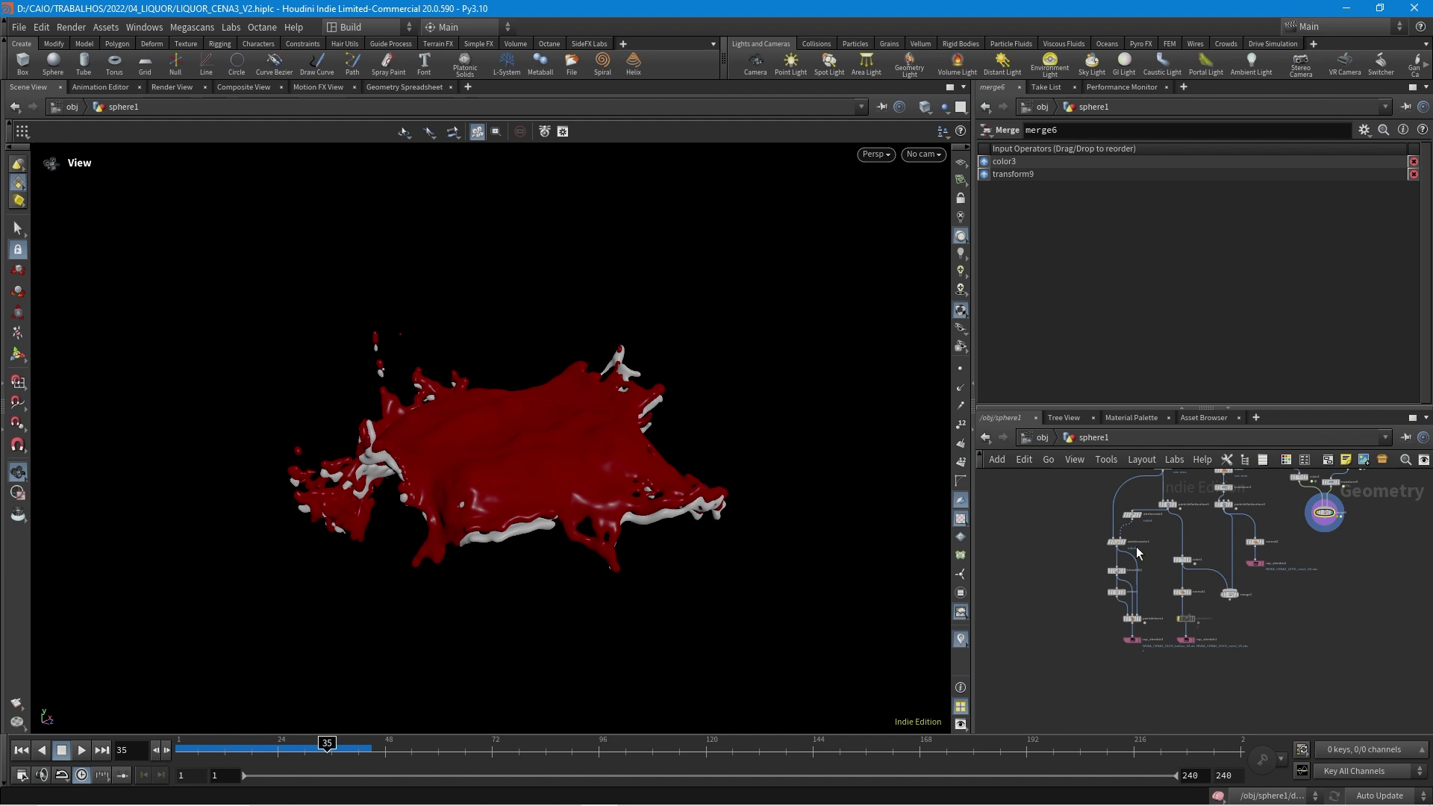
pyautogui.moveTo(1137, 547); pyautogui.dragTo(1117, 650, button='middle')
pyautogui.scroll(-5, 1093, 619)
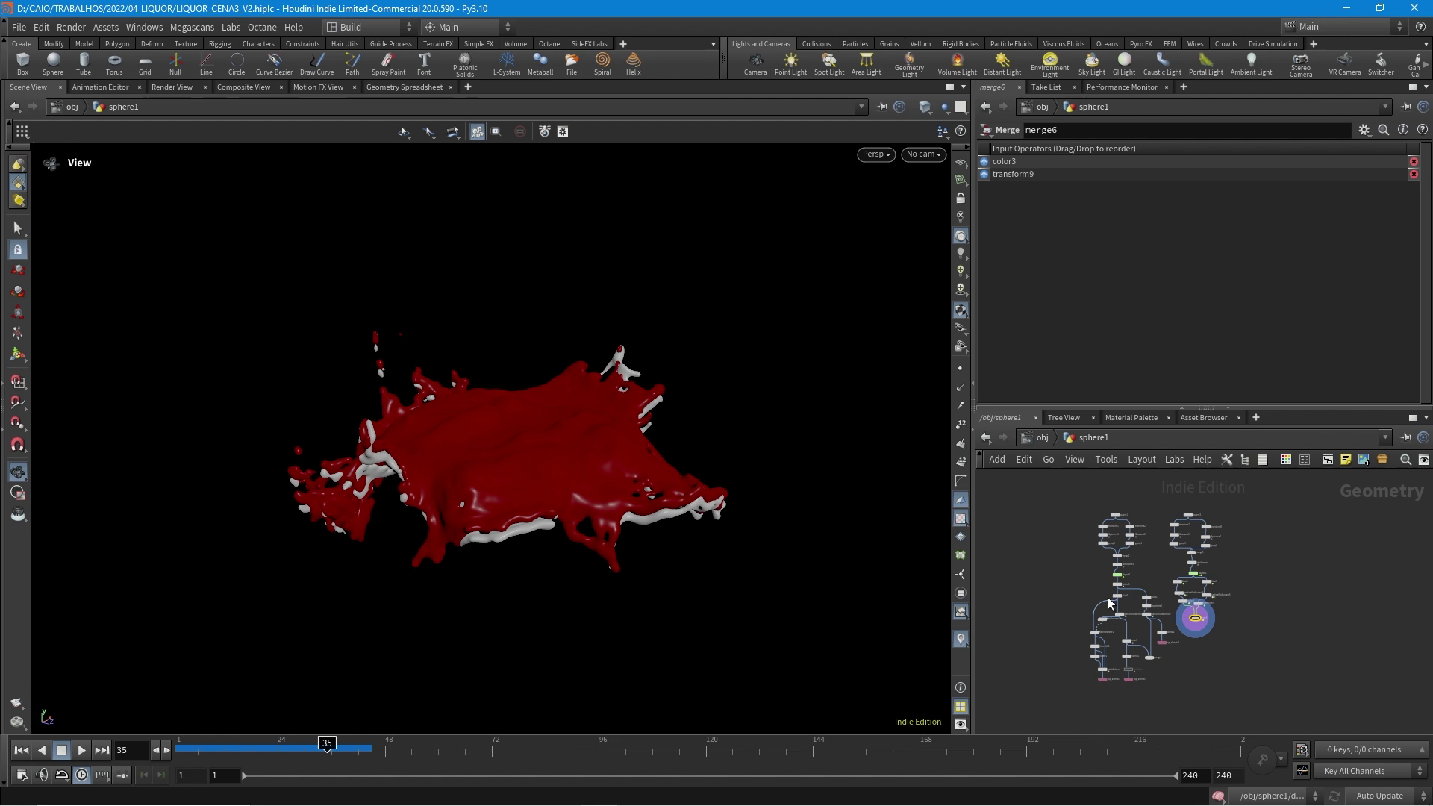
pyautogui.scroll(5, 1108, 641)
pyautogui.scroll(5, 1149, 597)
pyautogui.moveTo(1195, 580); pyautogui.dragTo(1207, 607, button='middle')
pyautogui.moveTo(1071, 608); pyautogui.dragTo(1060, 630)
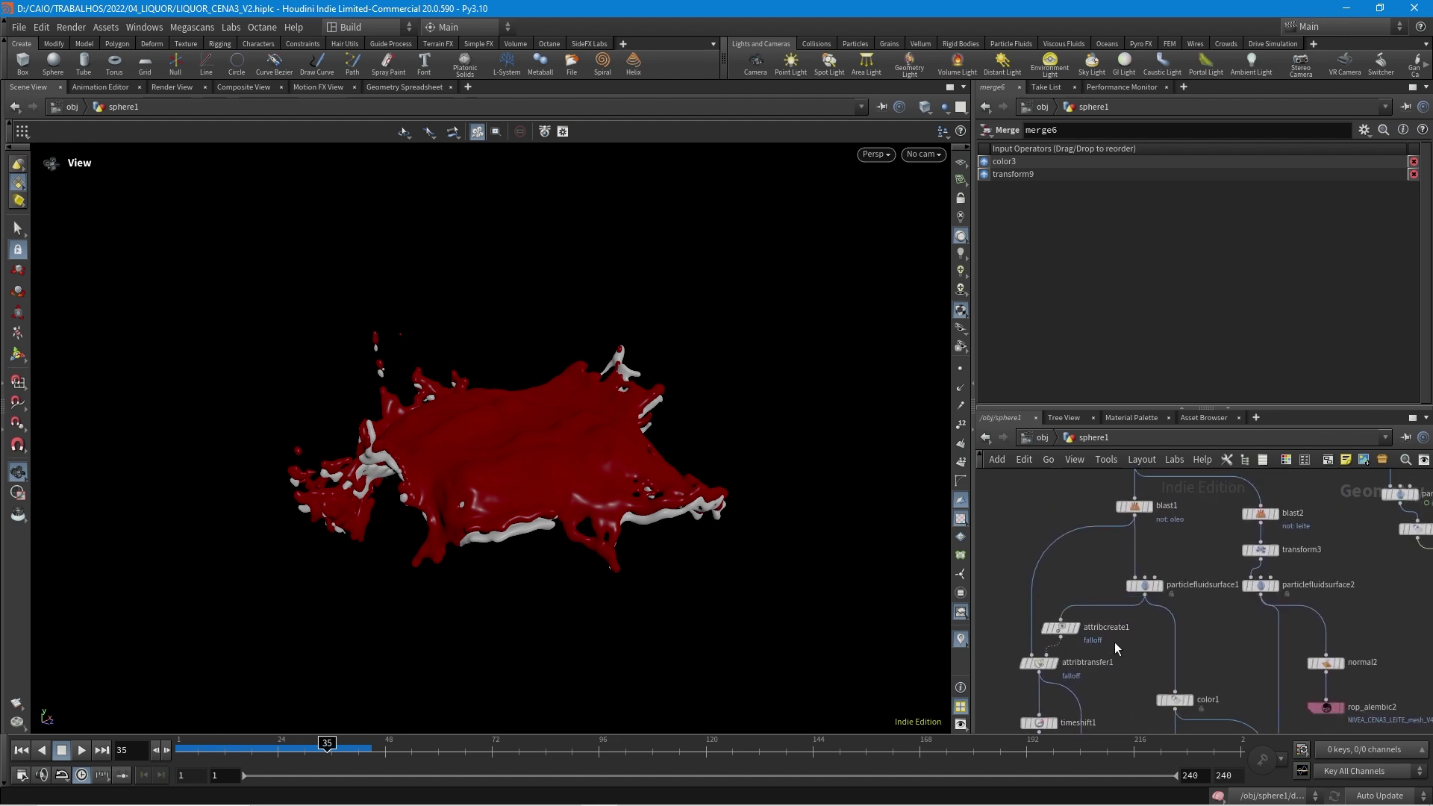
pyautogui.moveTo(1106, 558); pyautogui.dragTo(1111, 369, button='middle')
pyautogui.moveTo(1289, 678); pyautogui.dragTo(1285, 448, button='middle')
pyautogui.moveTo(1246, 667); pyautogui.dragTo(1259, 493, button='middle')
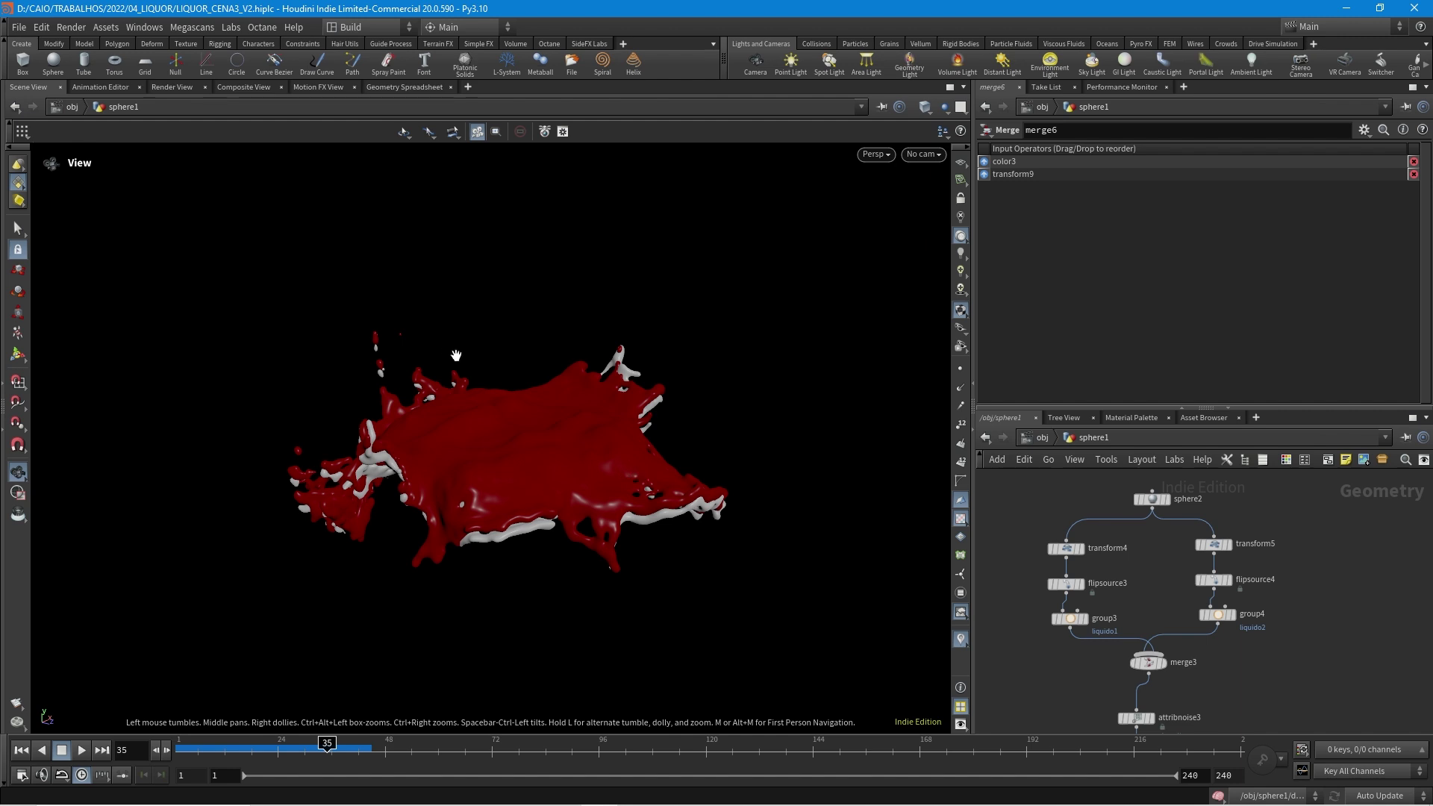
pyautogui.moveTo(1225, 681); pyautogui.dragTo(1241, 503, button='middle')
# Step: Display the original network's attribnoise3 node at frame 1 to view its viscosity noise settings
pyautogui.moveTo(1181, 613)
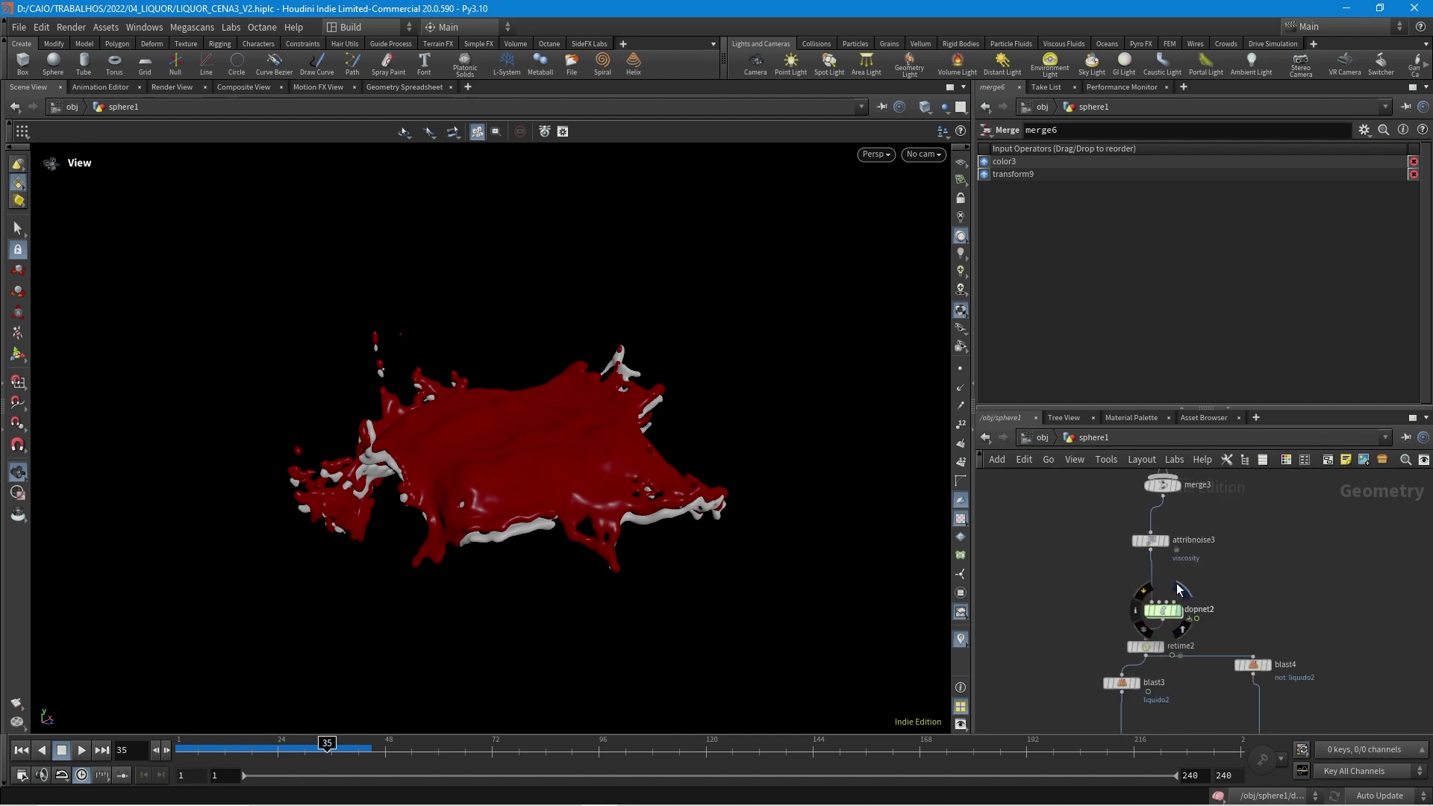
pyautogui.click(1165, 541)
pyautogui.click(1152, 541)
pyautogui.click(18, 751)
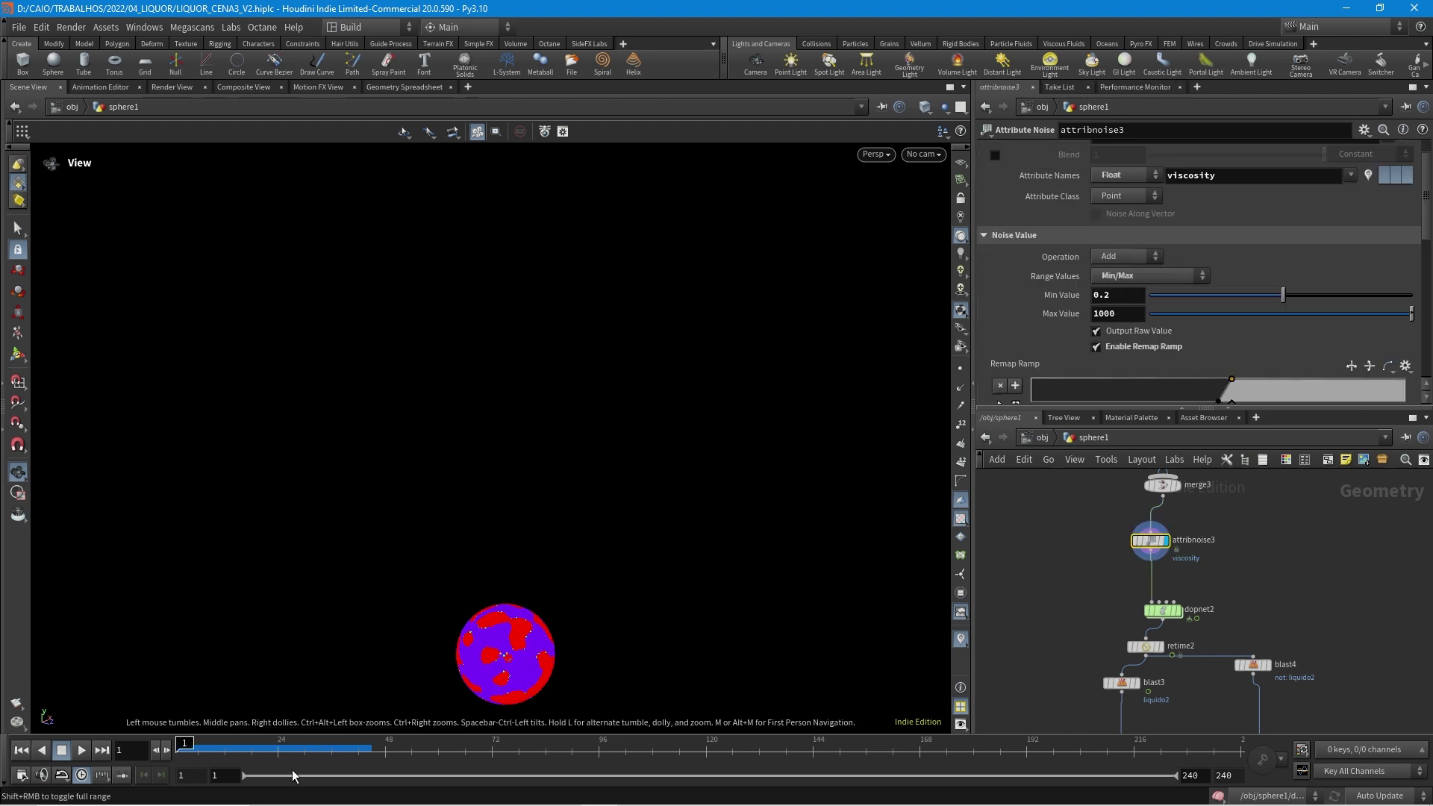
# Step: Display the original dopnet2 simulation at frame 35 and examine how its viscosity pattern spreads
pyautogui.click(1178, 611)
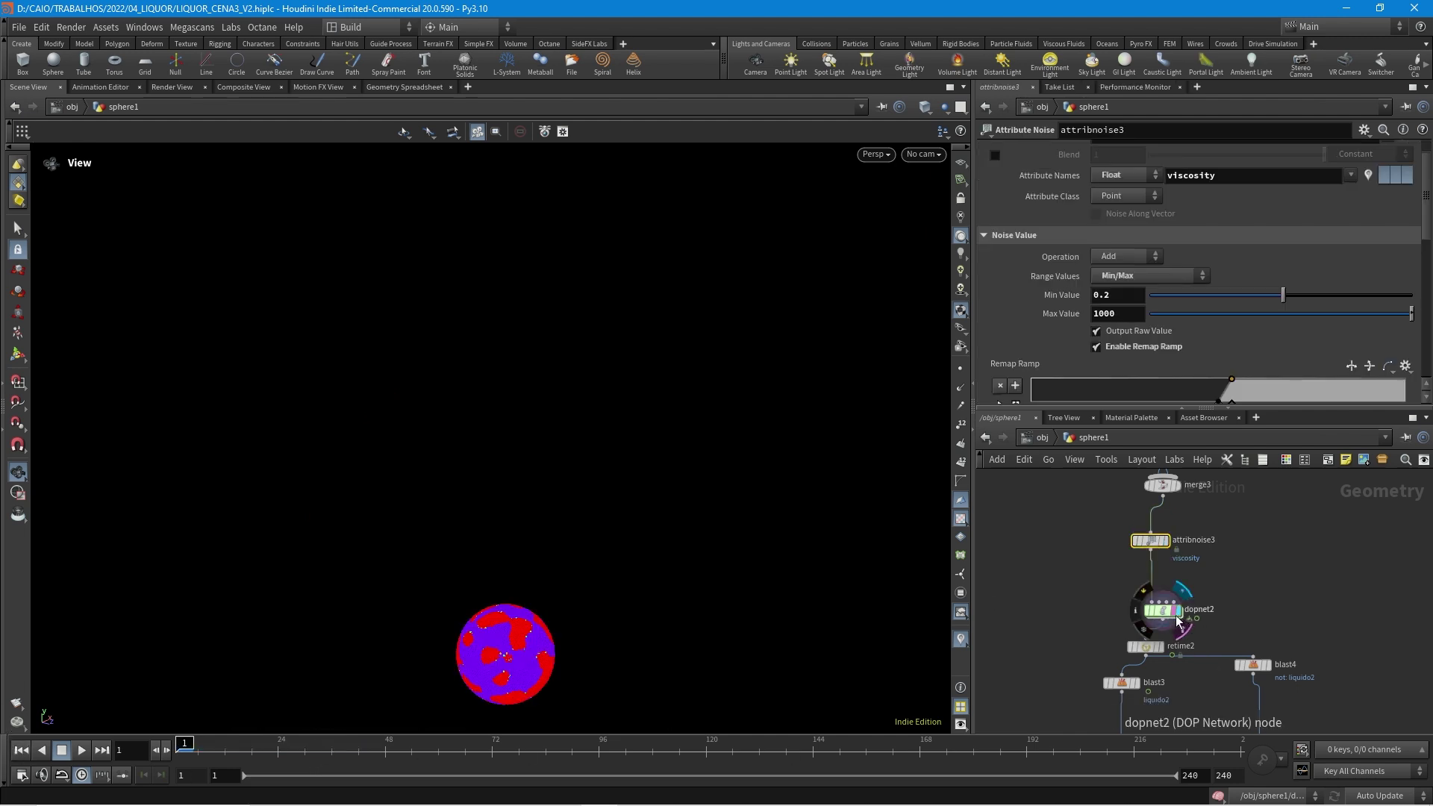
pyautogui.click(1165, 613)
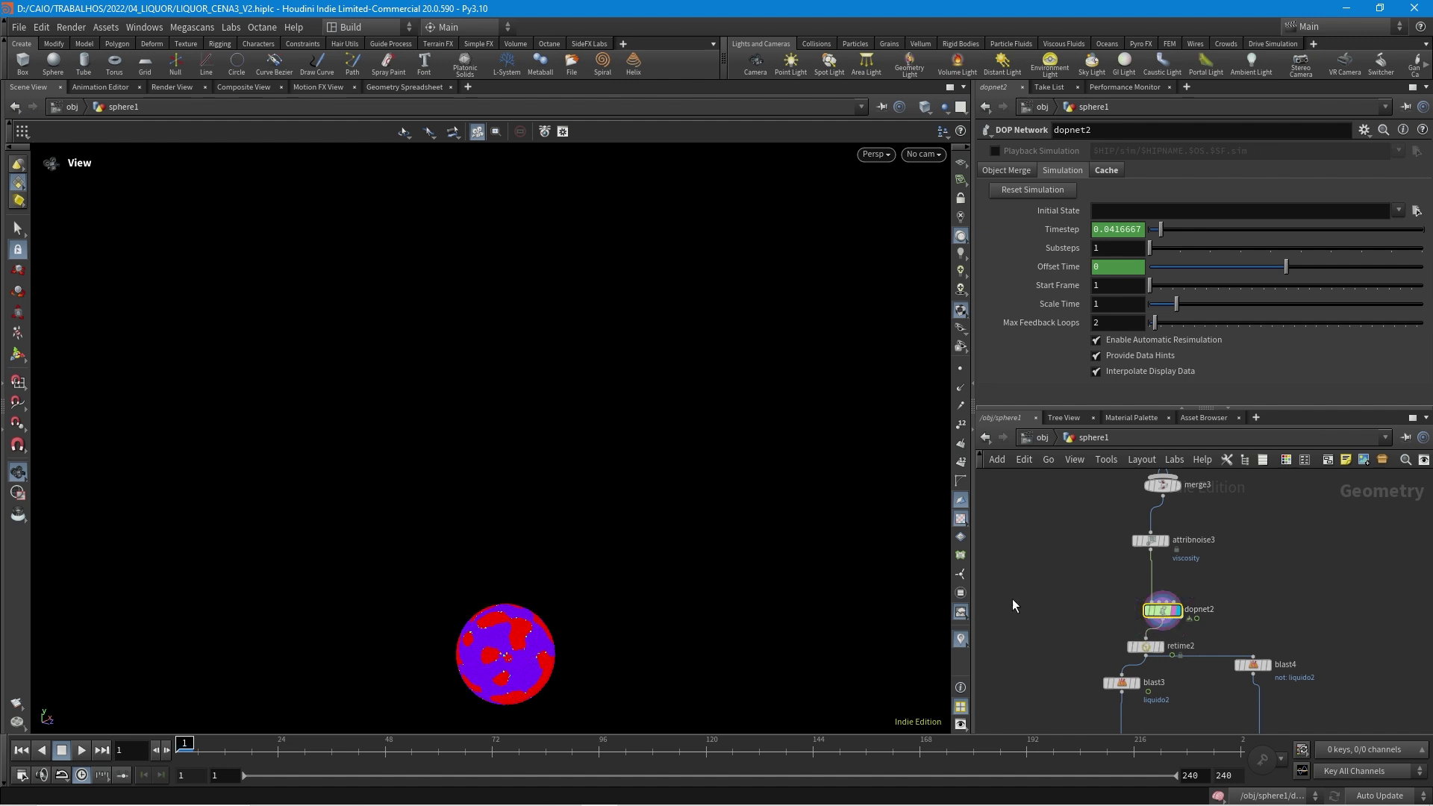
pyautogui.click(382, 755)
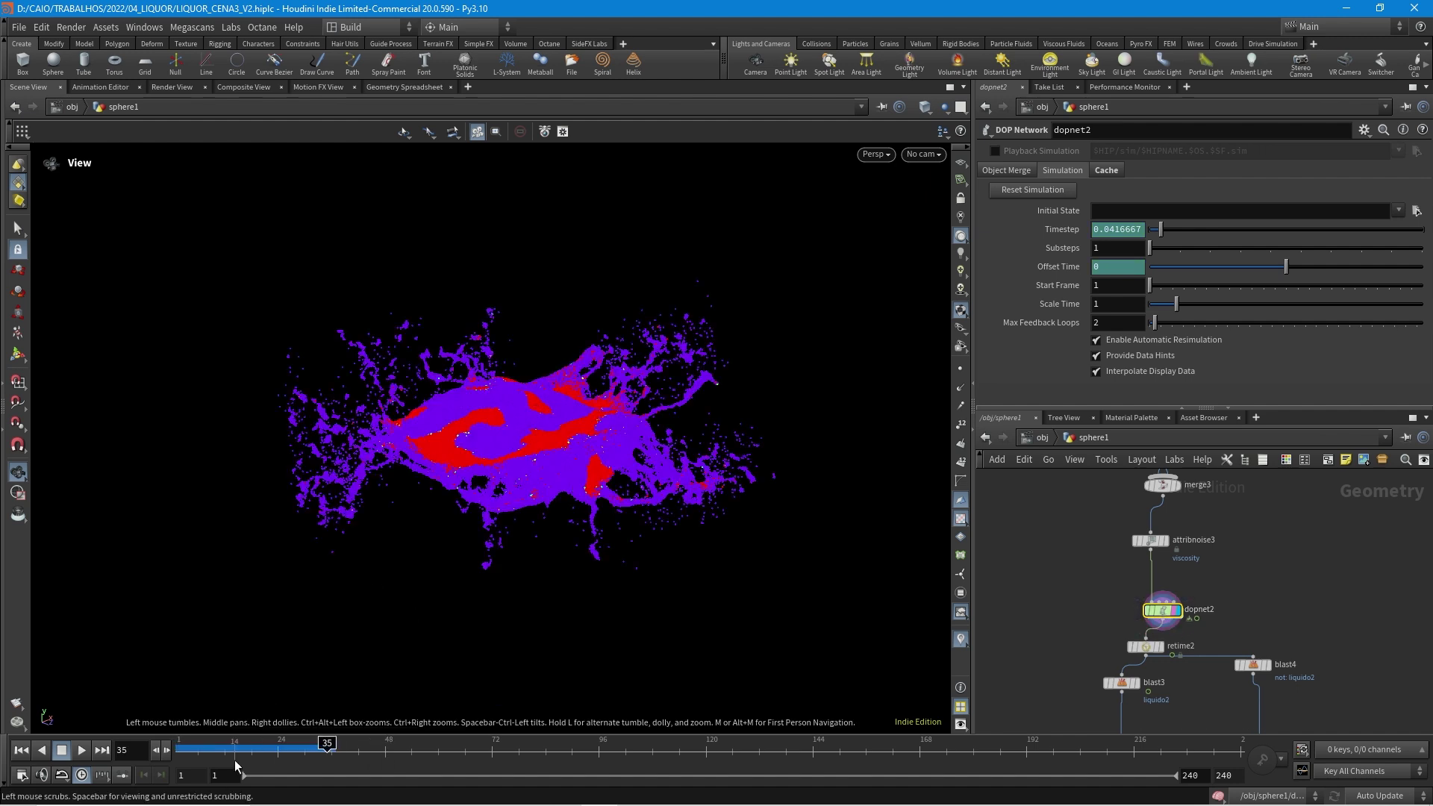
pyautogui.moveTo(535, 436); pyautogui.dragTo(702, 321)
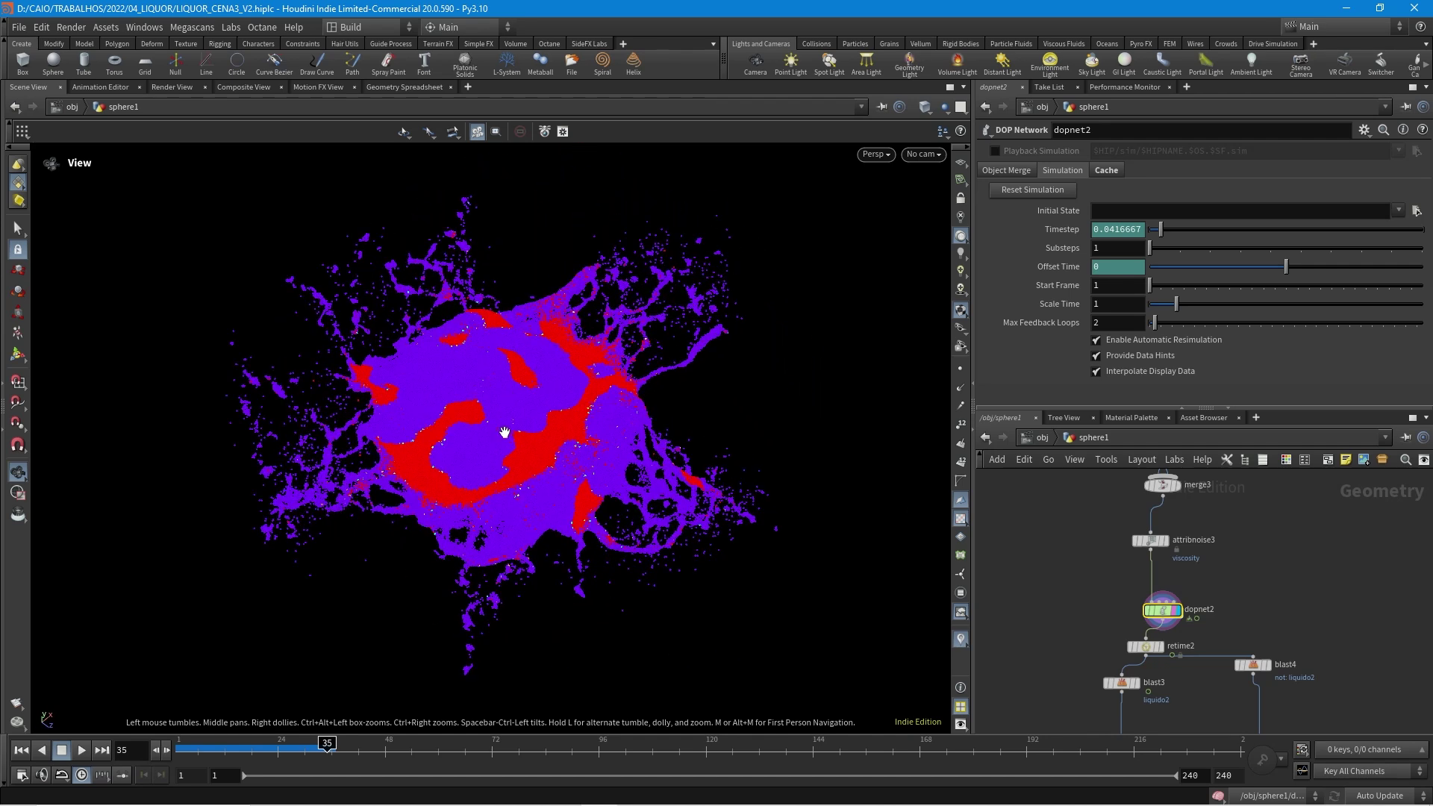
# Step: Open the original dopnet2 network and review flipsolver1's substep, particle motion and volume motion viscosity settings
pyautogui.moveTo(550, 473)
pyautogui.mouseDown()
pyautogui.moveTo(512, 398)
pyautogui.moveTo(538, 463)
pyautogui.mouseUp()
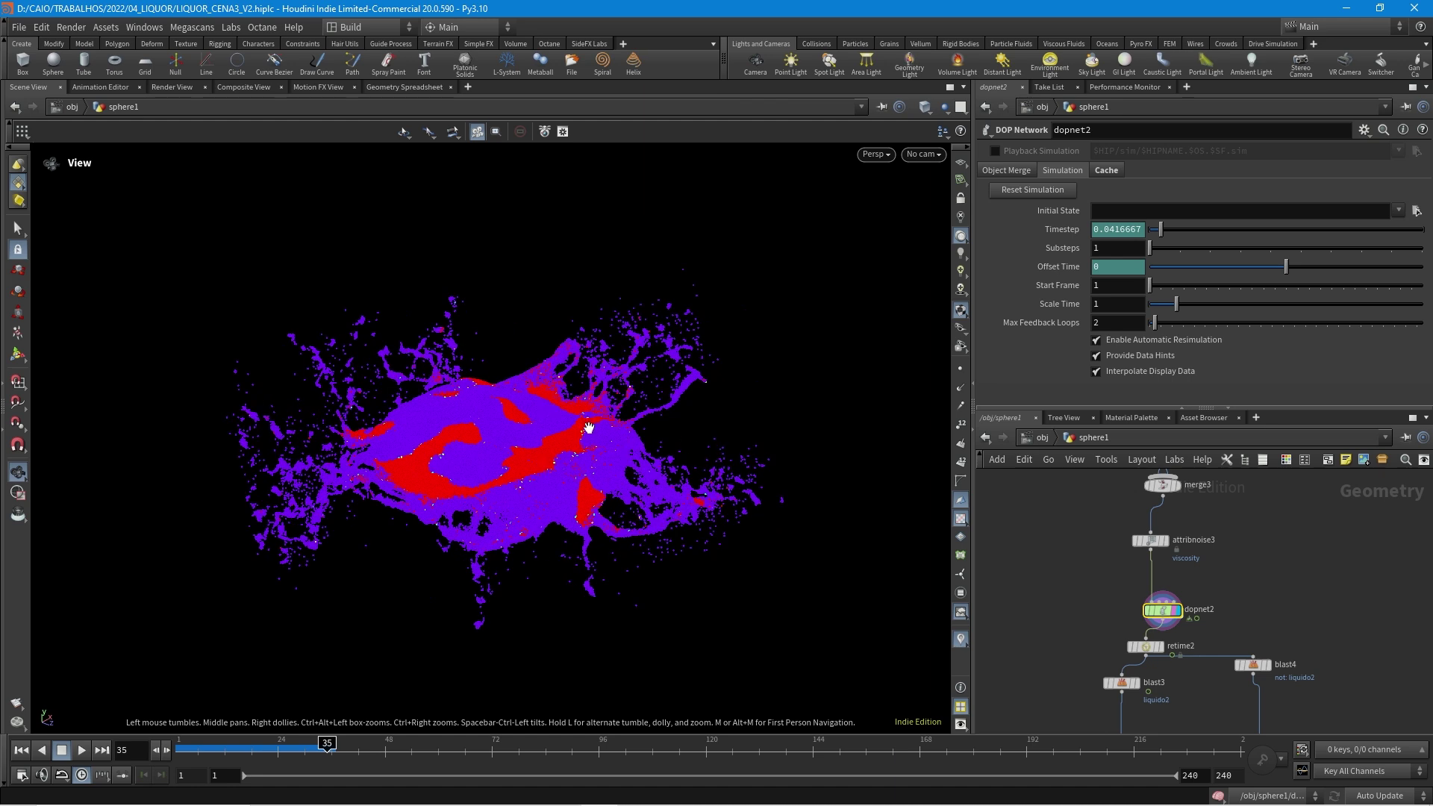
pyautogui.scroll(2, 564, 448)
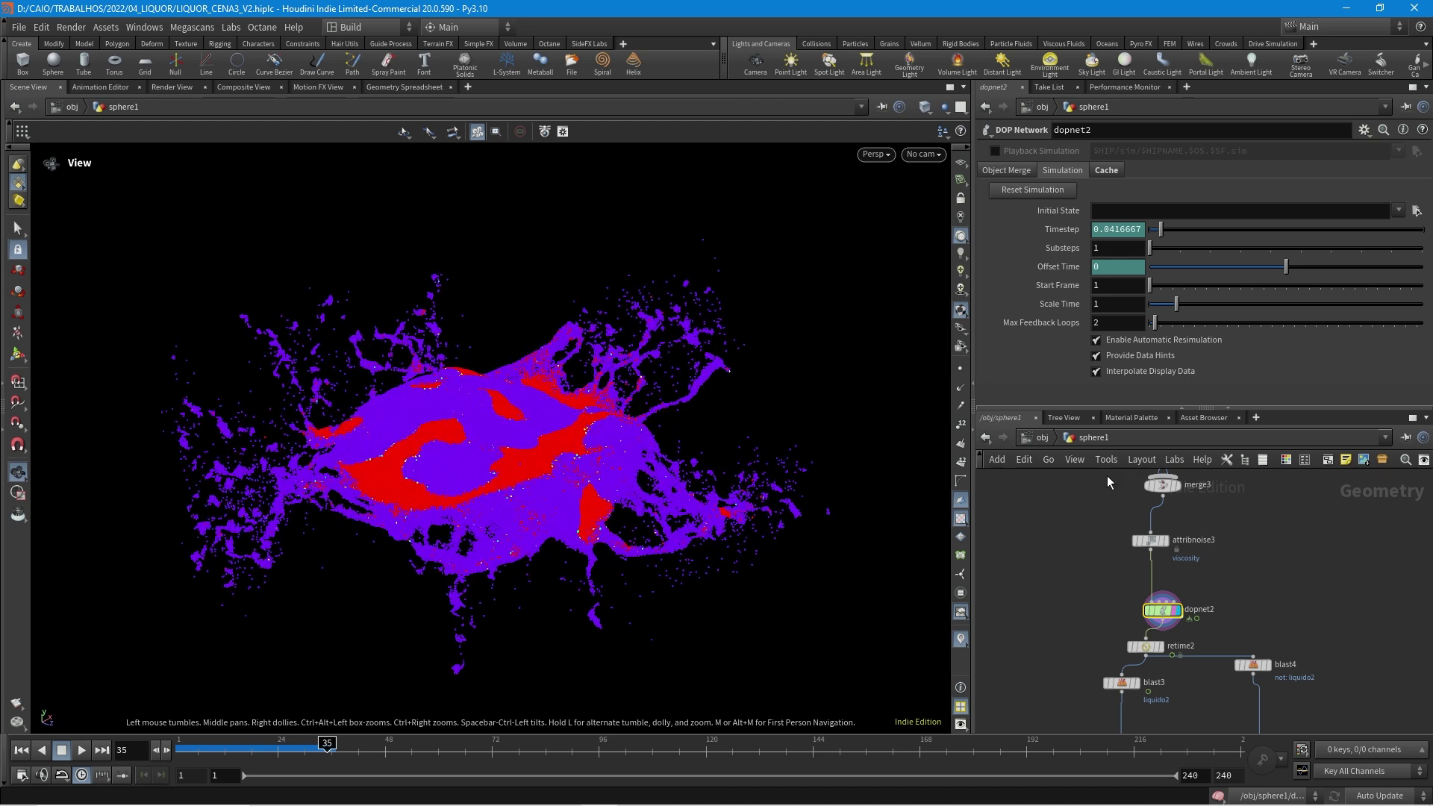
pyautogui.moveTo(594, 472)
pyautogui.mouseDown()
pyautogui.moveTo(528, 518)
pyautogui.moveTo(575, 470)
pyautogui.mouseUp()
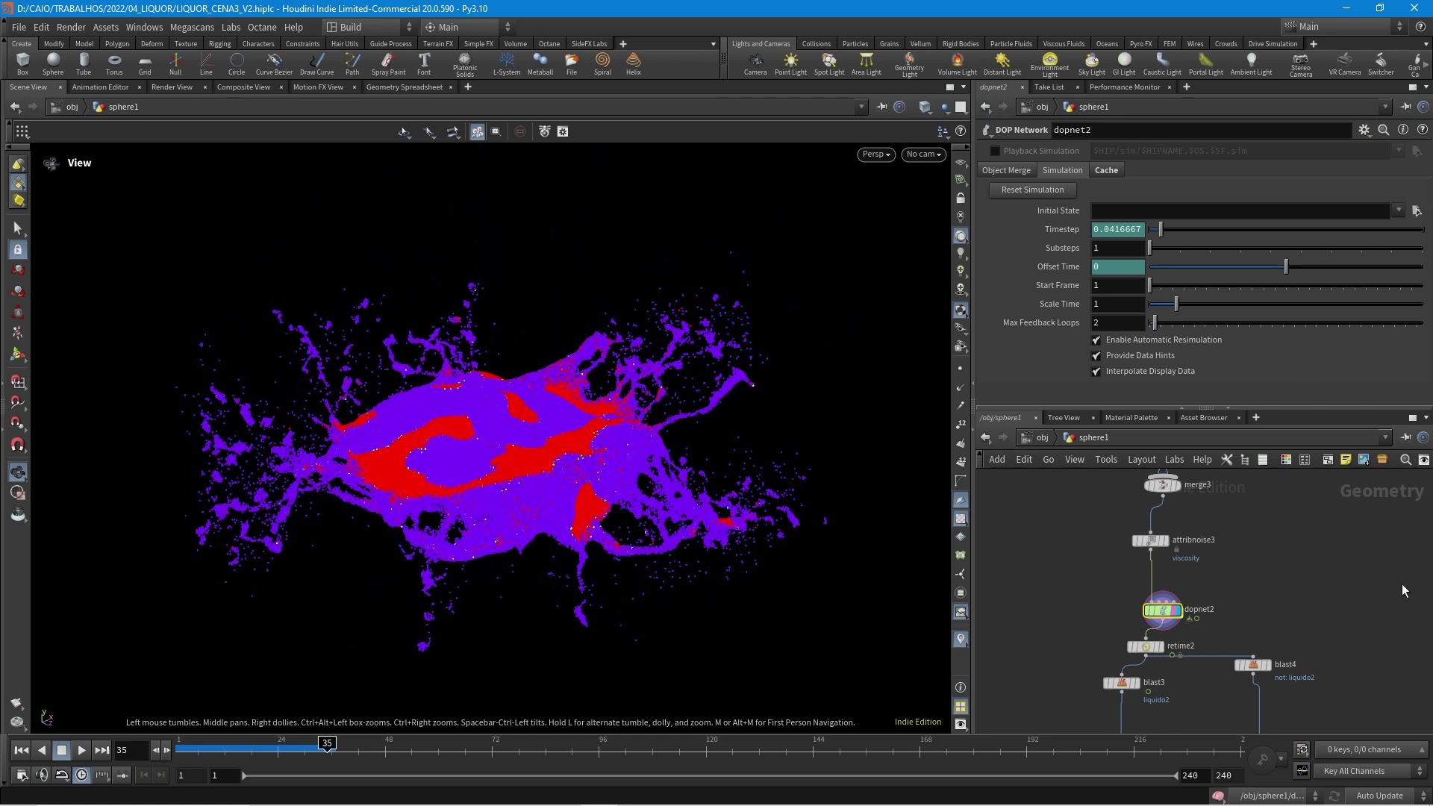
pyautogui.doubleClick(1161, 610)
pyautogui.scroll(3, 1238, 597)
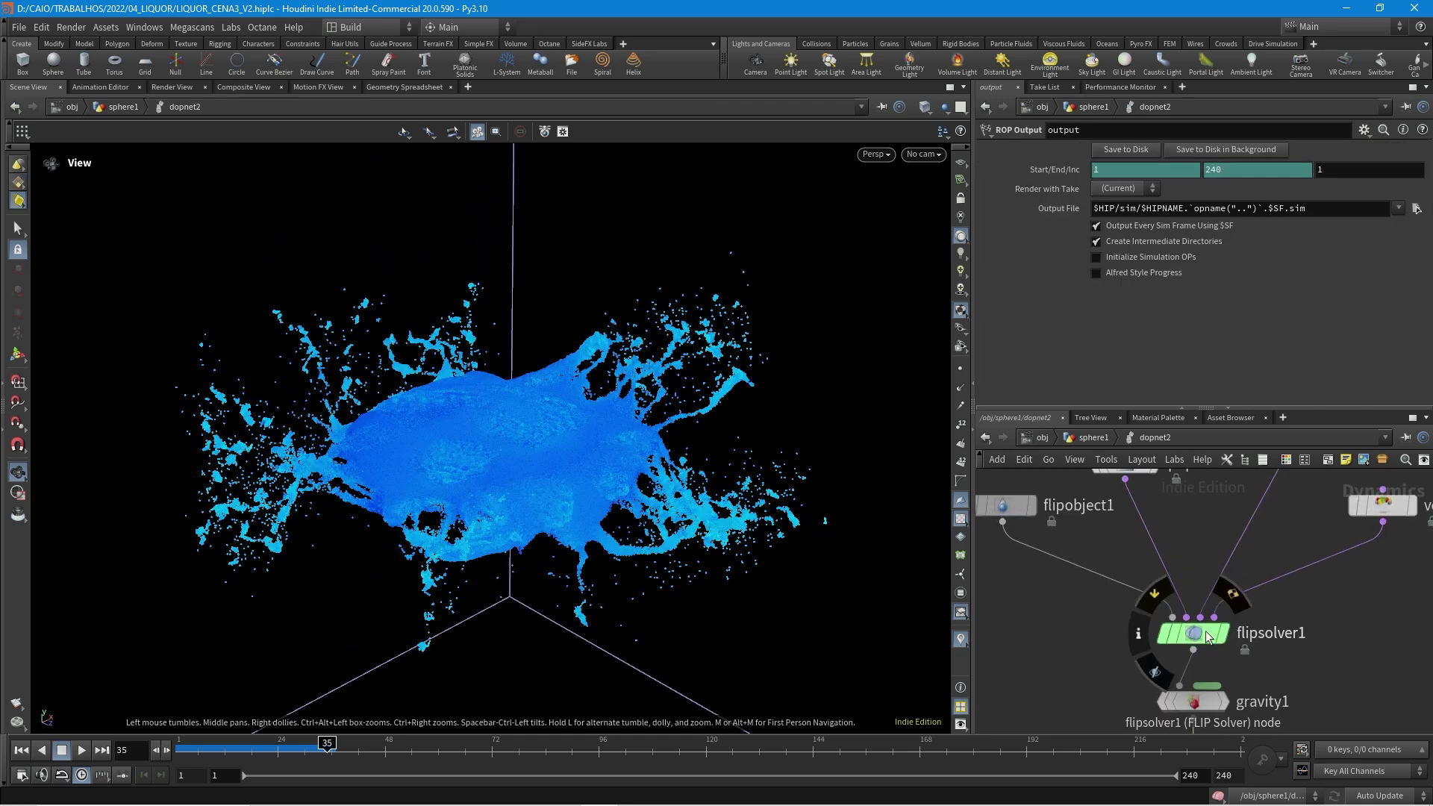
pyautogui.click(1192, 632)
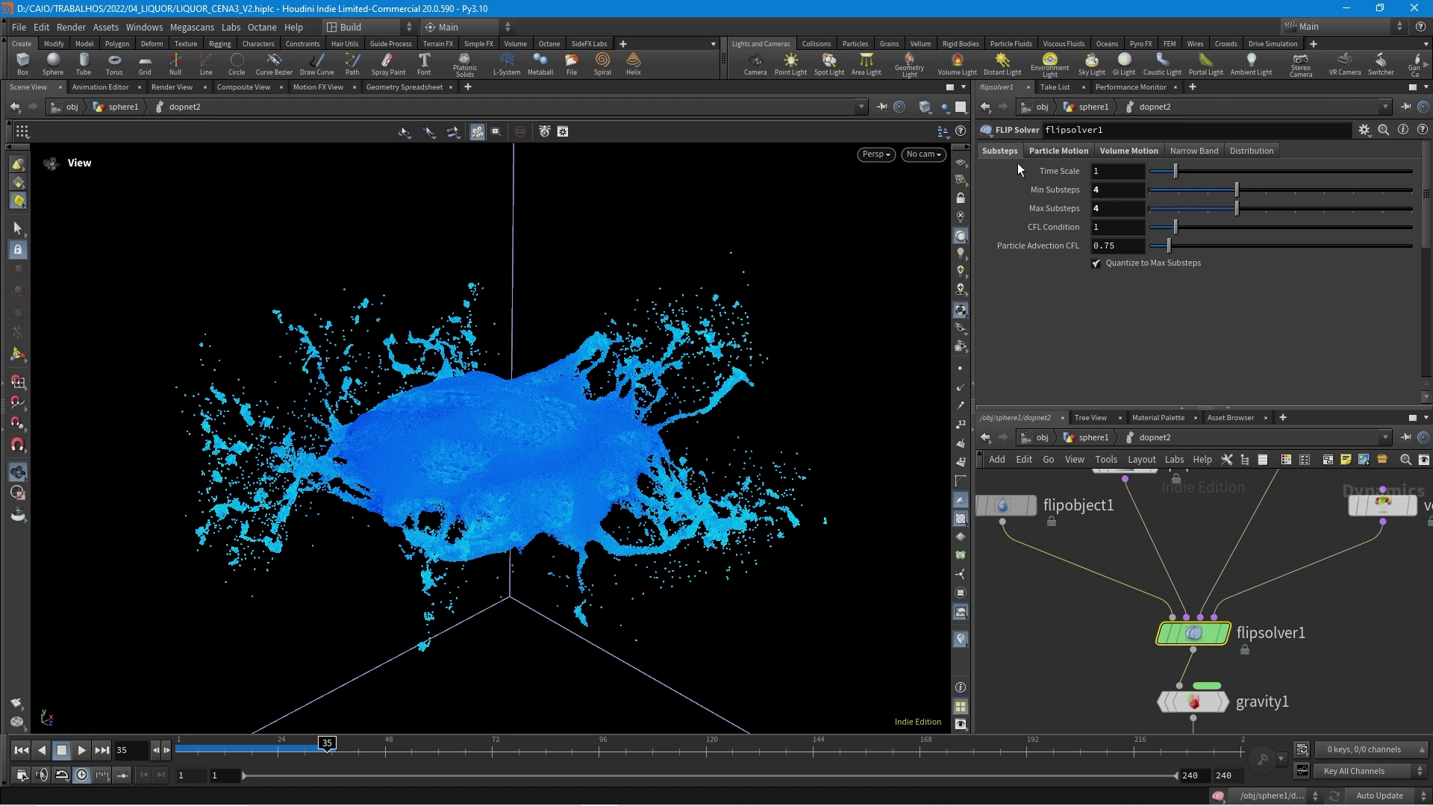
pyautogui.click(1057, 151)
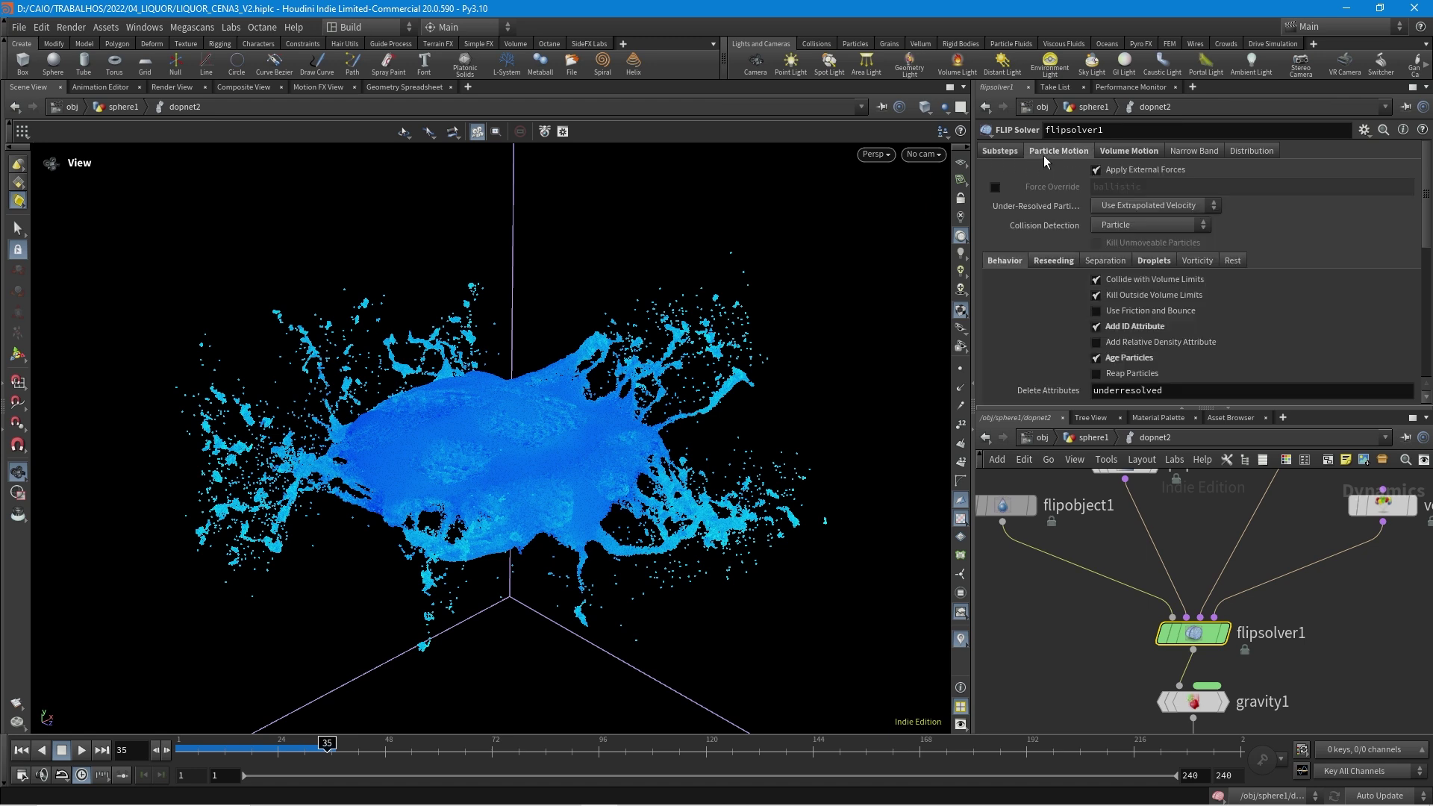
pyautogui.click(1128, 153)
pyautogui.scroll(-3, 1055, 257)
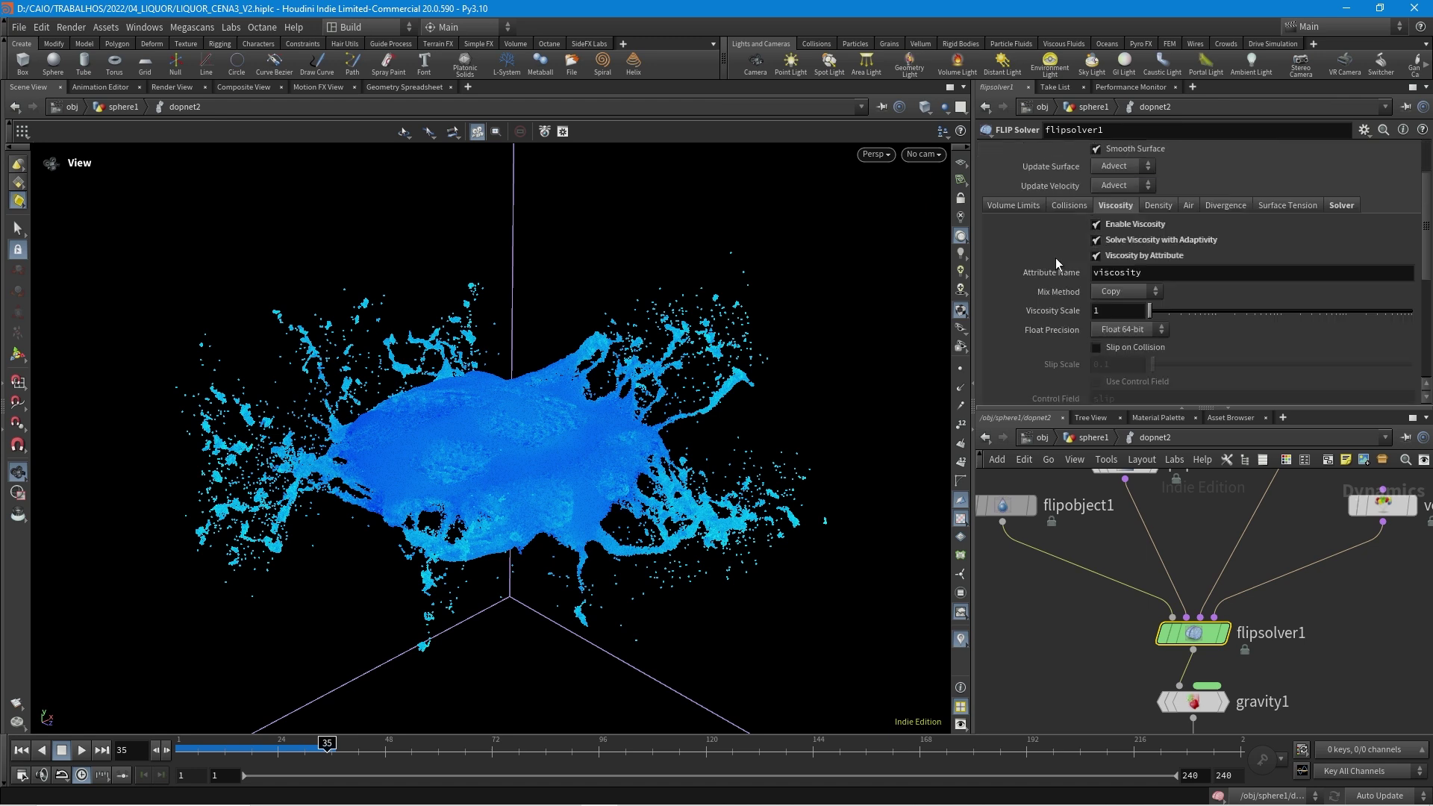
pyautogui.scroll(3, 1320, 227)
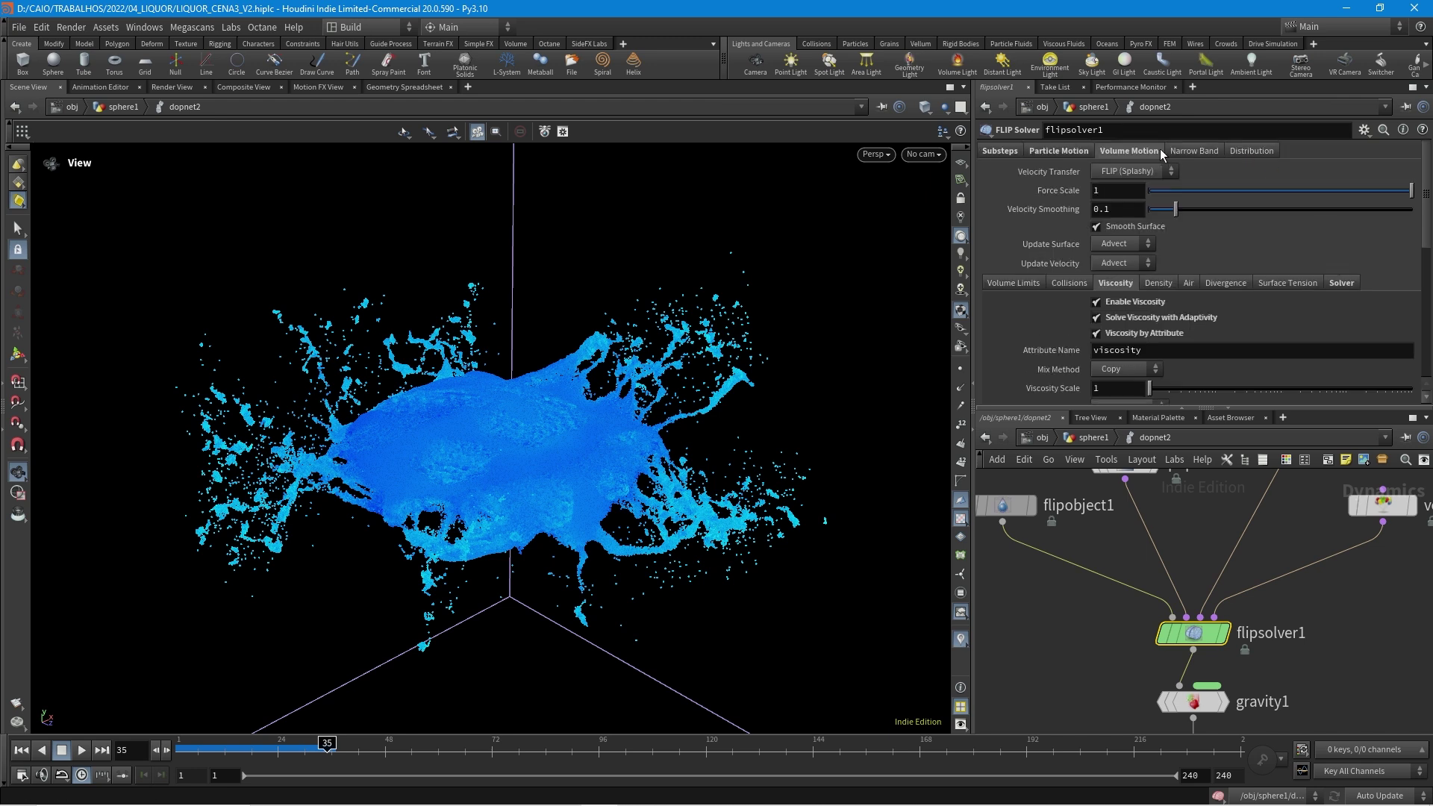
pyautogui.click(994, 152)
# Step: Inspect the surface tension settings of gassurfacetension1 alongside the substeps of flipsolver1
pyautogui.moveTo(1235, 557); pyautogui.dragTo(1214, 673, button='middle')
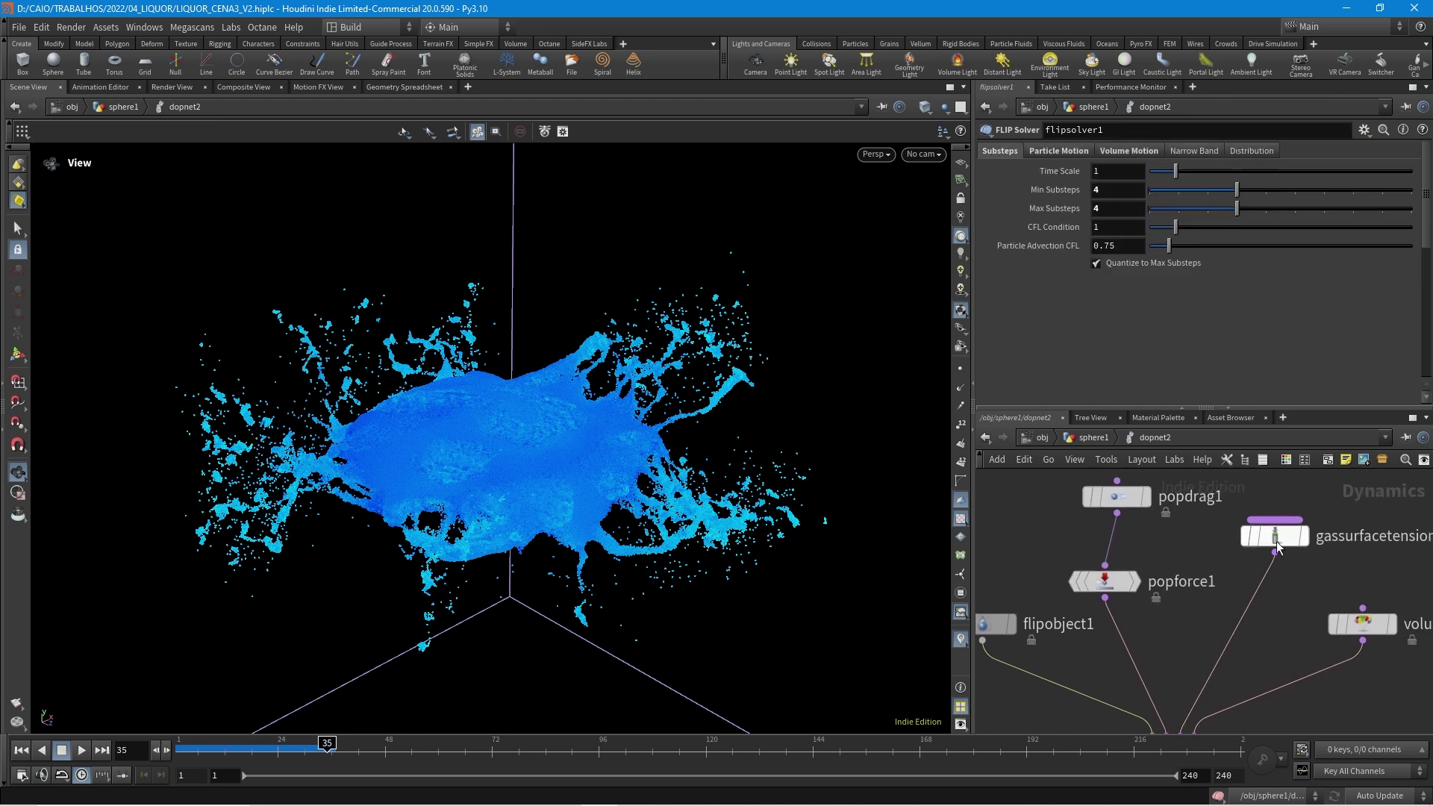
pyautogui.click(1274, 535)
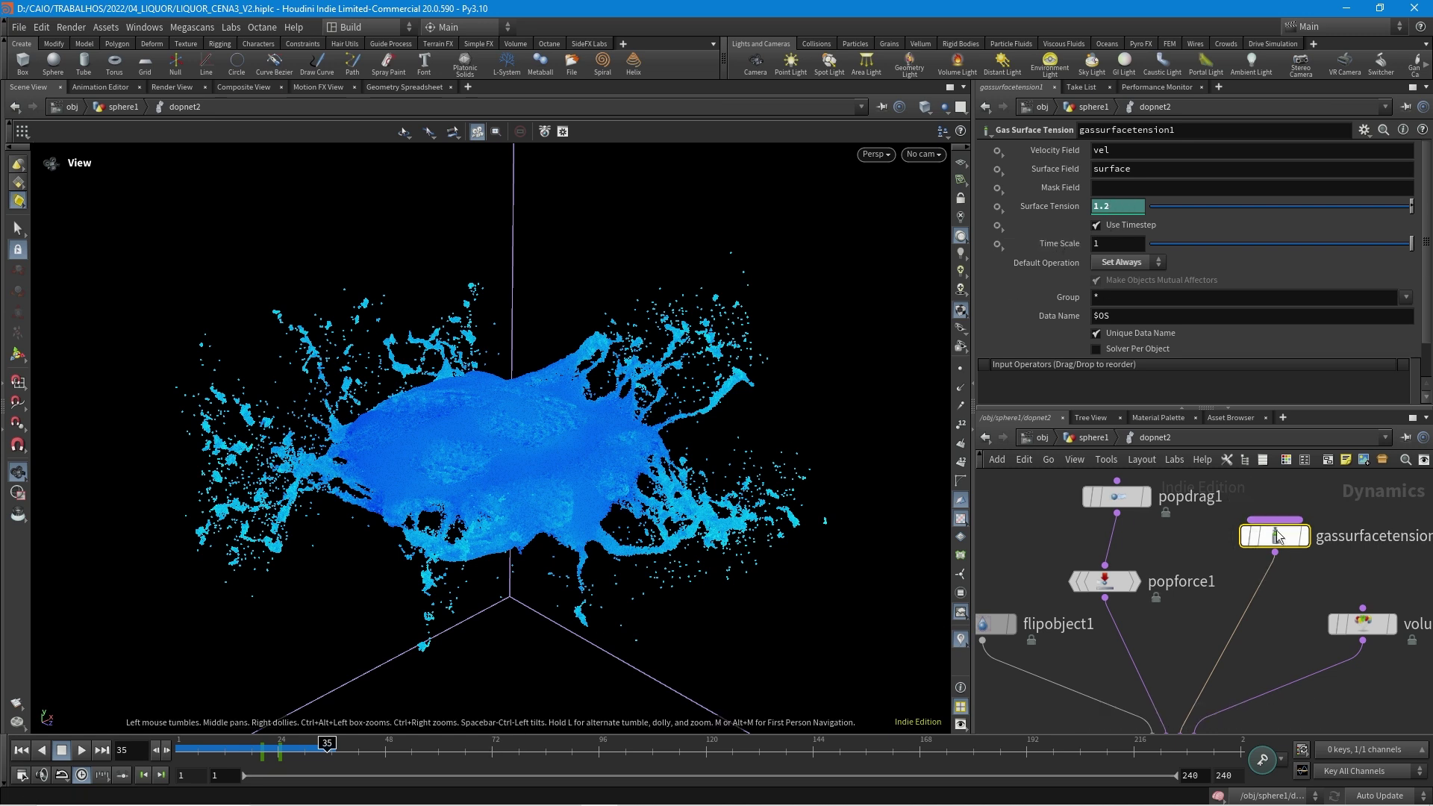
pyautogui.moveTo(1276, 536)
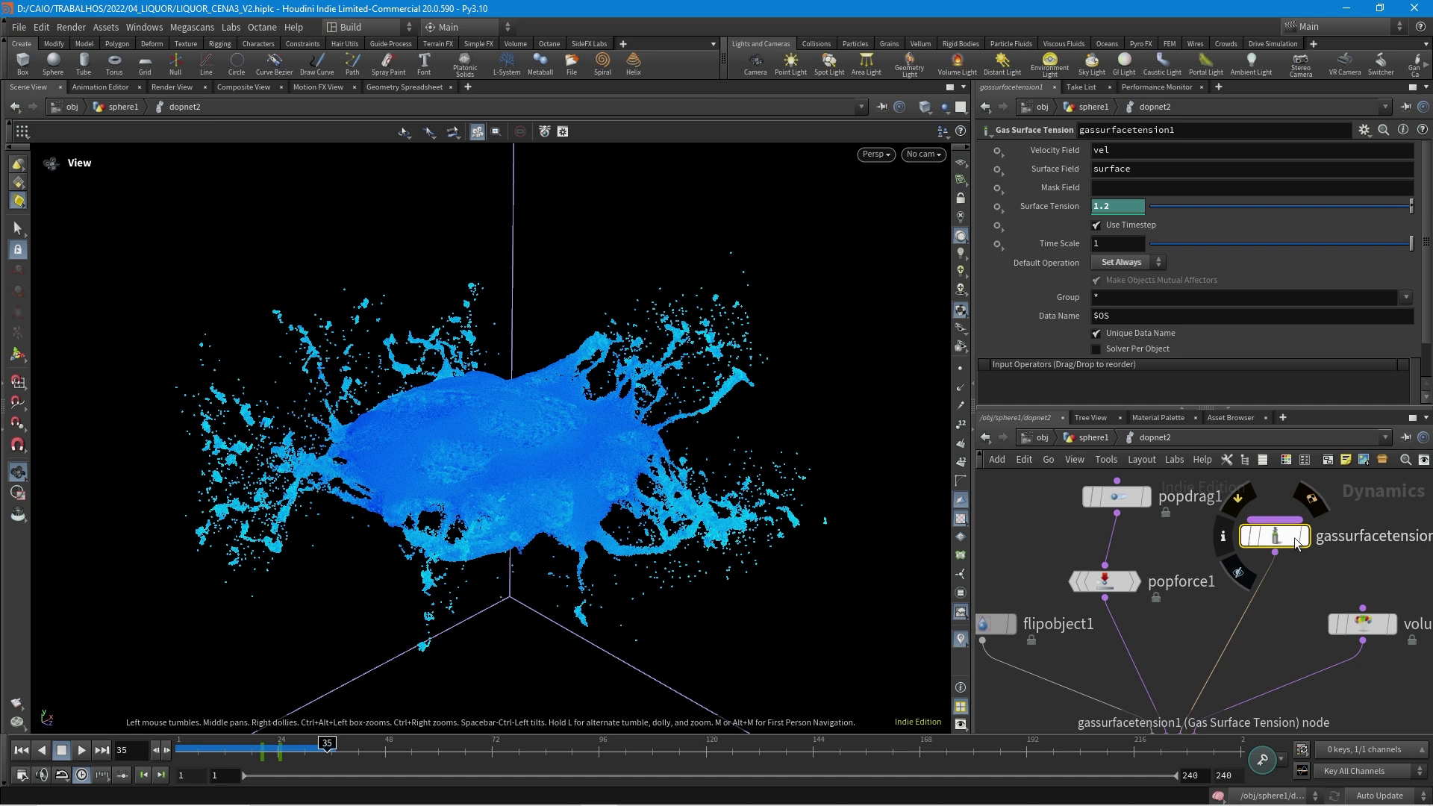
pyautogui.moveTo(1206, 708); pyautogui.dragTo(1214, 596, button='middle')
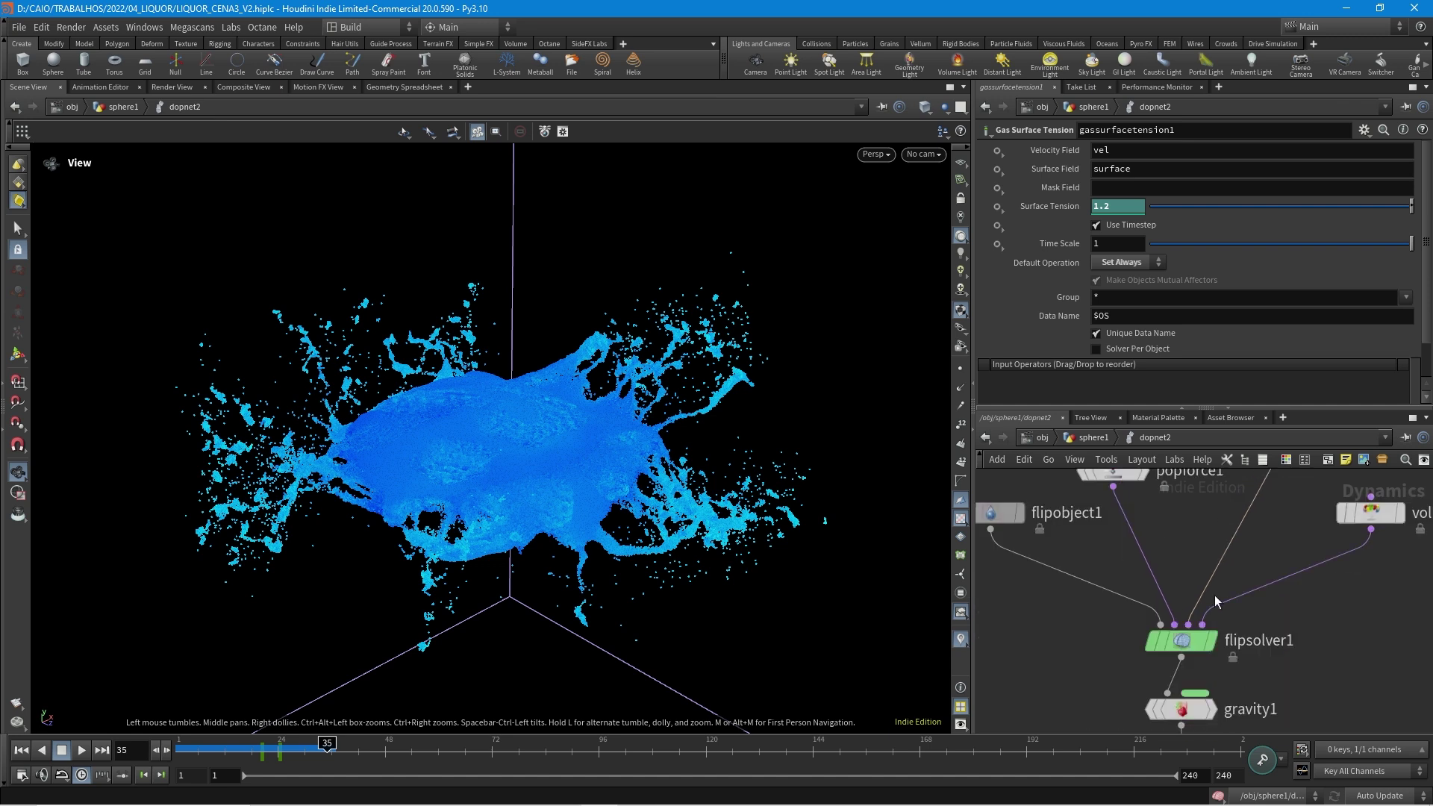
pyautogui.click(1192, 646)
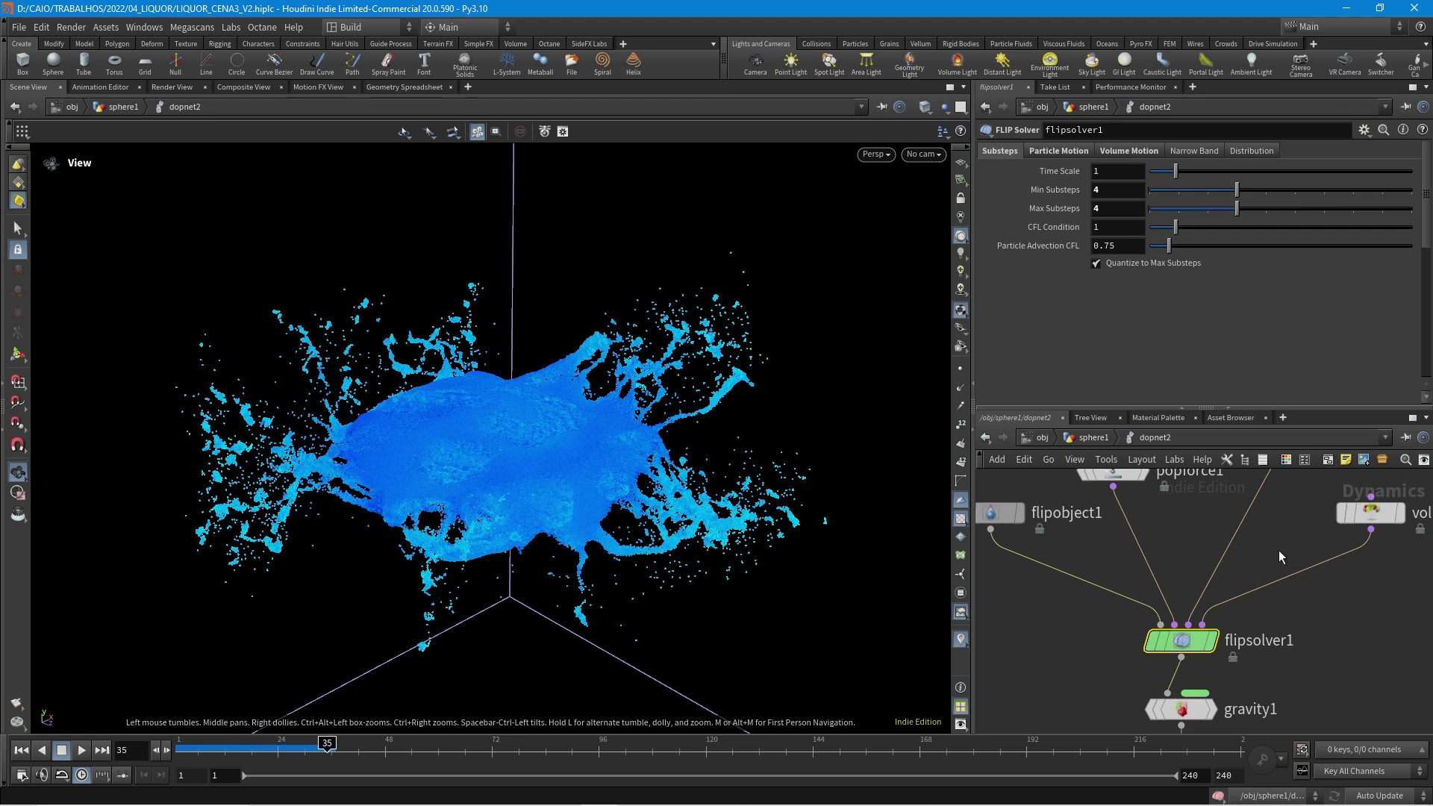
pyautogui.moveTo(1298, 494); pyautogui.dragTo(1252, 595, button='middle')
pyautogui.click(1245, 534)
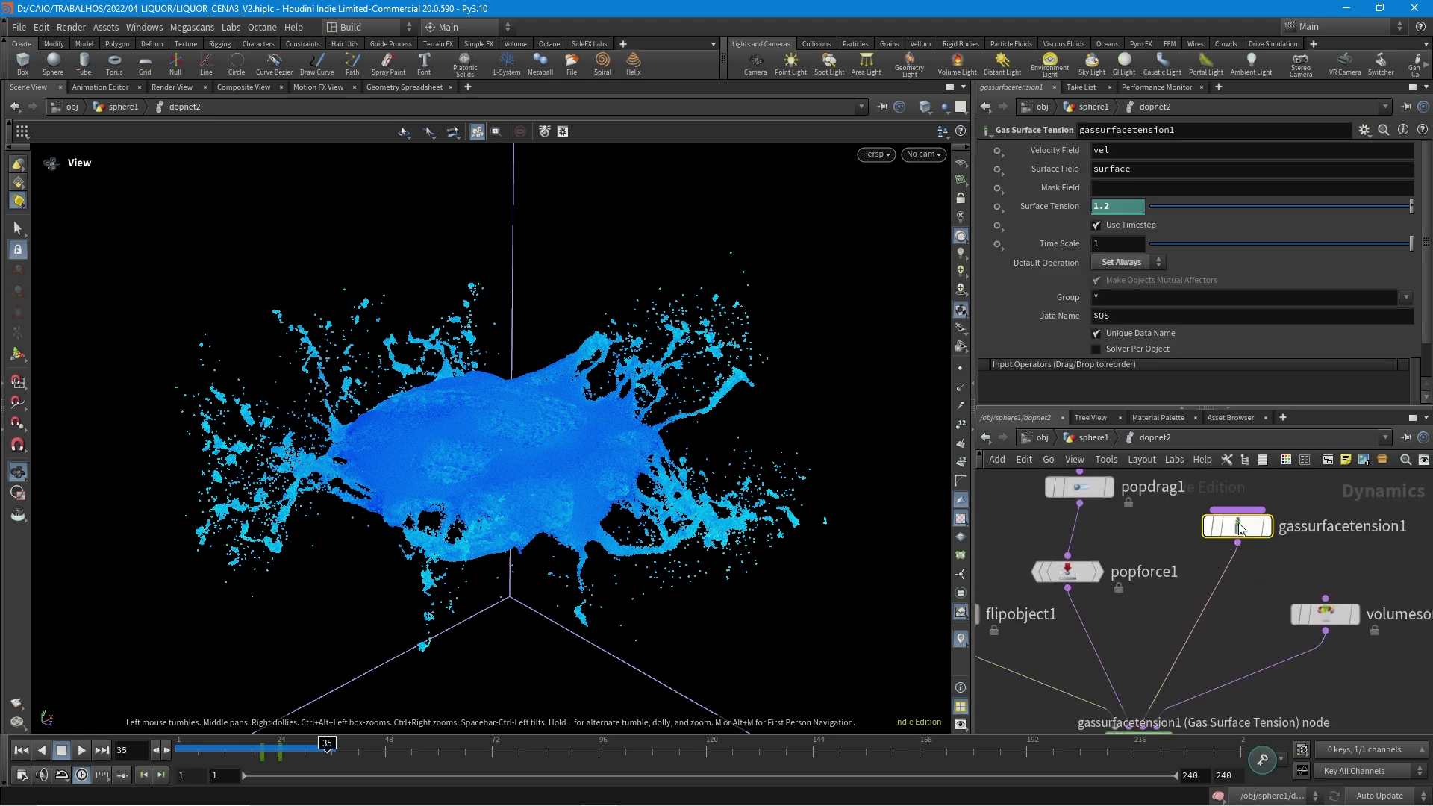
# Step: Inspect the particle separation and grid scale settings of flipobject1
pyautogui.moveTo(1142, 589); pyautogui.dragTo(1241, 584, button='middle')
pyautogui.click(1059, 606)
pyautogui.scroll(5, 1074, 277)
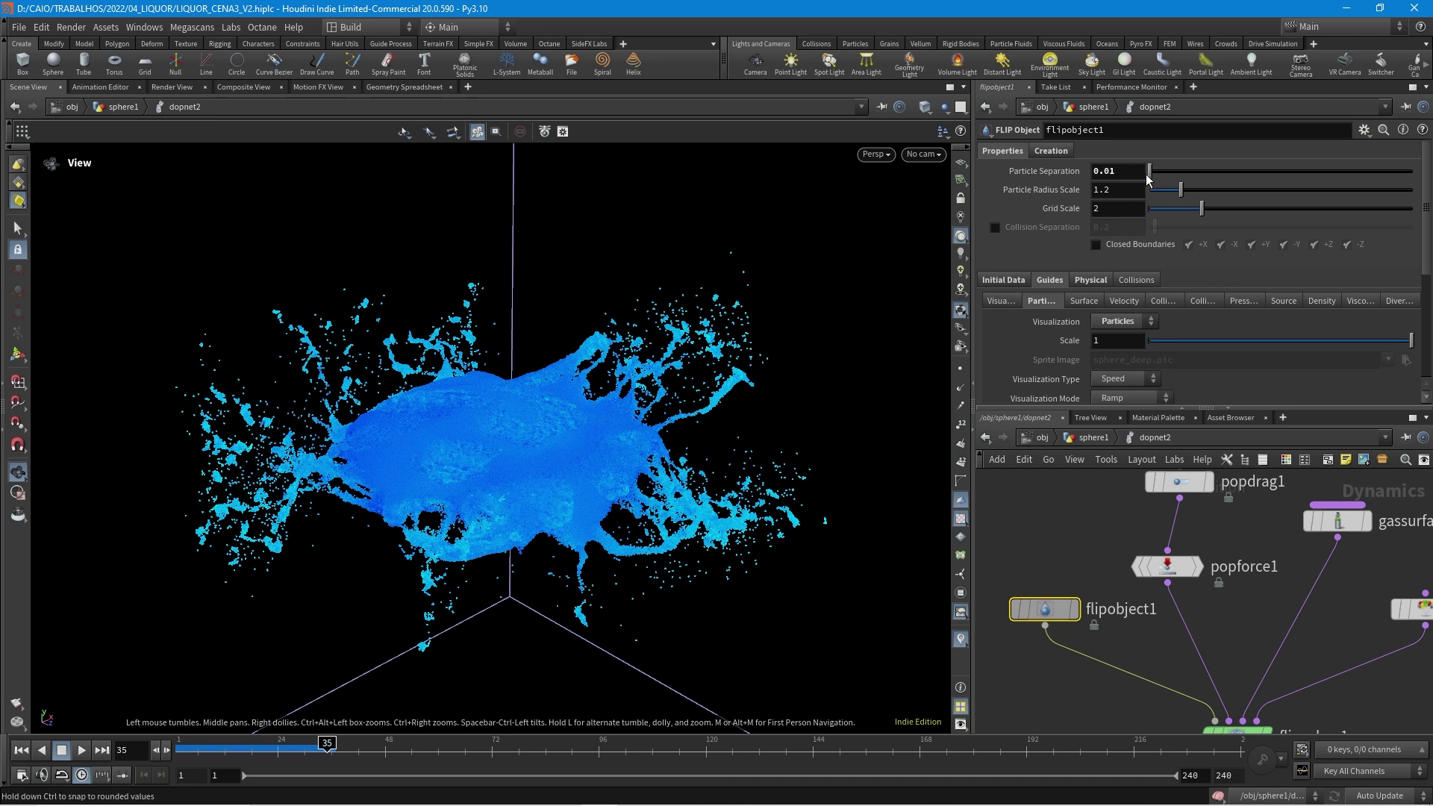
# Step: Return to the sphere1 network, display retime2 and scrub to frame 31 to examine the slowed-down collision
pyautogui.click(1091, 437)
pyautogui.moveTo(1287, 638); pyautogui.dragTo(1262, 525, button='middle')
pyautogui.scroll(3, 1152, 521)
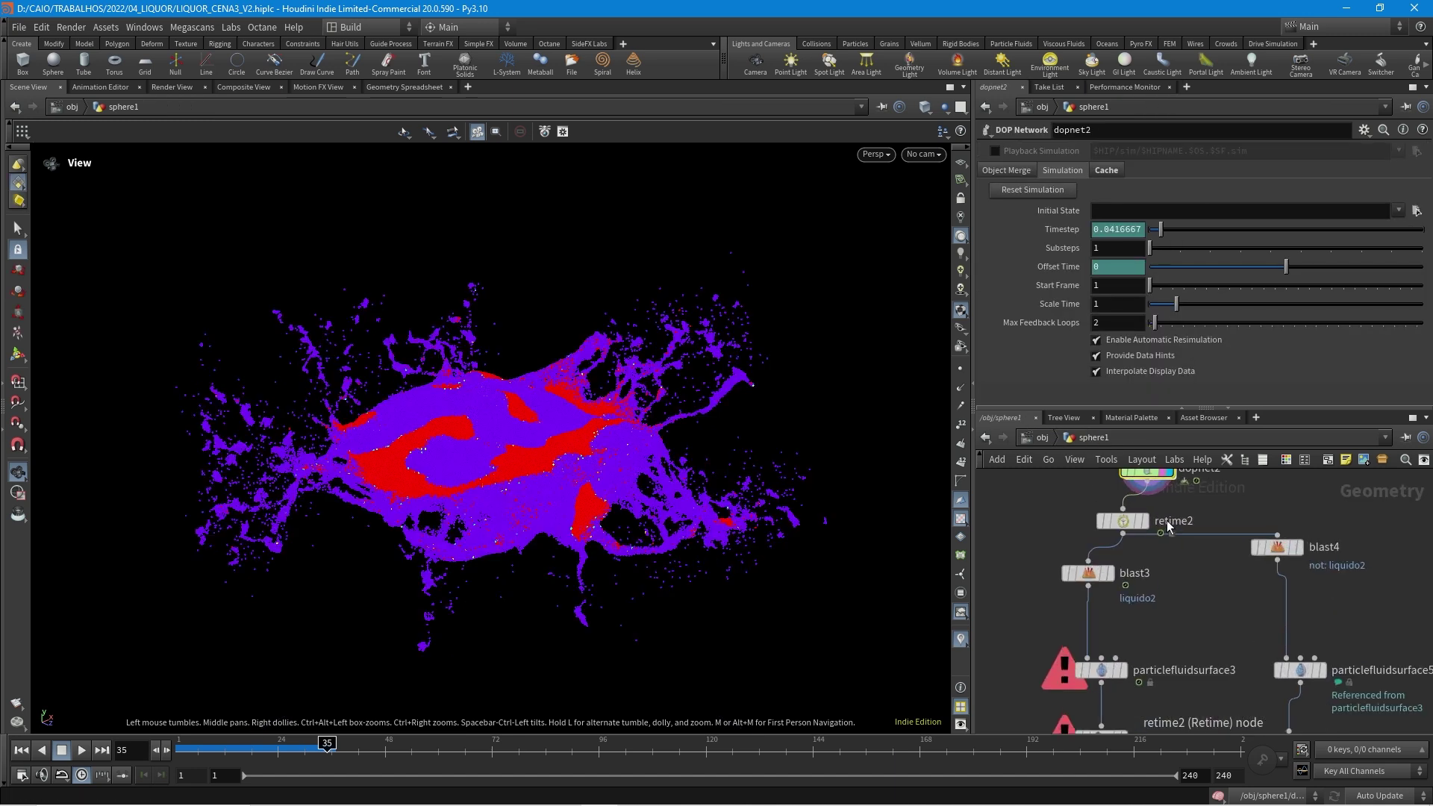
pyautogui.click(1125, 522)
pyautogui.click(241, 748)
pyautogui.moveTo(205, 755); pyautogui.dragTo(256, 750)
pyautogui.moveTo(1164, 523); pyautogui.dragTo(1181, 572, button='middle')
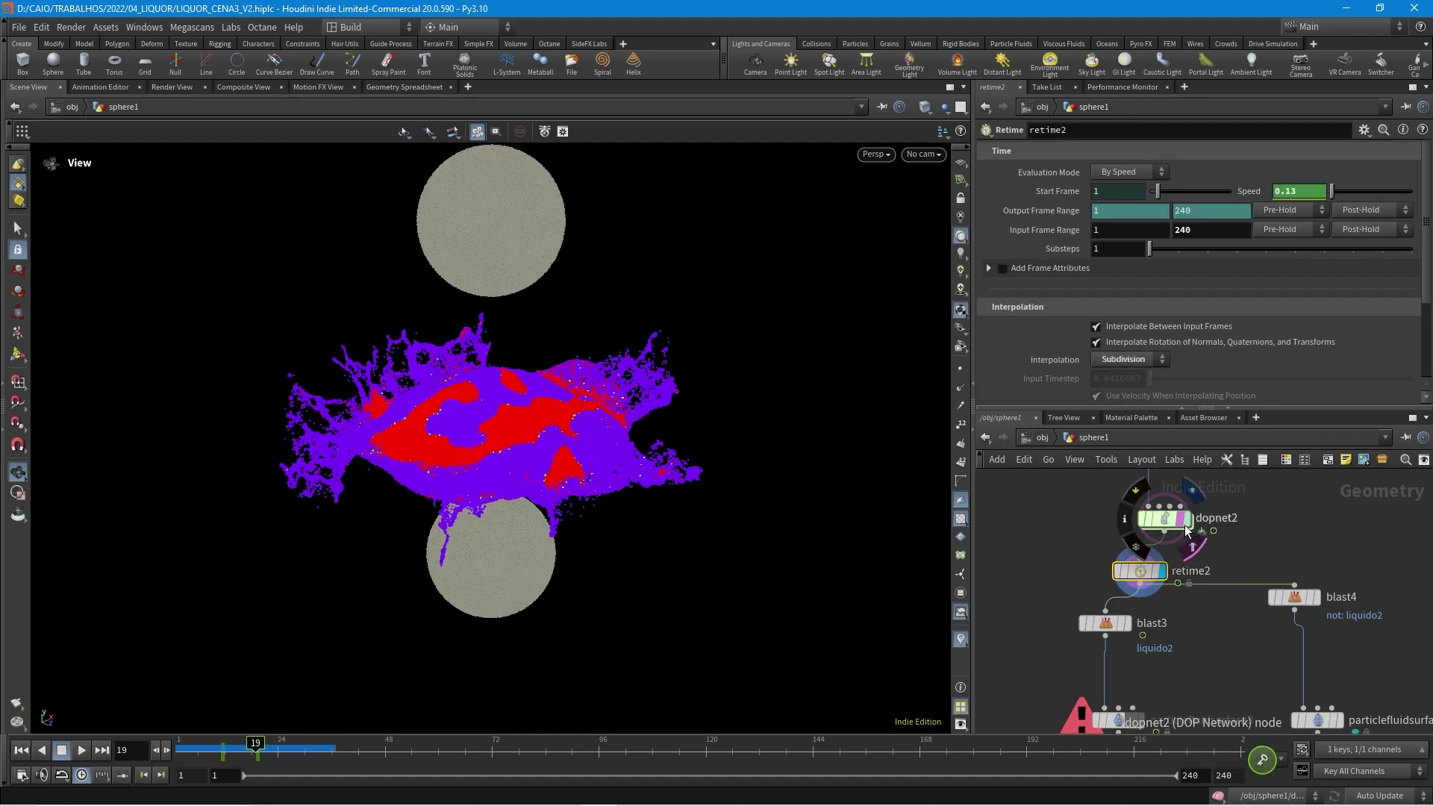
pyautogui.click(255, 750)
pyautogui.moveTo(255, 750); pyautogui.dragTo(309, 750)
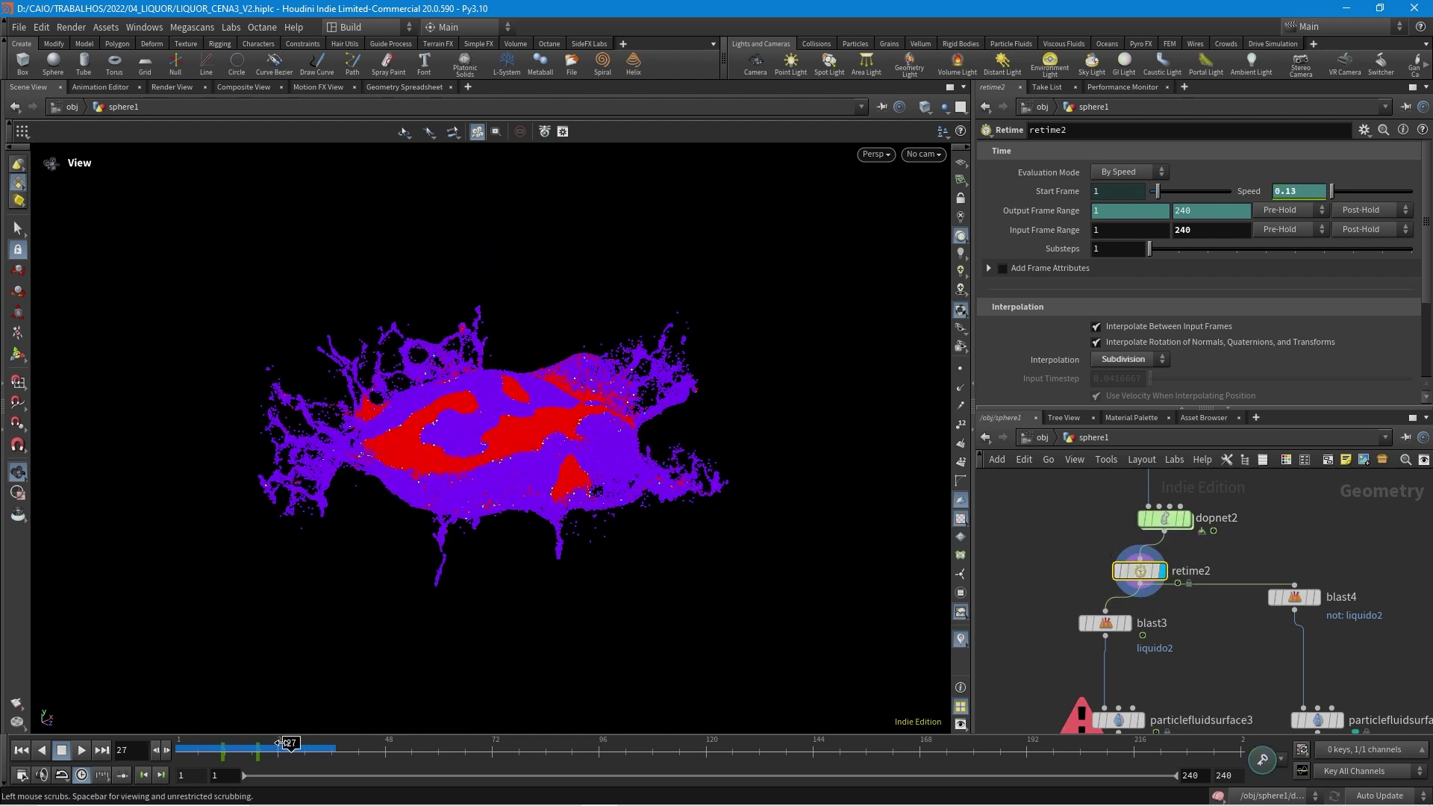
pyautogui.moveTo(511, 452); pyautogui.dragTo(530, 428)
# Step: Display the particlefluidsurface3 mesh at frame 31, examine its shape and review the color, transform and material nodes below it
pyautogui.moveTo(1185, 637); pyautogui.dragTo(1123, 538, button='middle')
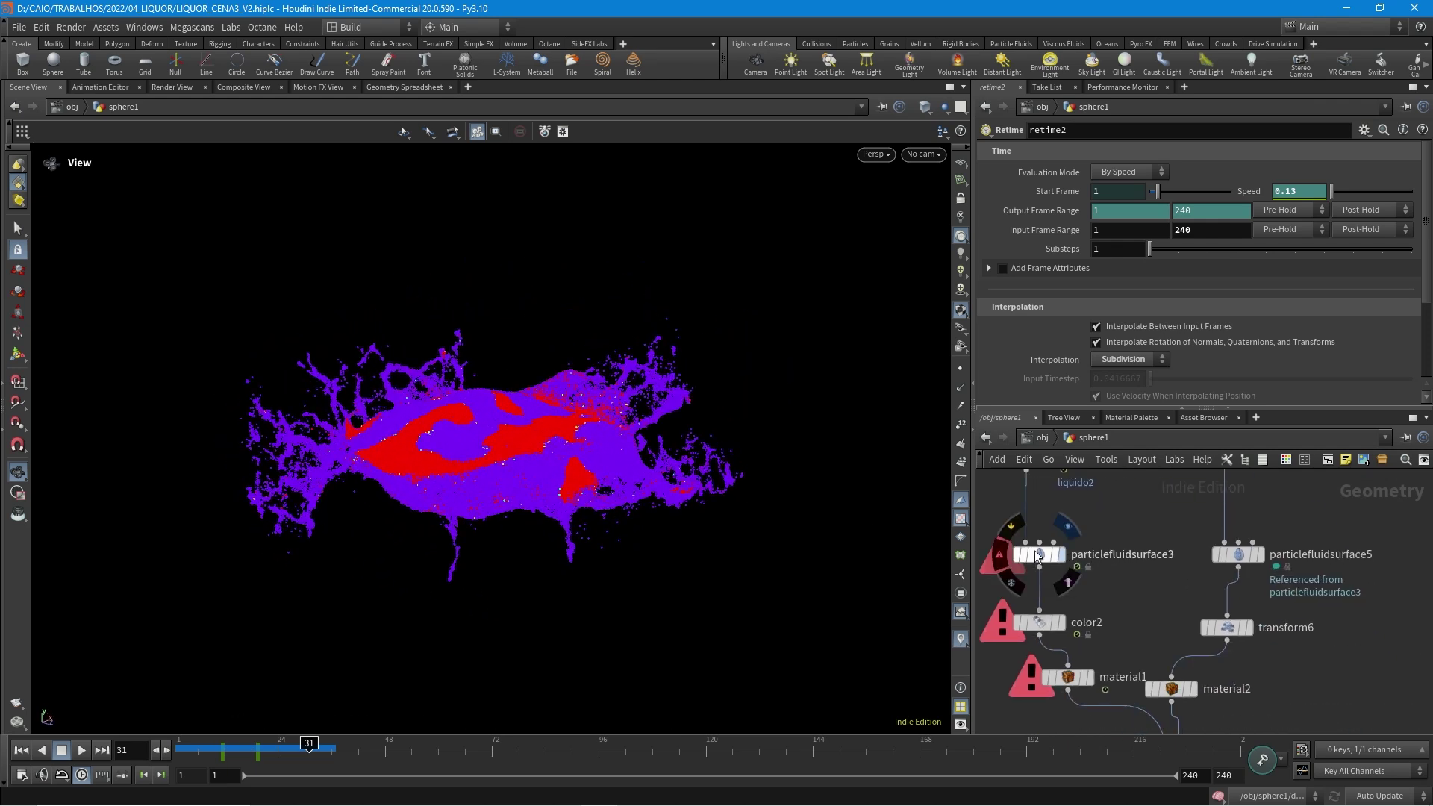
pyautogui.click(1036, 553)
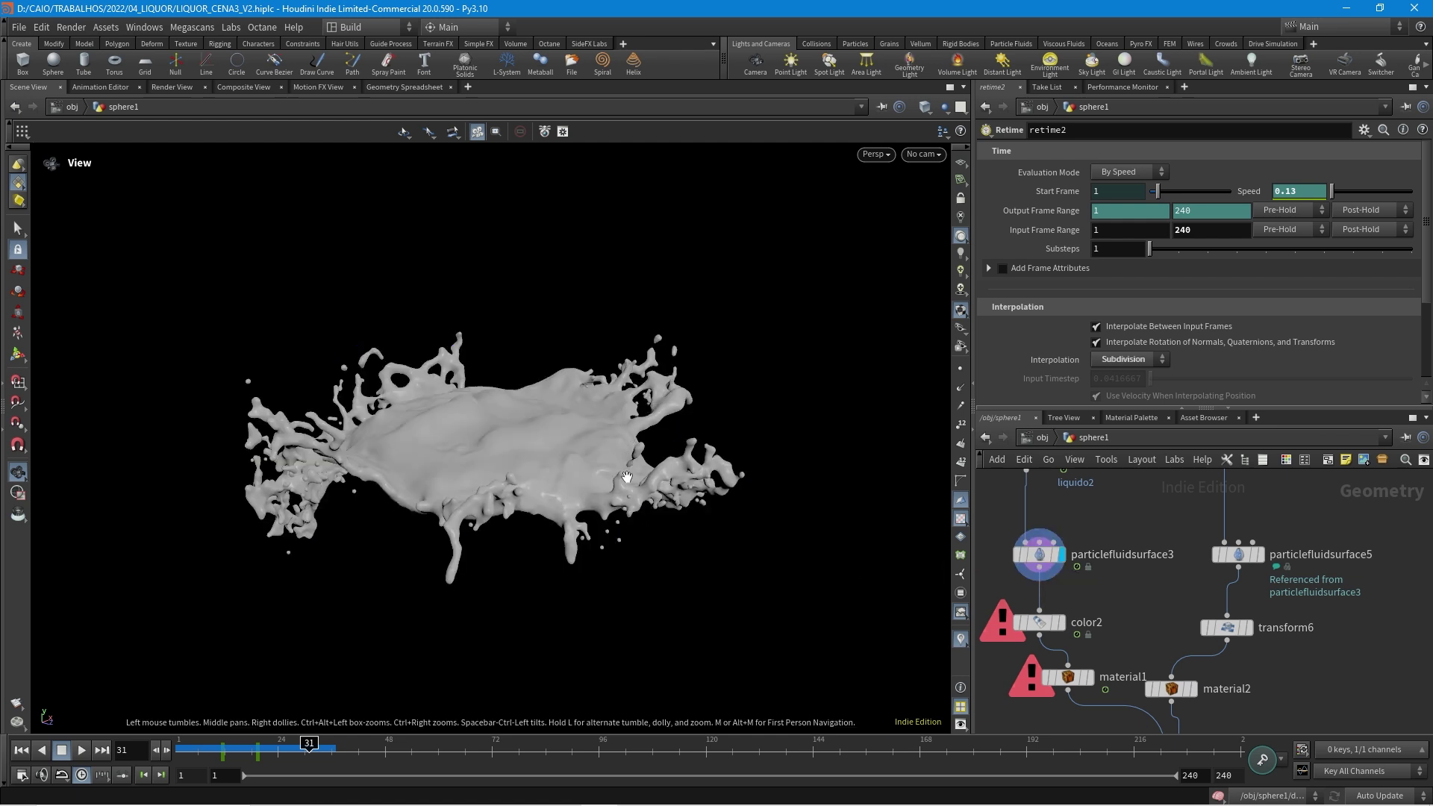
pyautogui.moveTo(562, 450); pyautogui.dragTo(573, 522)
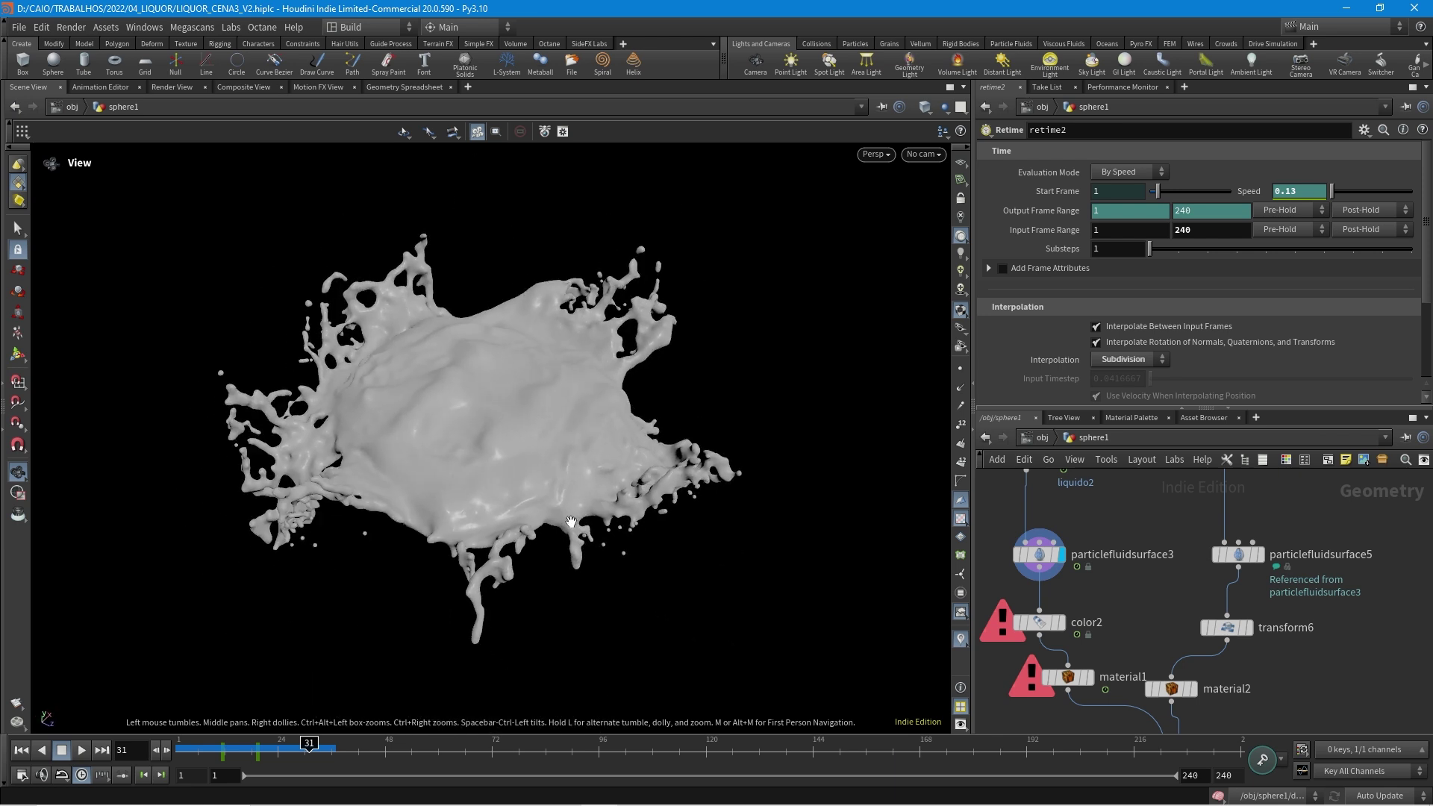
pyautogui.moveTo(561, 362); pyautogui.dragTo(479, 396)
pyautogui.moveTo(1125, 611); pyautogui.dragTo(1157, 549, button='middle')
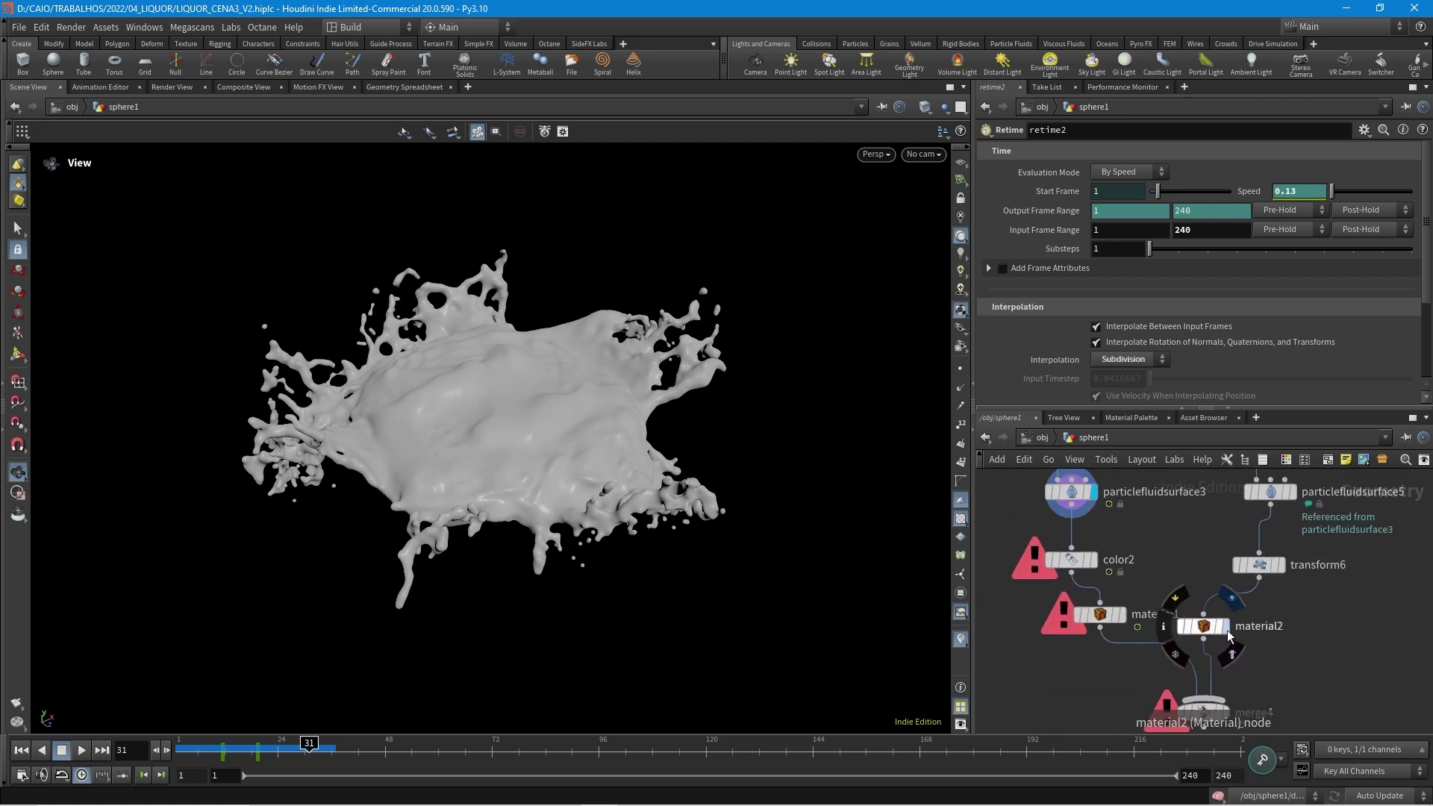
pyautogui.scroll(-3, 1198, 556)
pyautogui.moveTo(1197, 538); pyautogui.dragTo(1180, 666, button='middle')
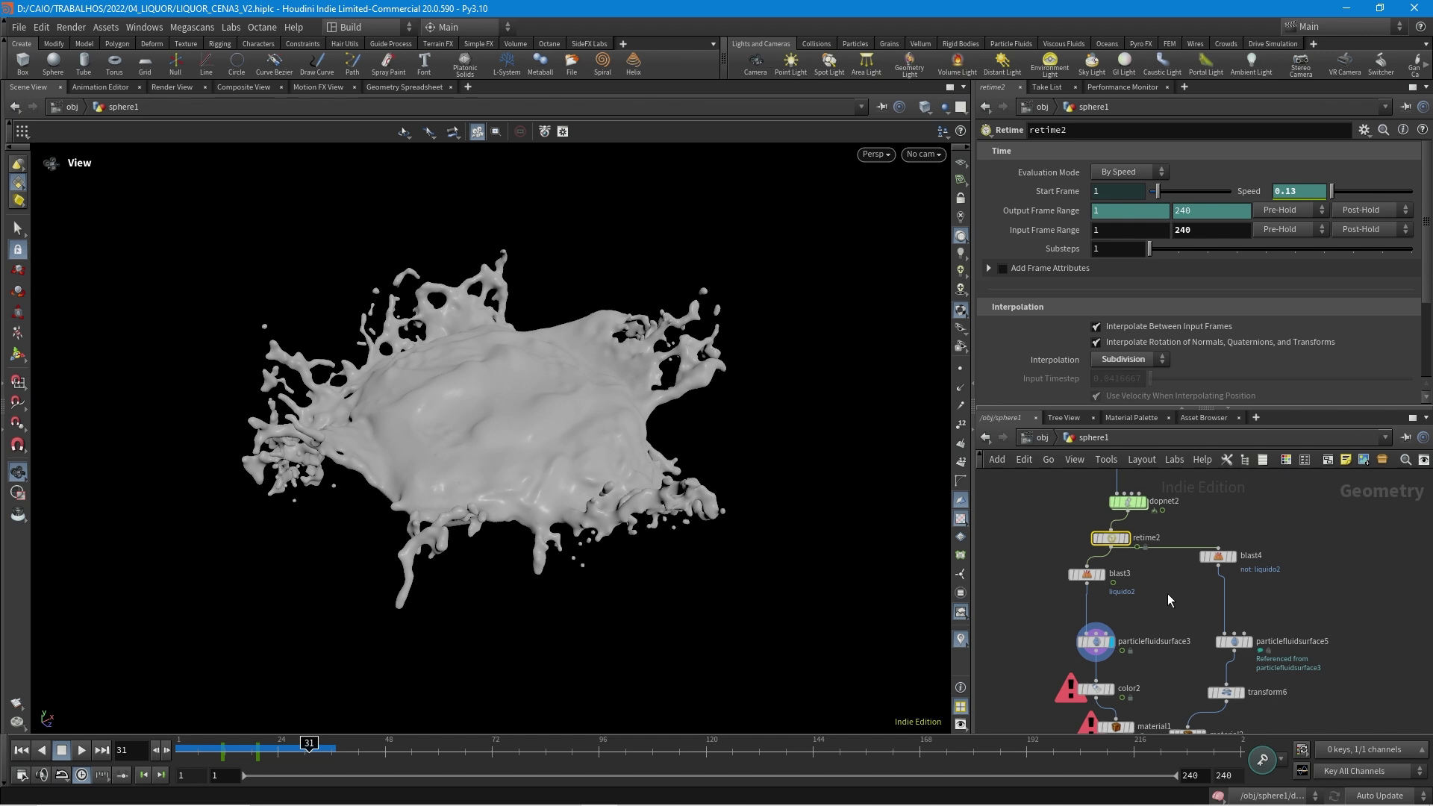